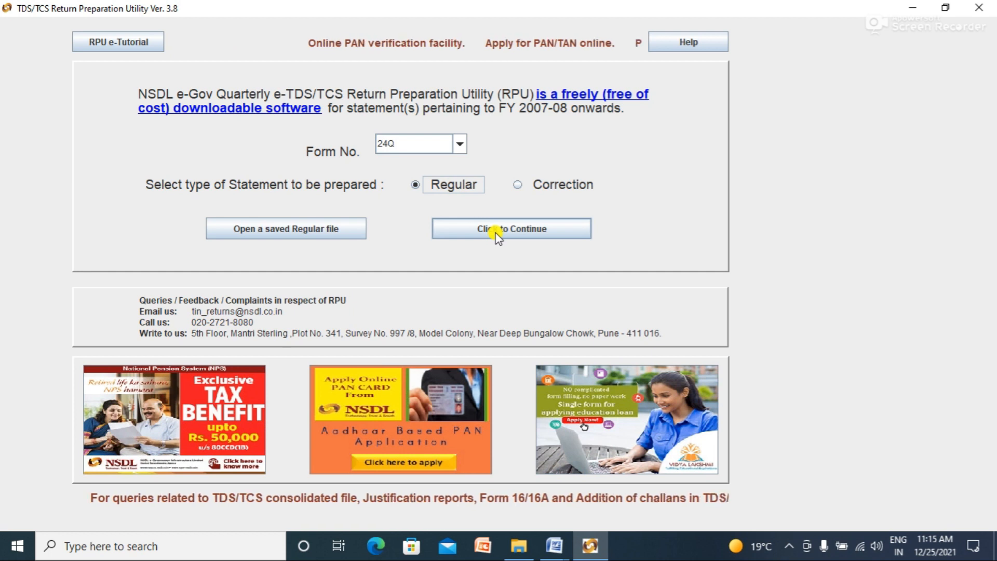
# Step: Start a regular Form 24Q statement, glance at Other Services of TIN, and return to the blank form
pyautogui.click(498, 236)
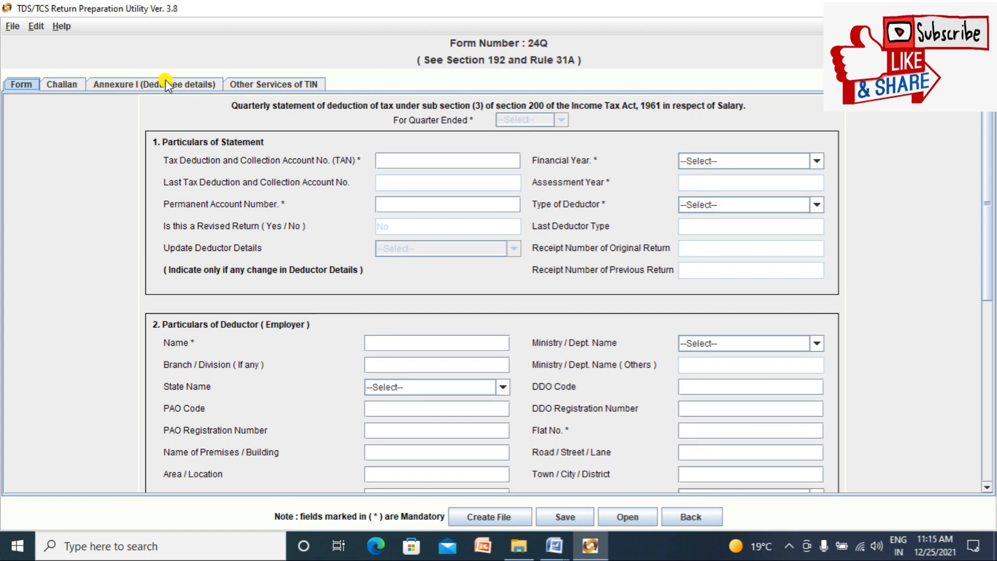
pyautogui.click(267, 83)
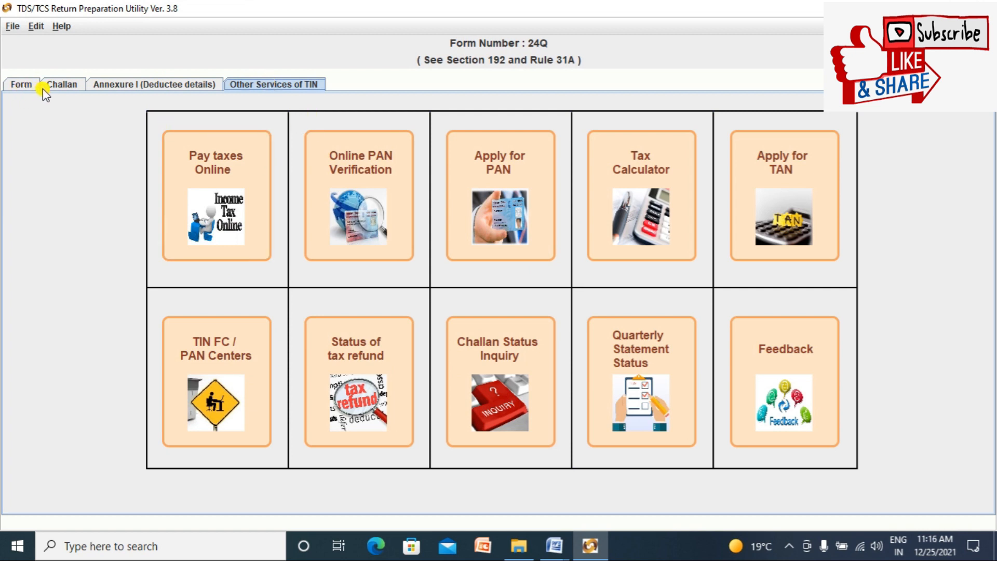
pyautogui.click(19, 88)
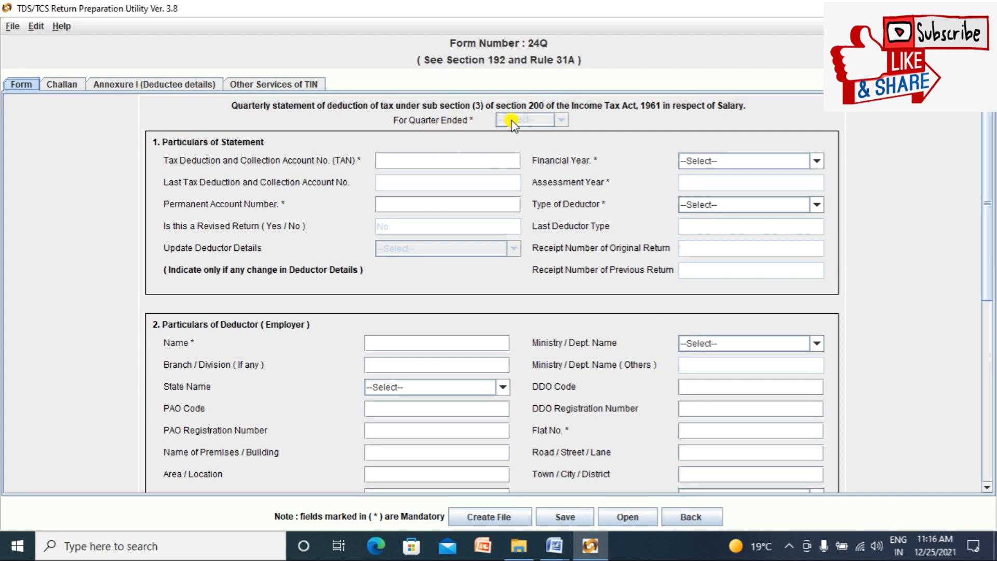
# Step: Choose financial year 2020-2021 and quarter Q1, then check the Challan and Annexure I tabs
pyautogui.click(817, 162)
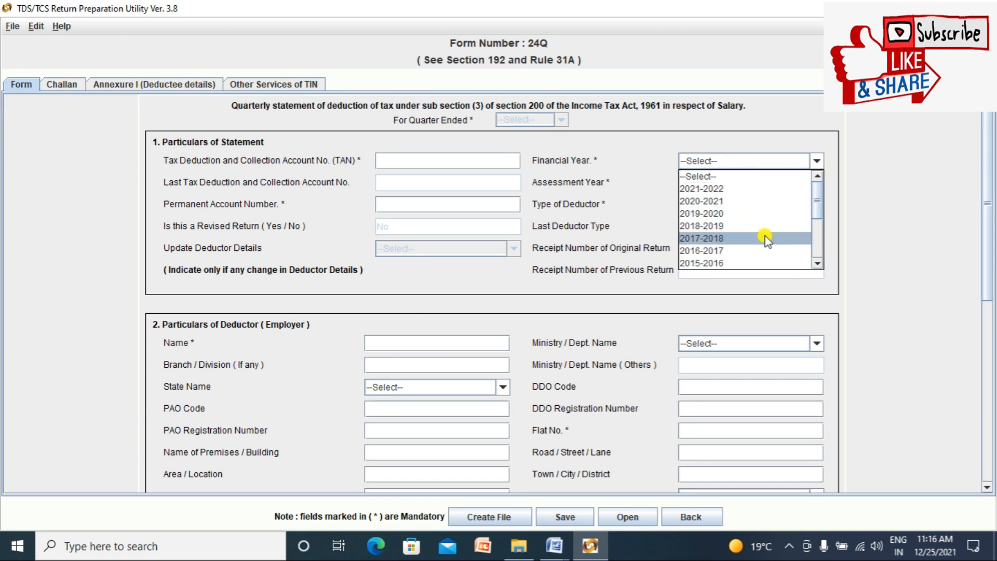
pyautogui.click(757, 203)
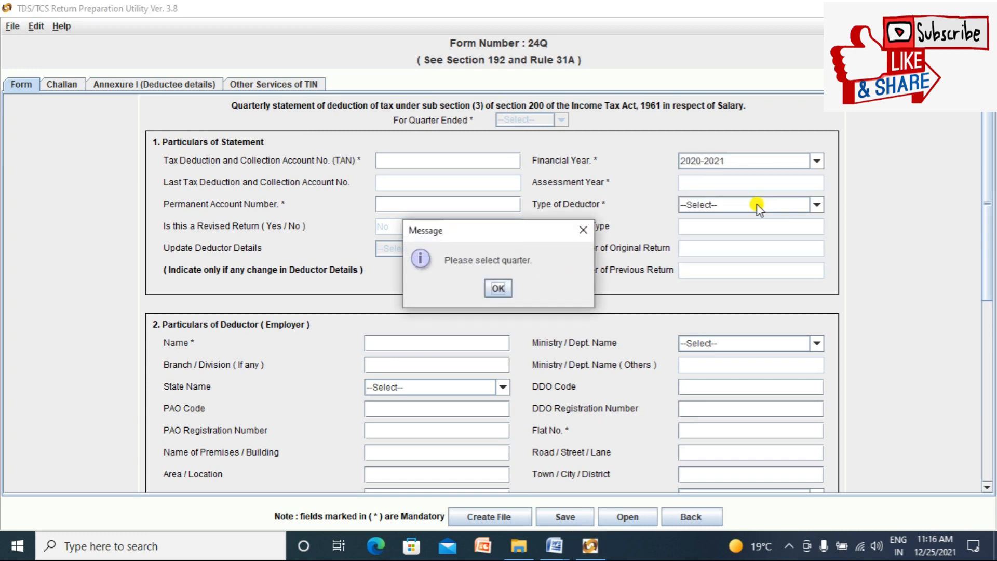
pyautogui.click(497, 289)
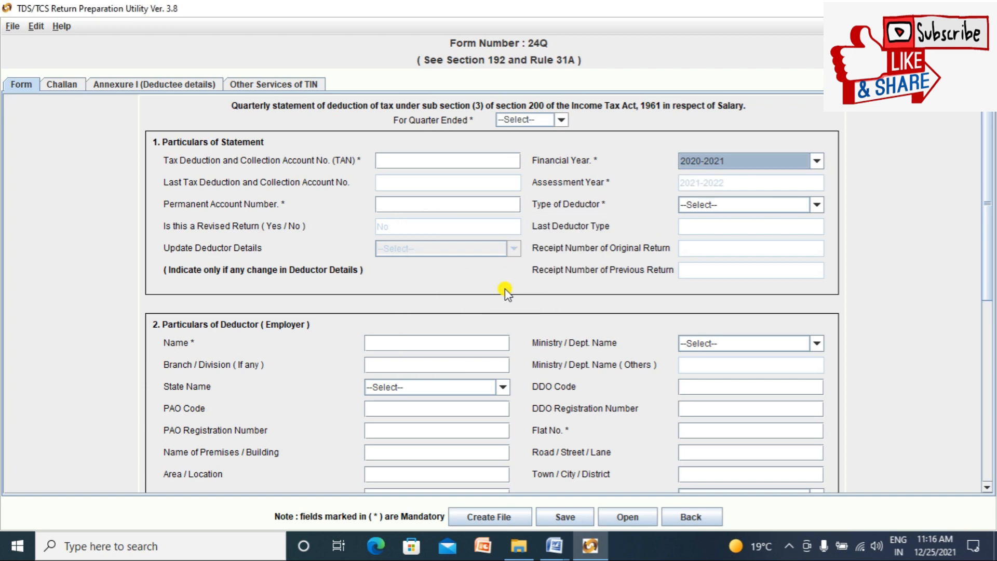
pyautogui.click(558, 119)
pyautogui.click(530, 148)
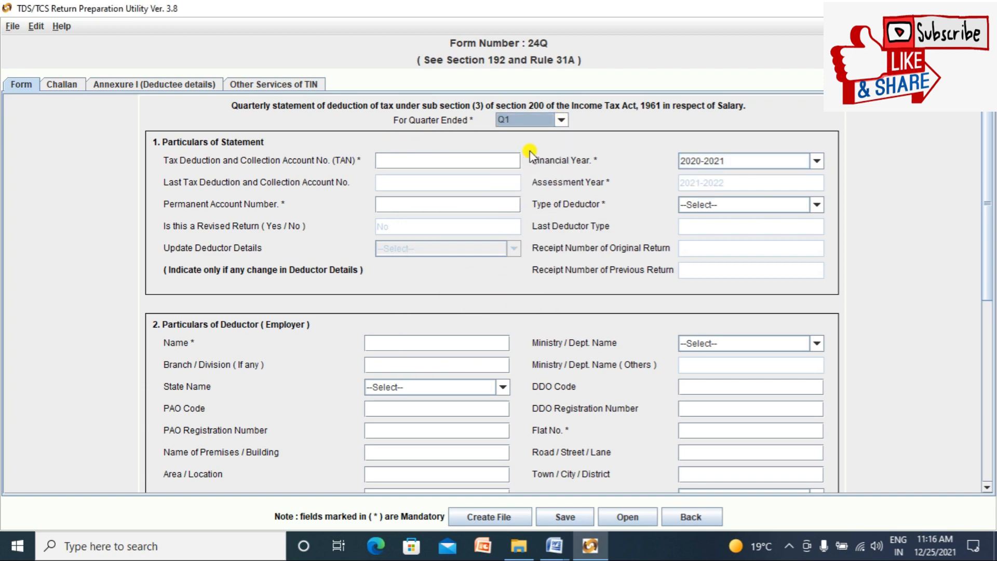
pyautogui.click(24, 89)
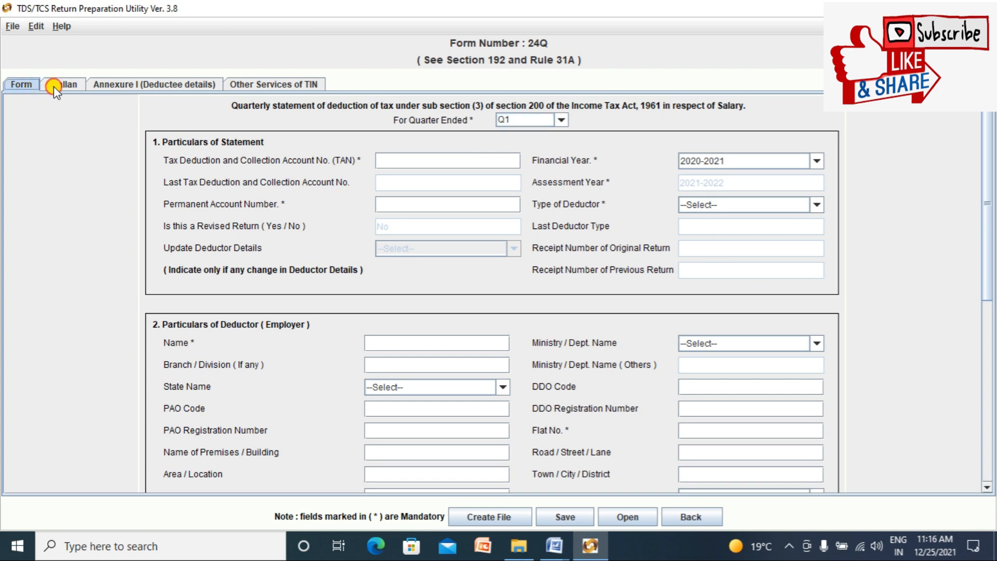
pyautogui.click(54, 86)
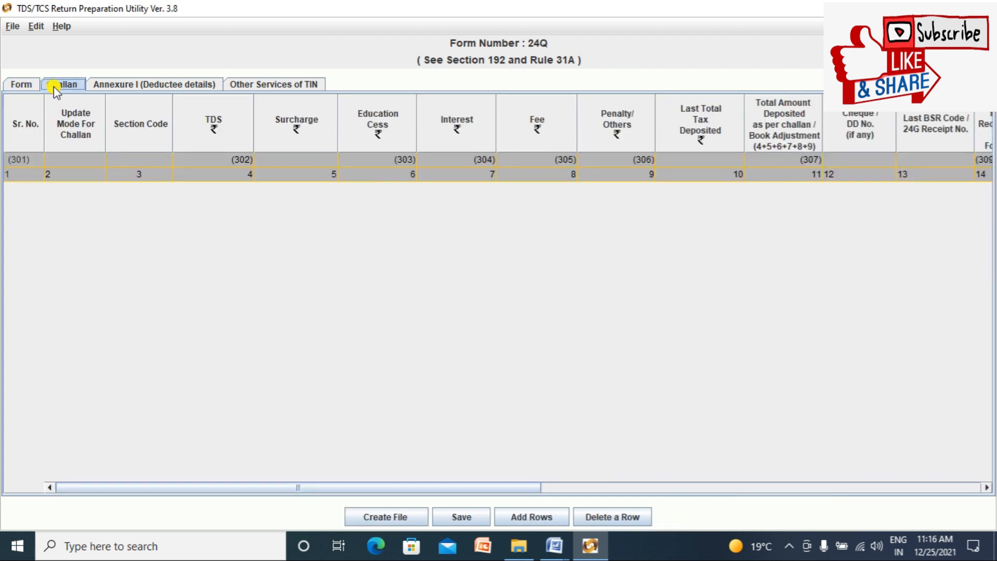
pyautogui.click(117, 87)
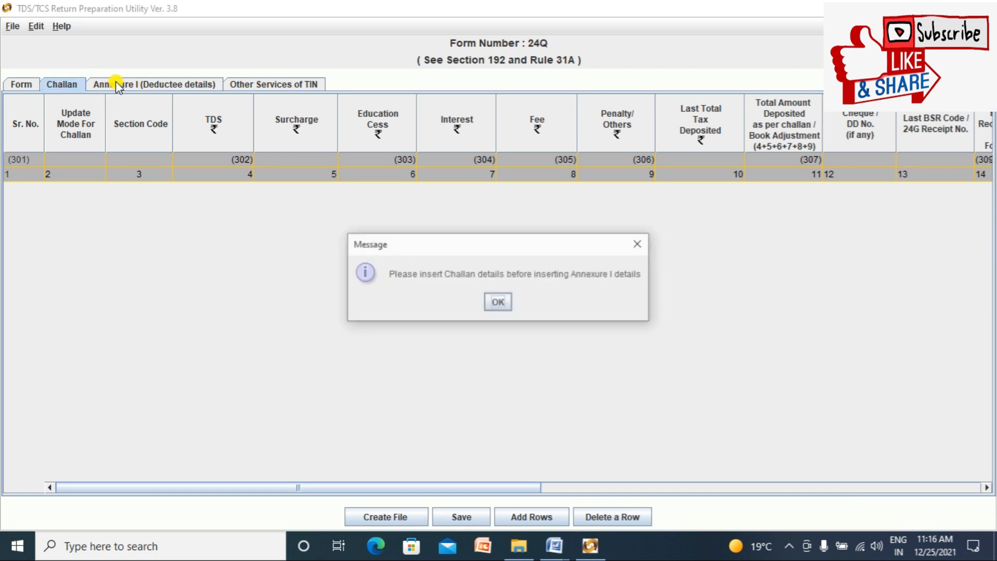
pyautogui.click(498, 302)
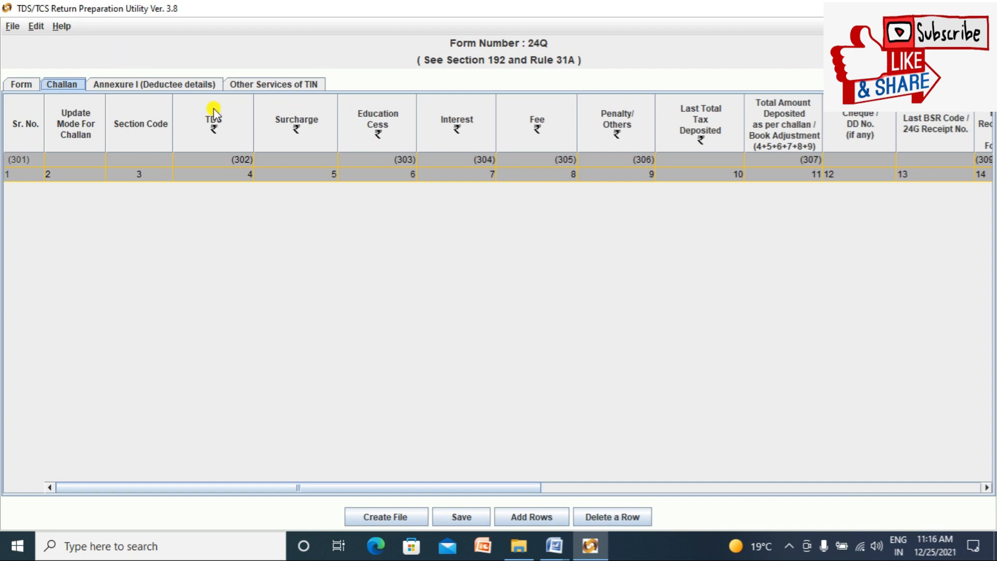
pyautogui.click(19, 83)
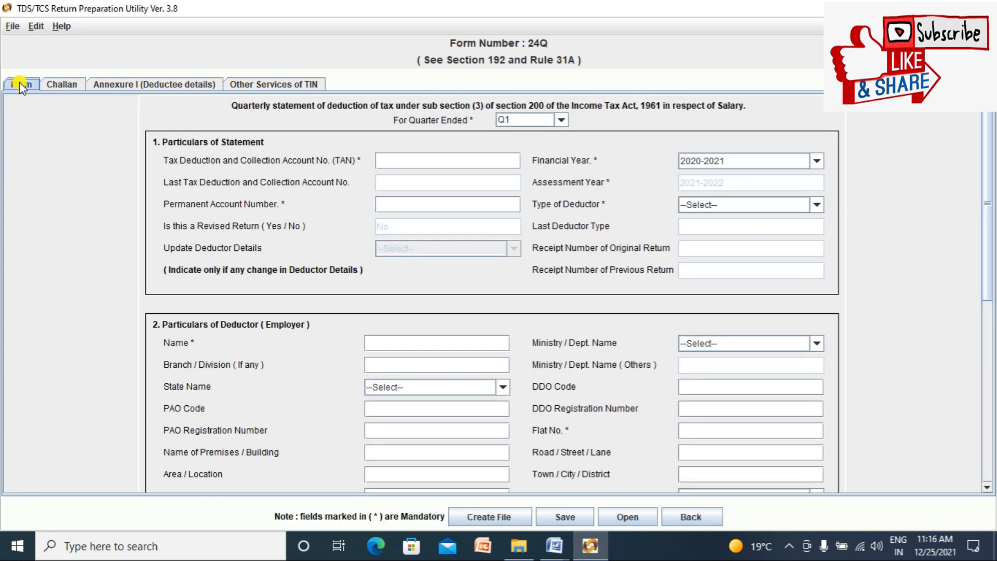
# Step: Switch the quarter to Q2 and recheck the Challan and Annexure I tabs
pyautogui.click(559, 120)
pyautogui.click(534, 159)
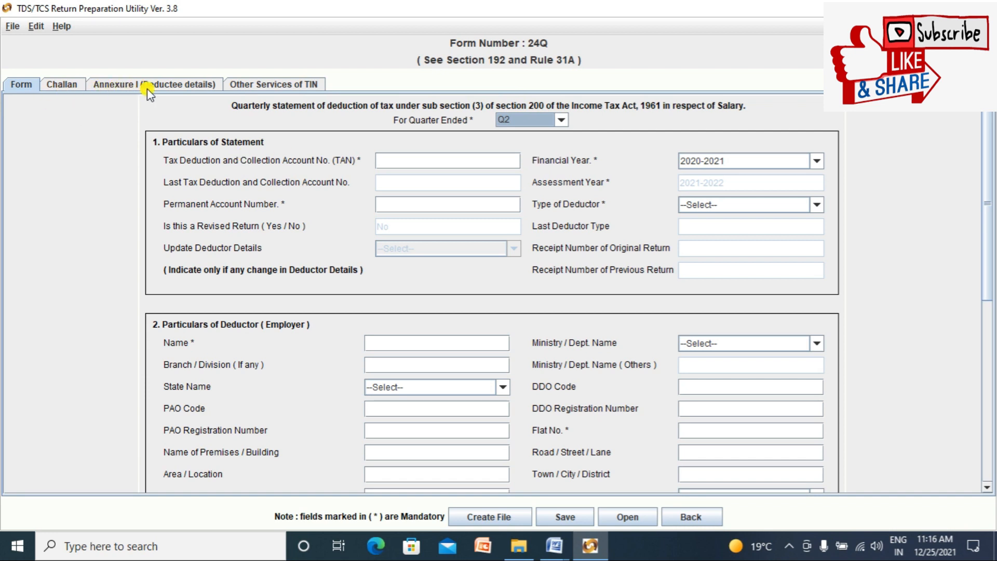
pyautogui.click(21, 83)
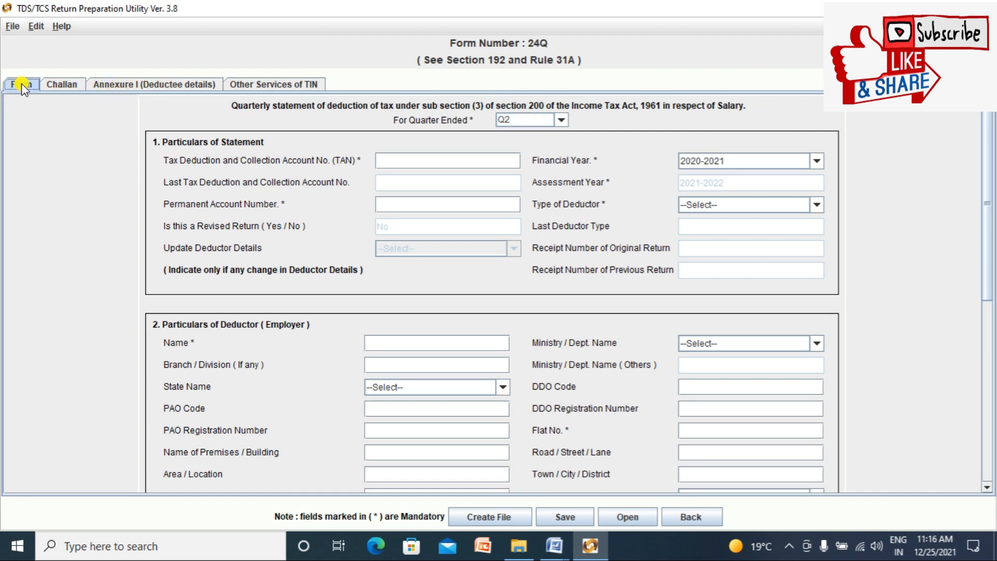
pyautogui.click(60, 84)
pyautogui.click(117, 88)
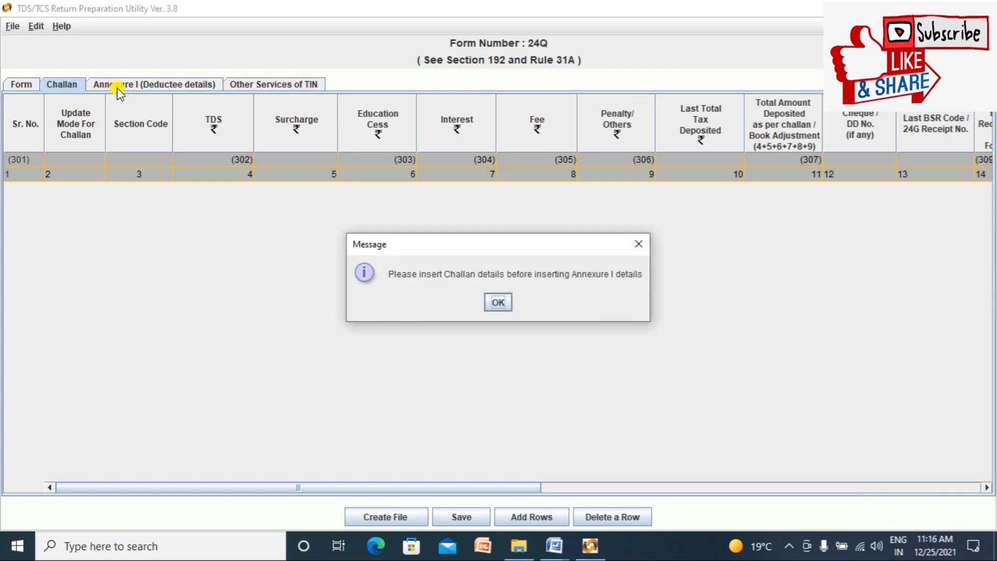
pyautogui.click(497, 301)
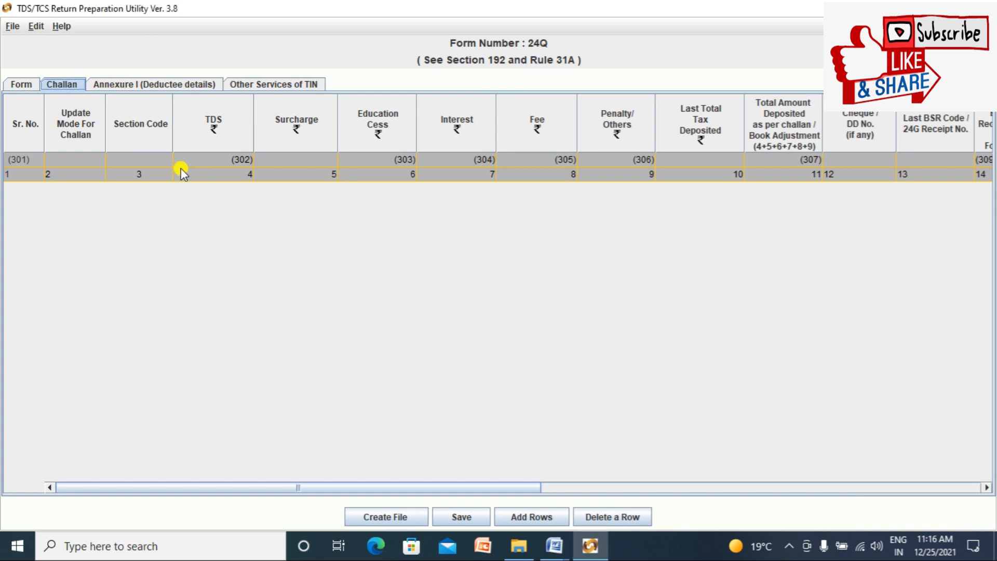
pyautogui.click(32, 84)
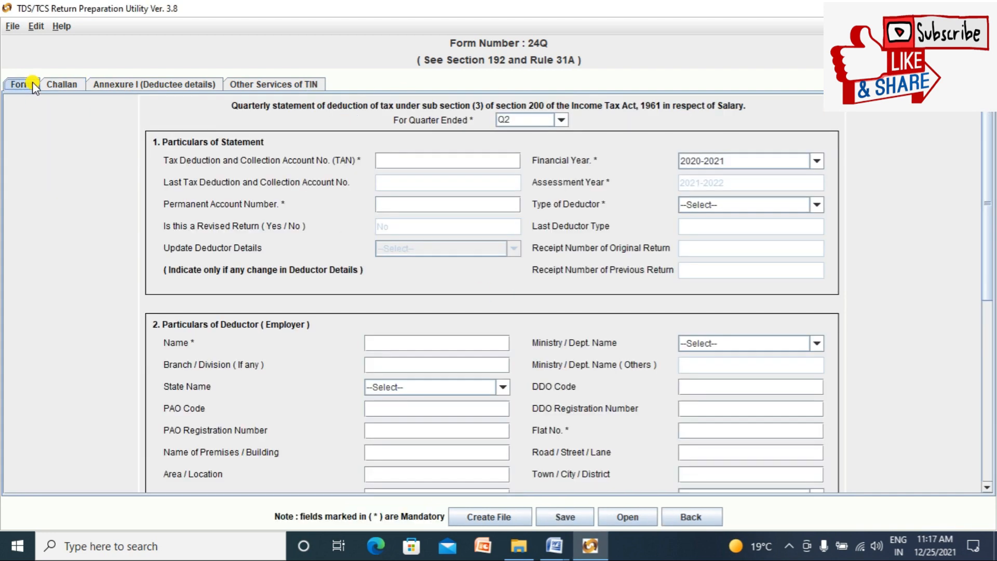
# Step: Switch the quarter to Q3 and recheck the Challan and Annexure I tabs
pyautogui.click(561, 120)
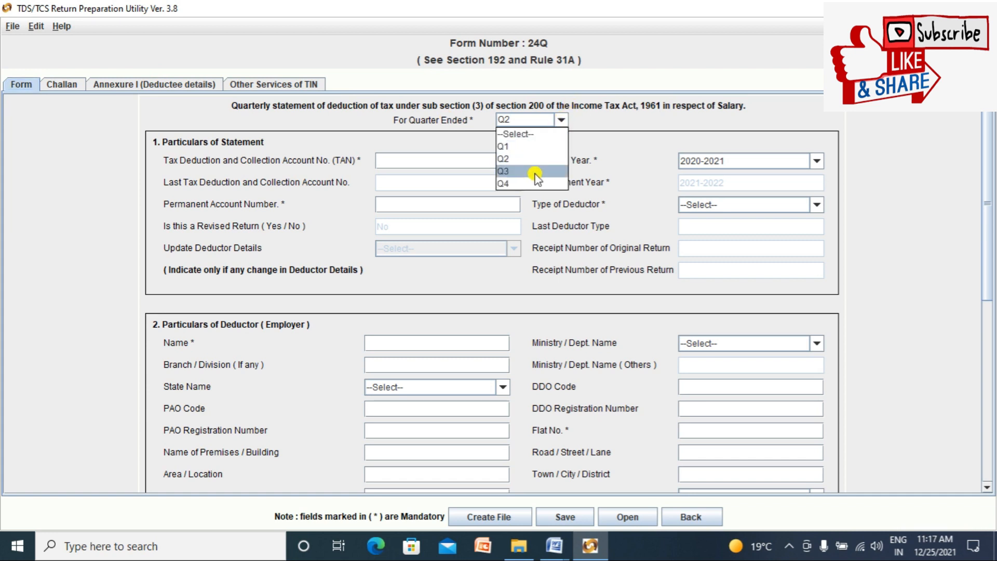
pyautogui.click(536, 173)
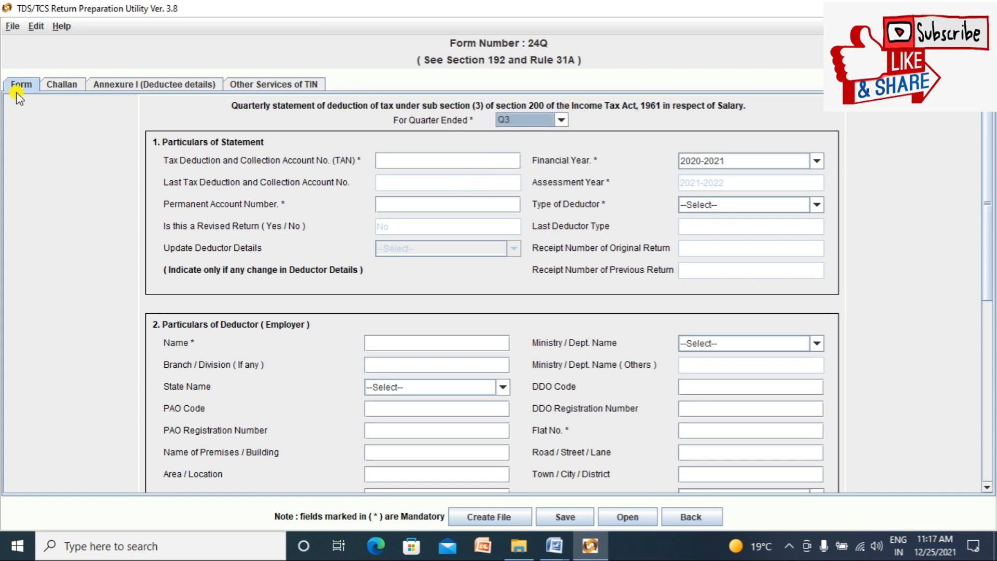
pyautogui.click(59, 87)
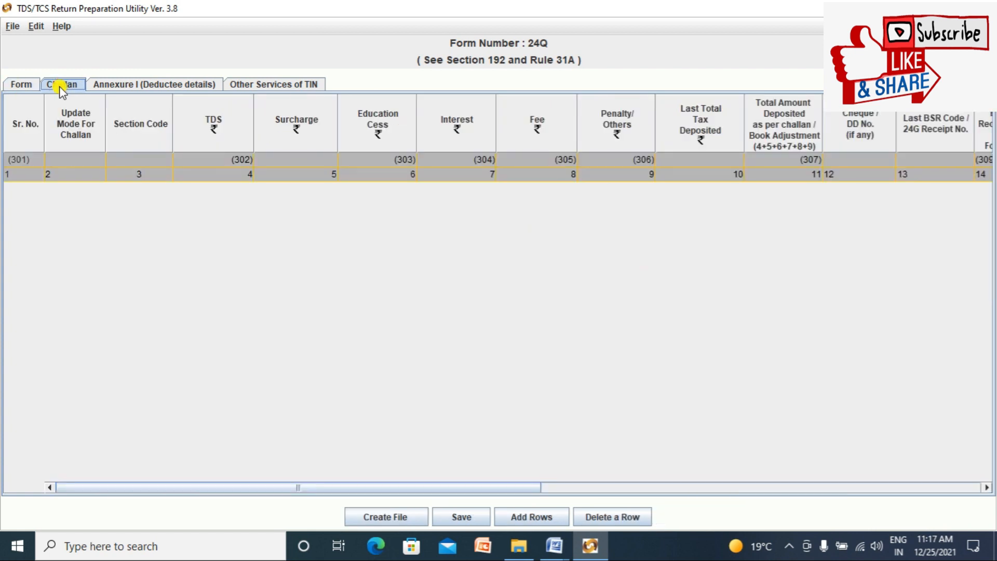
pyautogui.click(131, 86)
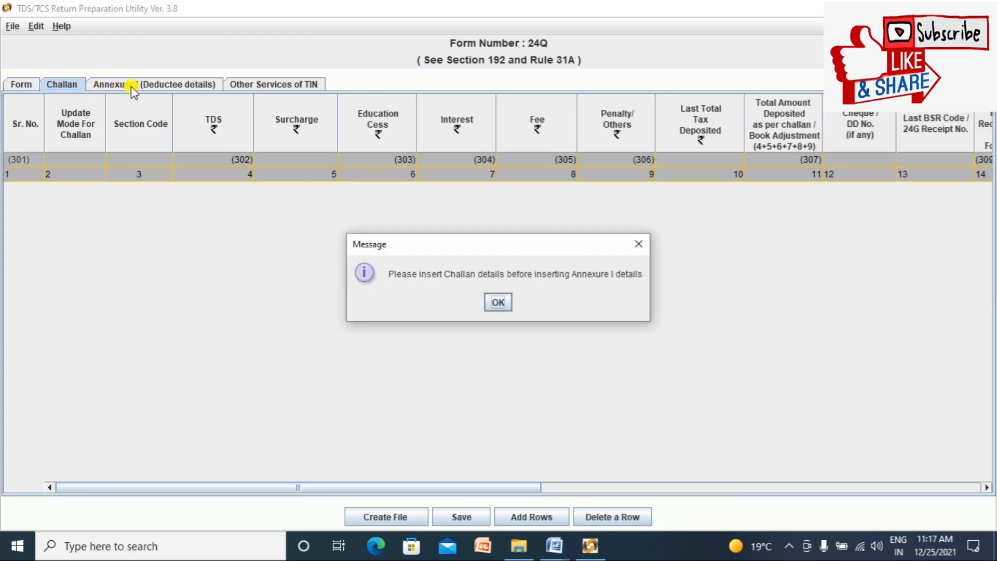
pyautogui.click(496, 303)
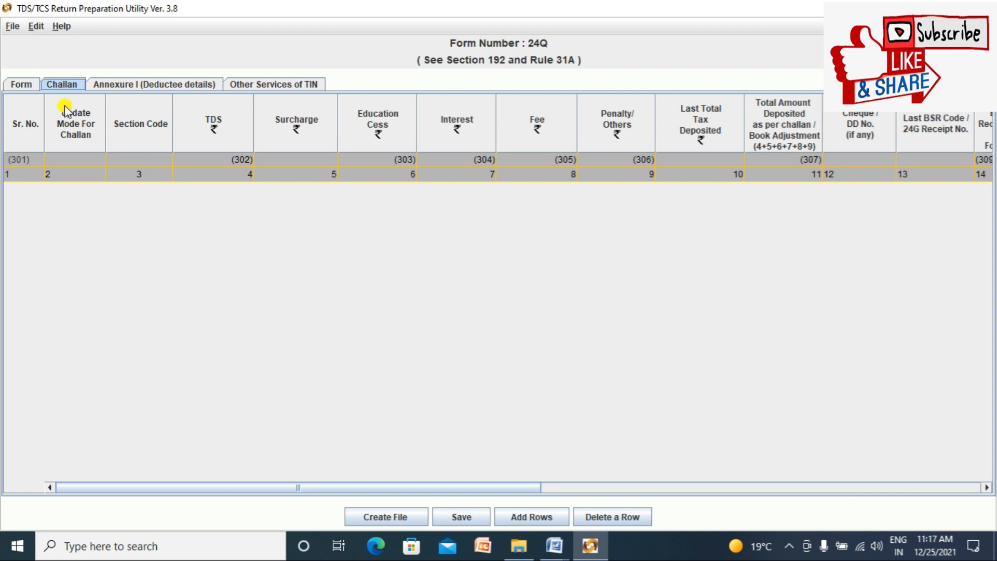
pyautogui.click(21, 85)
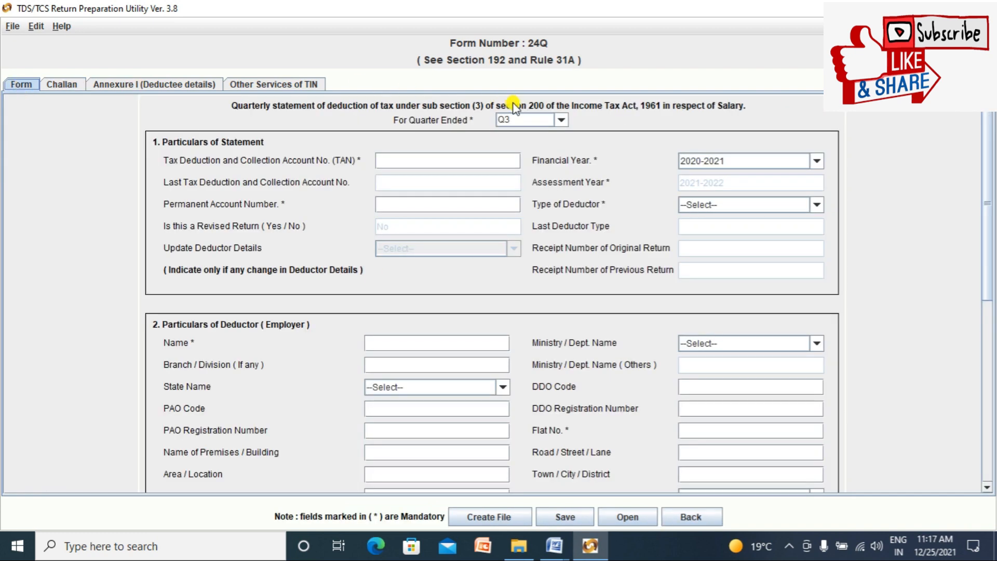
pyautogui.click(560, 120)
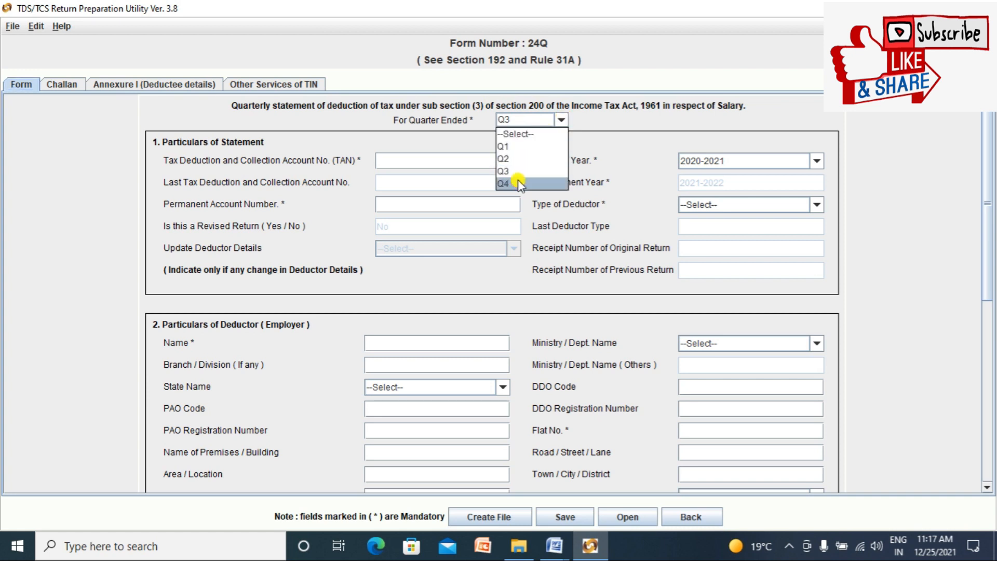
# Step: Set quarter Q4 and view the new Annexure II salary details table before returning to Form
pyautogui.click(518, 183)
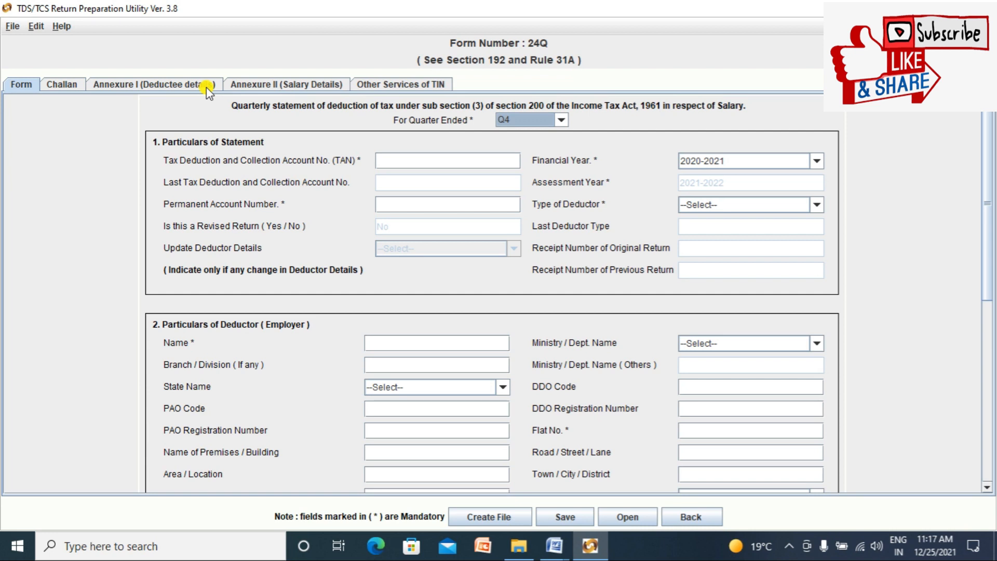
pyautogui.click(274, 88)
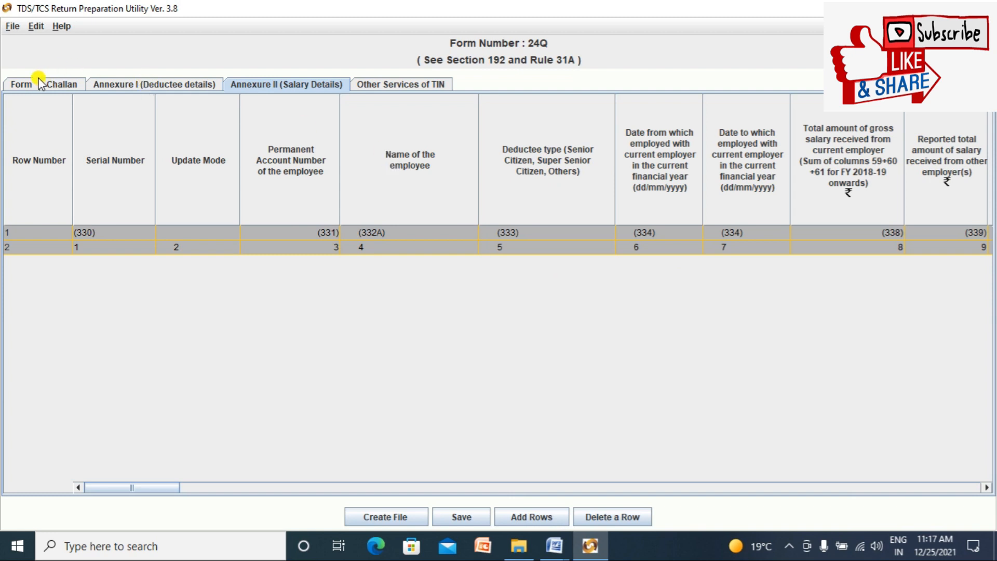
pyautogui.click(26, 86)
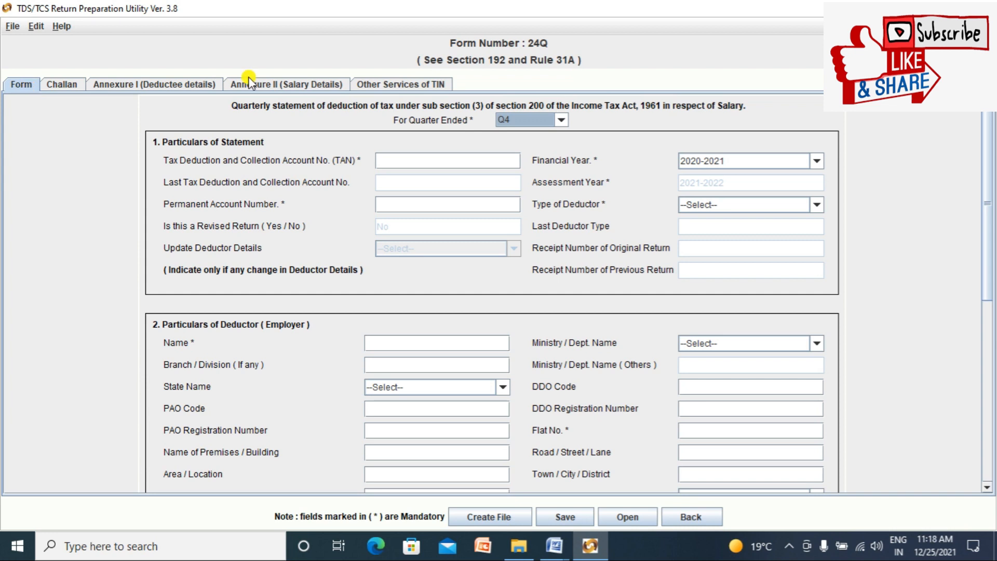
# Step: Return the quarter to Q3, select the TAN field, and set the utility aside
pyautogui.click(563, 119)
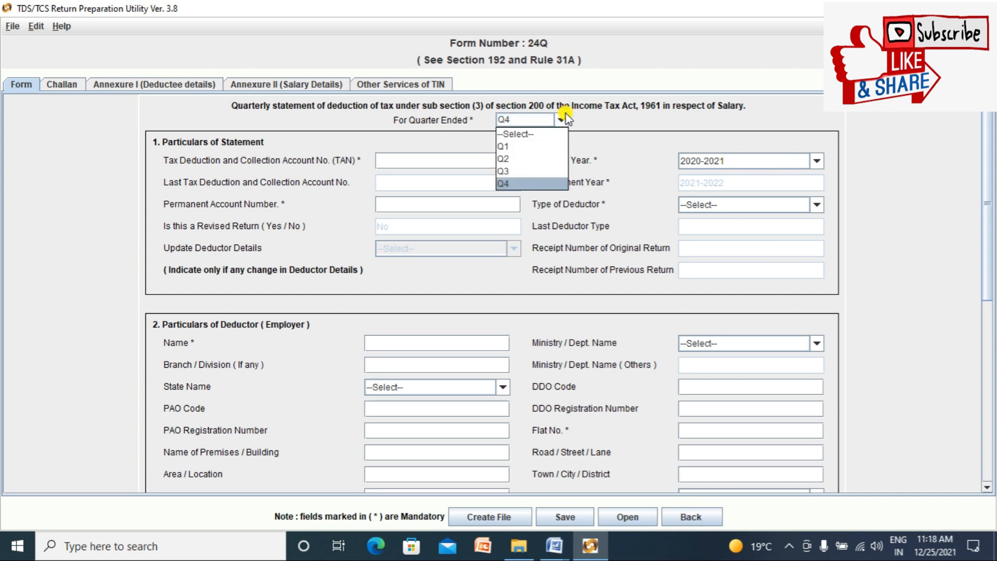
pyautogui.click(532, 171)
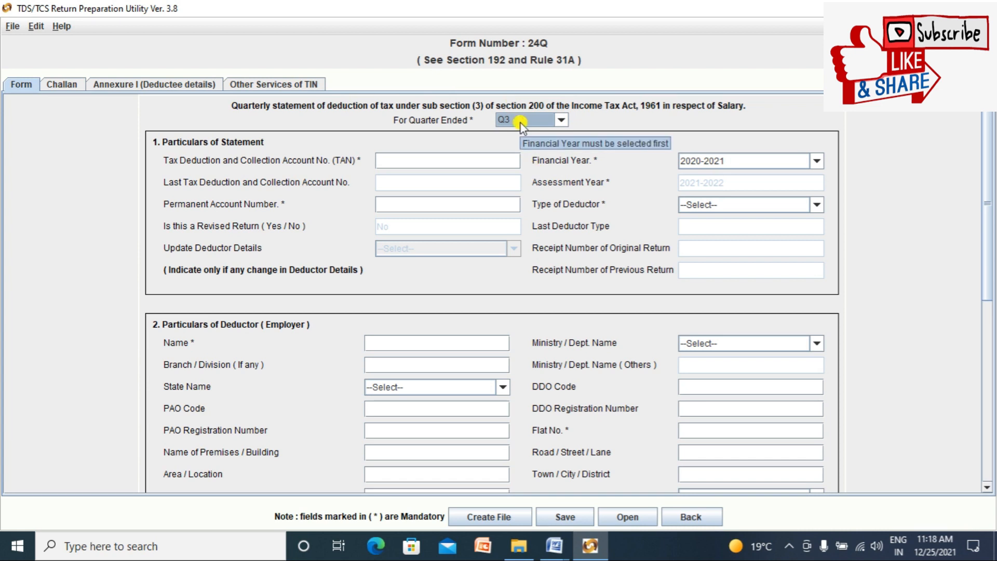
pyautogui.click(473, 160)
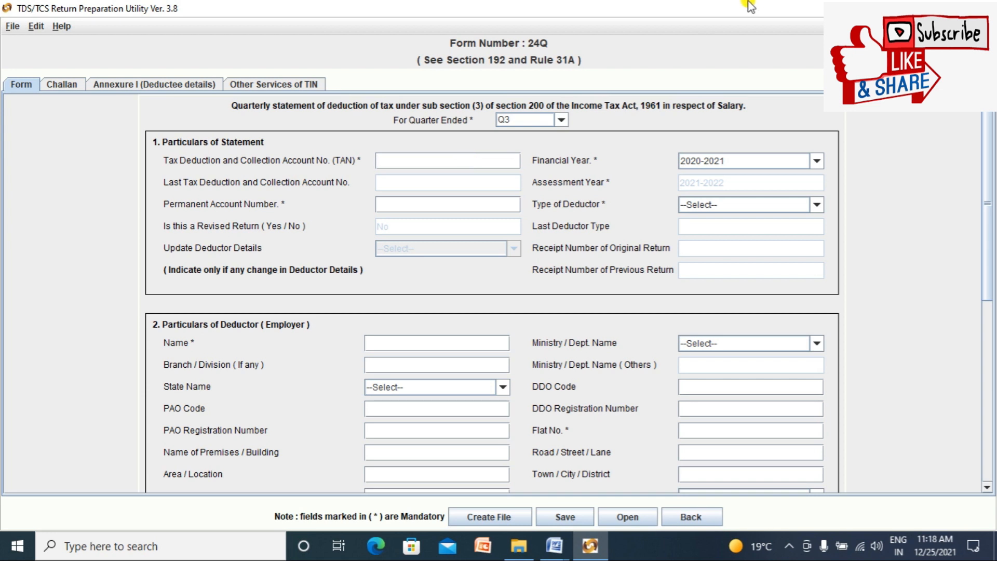
pyautogui.click(912, 8)
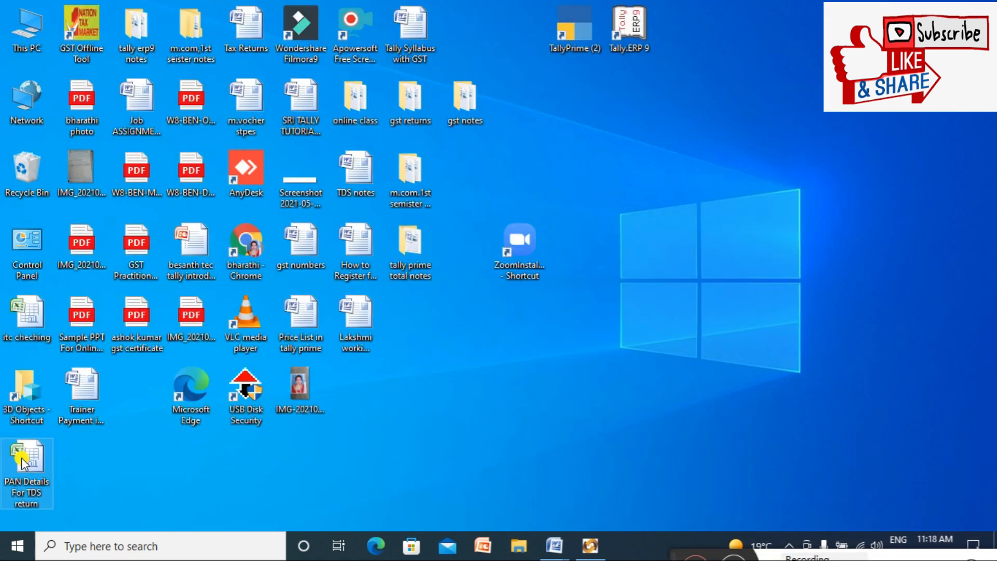
# Step: Open the PAN Details For TDS return workbook full-screen in Excel
pyautogui.doubleClick(22, 463)
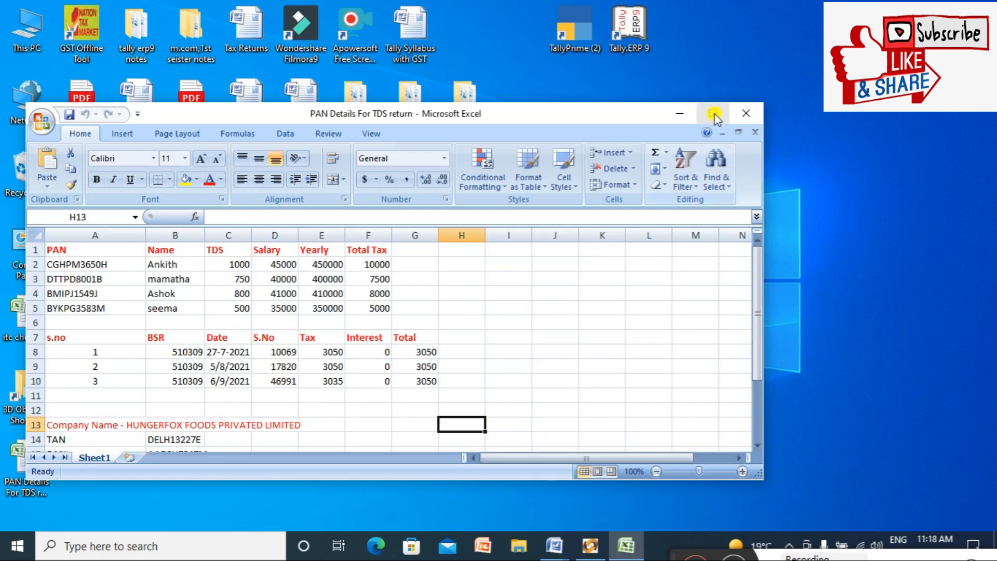
pyautogui.click(714, 117)
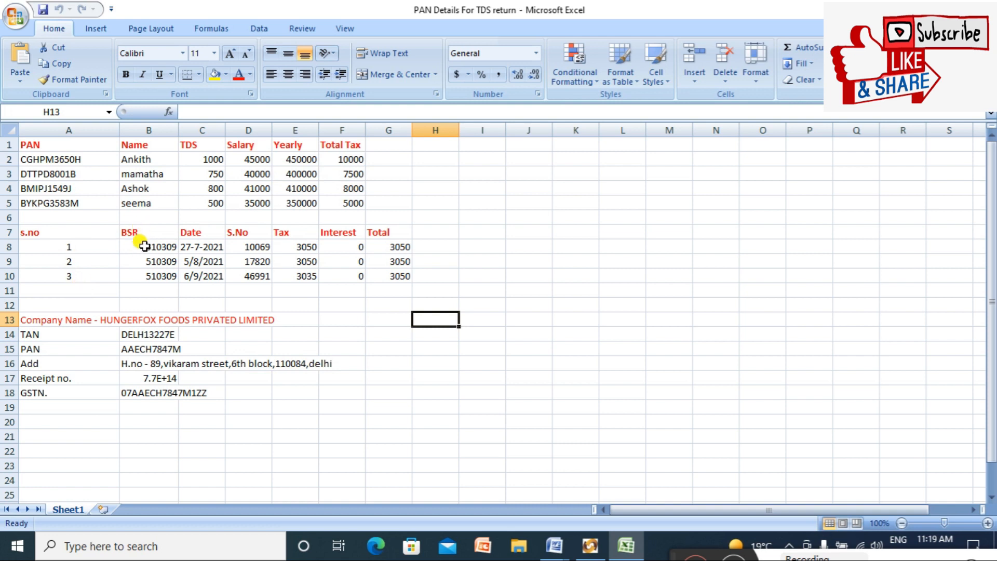
# Step: Read the first challan's date, serial number, tax and interest in C8–F8, then return to the utility
pyautogui.click(197, 242)
pyautogui.click(243, 247)
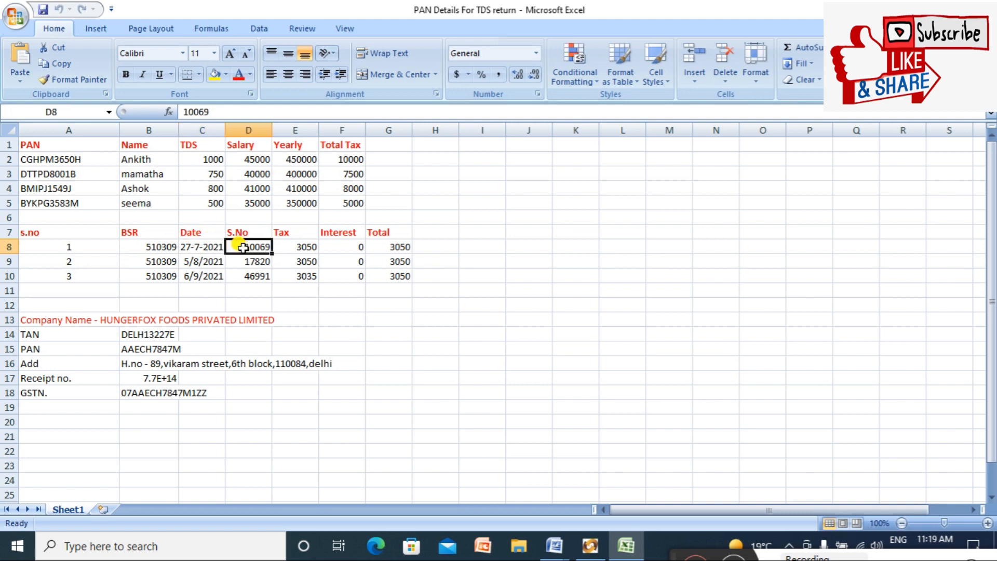
pyautogui.click(287, 248)
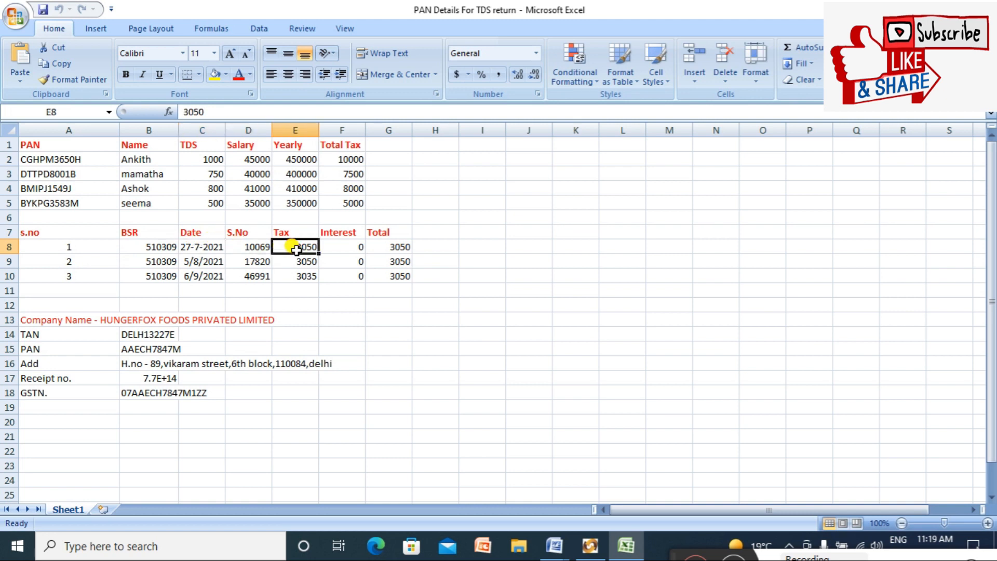
pyautogui.click(344, 250)
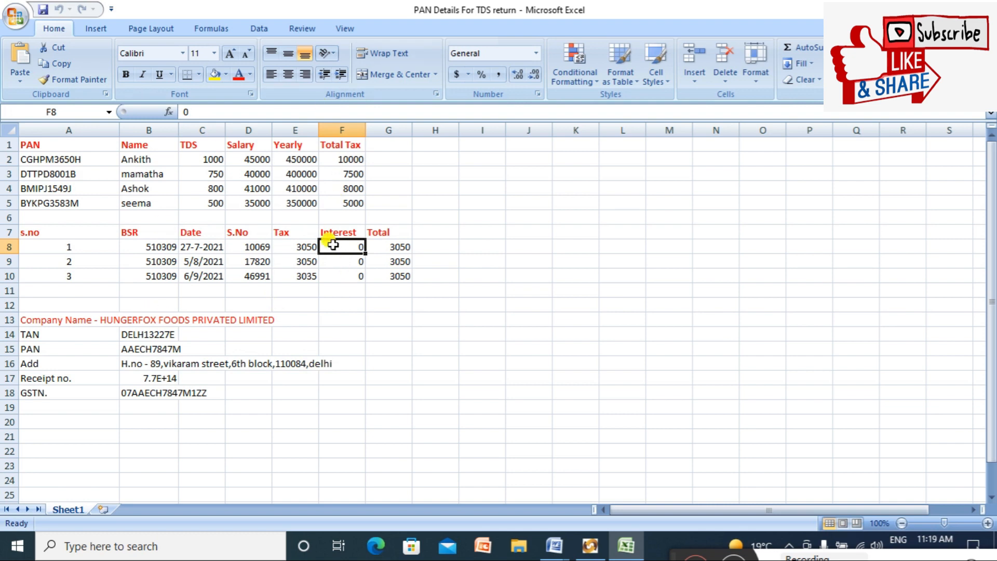
pyautogui.click(448, 302)
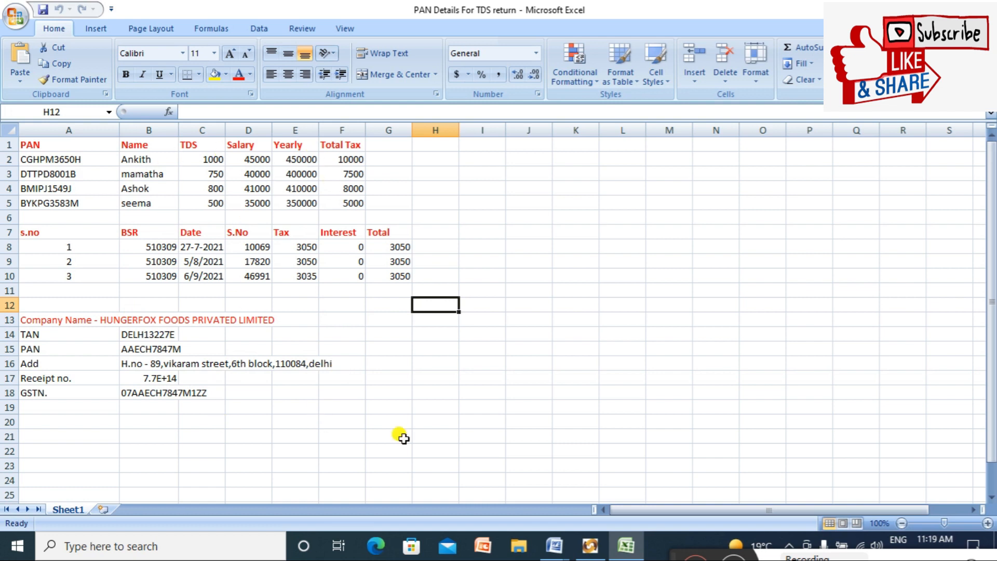
pyautogui.click(588, 545)
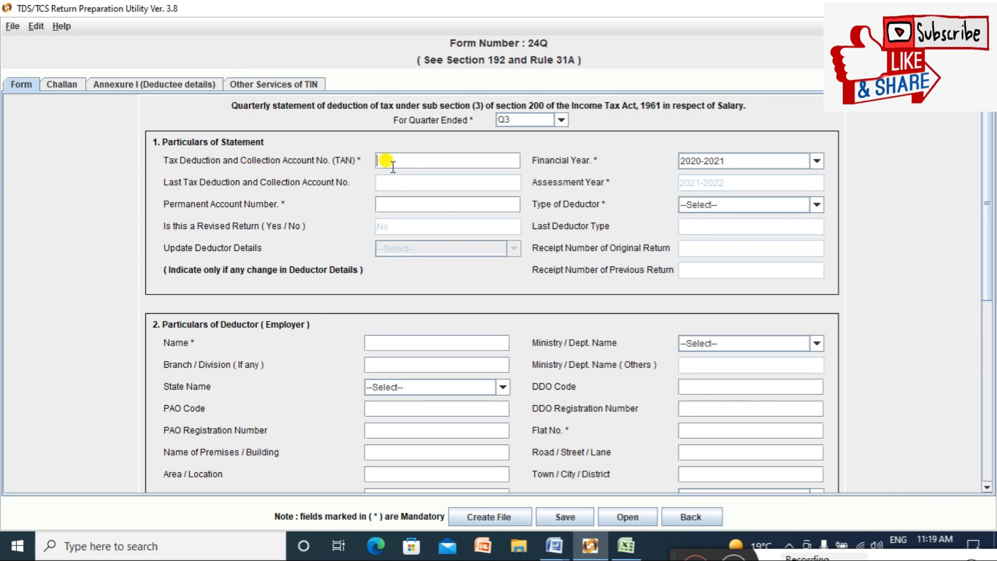
# Step: Copy the company TAN from cell B14 into the form's TAN field
pyautogui.click(621, 546)
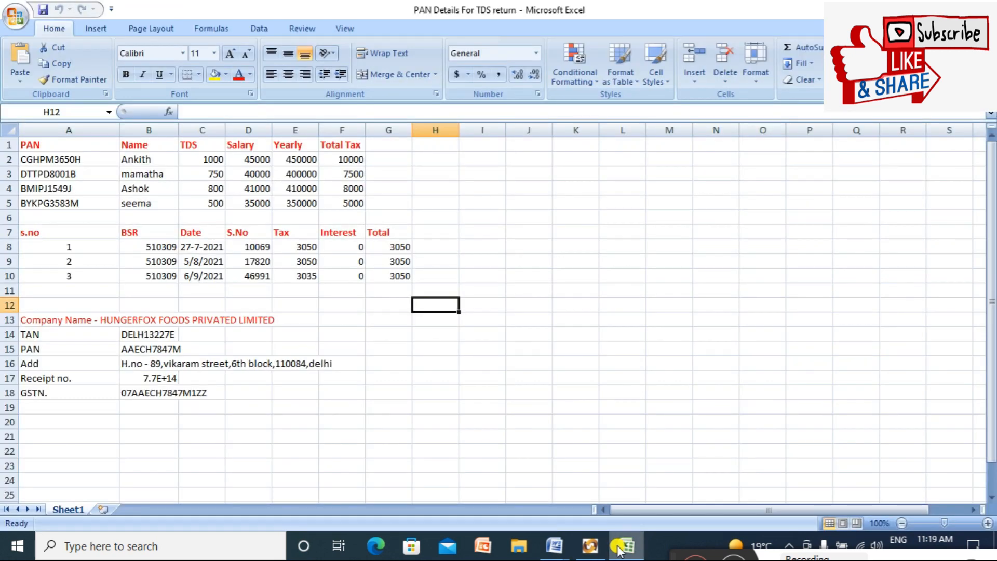
pyautogui.click(139, 334)
pyautogui.doubleClick(139, 335)
pyautogui.hotkey('ctrl', 'c')
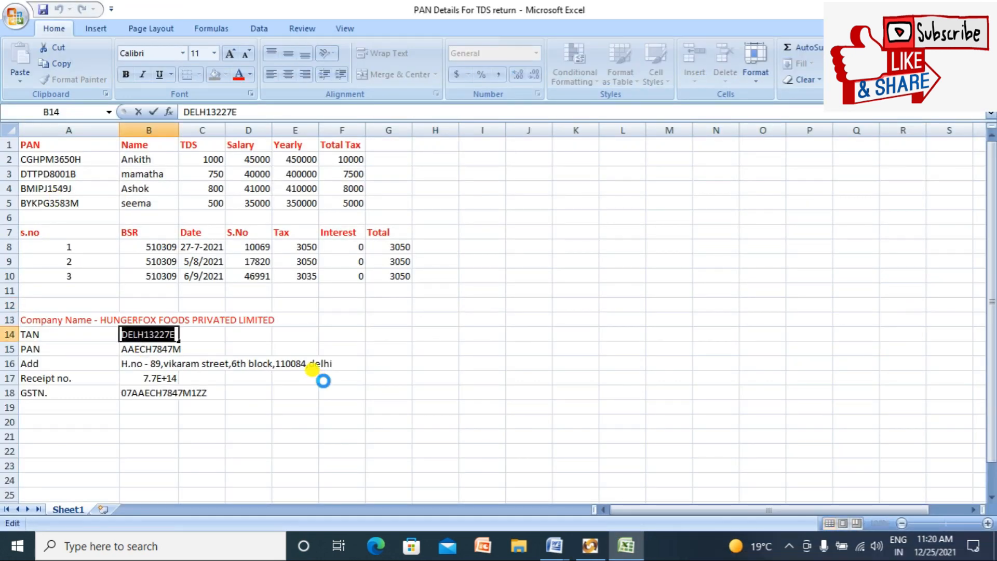
pyautogui.click(592, 493)
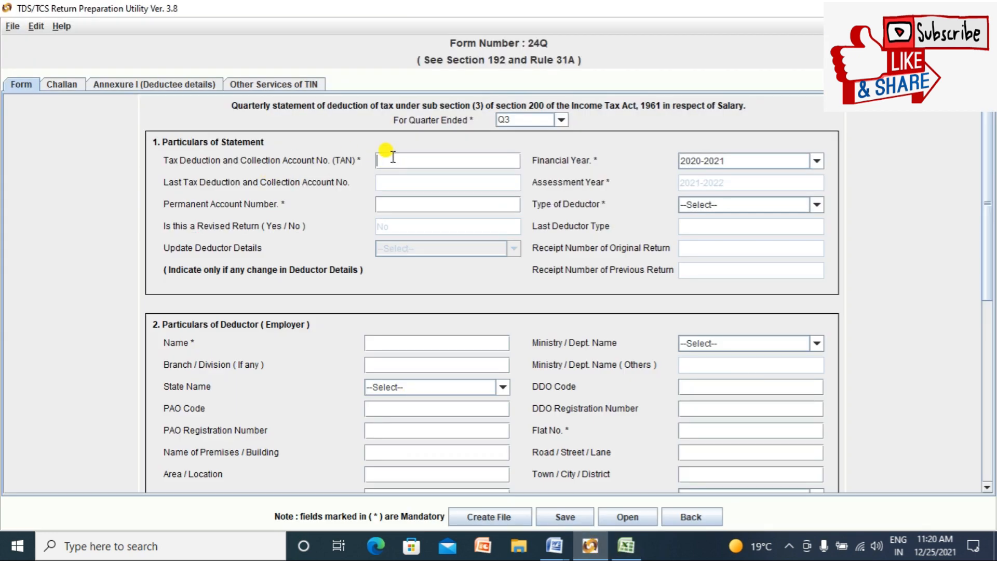
pyautogui.click(393, 162)
pyautogui.hotkey('ctrl', 'v')
# Step: Copy the company PAN from cell B15 into Permanent Account Number
pyautogui.click(436, 208)
pyautogui.click(618, 546)
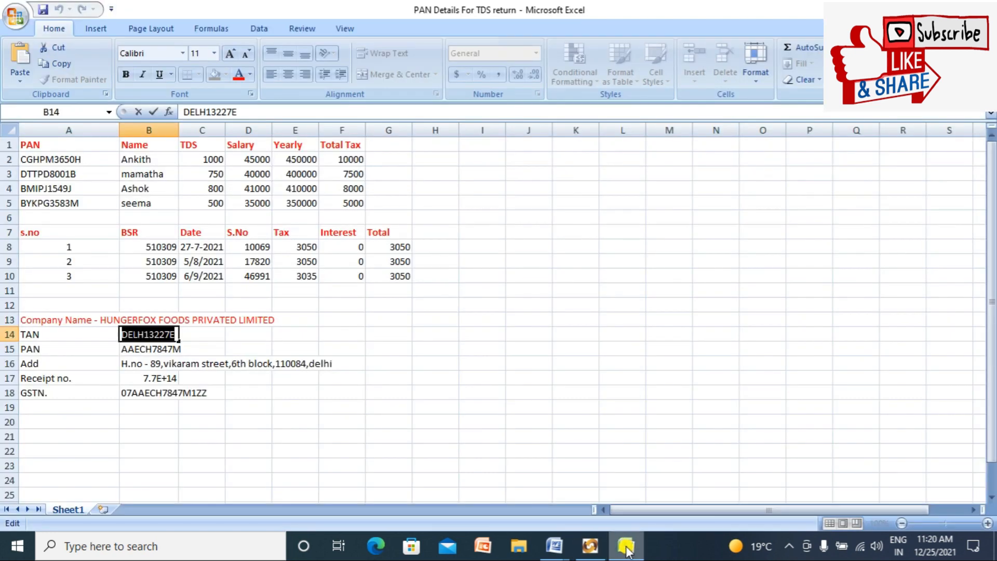
pyautogui.click(157, 347)
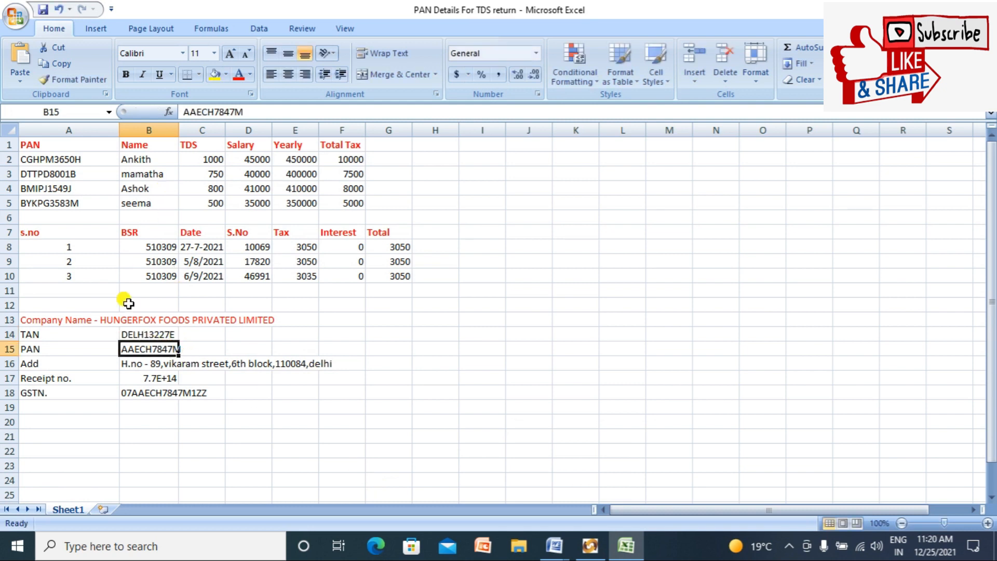
pyautogui.click(130, 336)
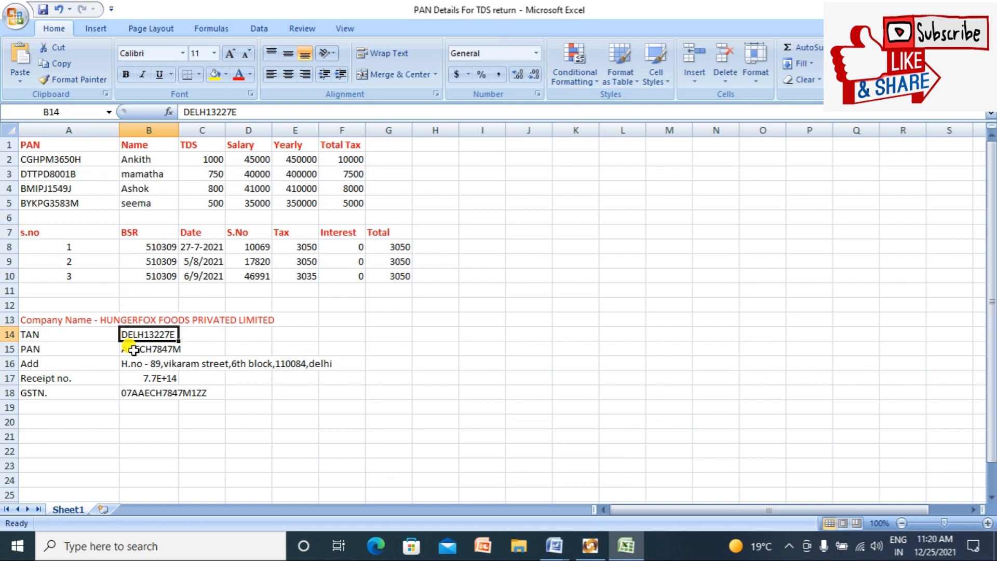
pyautogui.doubleClick(129, 346)
pyautogui.hotkey('shift', 'Right')
pyautogui.hotkey('shift', 'Right')
pyautogui.hotkey('shift', 'Right')
pyautogui.hotkey('shift', 'Right')
pyautogui.hotkey('shift', 'Right')
pyautogui.hotkey('shift', 'Right')
pyautogui.hotkey('shift', 'Right')
pyautogui.hotkey('shift', 'Right')
pyautogui.hotkey('shift', 'Right')
pyautogui.hotkey('shift', 'Right')
pyautogui.hotkey('ctrl', 'c')
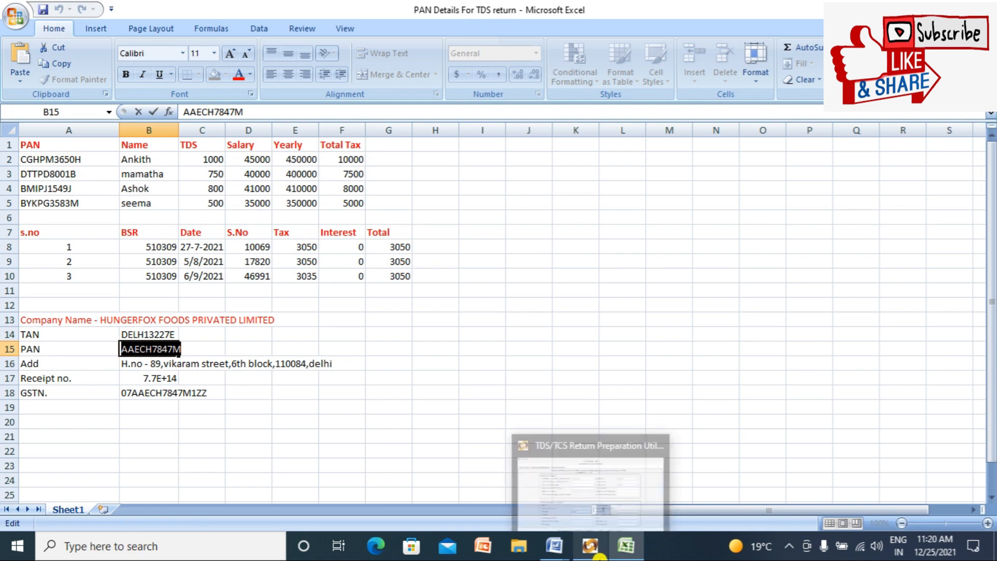
pyautogui.click(597, 549)
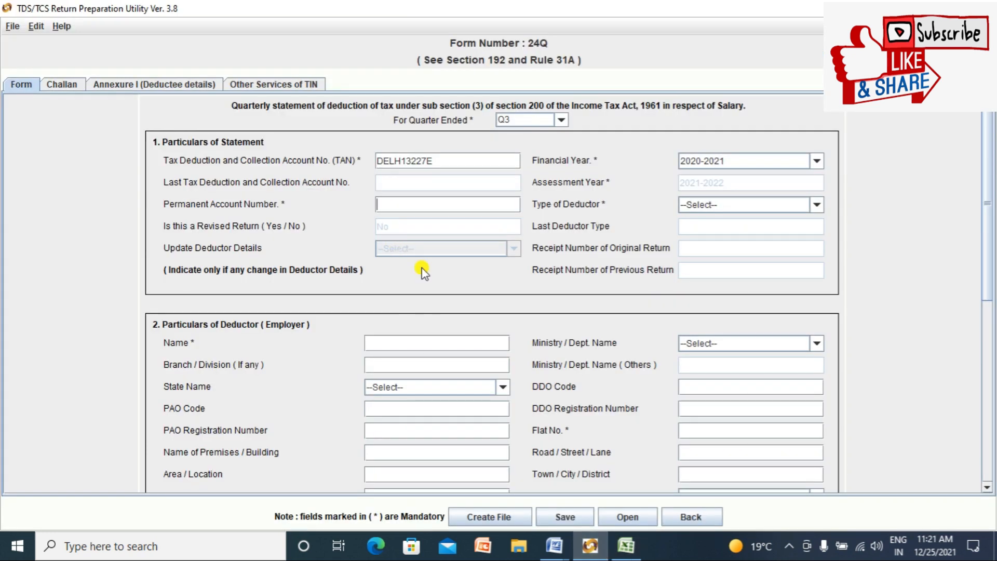
pyautogui.hotkey('ctrl', 'v')
# Step: Set Type of Deductor to State Government
pyautogui.click(816, 207)
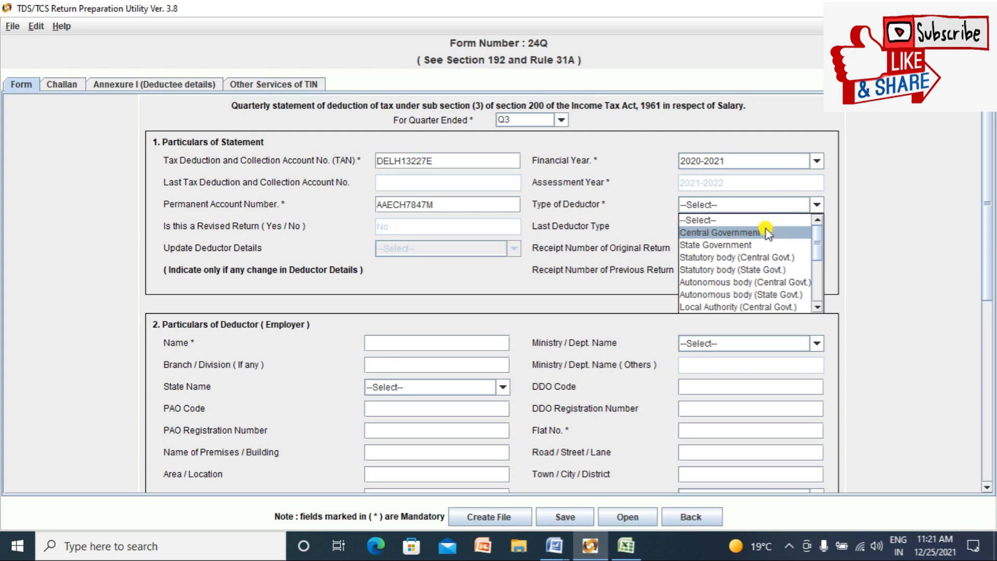
pyautogui.click(732, 245)
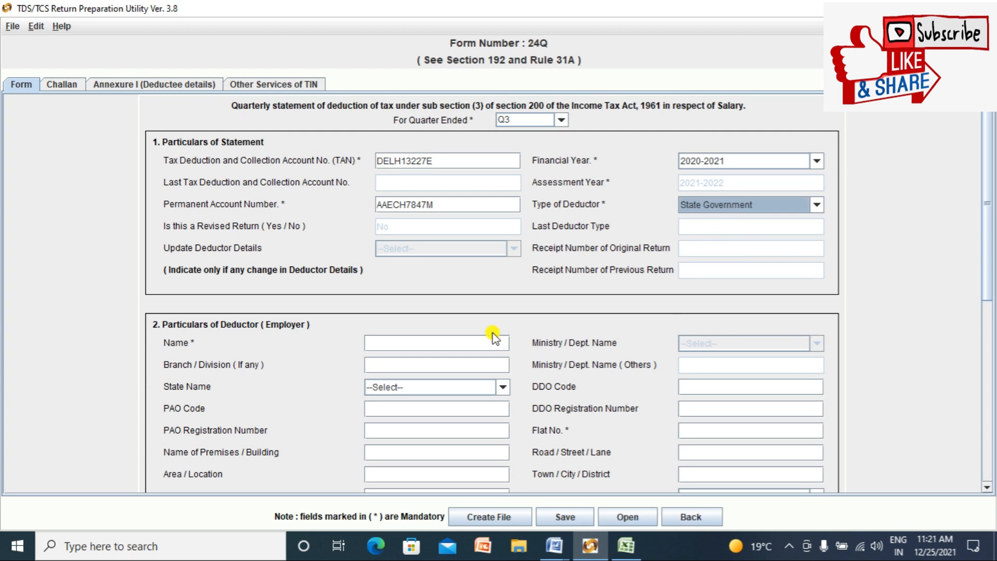
pyautogui.click(470, 348)
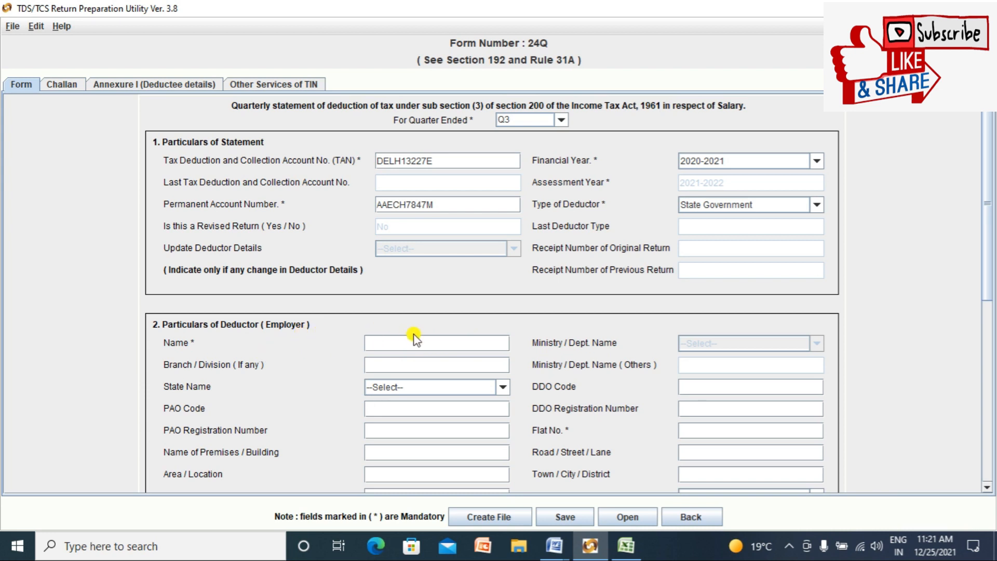
# Step: Copy the company name from cell A13 into the employer Name field
pyautogui.moveTo(992, 150); pyautogui.dragTo(992, 186)
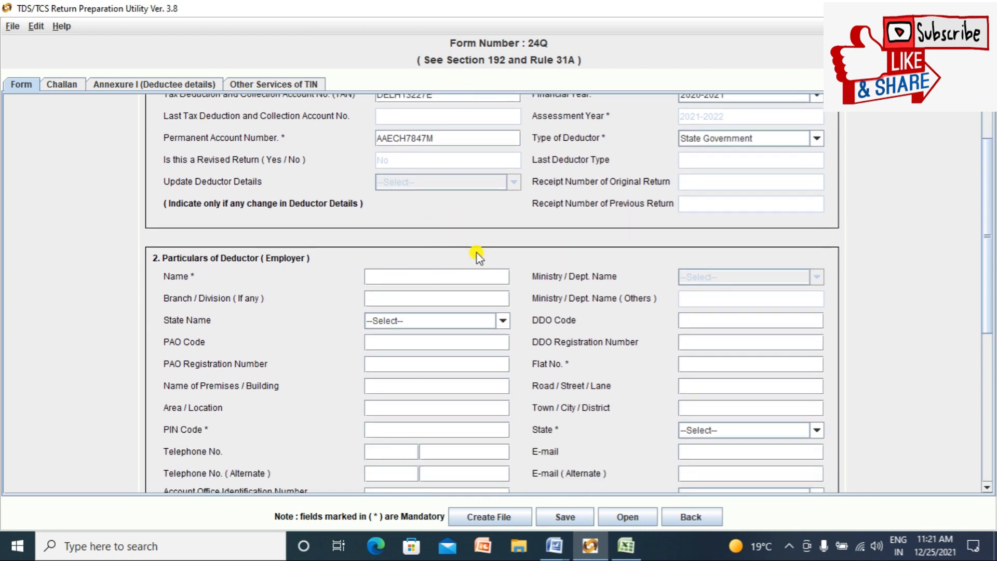
pyautogui.hotkey('alt', 'Tab')
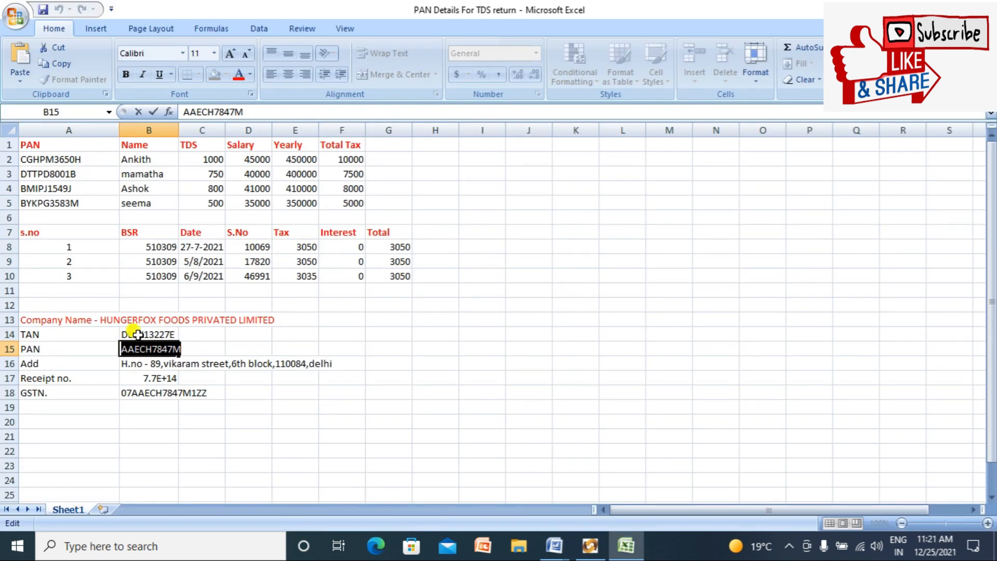
pyautogui.click(332, 408)
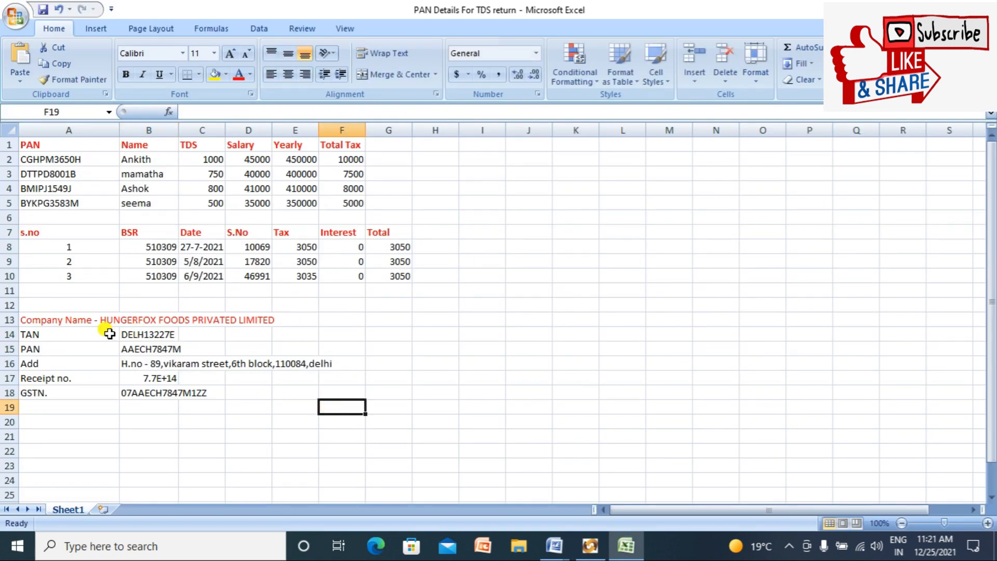
pyautogui.click(109, 321)
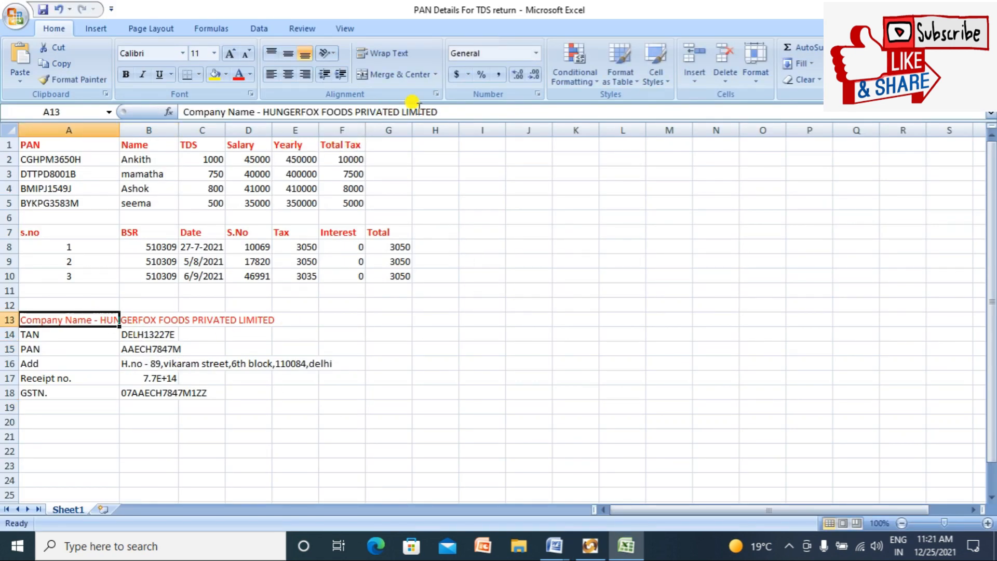
pyautogui.click(438, 112)
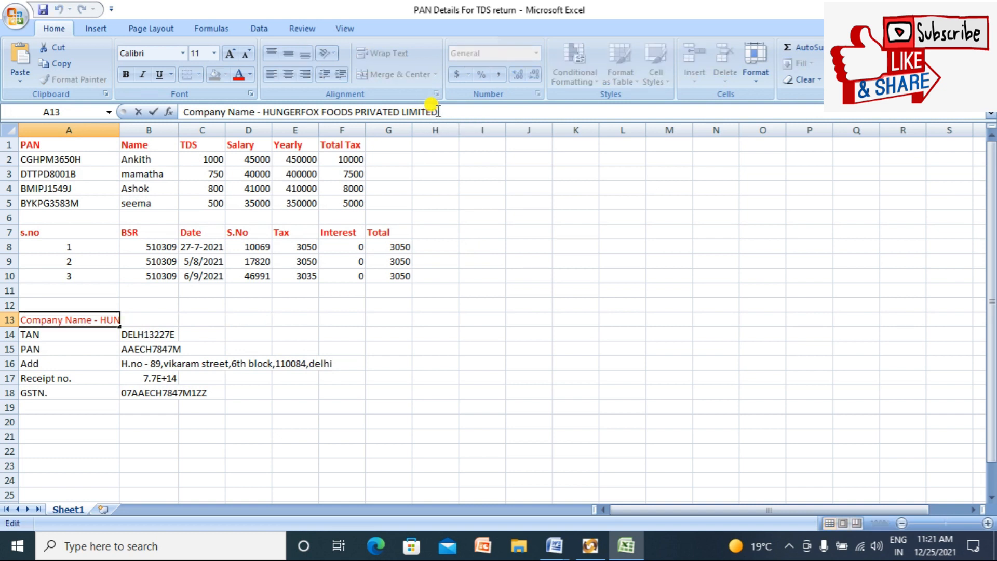
pyautogui.hotkey('ctrl', 'shift', 'Left')
pyautogui.hotkey('ctrl', 'shift', 'Left')
pyautogui.hotkey('ctrl', 'shift', 'Left')
pyautogui.hotkey('ctrl', 'shift', 'Left')
pyautogui.hotkey('ctrl', 'shift', 'Left')
pyautogui.hotkey('ctrl', 'shift', 'Left')
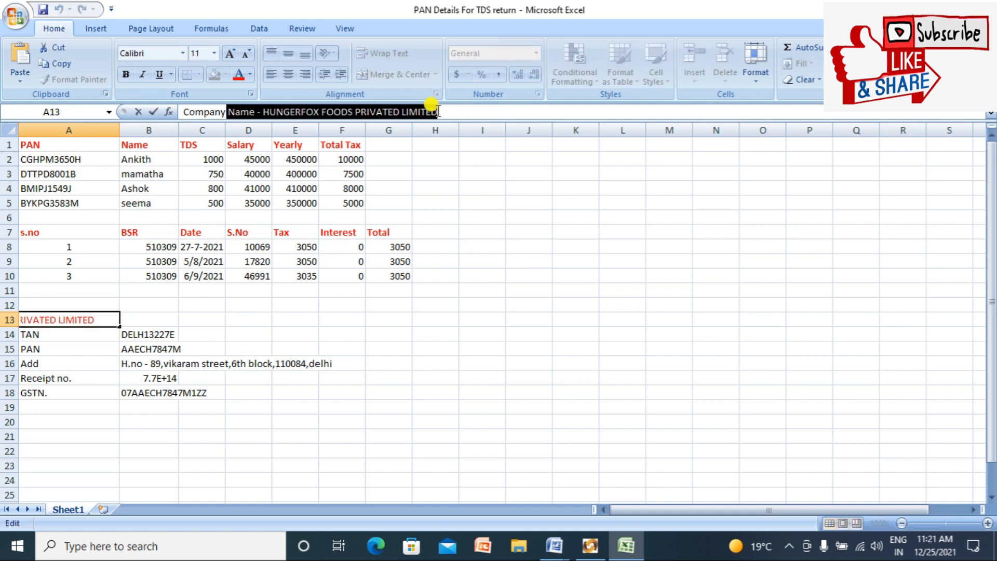
pyautogui.hotkey('shift', 'Left')
pyautogui.hotkey('shift', 'Left')
pyautogui.hotkey('shift', 'Left')
pyautogui.hotkey('shift', 'Left')
pyautogui.hotkey('shift', 'Left')
pyautogui.hotkey('shift', 'Left')
pyautogui.hotkey('shift', 'Left')
pyautogui.hotkey('shift', 'Left')
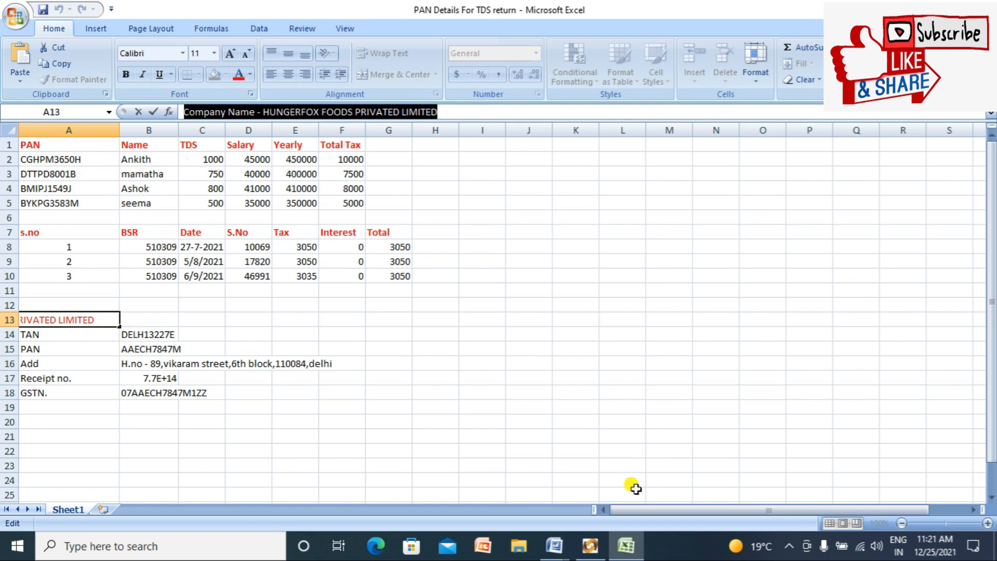
pyautogui.click(591, 546)
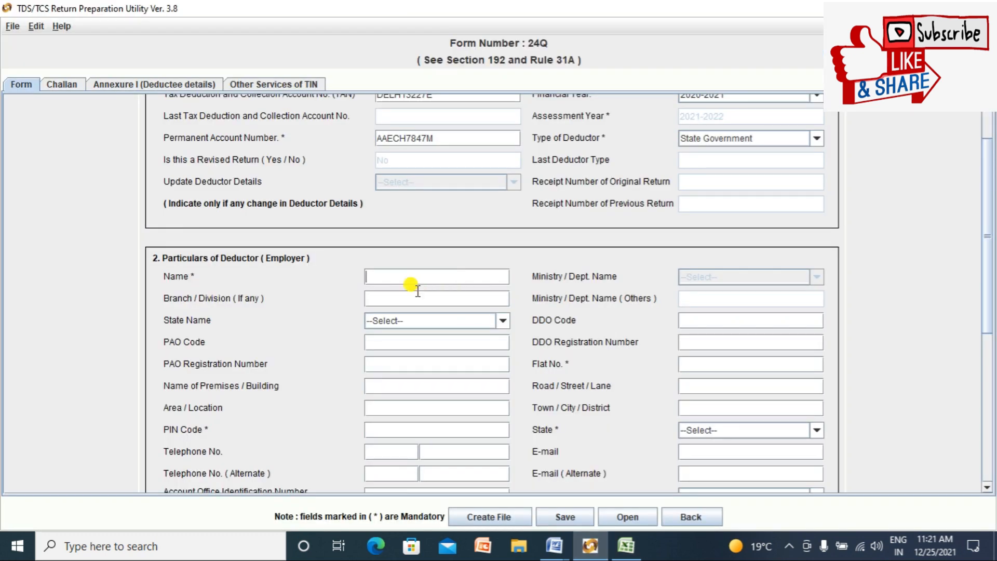
pyautogui.write('ERFOX FOODS PRIVATED LIMITED')
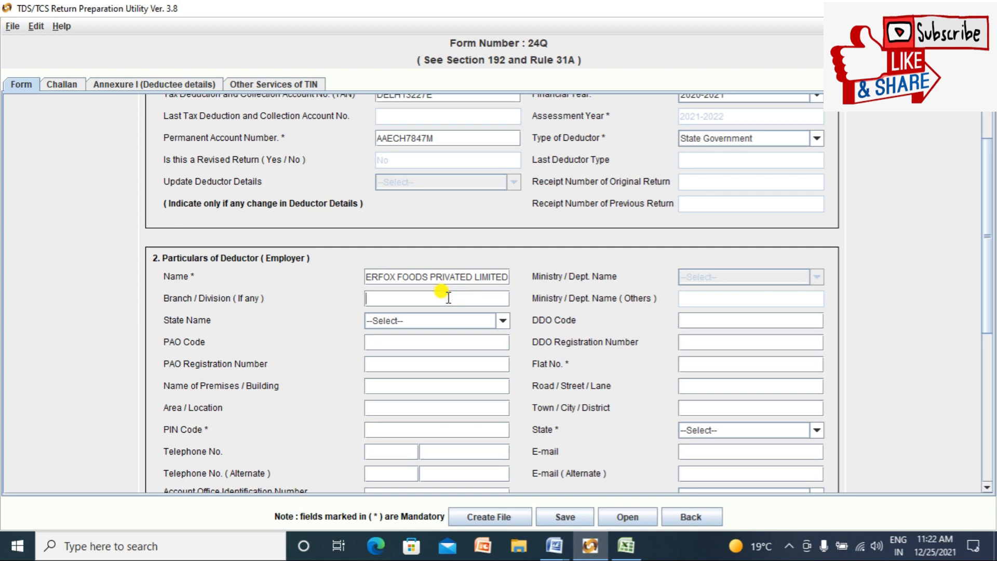
pyautogui.click(448, 297)
# Step: Enter branch DELHI BRANCH and set the state to Delhi
pyautogui.write('DELHI BRANCH')
pyautogui.click(502, 320)
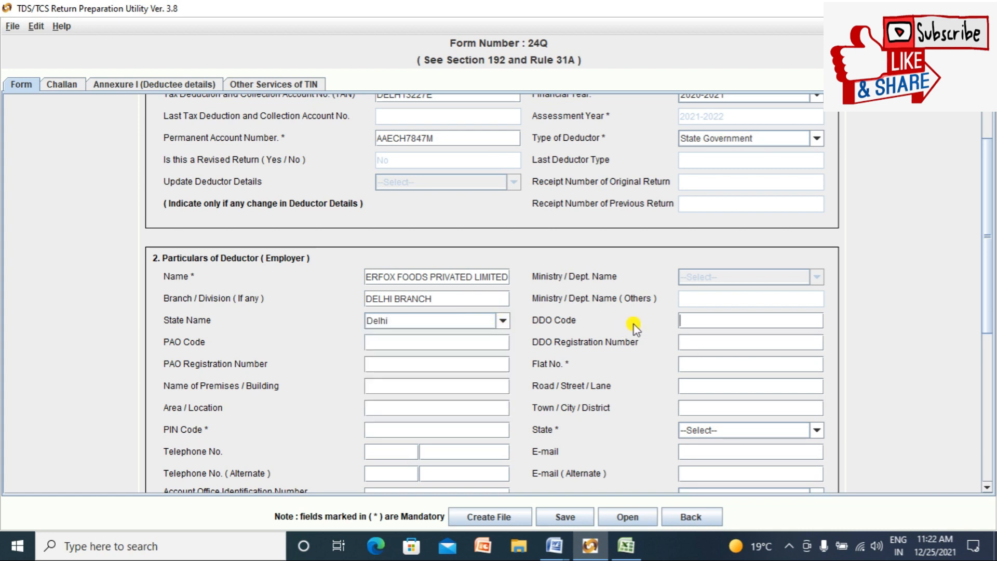
pyautogui.click(743, 319)
pyautogui.click(697, 363)
pyautogui.hotkey('alt', 'Tab')
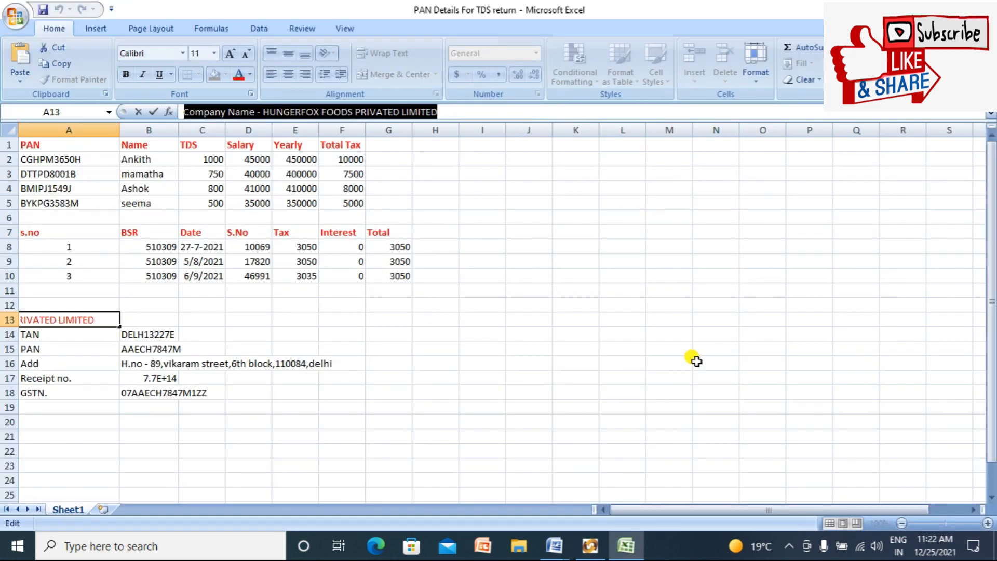
pyautogui.hotkey('alt', 'Tab')
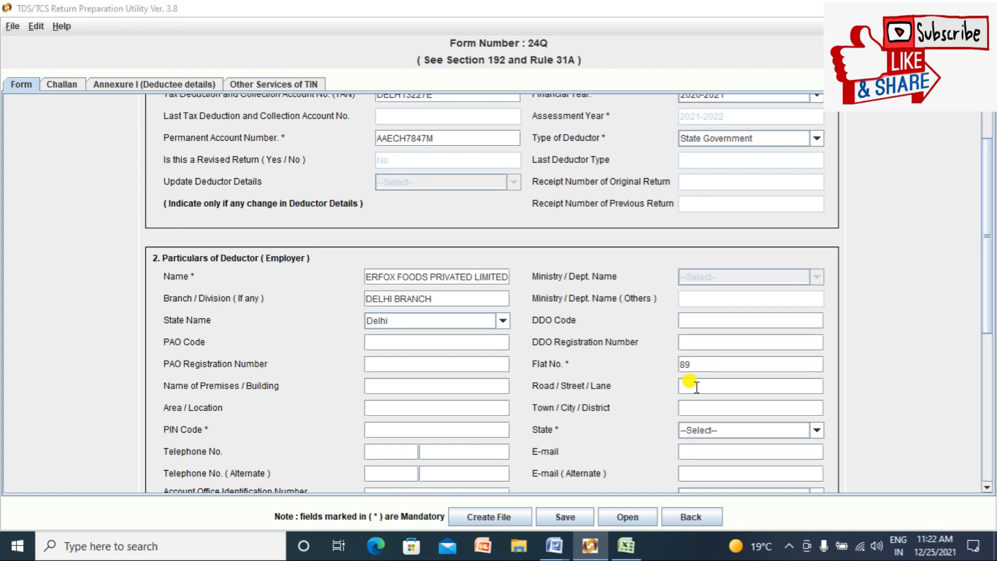
pyautogui.hotkey('alt', 'Tab')
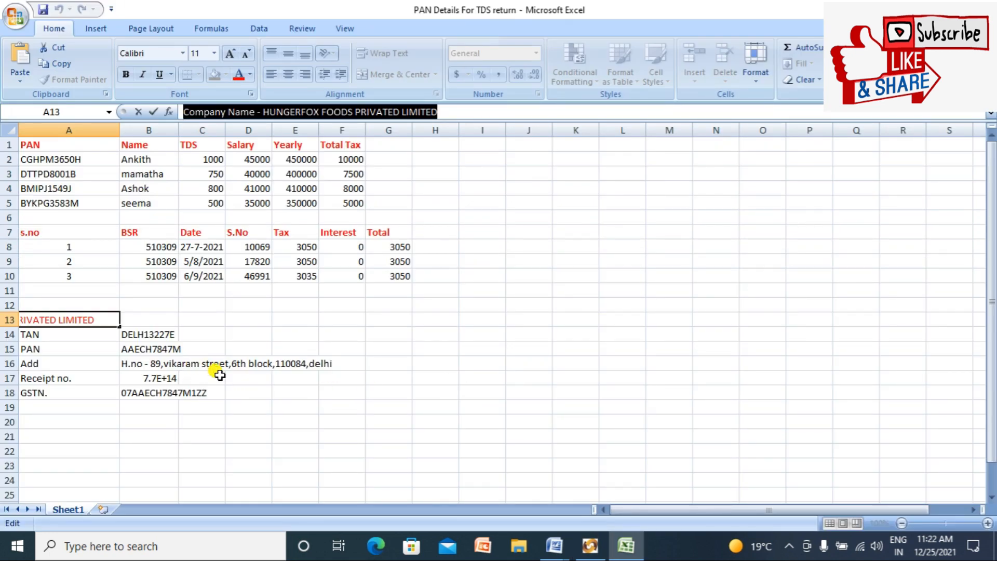
pyautogui.hotkey('alt', 'Tab')
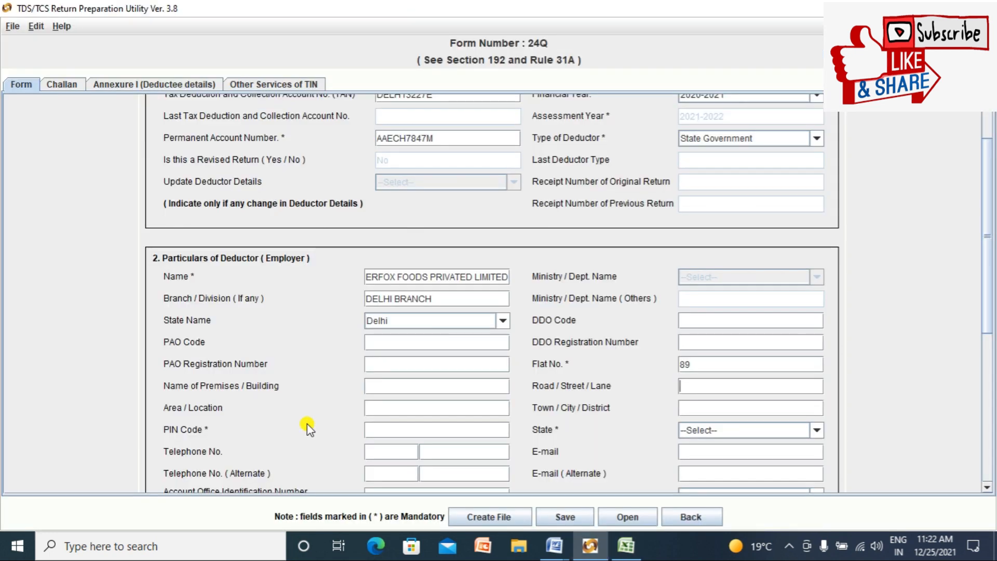
pyautogui.write('IKARAM STREET')
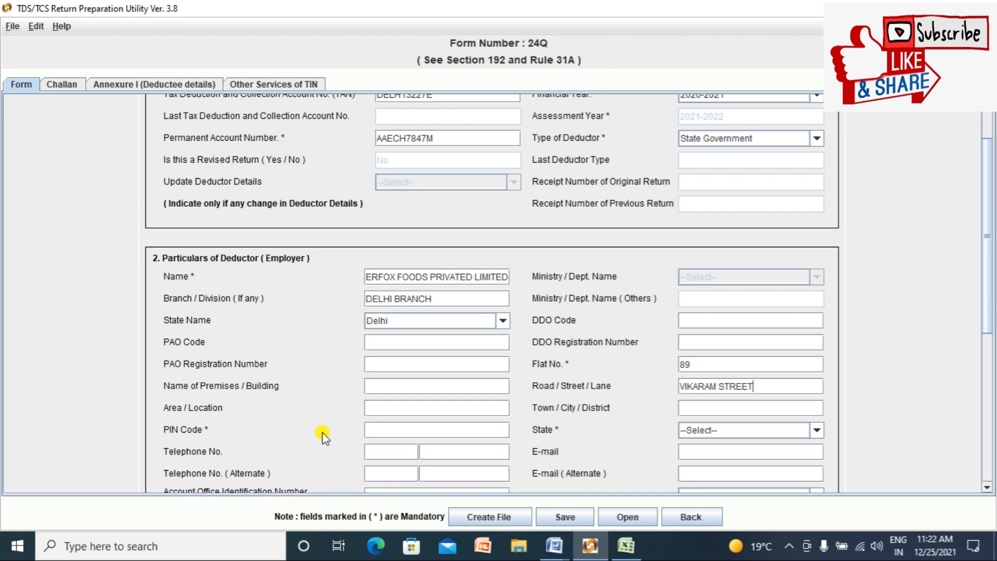
pyautogui.click(710, 407)
pyautogui.hotkey('alt', 'Tab')
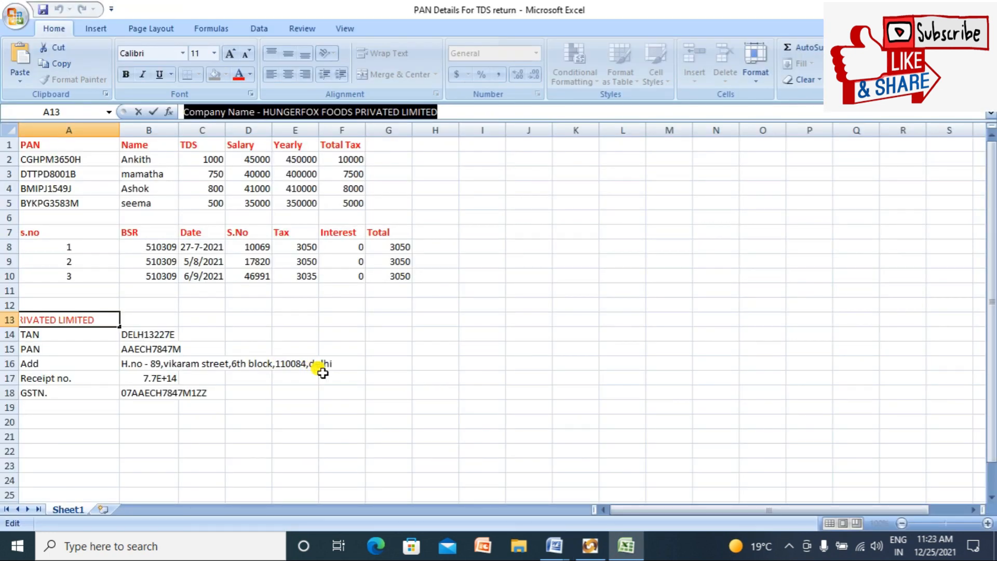
# Step: Enter premises AMAR BUILDINGS, area DELHI and PIN 110084 from the workbook
pyautogui.hotkey('alt', 'Tab')
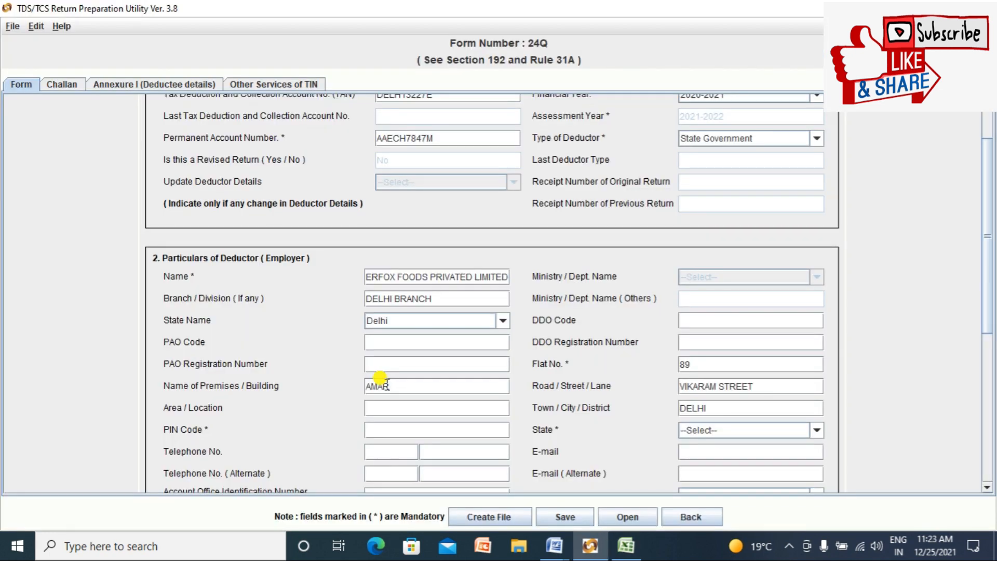
pyautogui.write('NGS')
pyautogui.click(380, 408)
pyautogui.hotkey('alt', 'Tab')
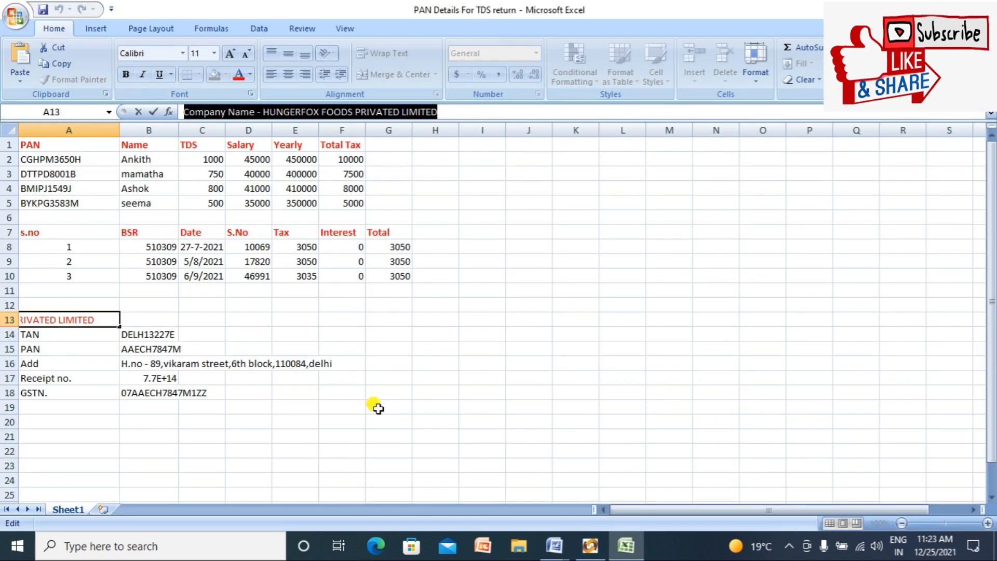
pyautogui.hotkey('alt', 'Tab')
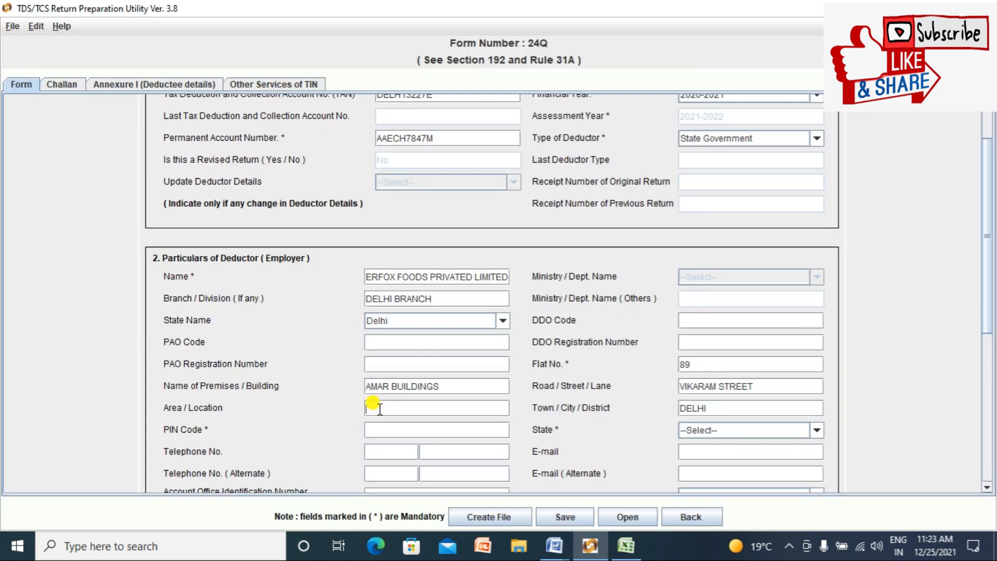
pyautogui.write('DELHI')
pyautogui.hotkey('alt', 'Tab')
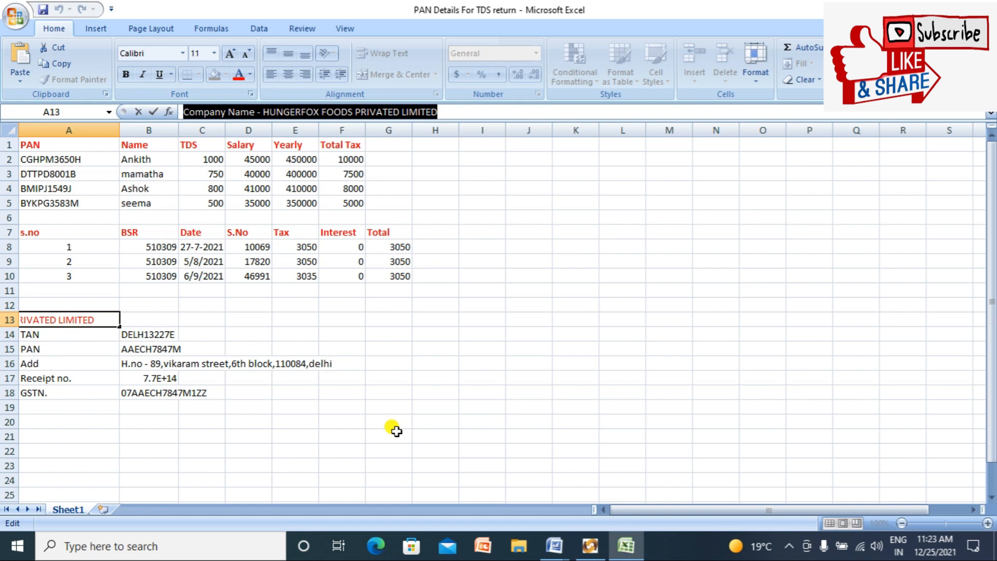
pyautogui.hotkey('alt', 'Tab')
pyautogui.write('110')
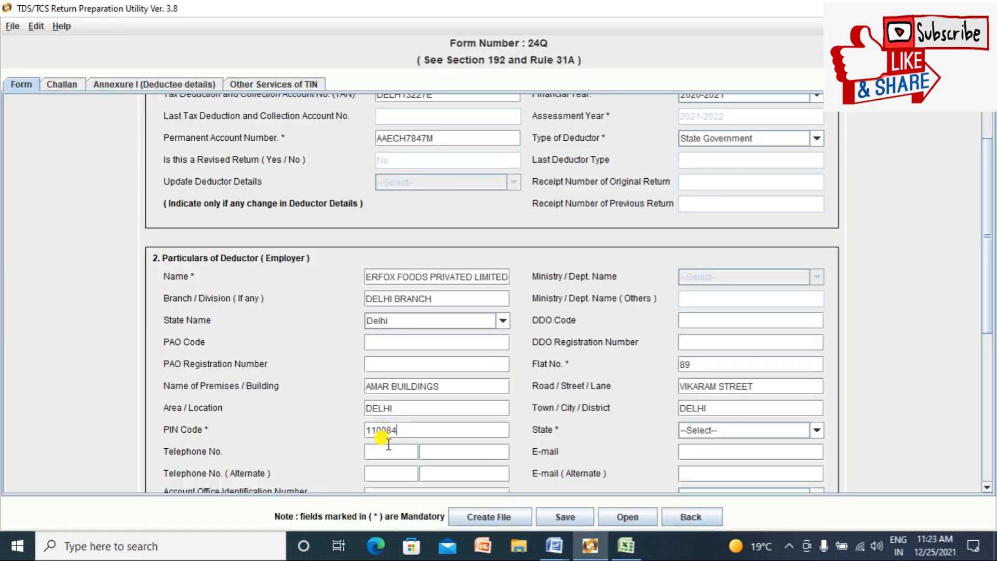
pyautogui.click(389, 453)
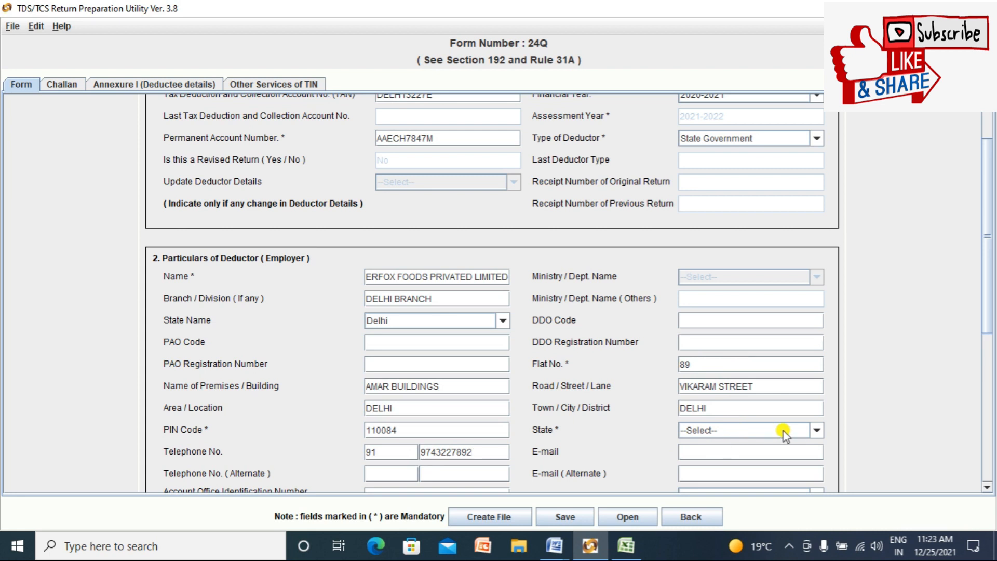
# Step: Enter the deductor's telephone number and set the State to Delhi
pyautogui.click(818, 431)
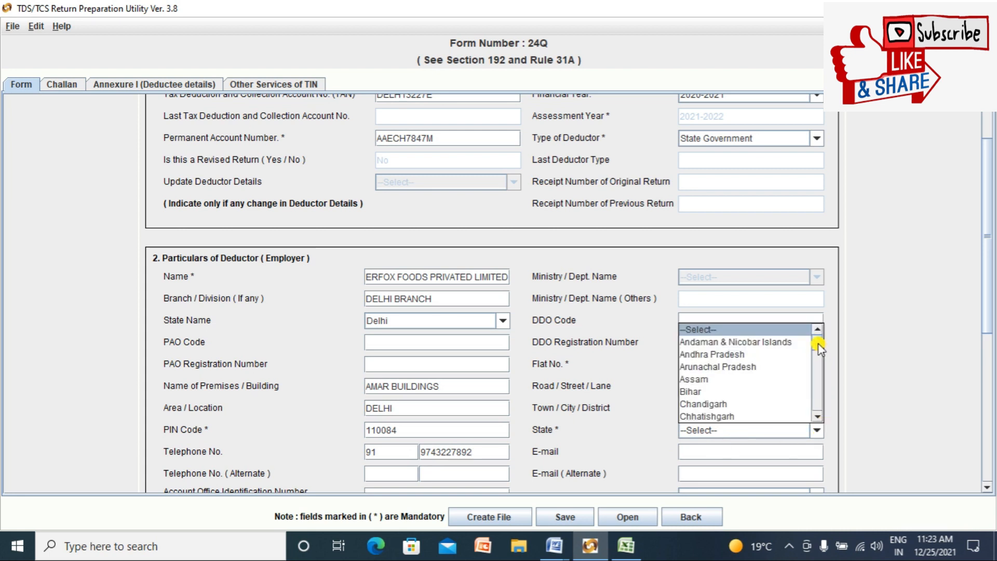
pyautogui.scroll(-5, 817, 340)
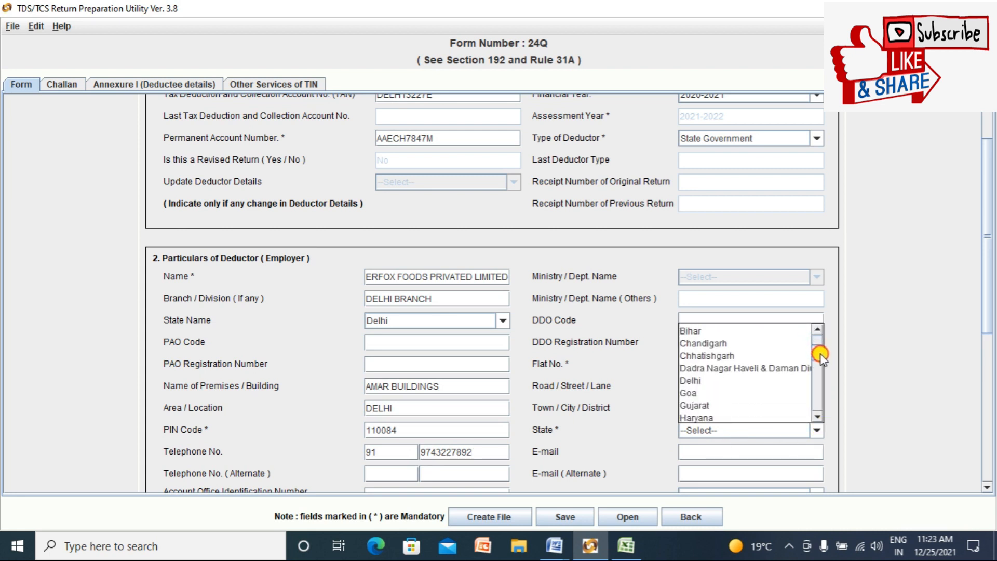
pyautogui.click(742, 382)
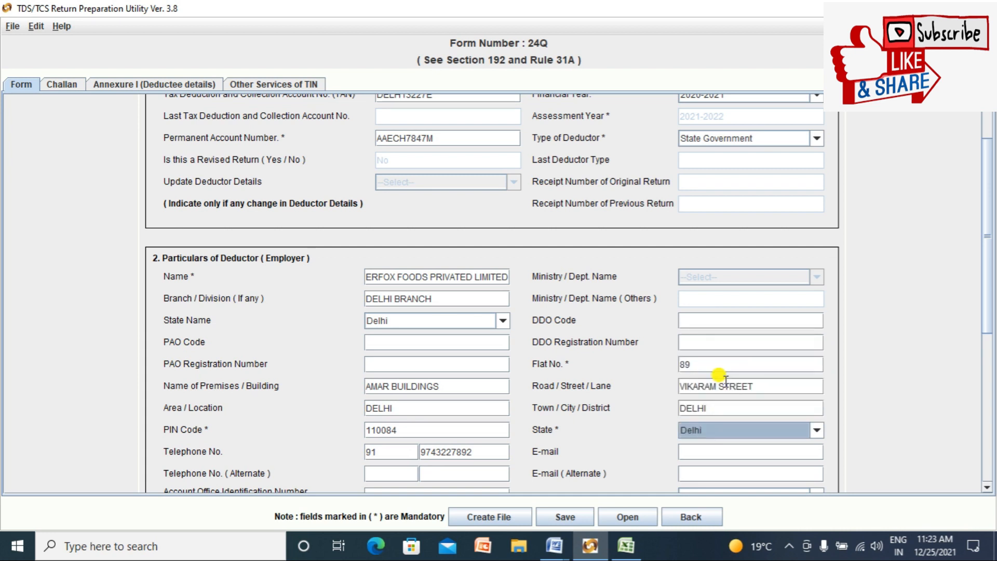
pyautogui.click(707, 453)
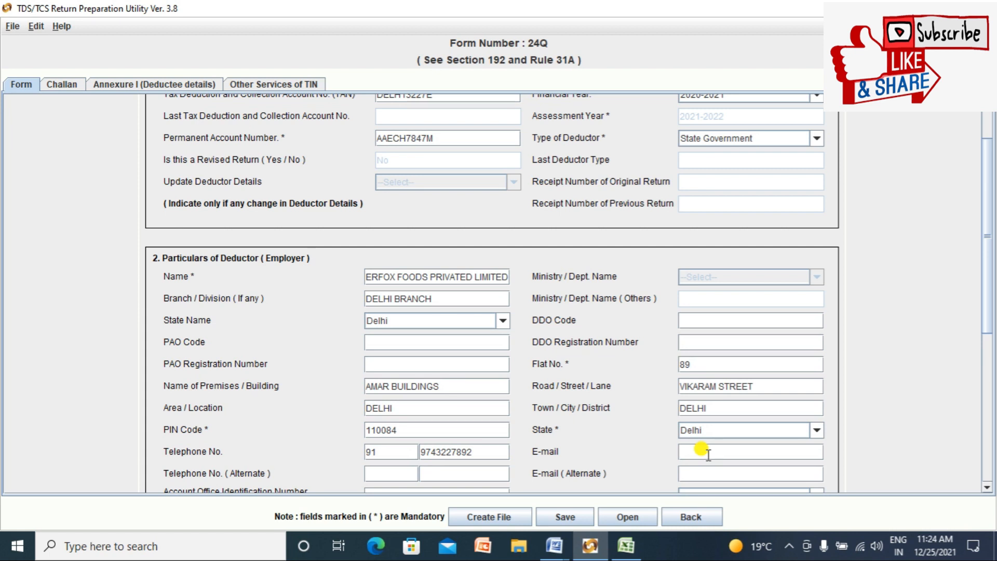
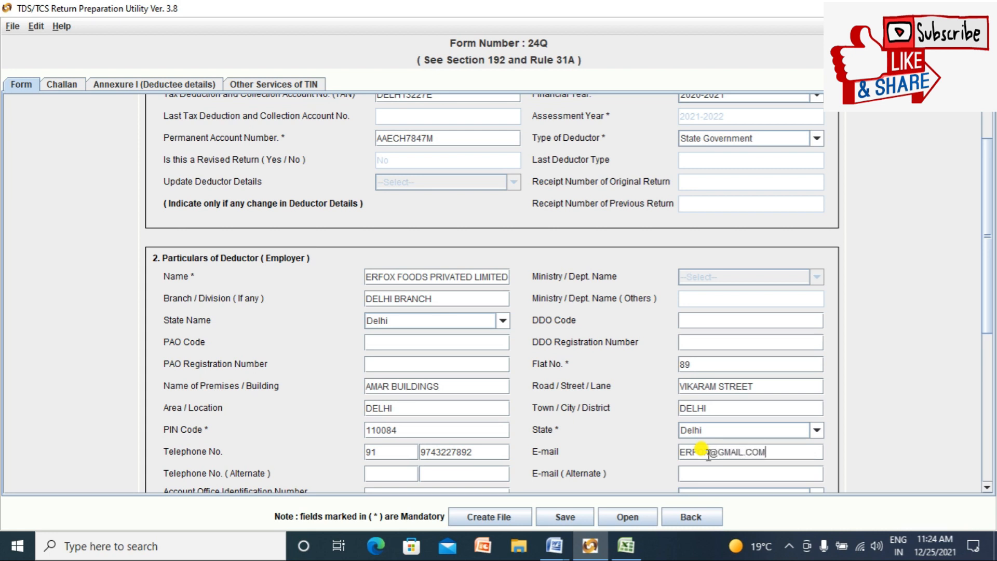
# Step: Enter the deductor's e-mail address, then move down to the GSTN field
pyautogui.moveTo(992, 275); pyautogui.dragTo(993, 338)
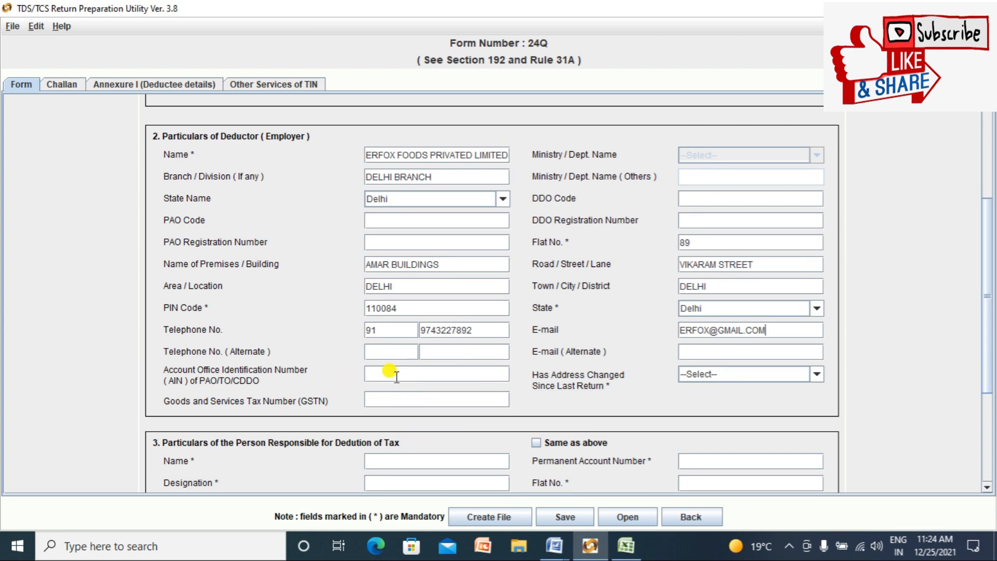
pyautogui.click(402, 399)
# Step: Copy the GSTN from Excel cell B18 into the GSTN field and set Has Address Changed to No
pyautogui.hotkey('alt', 'Tab')
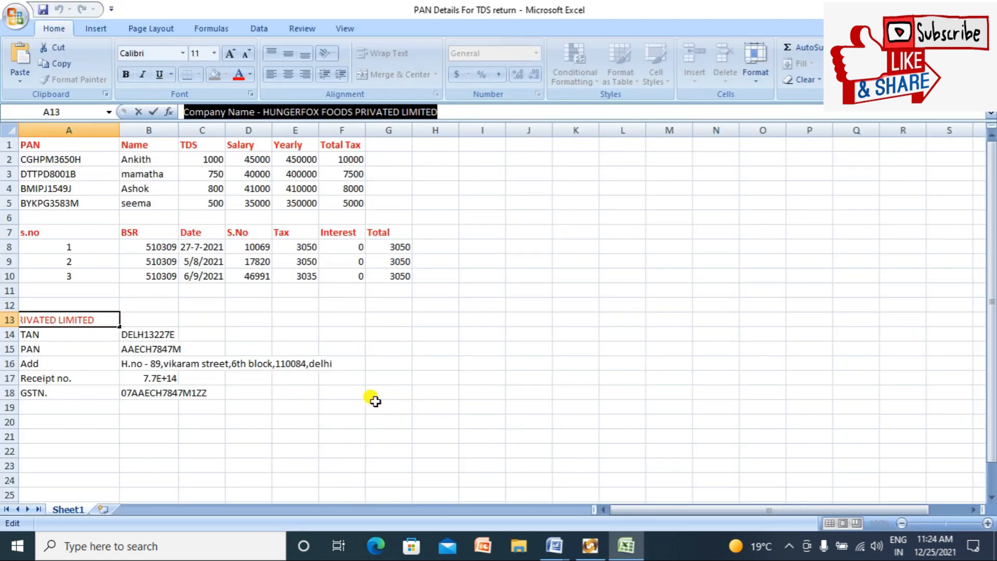
pyautogui.click(139, 391)
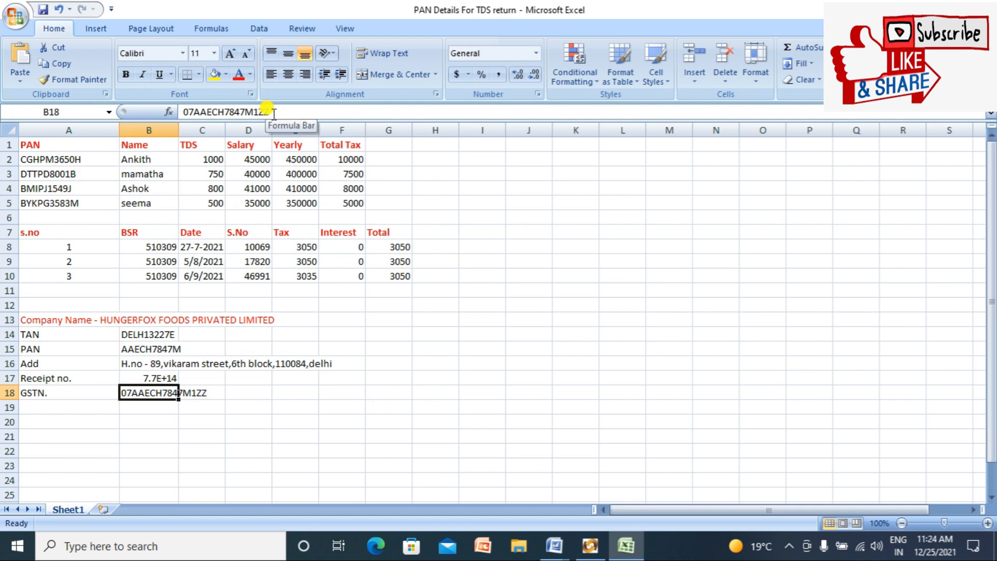
pyautogui.hotkey('shift', 'Left')
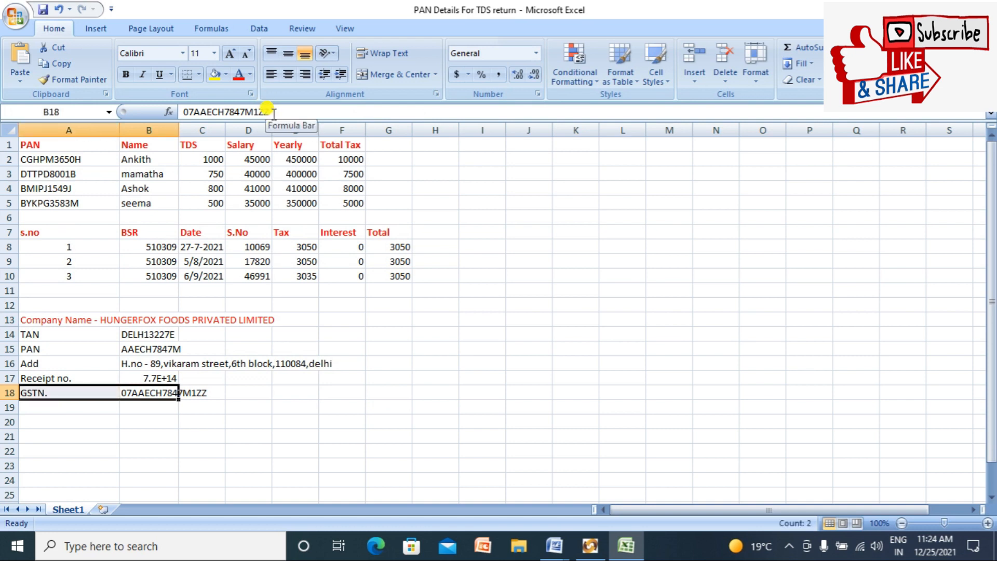
pyautogui.click(279, 111)
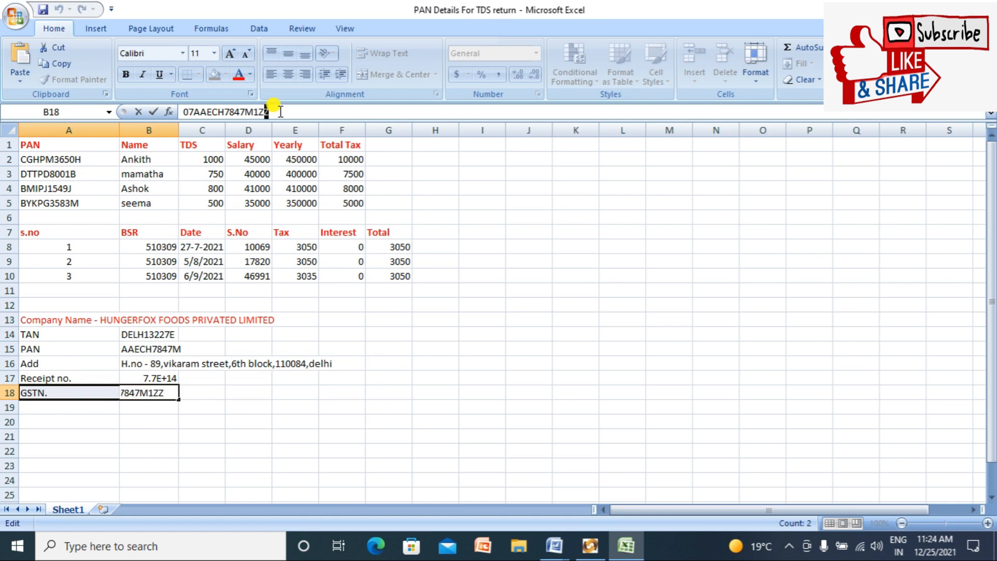
pyautogui.hotkey('shift', 'Left')
pyautogui.hotkey('shift', 'Left')
pyautogui.hotkey('shift', 'Left')
pyautogui.hotkey('shift', 'Left')
pyautogui.hotkey('shift', 'Left')
pyautogui.hotkey('shift', 'Left')
pyautogui.hotkey('shift', 'Left')
pyautogui.hotkey('shift', 'Left')
pyautogui.hotkey('shift', 'Left')
pyautogui.hotkey('shift', 'Left')
pyautogui.hotkey('shift', 'Left')
pyautogui.hotkey('shift', 'Left')
pyautogui.hotkey('shift', 'Left')
pyautogui.hotkey('shift', 'Left')
pyautogui.hotkey('ctrl', 'c')
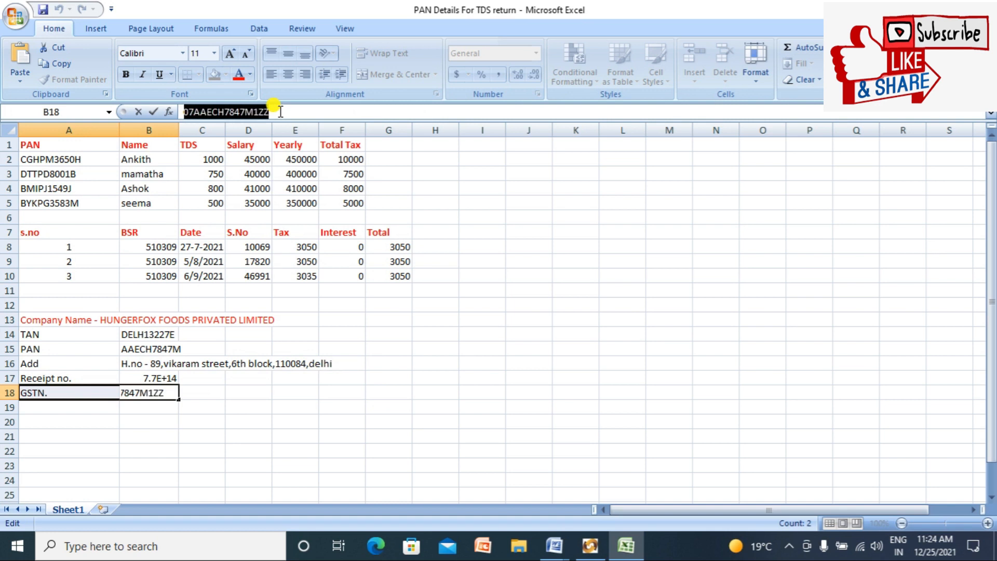
pyautogui.hotkey('alt', 'Tab')
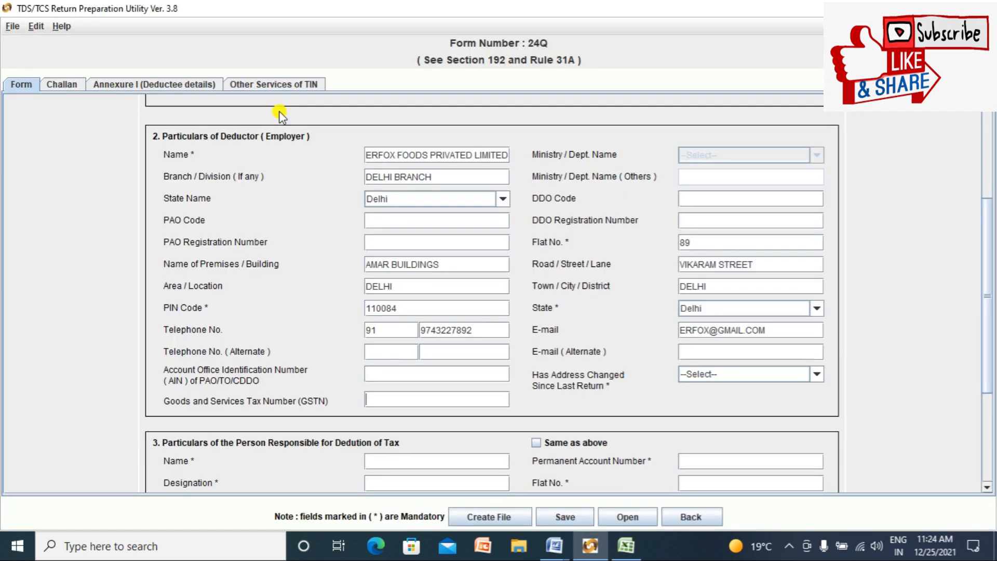
pyautogui.hotkey('ctrl', 'v')
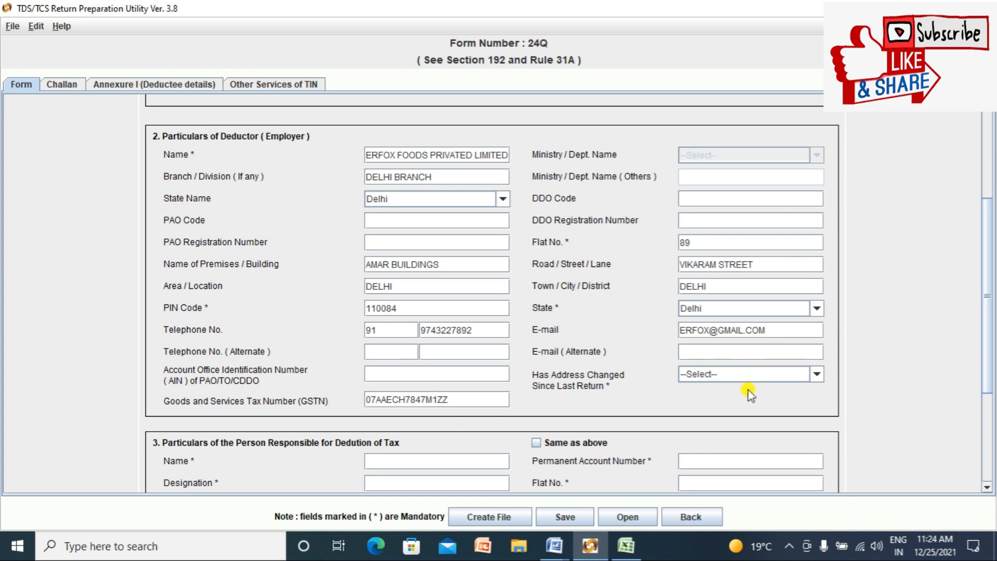
pyautogui.click(818, 374)
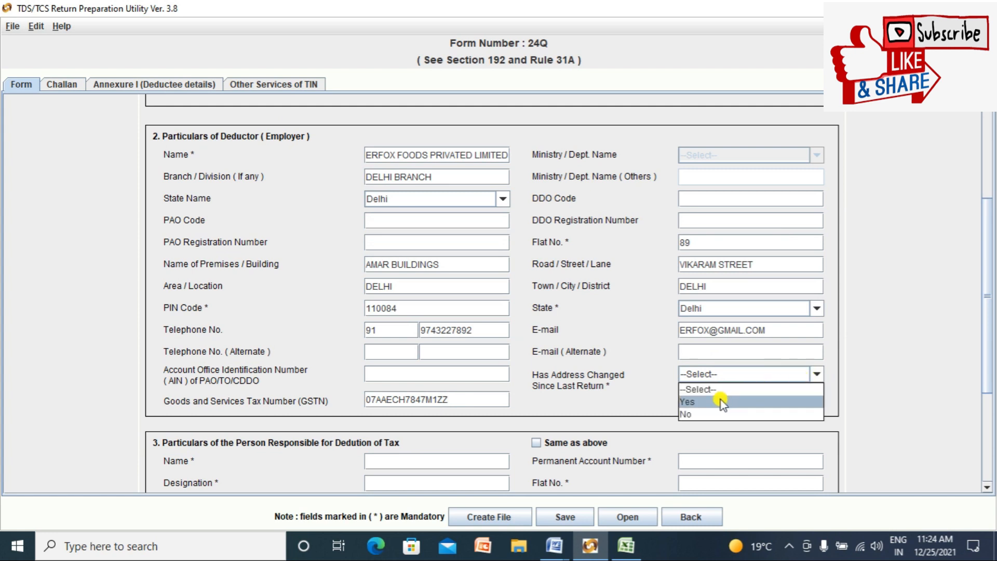
pyautogui.click(702, 414)
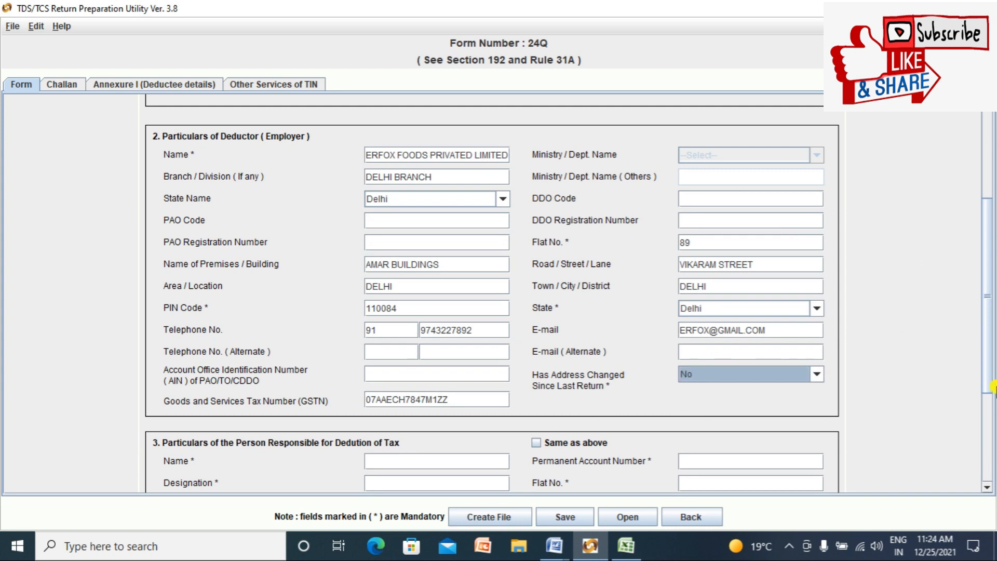
# Step: Tick 'Same as above' for the responsible person's address, then enter their name and designation MANAGER
pyautogui.scroll(-4, 992, 387)
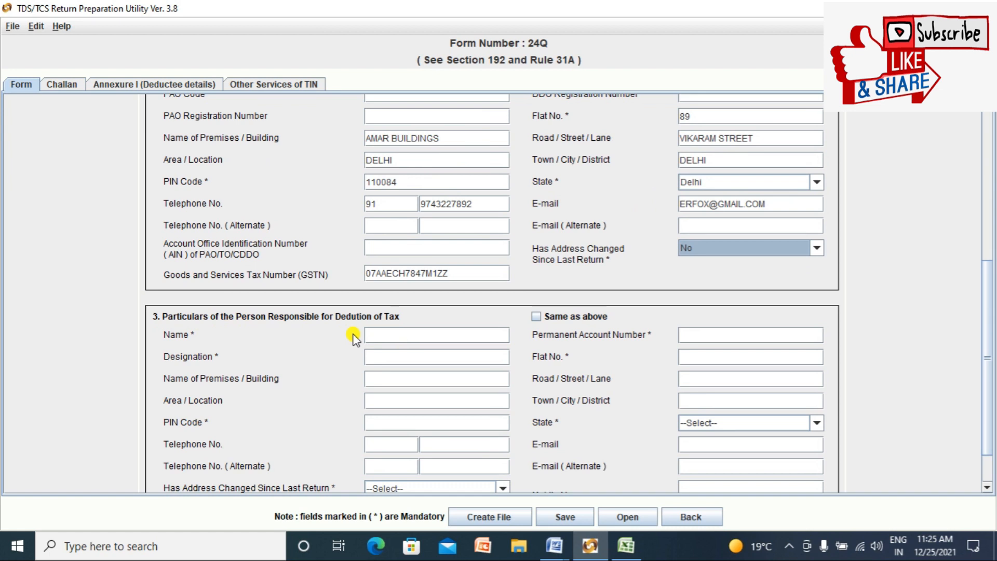
pyautogui.click(548, 317)
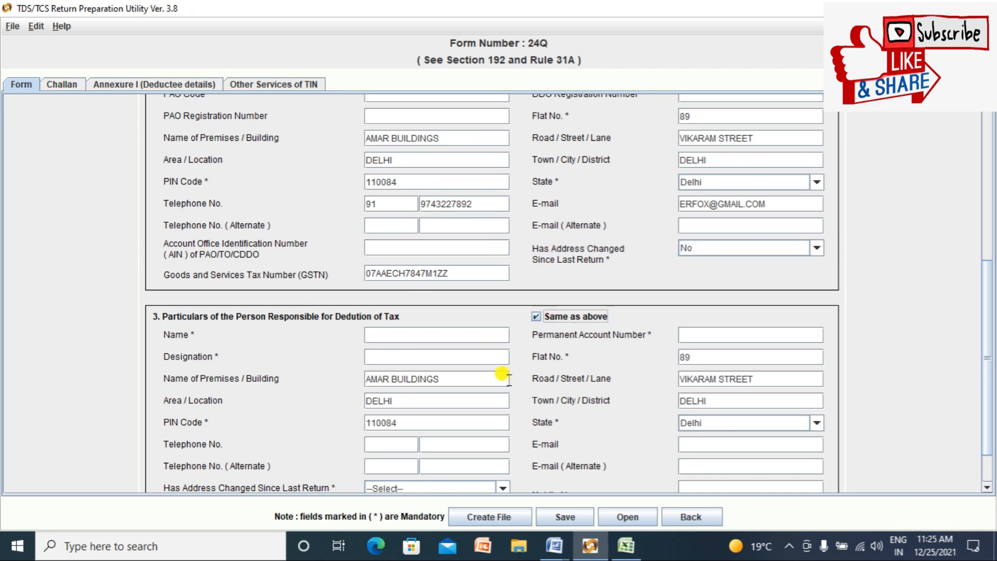
pyautogui.click(423, 330)
pyautogui.write('RAGHUVARUN')
pyautogui.click(404, 357)
pyautogui.write('MANAGER')
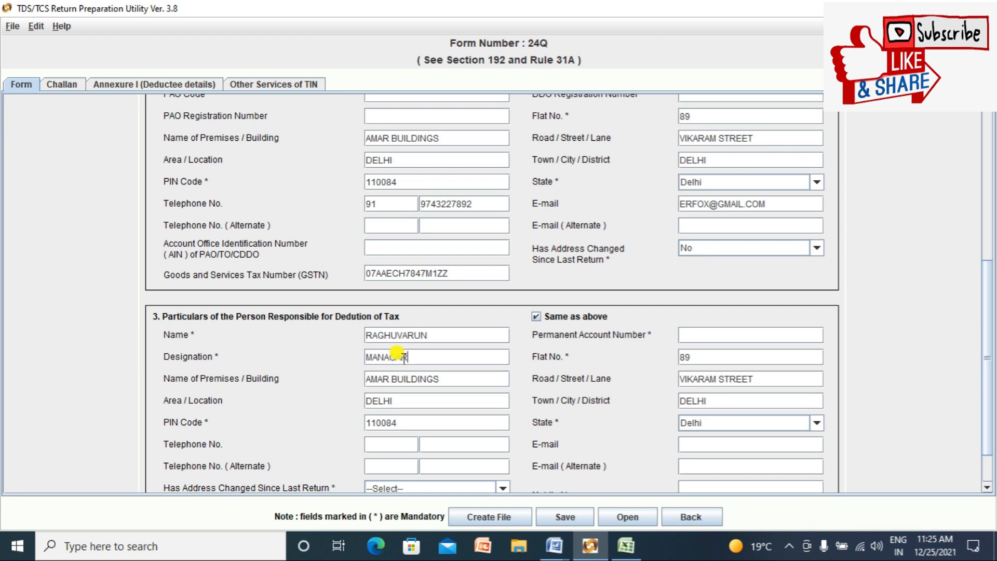
pyautogui.moveTo(989, 280); pyautogui.dragTo(989, 308)
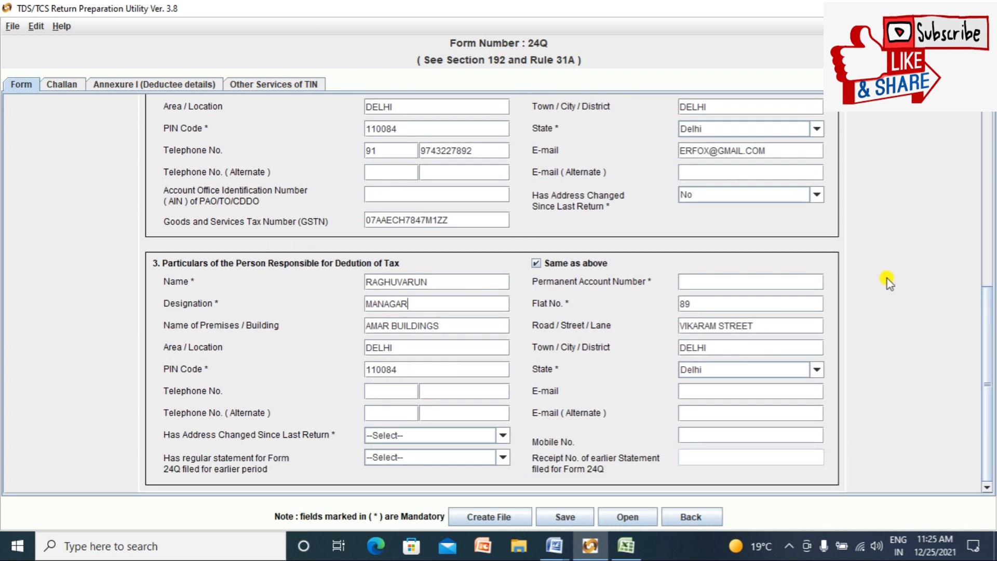
# Step: Enter the responsible person's PAN and e-mail address, correcting a typo in the e-mail
pyautogui.click(788, 282)
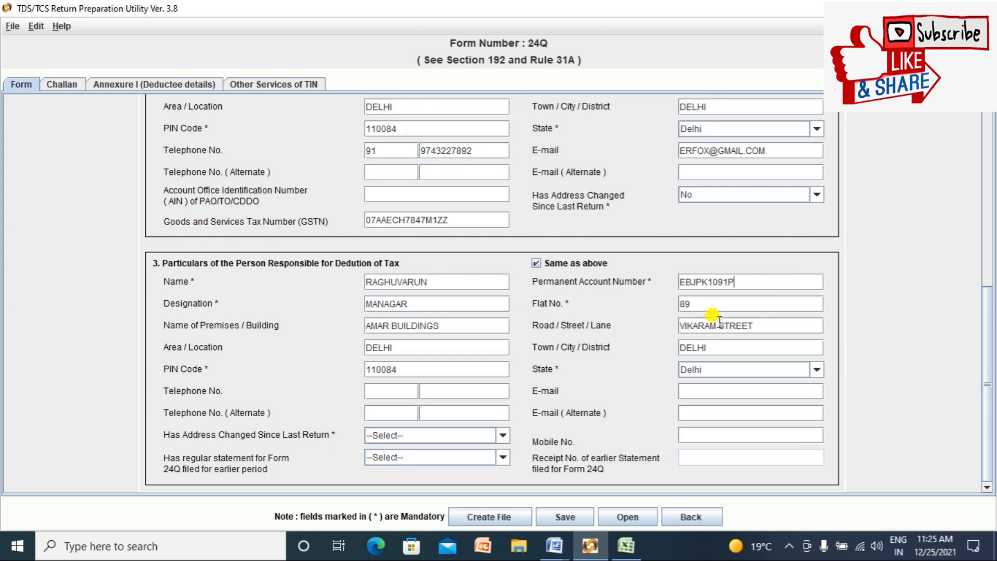
pyautogui.click(694, 394)
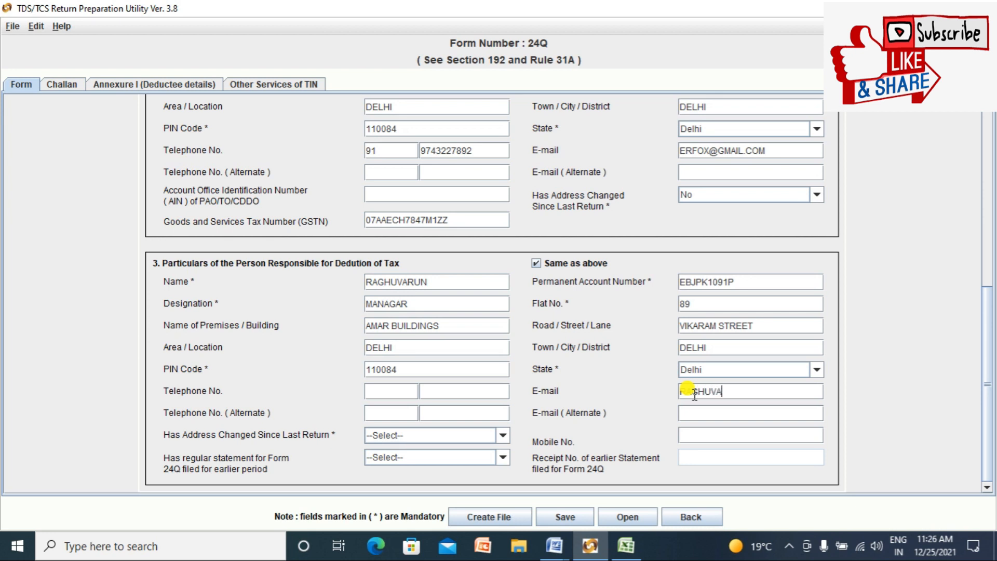
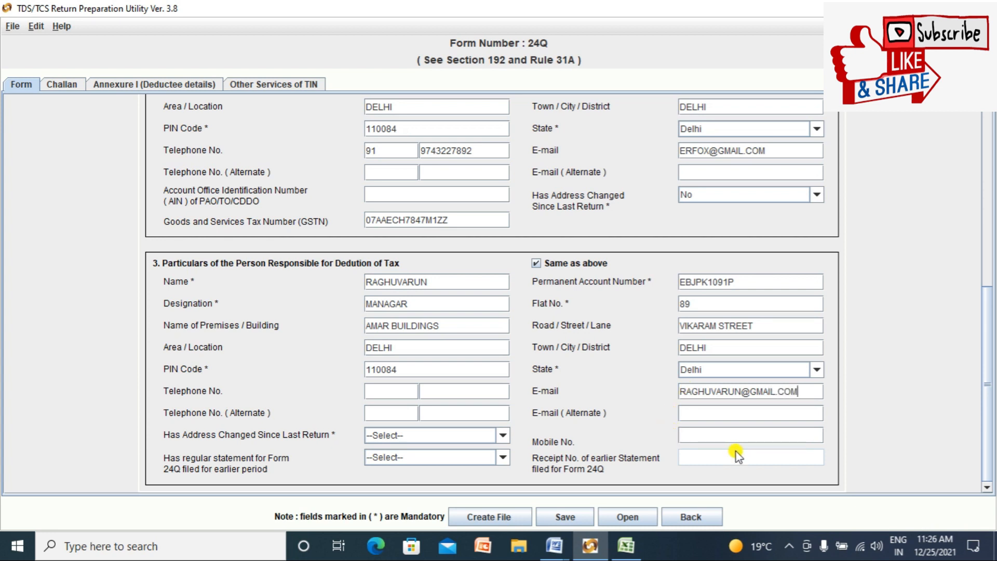
# Step: Enter the responsible person's mobile number and start the telephone number with code 91
pyautogui.click(711, 435)
pyautogui.click(388, 387)
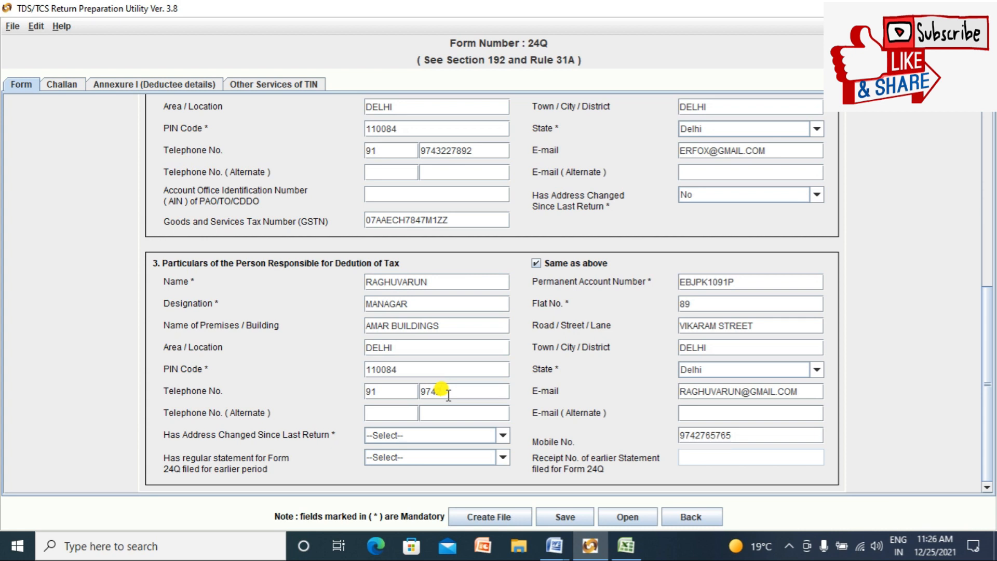
# Step: Set Has Address Changed to No and Has Regular Statement for Form 24Q to Yes
pyautogui.click(502, 435)
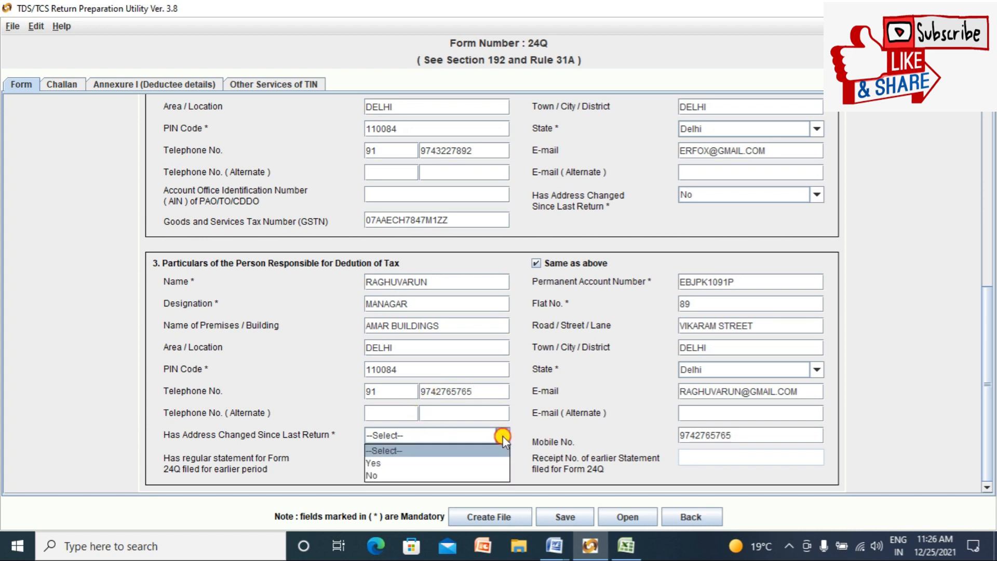
pyautogui.click(406, 474)
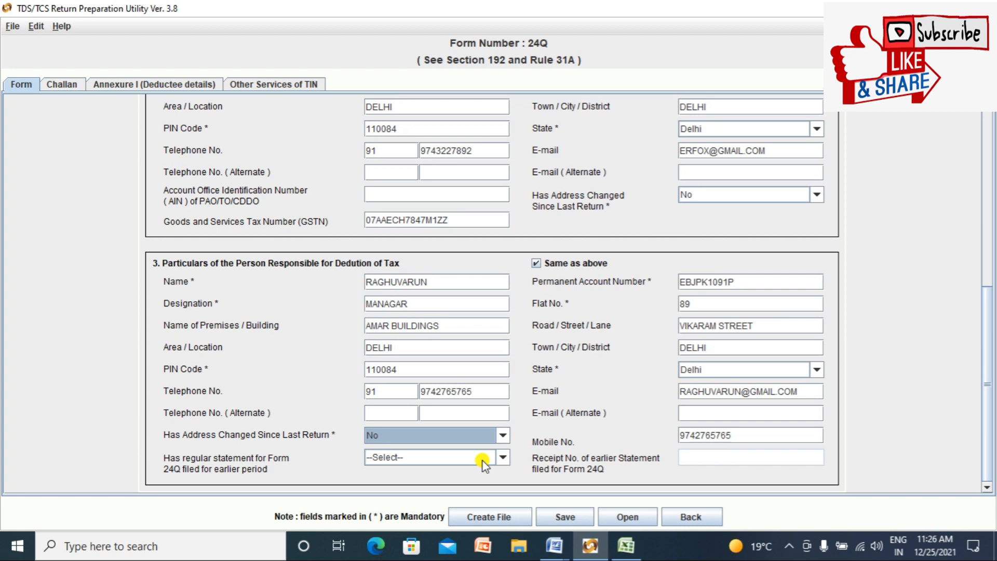
pyautogui.click(496, 460)
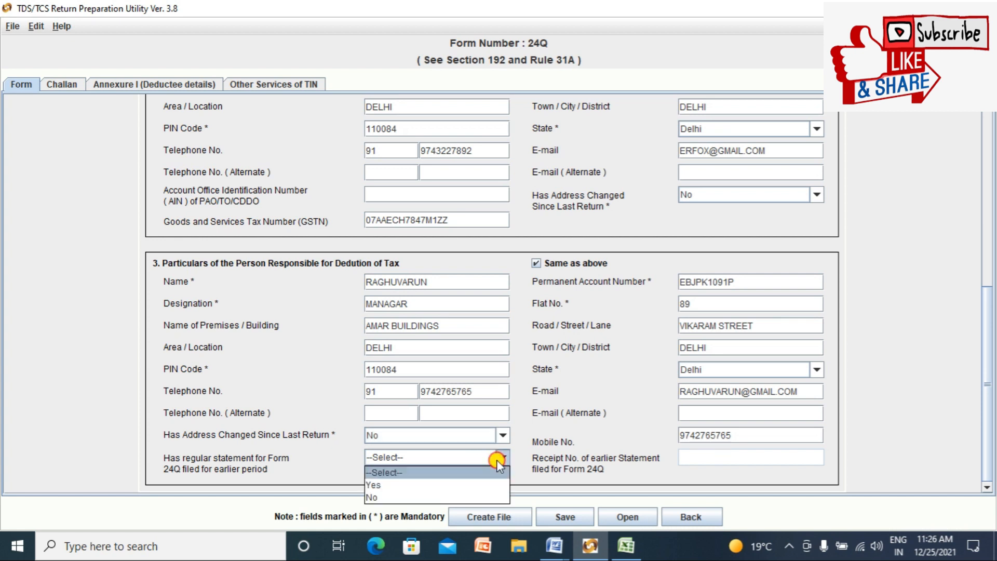
pyautogui.click(441, 485)
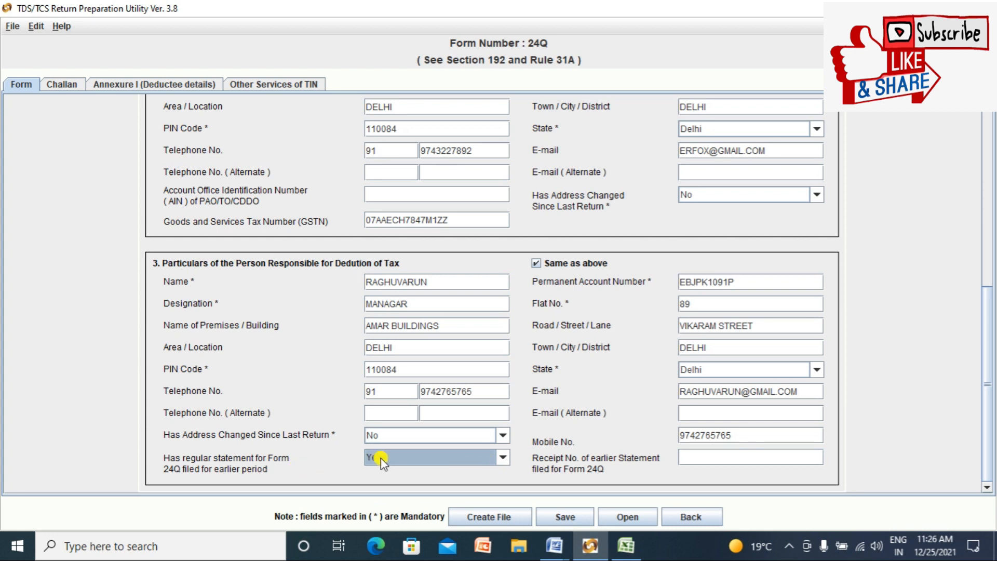
pyautogui.click(695, 452)
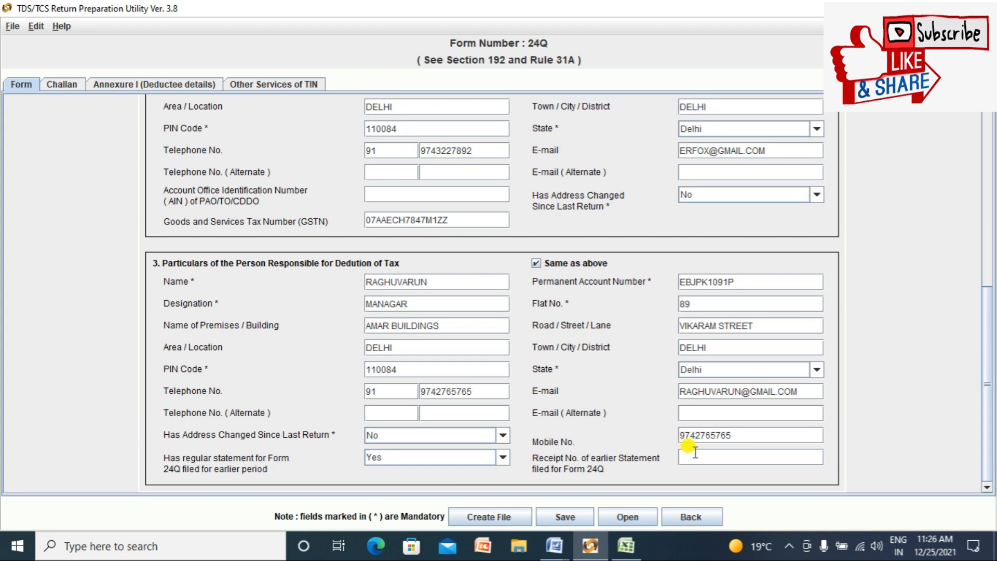
pyautogui.hotkey('alt', 'Tab')
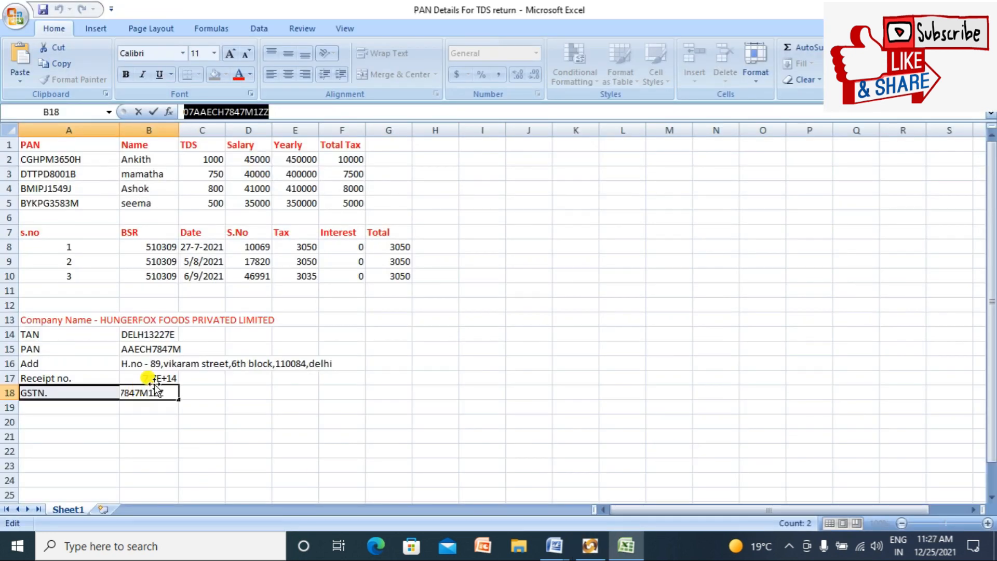
# Step: Copy the earlier statement's receipt number from Excel cell B17 into Receipt No. of earlier Statement
pyautogui.click(152, 377)
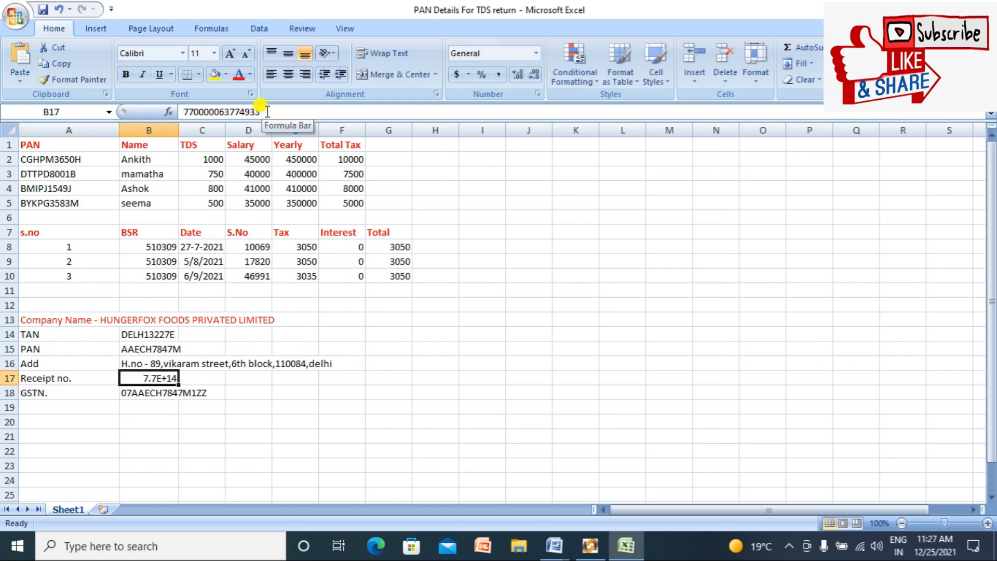
pyautogui.click(267, 112)
pyautogui.hotkey('shift', 'Left')
pyautogui.hotkey('shift', 'Left')
pyautogui.hotkey('shift', 'Left')
pyautogui.hotkey('shift', 'Left')
pyautogui.hotkey('shift', 'Left')
pyautogui.hotkey('shift', 'Left')
pyautogui.hotkey('shift', 'Left')
pyautogui.hotkey('shift', 'Left')
pyautogui.hotkey('shift', 'Left')
pyautogui.hotkey('shift', 'Left')
pyautogui.hotkey('shift', 'Left')
pyautogui.hotkey('shift', 'Left')
pyautogui.hotkey('shift', 'Left')
pyautogui.hotkey('shift', 'Left')
pyautogui.hotkey('shift', 'Left')
pyautogui.hotkey('ctrl', 'c')
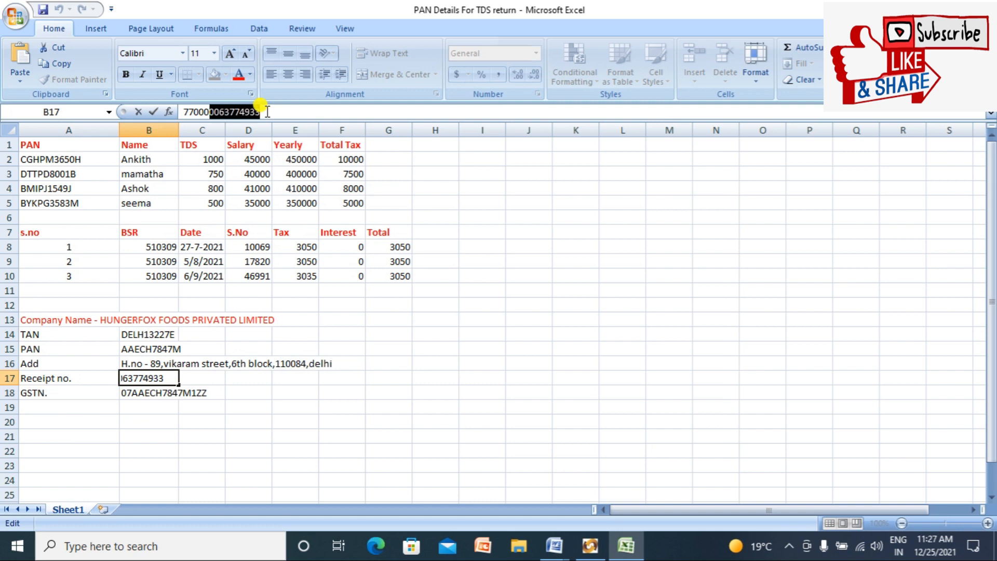
pyautogui.hotkey('alt', 'Tab')
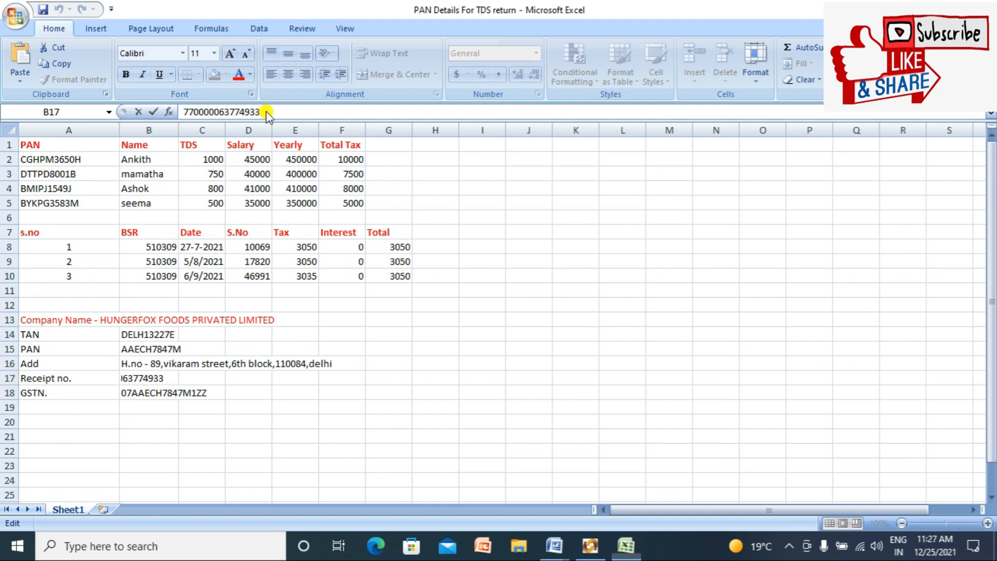
pyautogui.hotkey('ctrl', 'v')
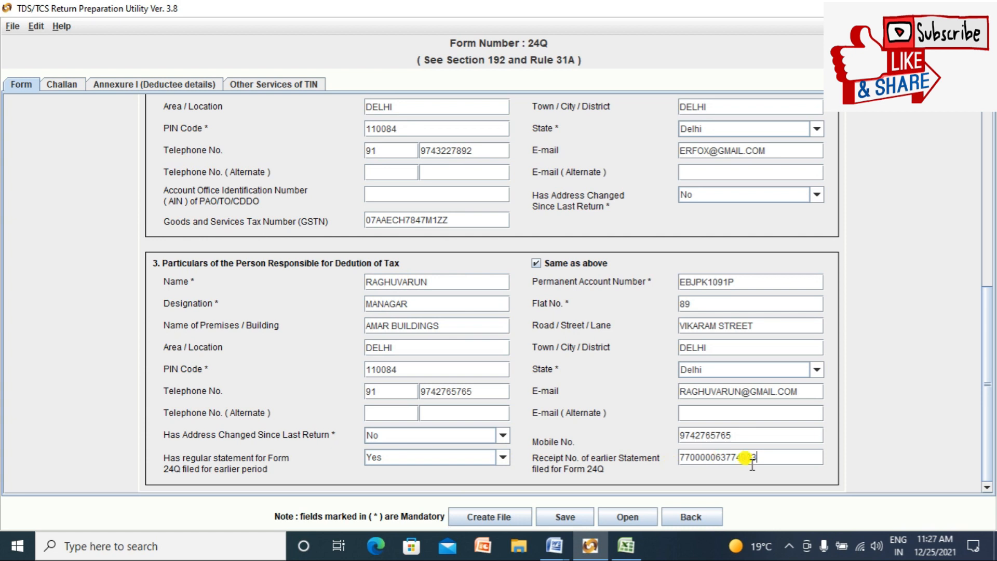
pyautogui.moveTo(986, 317)
pyautogui.mouseDown()
pyautogui.moveTo(985, 302)
pyautogui.moveTo(989, 331)
pyautogui.mouseUp()
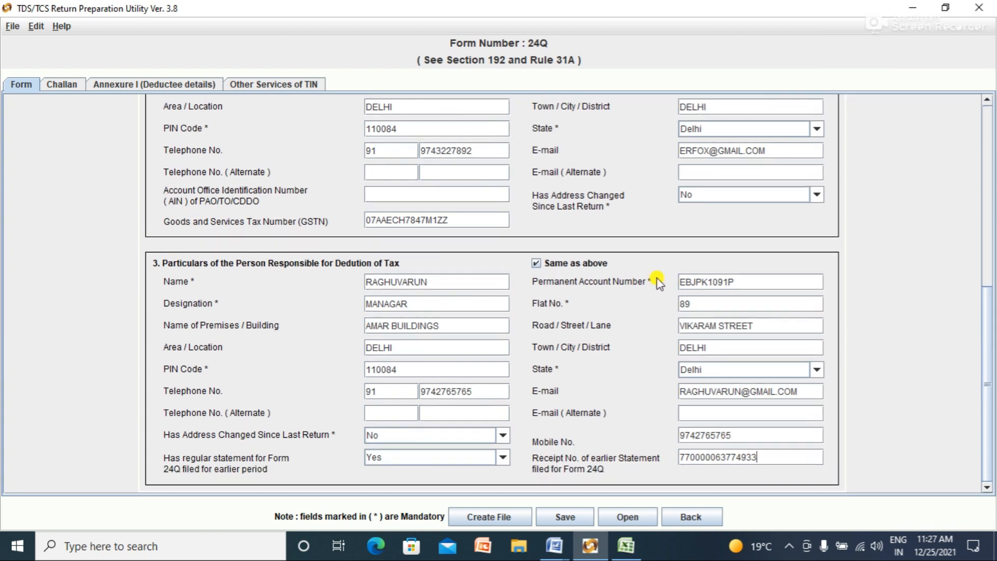
pyautogui.click(63, 86)
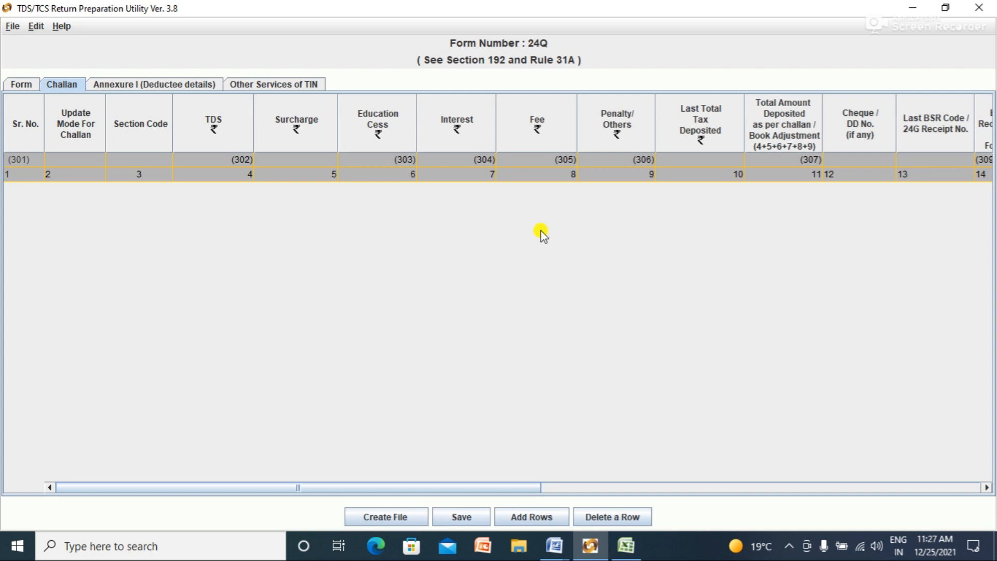
# Step: Use Add Rows to insert 3 blank rows into the Form 24Q challan table
pyautogui.click(538, 517)
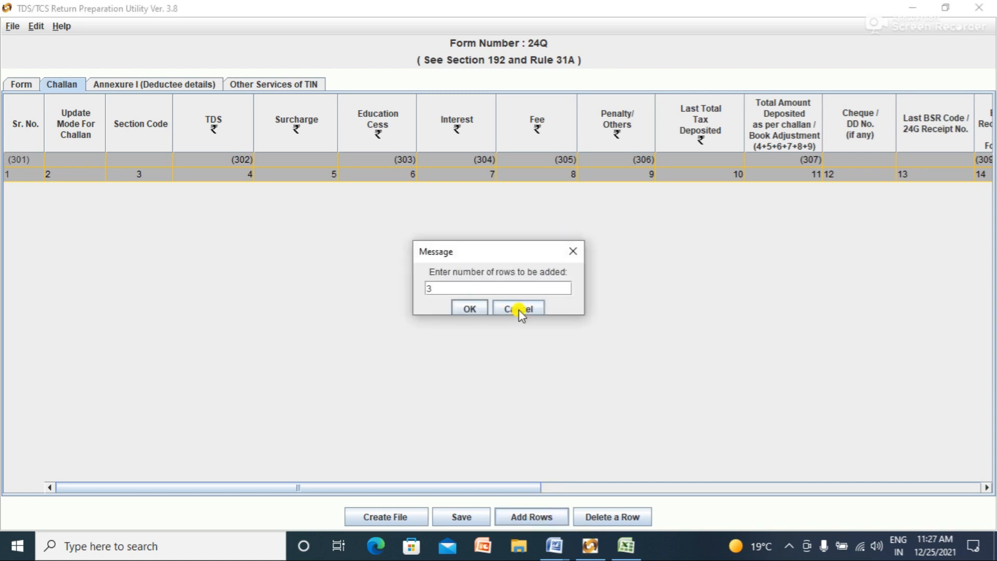
pyautogui.click(469, 309)
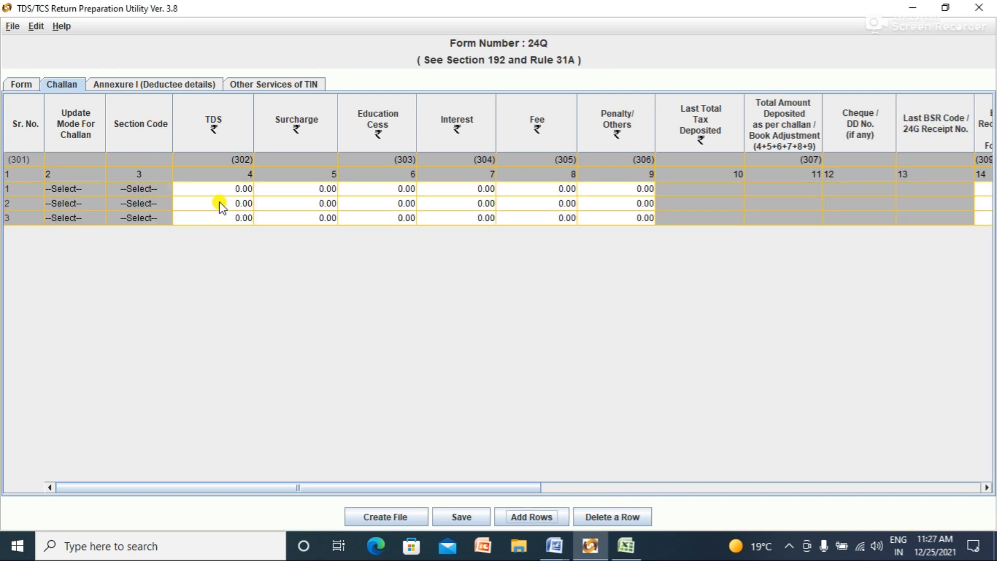
pyautogui.click(230, 189)
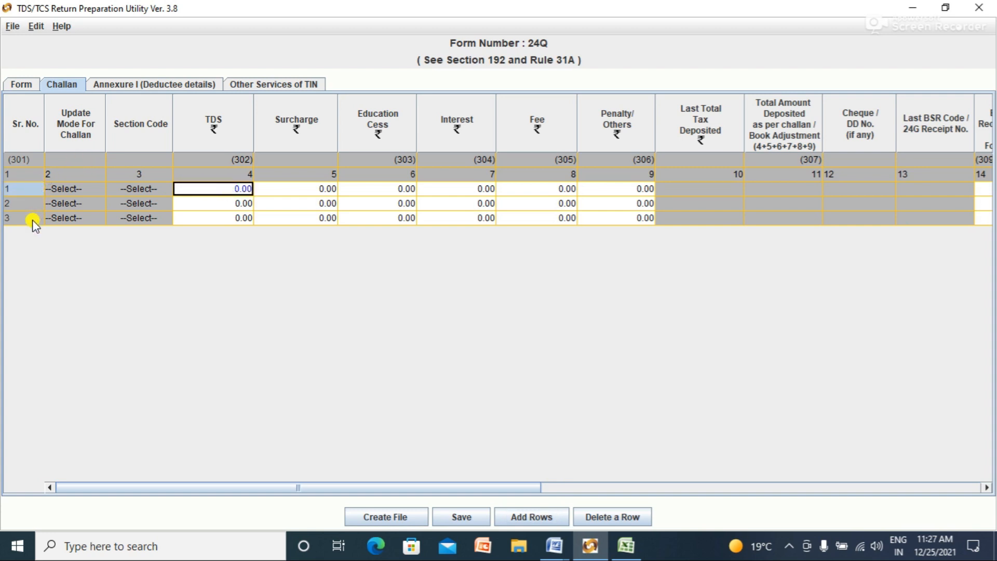
# Step: Check the tax amount in Excel and enter TDS 3050 for challan row 1
pyautogui.hotkey('alt', 'Tab')
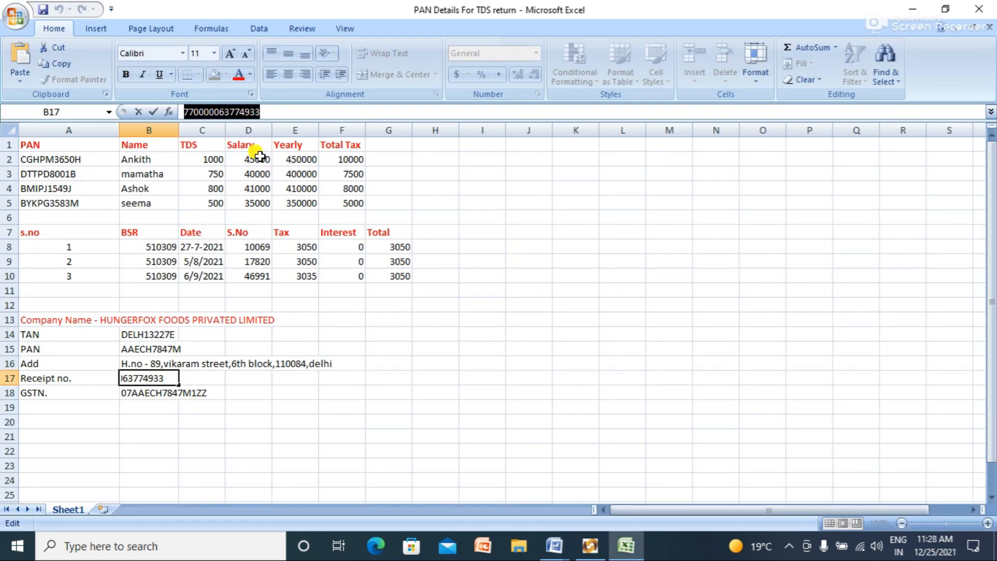
pyautogui.click(214, 160)
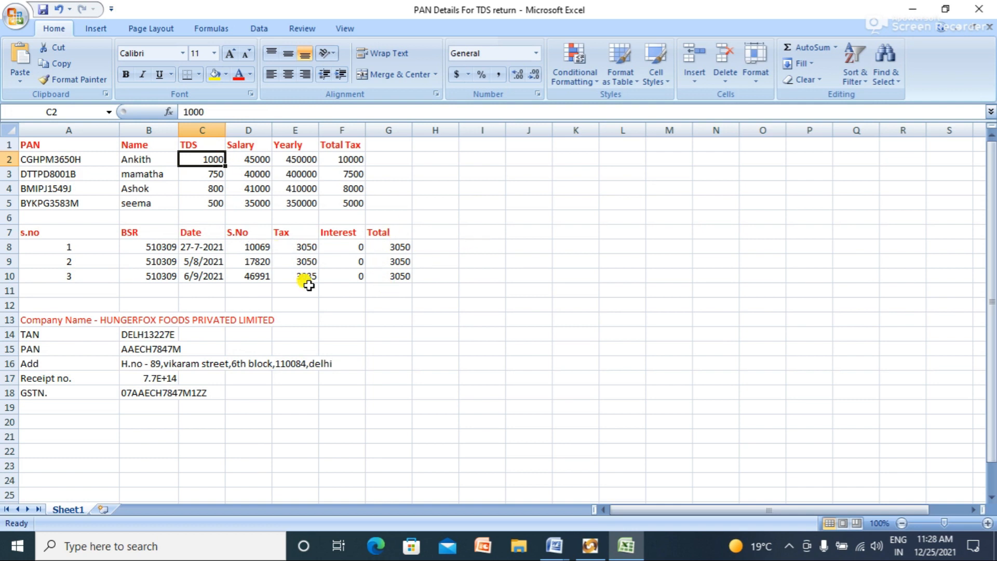
pyautogui.click(300, 247)
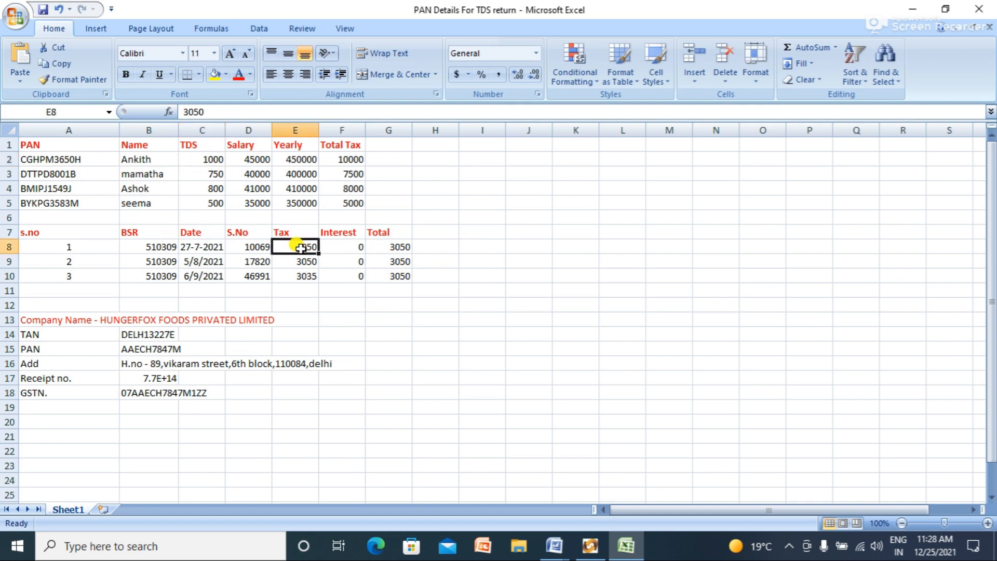
pyautogui.hotkey('alt', 'Tab')
pyautogui.write('3')
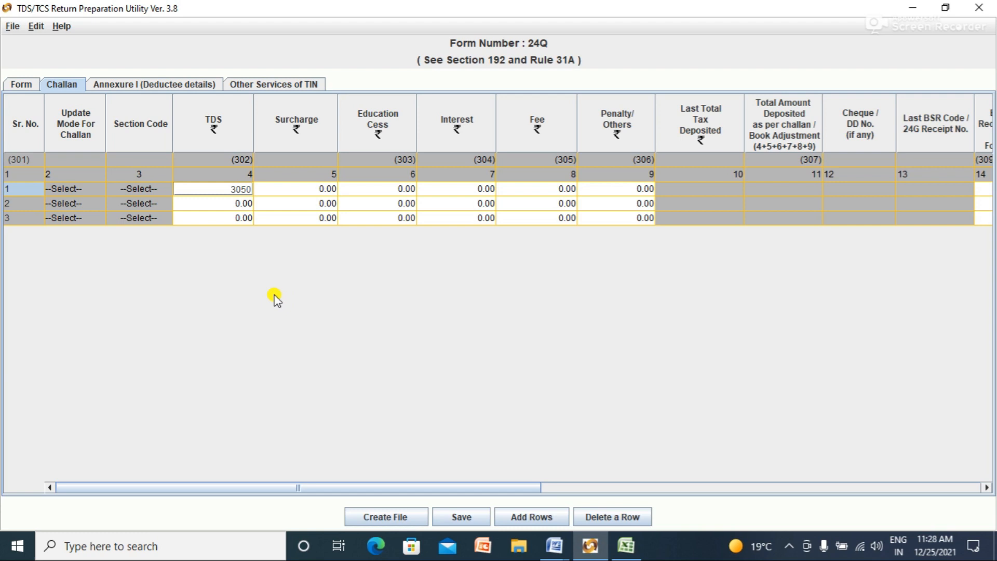
pyautogui.click(238, 204)
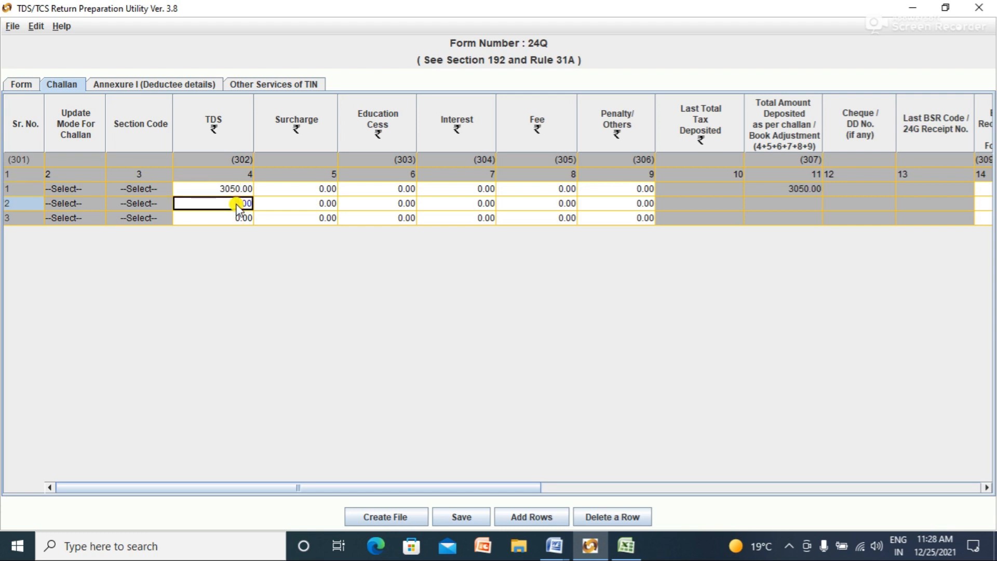
# Step: Enter TDS 3050 for challan rows 2 and 3, comparing against the Excel figures
pyautogui.write('30350.00 30.00')
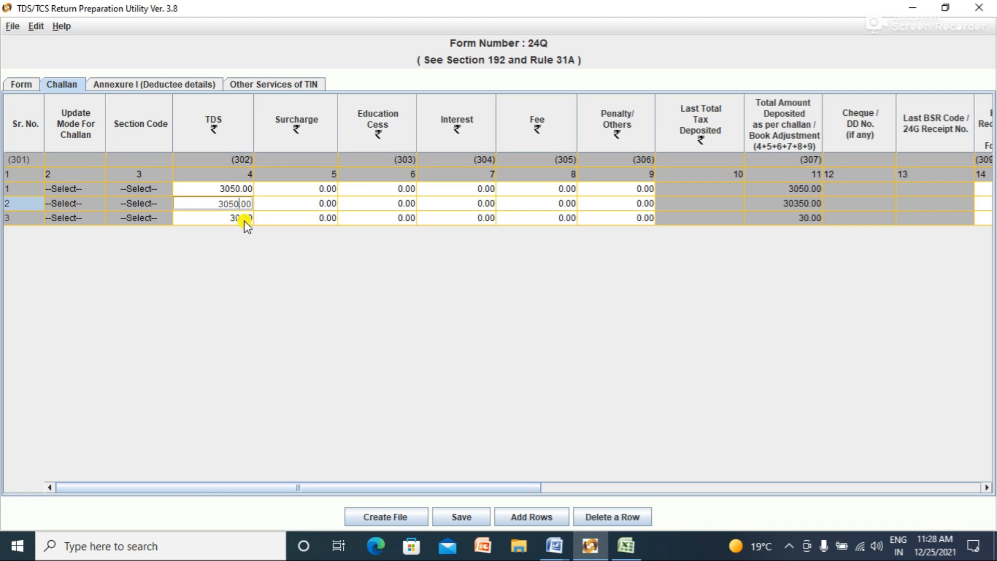
pyautogui.click(239, 218)
pyautogui.doubleClick(232, 217)
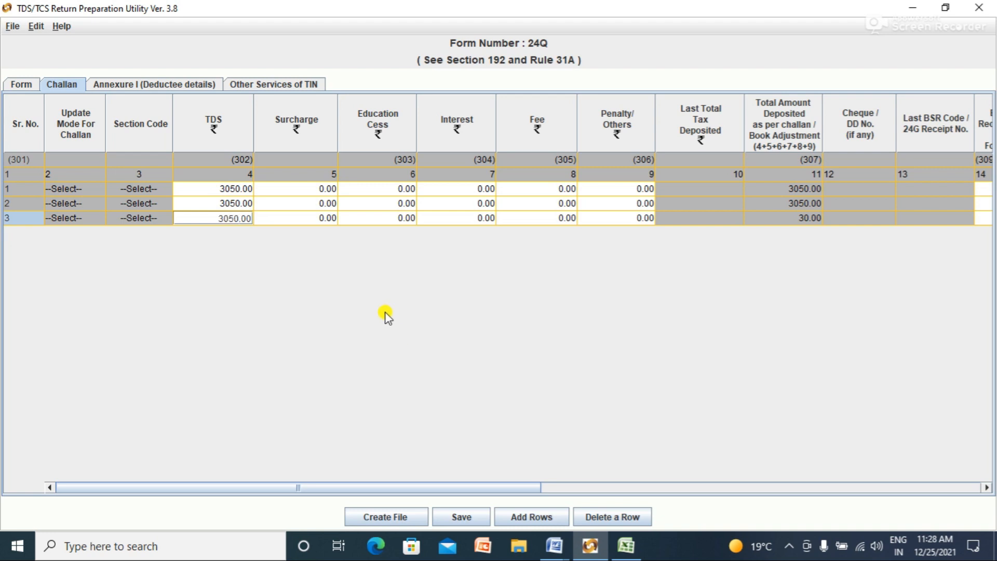
pyautogui.hotkey('alt', 'Tab')
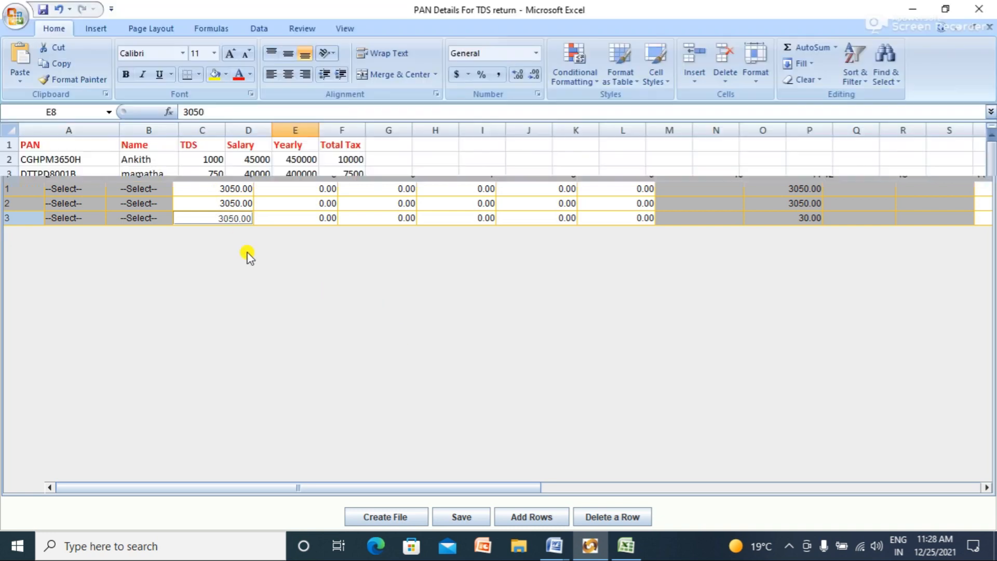
pyautogui.hotkey('alt', 'Tab')
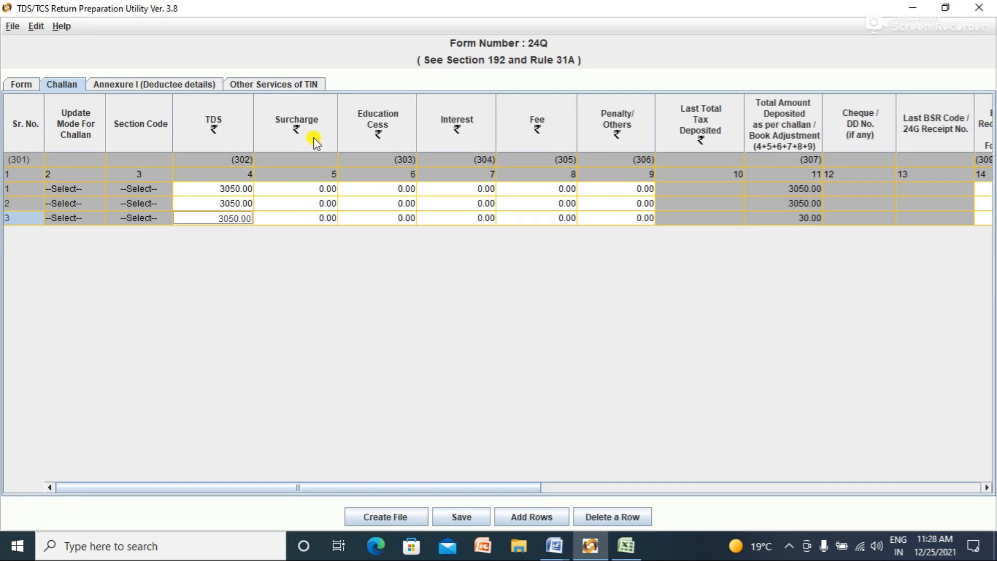
pyautogui.hotkey('alt', 'Tab')
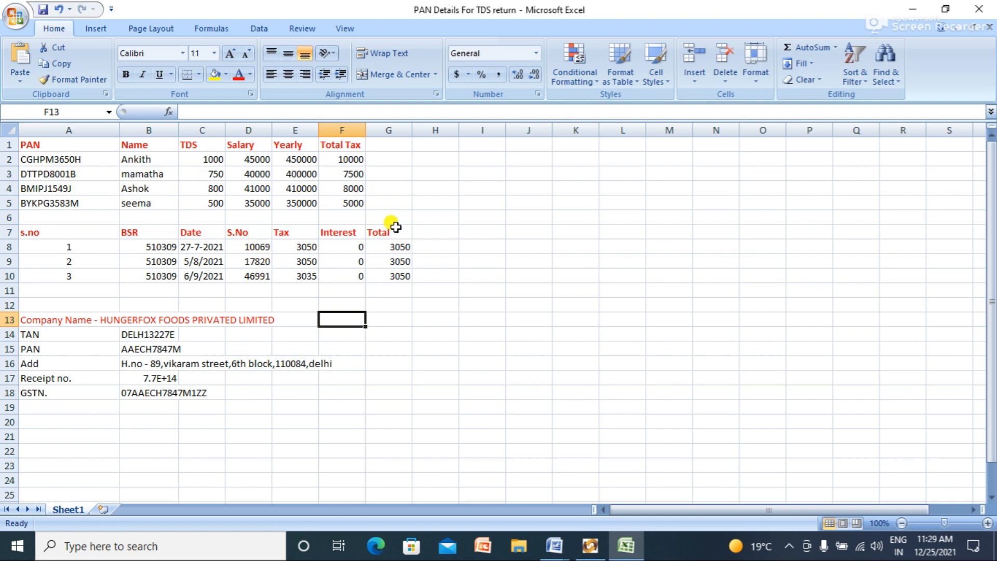
pyautogui.hotkey('alt', 'Tab')
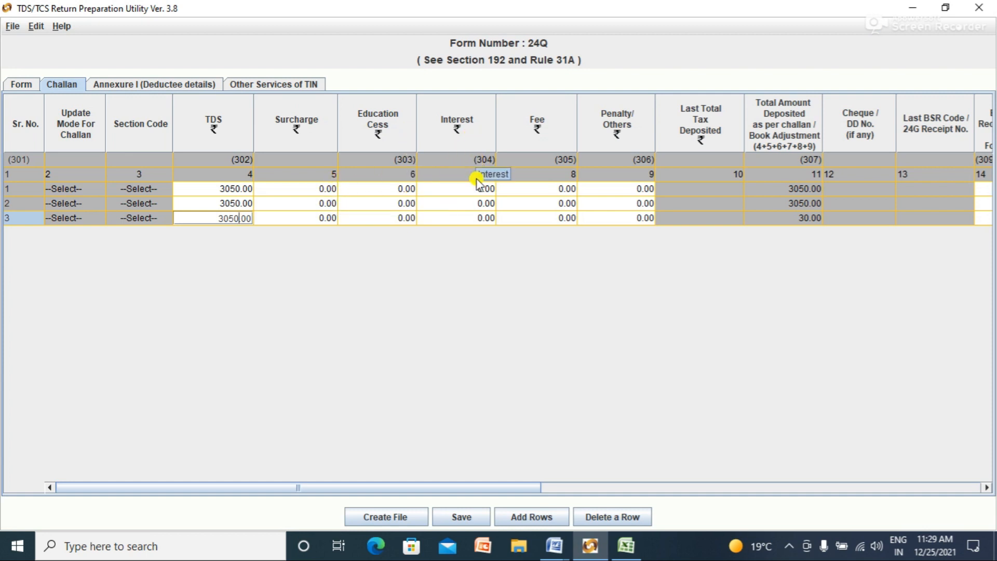
pyautogui.hotkey('alt', 'Tab')
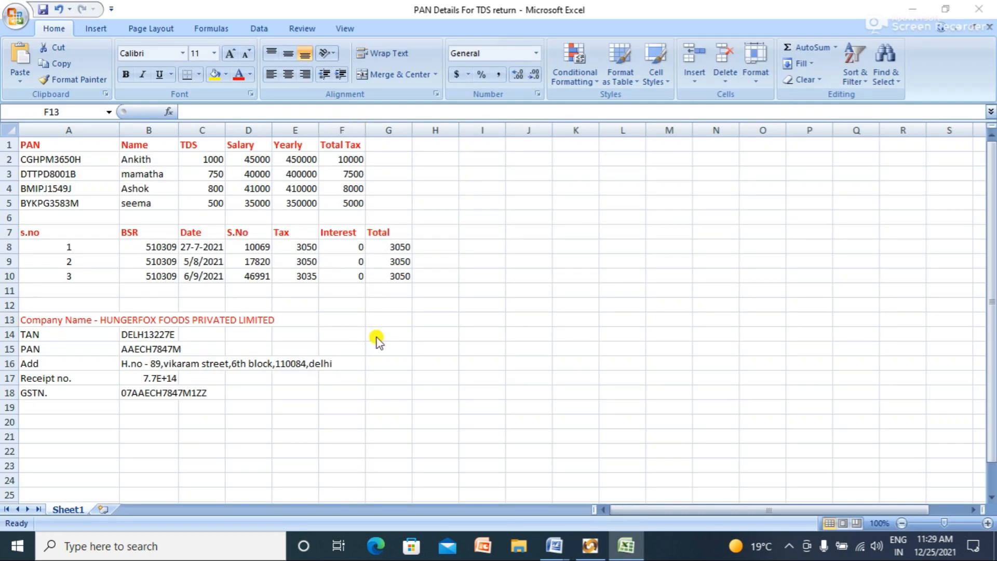
pyautogui.hotkey('alt', 'Tab')
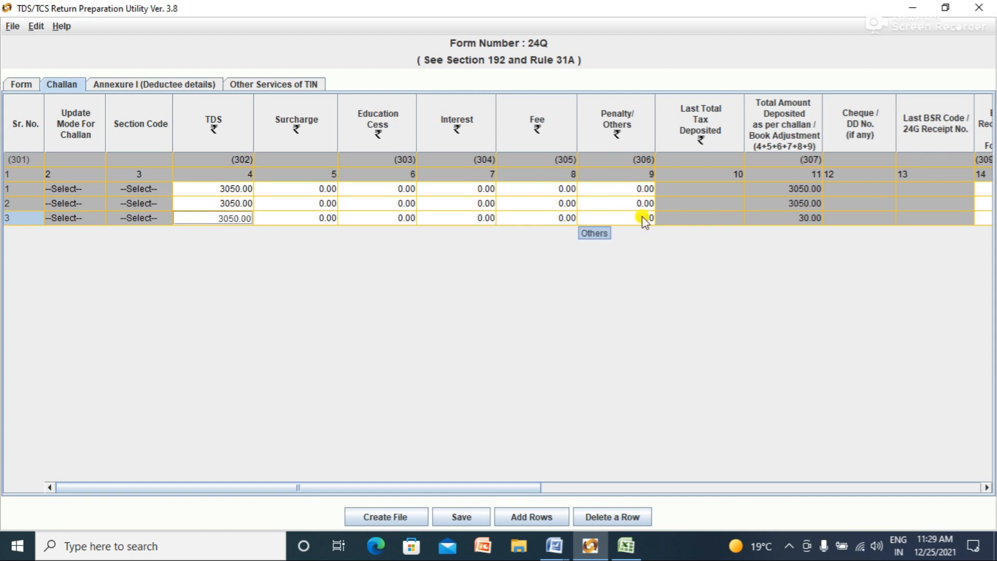
pyautogui.moveTo(488, 480); pyautogui.dragTo(645, 500)
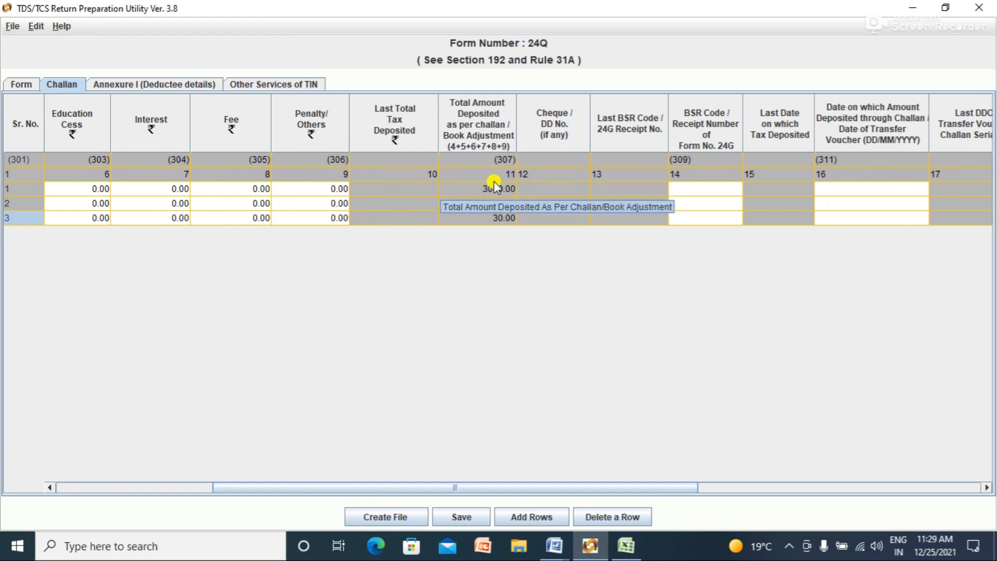
# Step: Copy BSR code 510309 from Excel cell B8 into challan row 1's BSR Code
pyautogui.moveTo(580, 488); pyautogui.dragTo(629, 487)
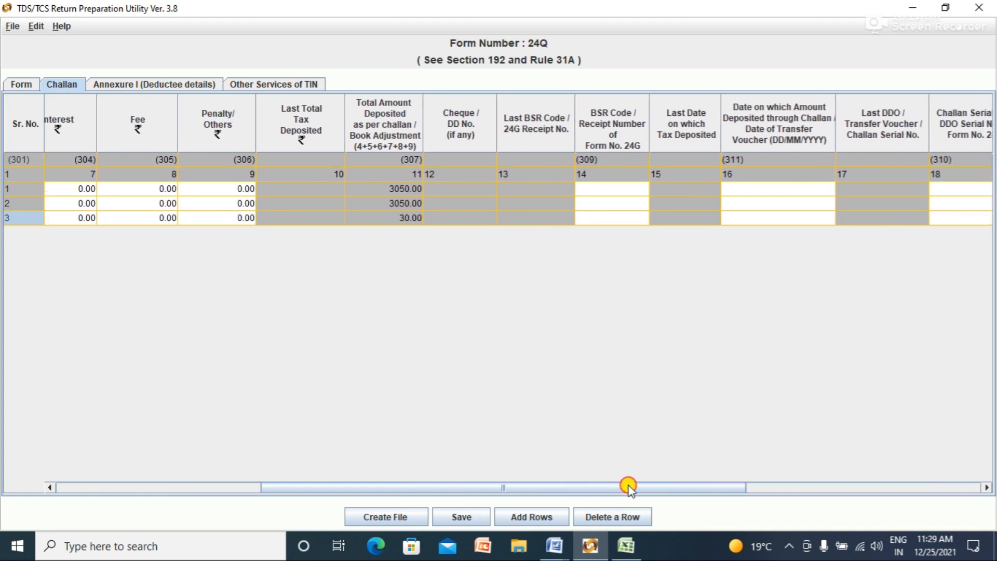
pyautogui.click(594, 189)
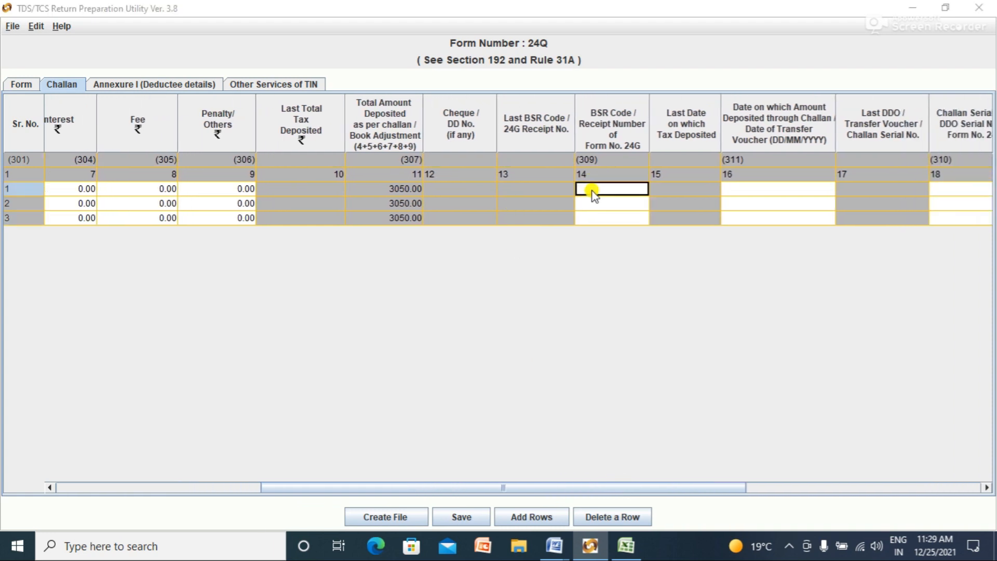
pyautogui.hotkey('alt', 'Tab')
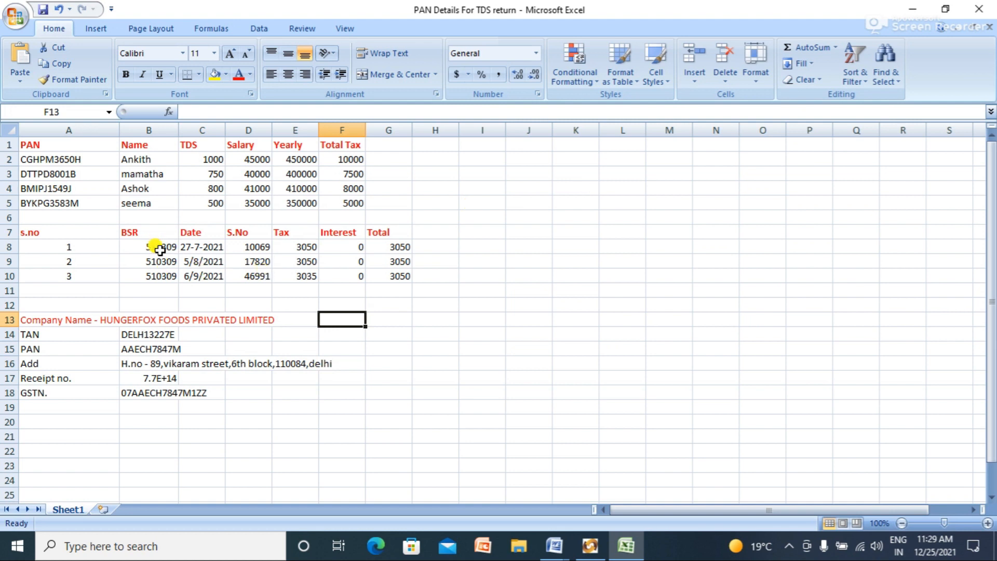
pyautogui.click(157, 248)
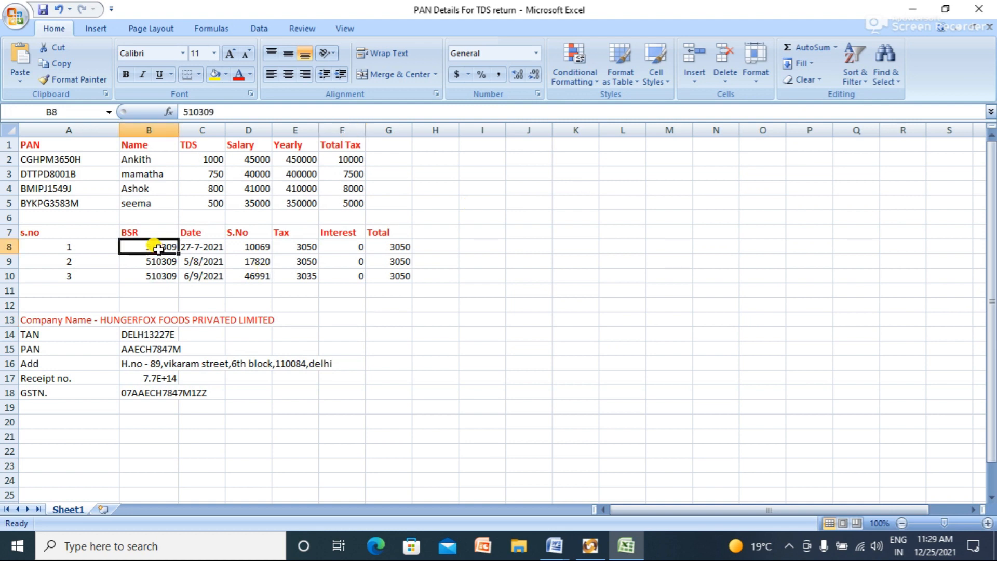
pyautogui.doubleClick(148, 243)
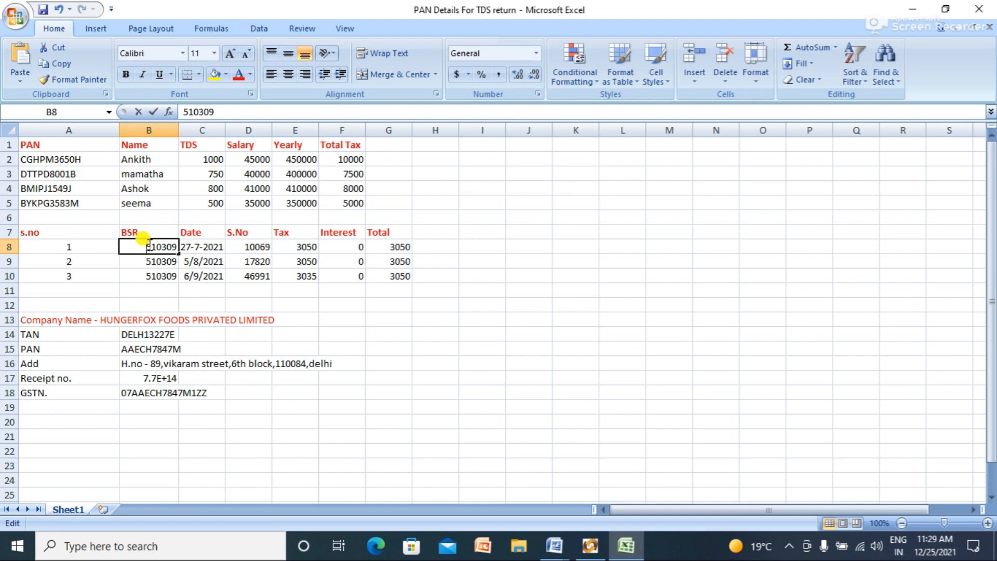
pyautogui.hotkey('shift', 'Right')
pyautogui.hotkey('shift', 'Right')
pyautogui.hotkey('shift', 'Right')
pyautogui.hotkey('shift', 'Right')
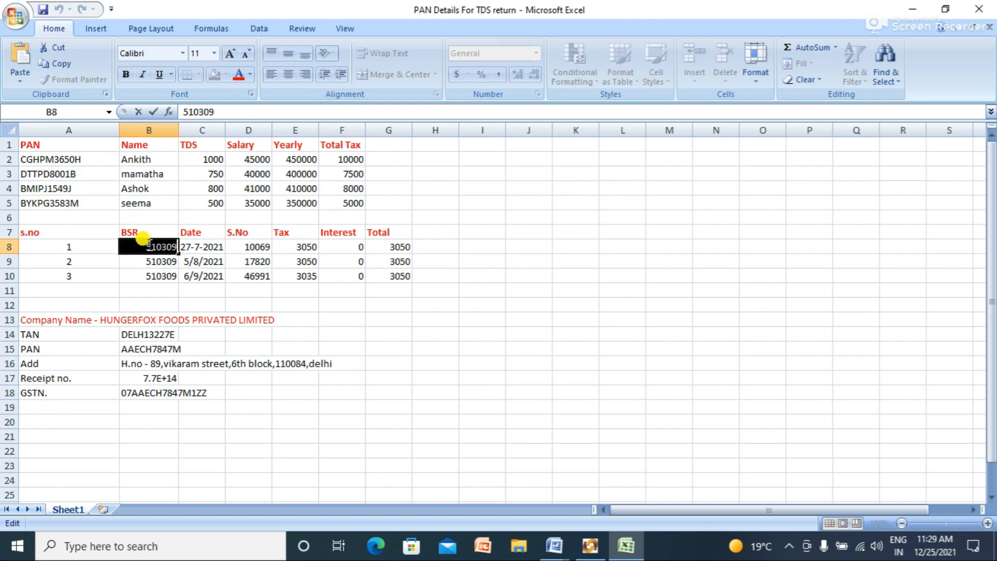
pyautogui.hotkey('alt', 'Tab')
pyautogui.write('510309')
# Step: Paste BSR code 510309 into the BSR Code of challan rows 2 and 3
pyautogui.click(608, 204)
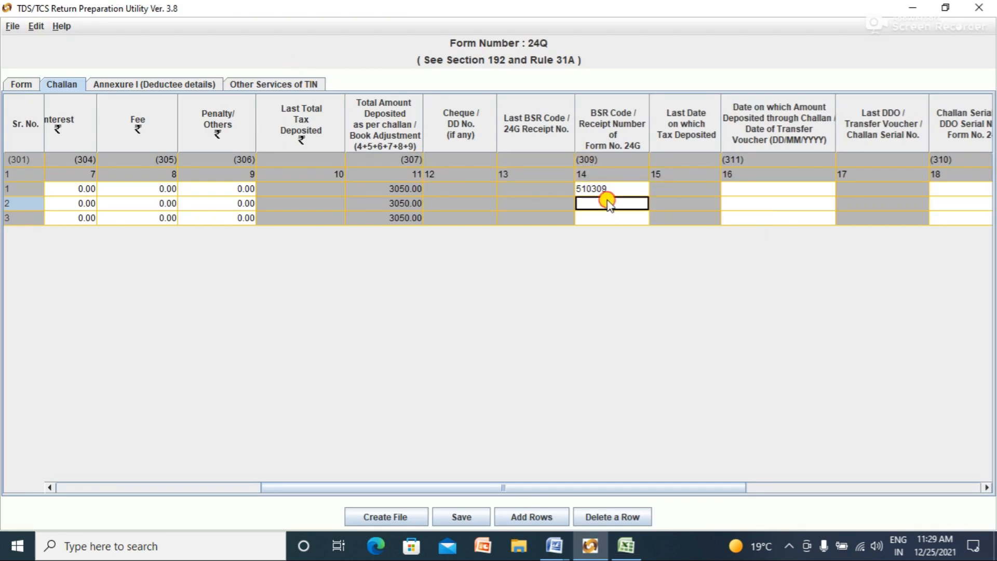
pyautogui.hotkey('alt', 'Tab')
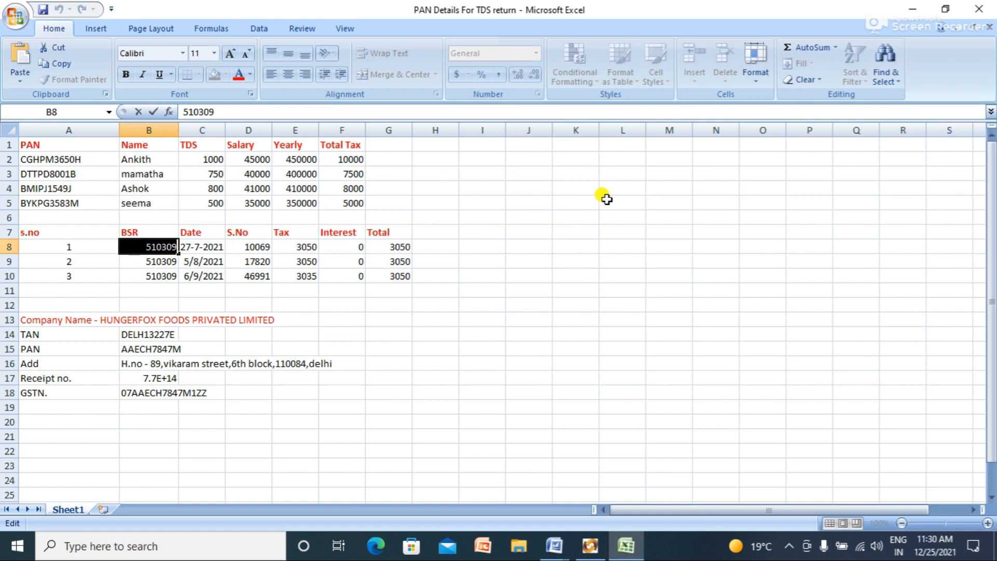
pyautogui.hotkey('alt', 'Tab')
pyautogui.write('510309')
pyautogui.click(607, 218)
pyautogui.write('510309')
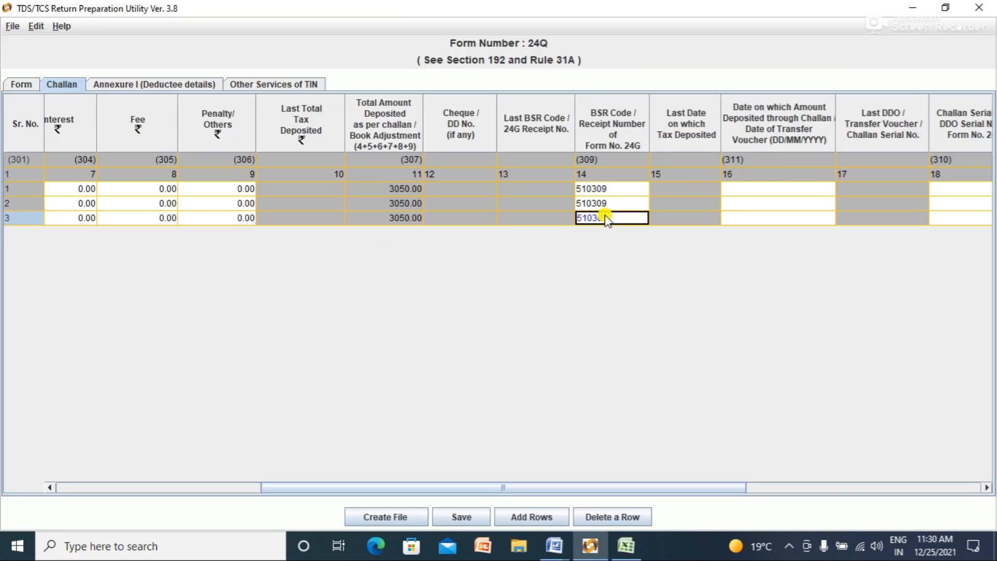
pyautogui.hotkey('alt', 'Tab')
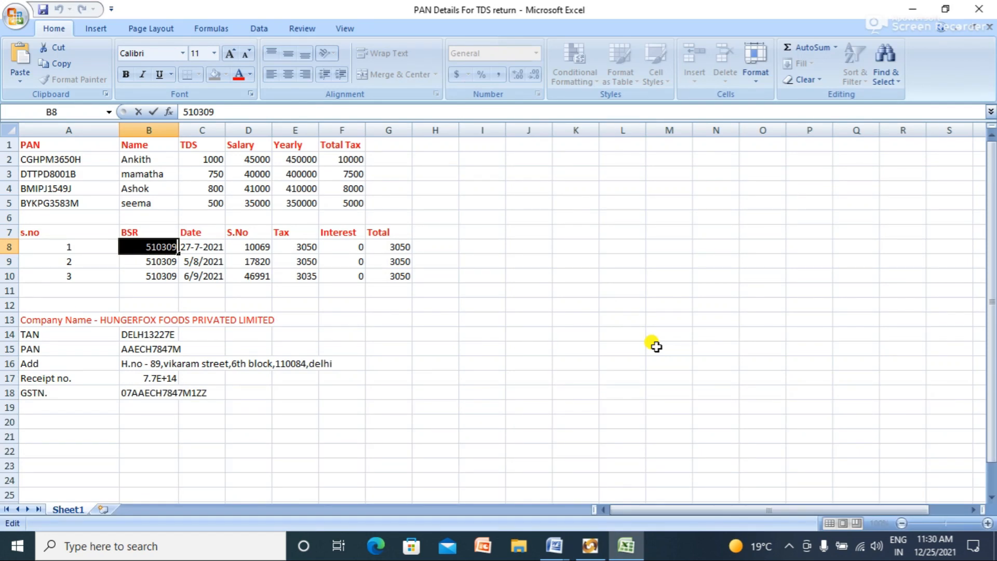
pyautogui.hotkey('alt', 'Tab')
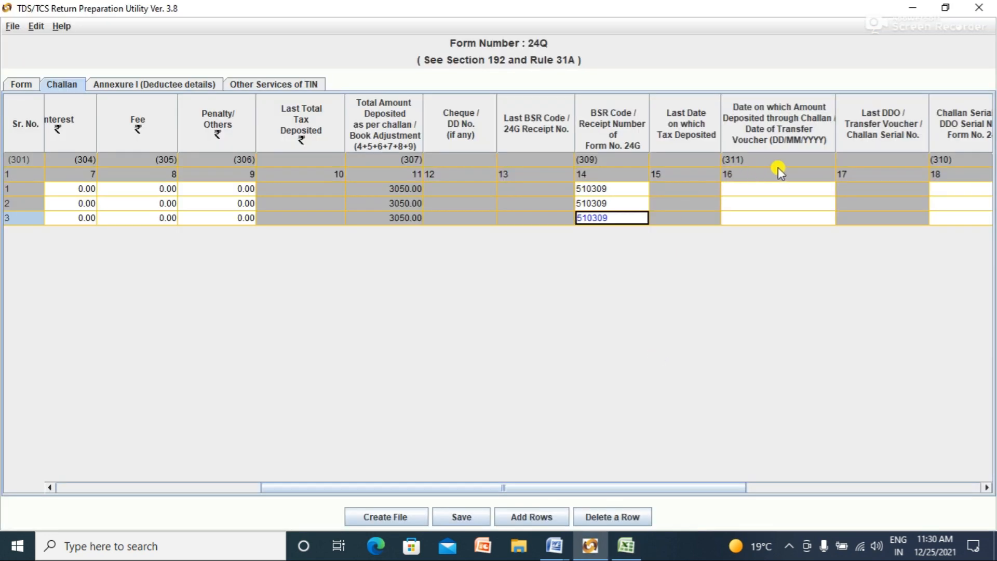
pyautogui.click(776, 189)
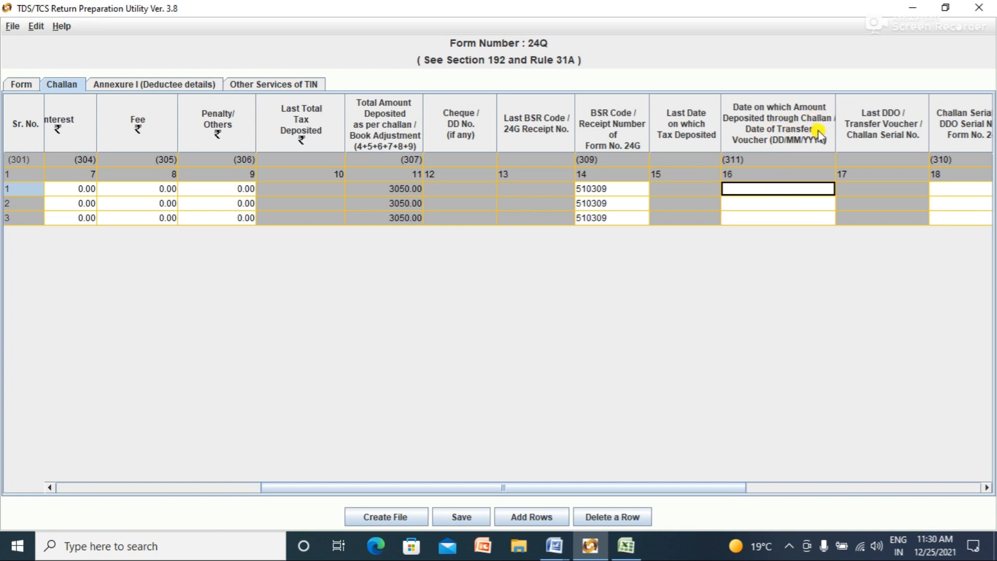
# Step: Set challan row 1's deposit date to 27/07/2021 using the calendar picker
pyautogui.hotkey('alt', 'Tab')
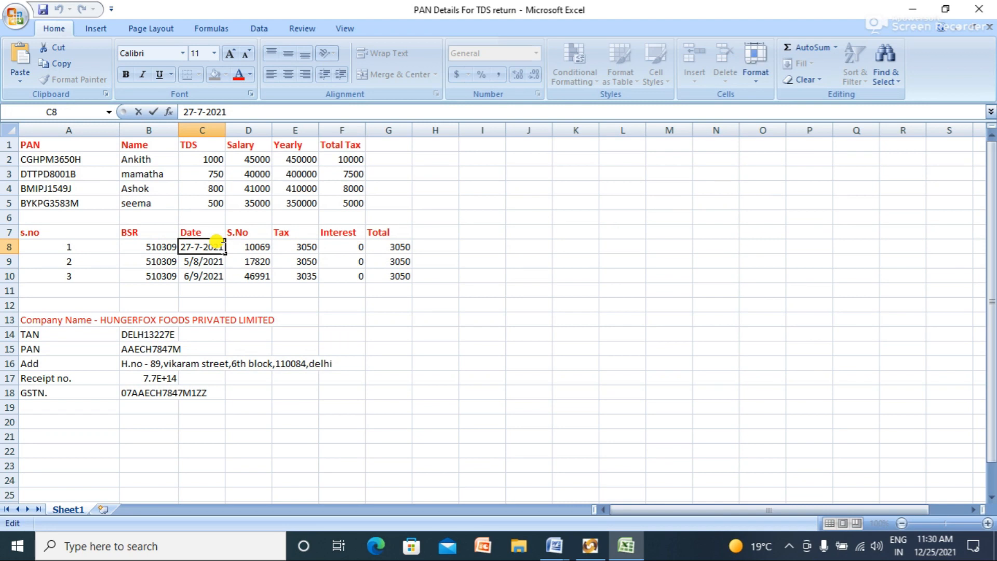
pyautogui.hotkey('alt', 'Tab')
pyautogui.click(757, 187)
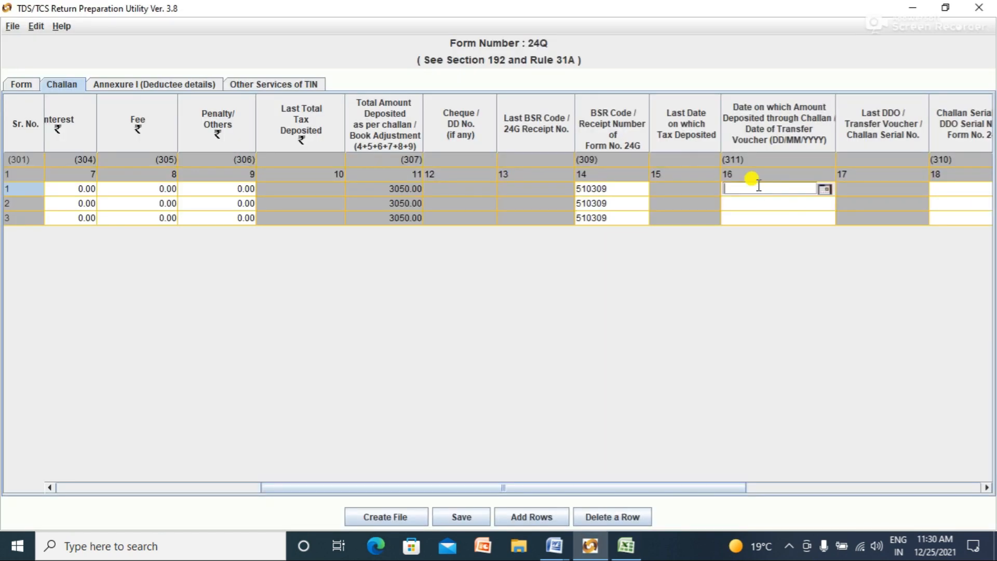
pyautogui.click(824, 189)
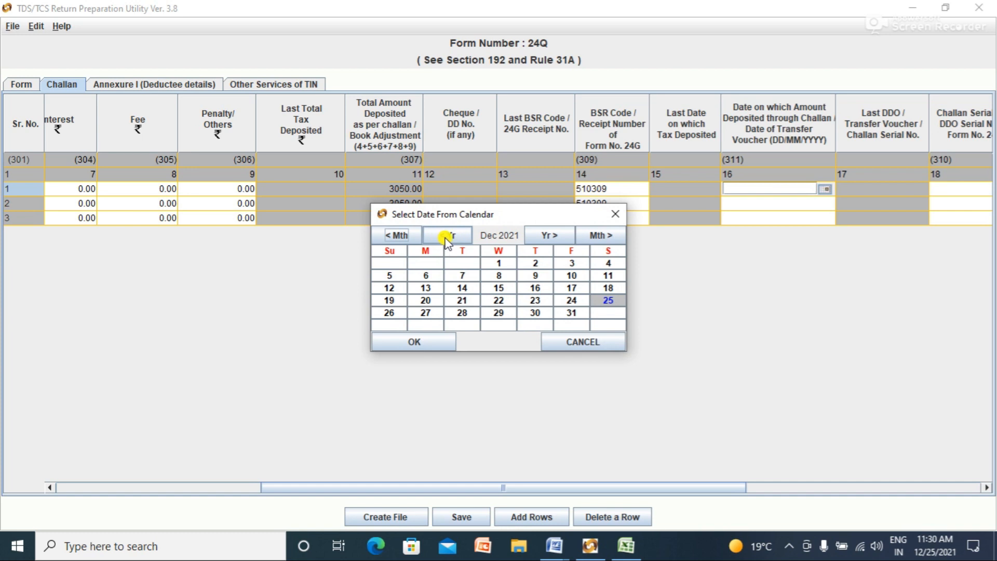
pyautogui.click(398, 236)
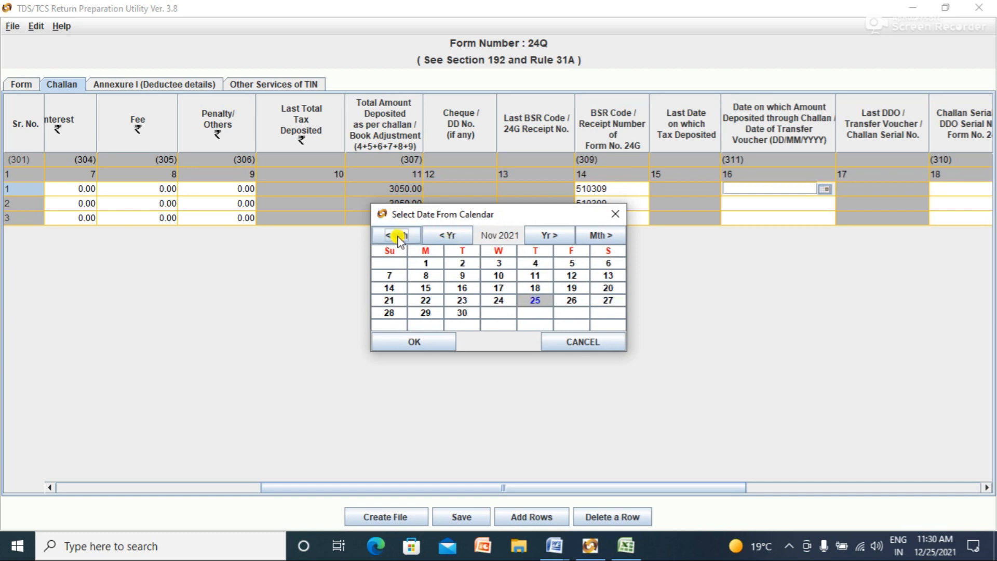
pyautogui.click(398, 237)
pyautogui.click(398, 236)
pyautogui.click(397, 236)
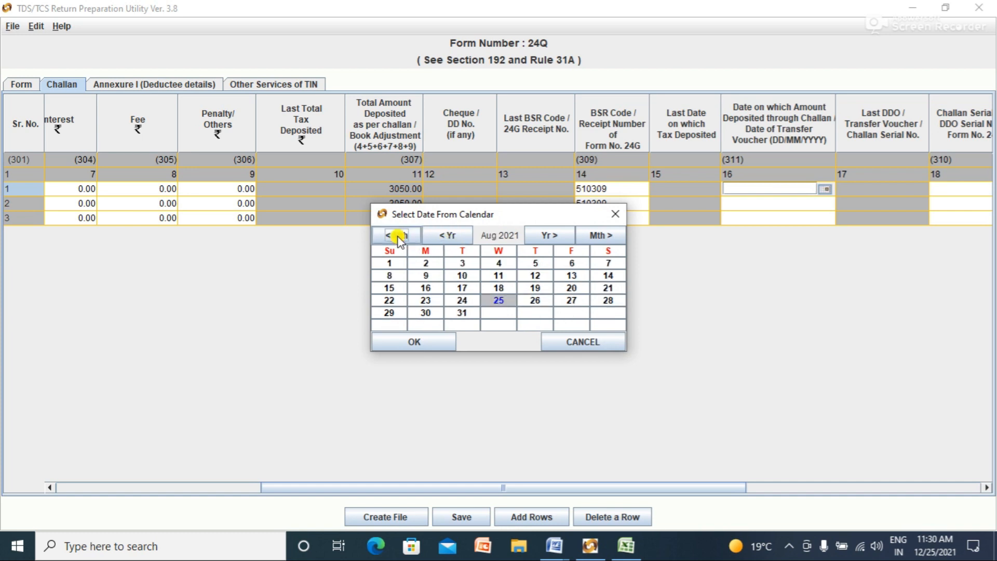
pyautogui.click(398, 236)
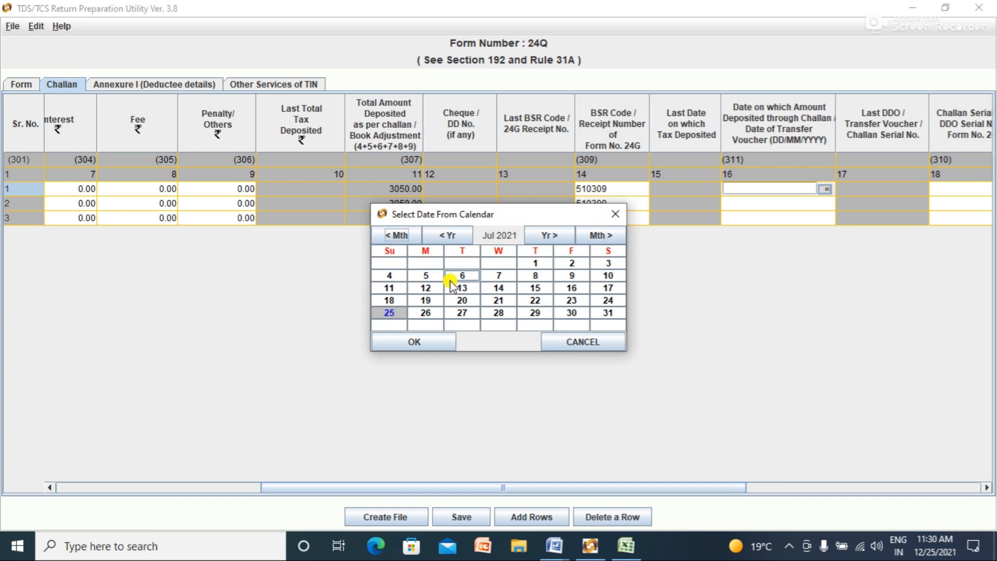
pyautogui.click(462, 313)
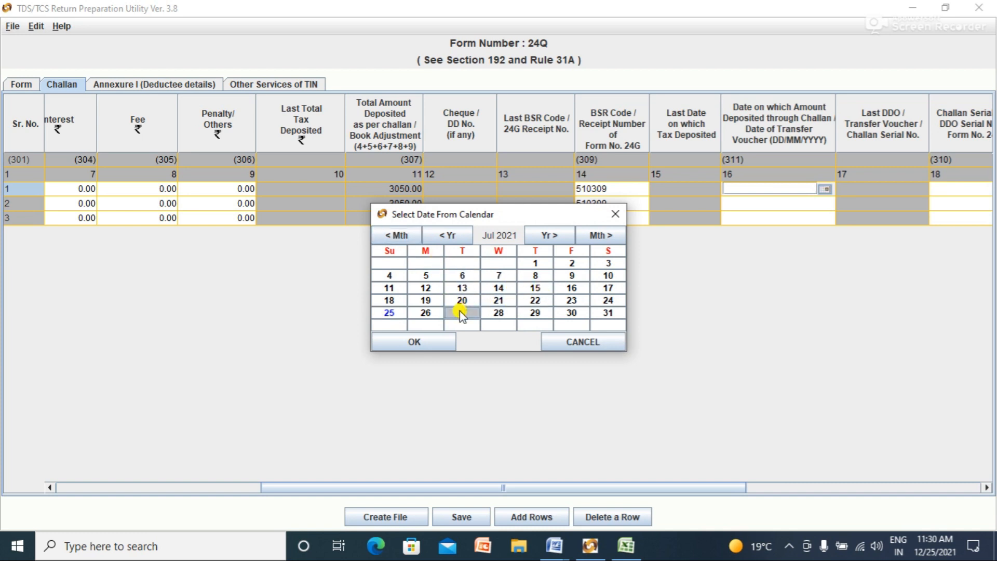
pyautogui.click(411, 341)
pyautogui.click(762, 202)
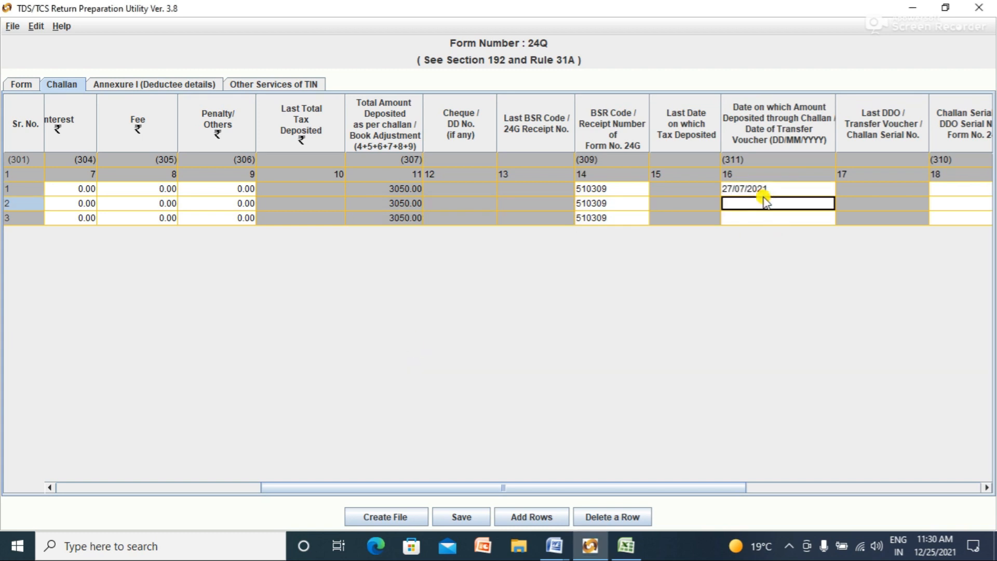
# Step: Look up the second challan date 5/8/2021 in Excel and open row 2's deposit date
pyautogui.hotkey('alt', 'Tab')
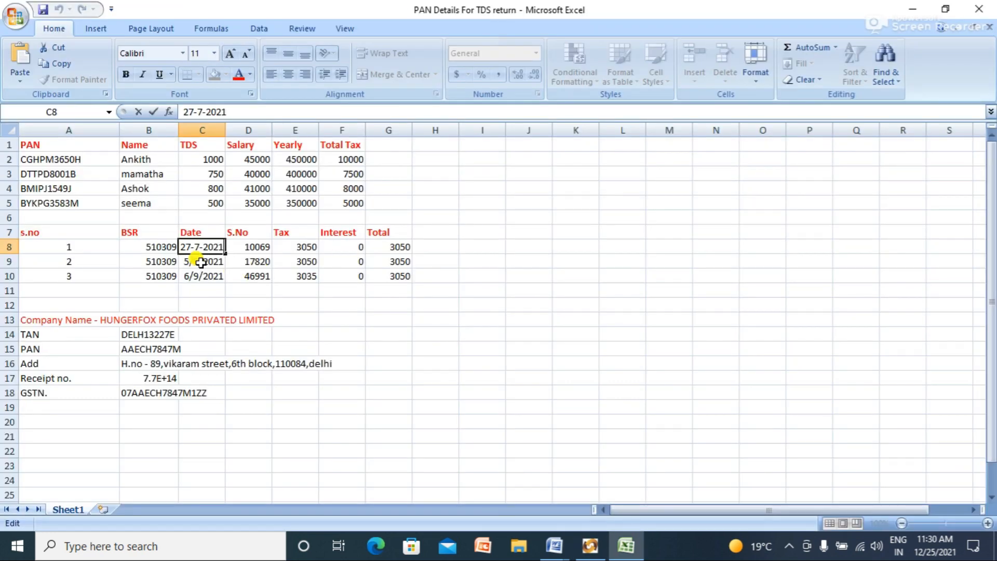
pyautogui.click(201, 260)
pyautogui.hotkey('alt', 'Tab')
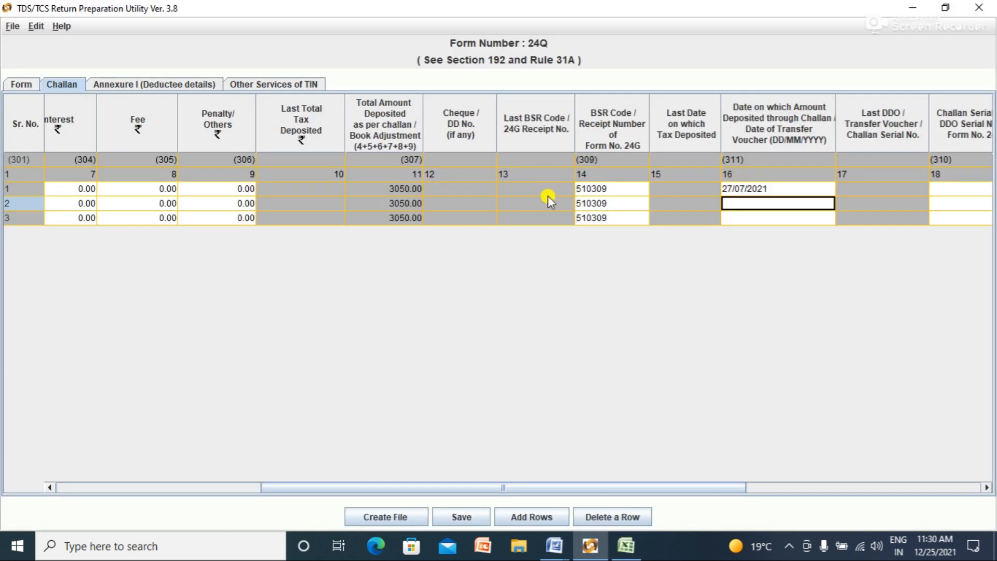
pyautogui.doubleClick(816, 202)
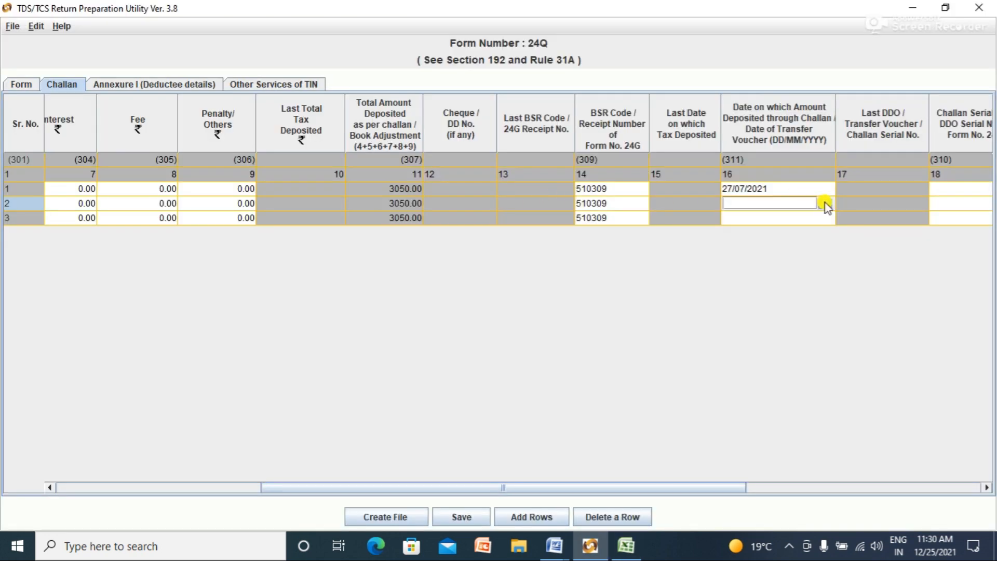
# Step: Set the second challan's deposit date to 05/08/2021, double-checking it against the Excel sheet
pyautogui.click(825, 203)
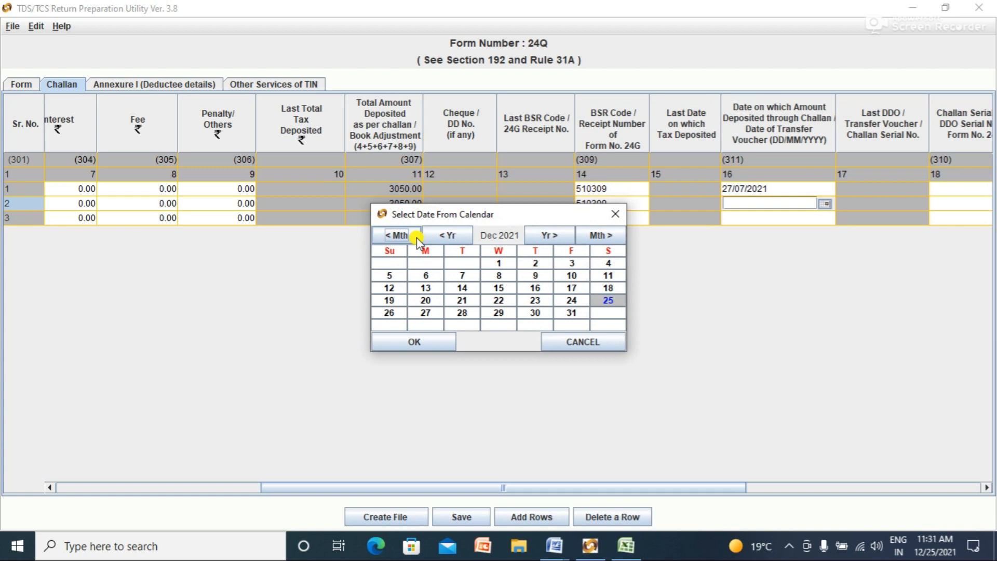
pyautogui.click(397, 235)
pyautogui.click(397, 236)
pyautogui.click(397, 235)
pyautogui.click(397, 237)
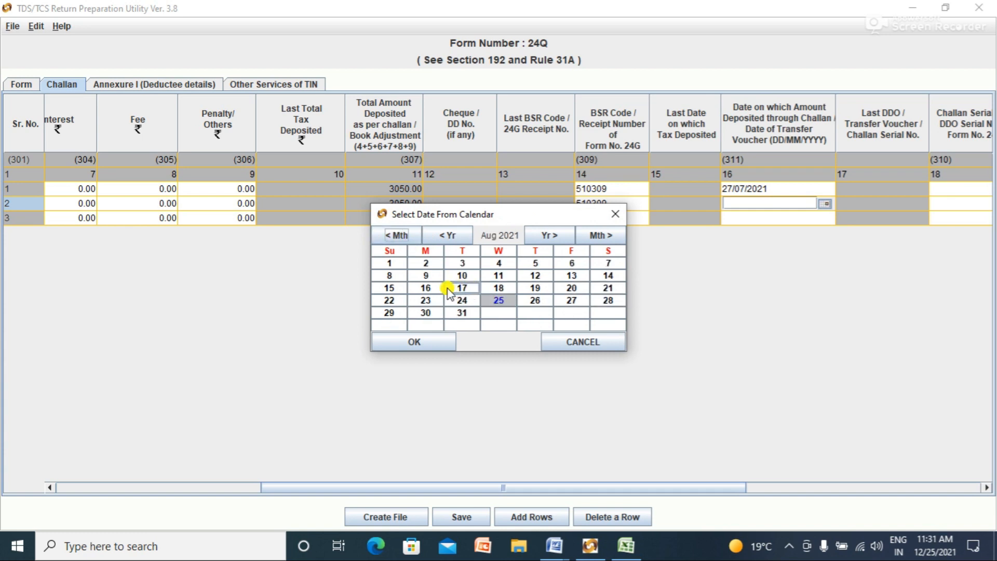
pyautogui.click(429, 288)
pyautogui.click(626, 545)
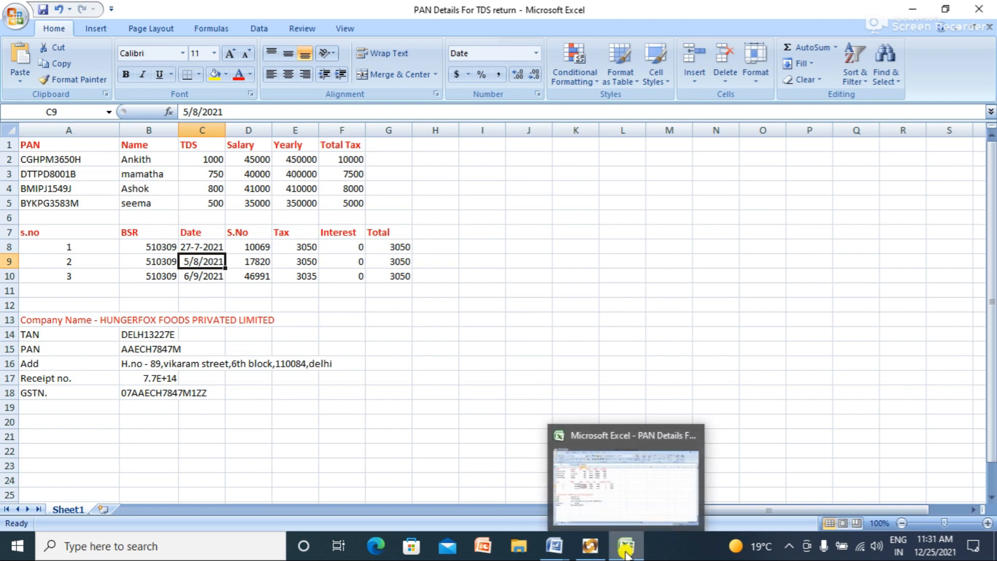
pyautogui.click(589, 545)
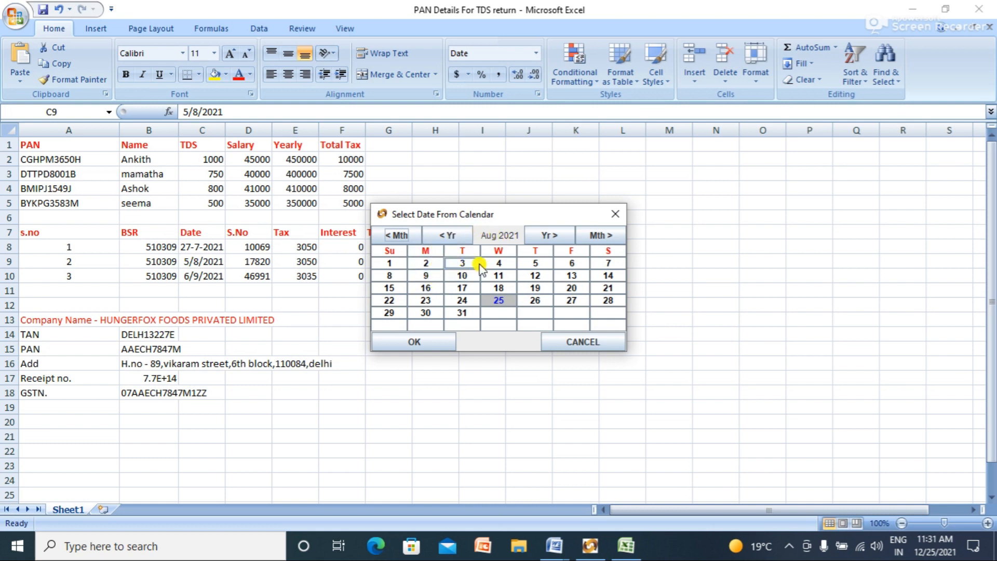
pyautogui.click(535, 263)
pyautogui.click(414, 341)
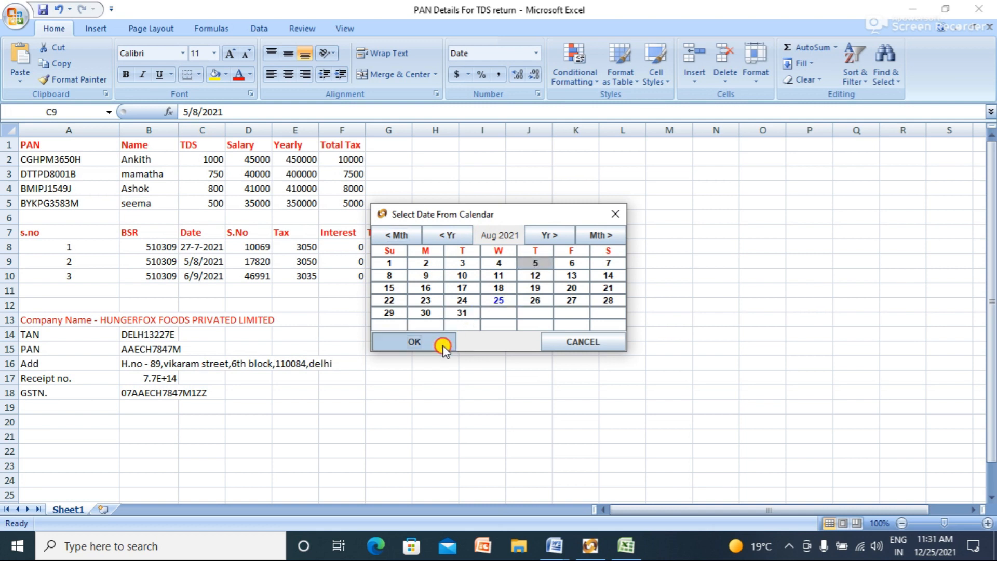
# Step: Set the third challan's deposit date to 06/09/2021 in the date picker
pyautogui.click(741, 219)
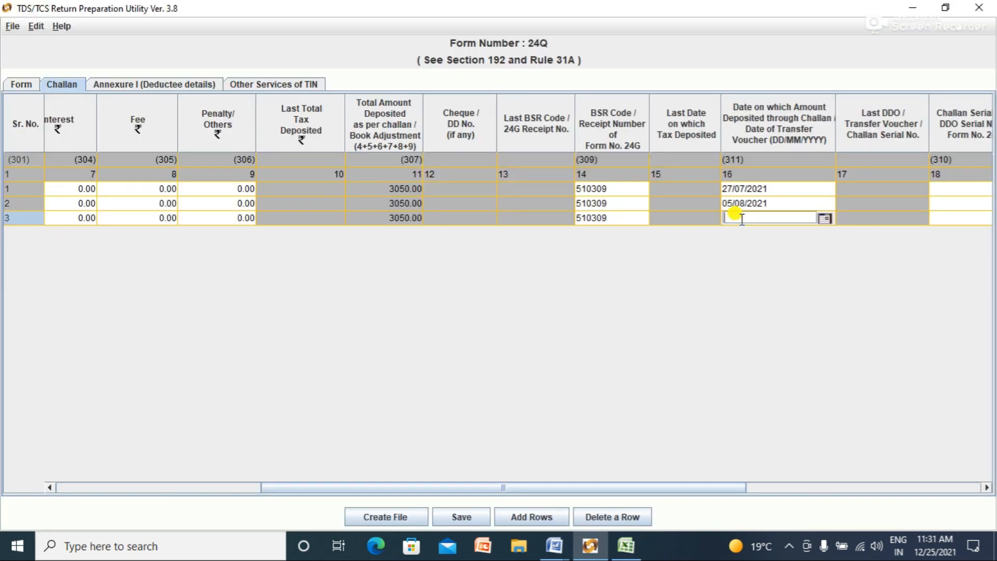
pyautogui.click(824, 220)
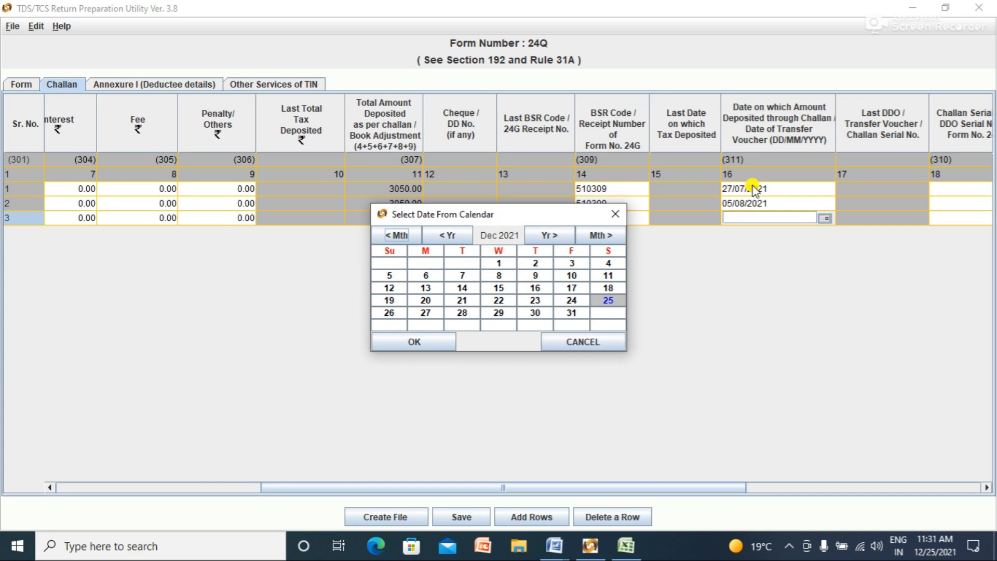
pyautogui.click(394, 237)
pyautogui.click(394, 238)
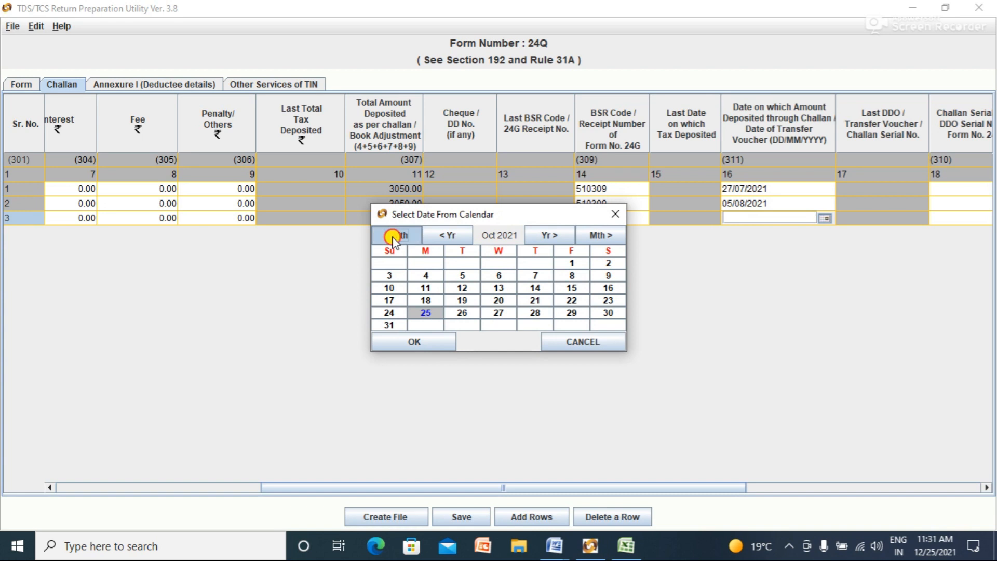
pyautogui.click(393, 238)
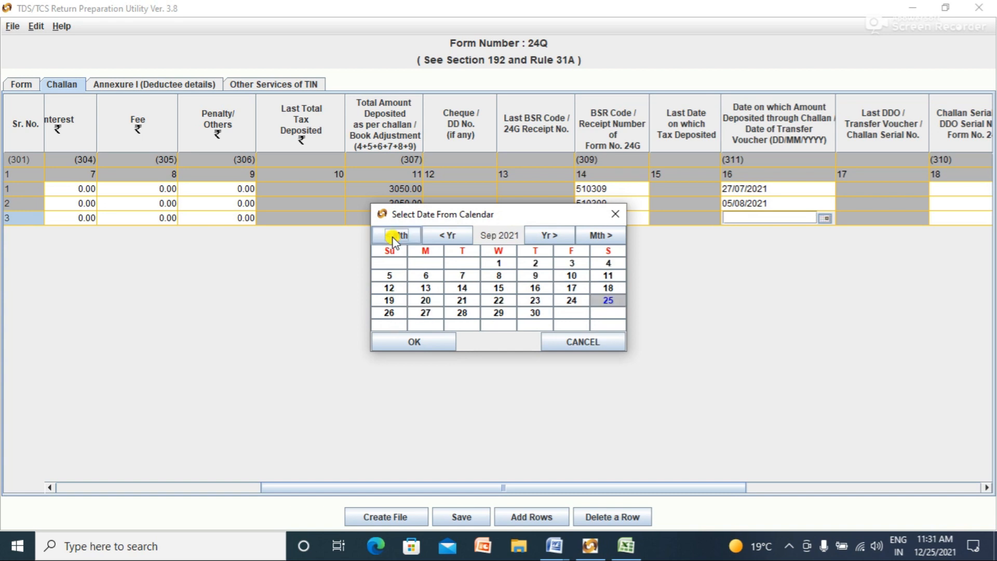
pyautogui.click(427, 276)
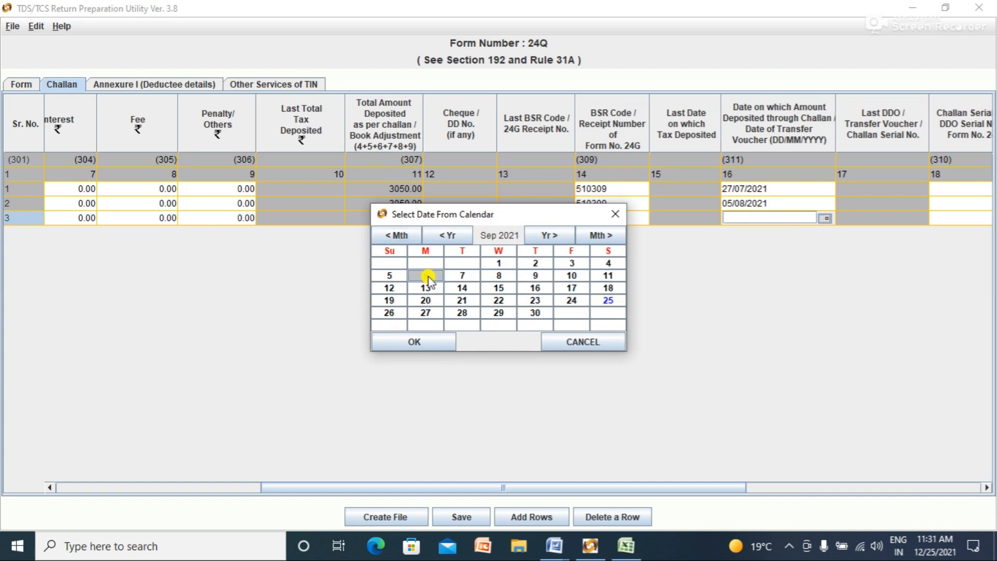
pyautogui.click(437, 343)
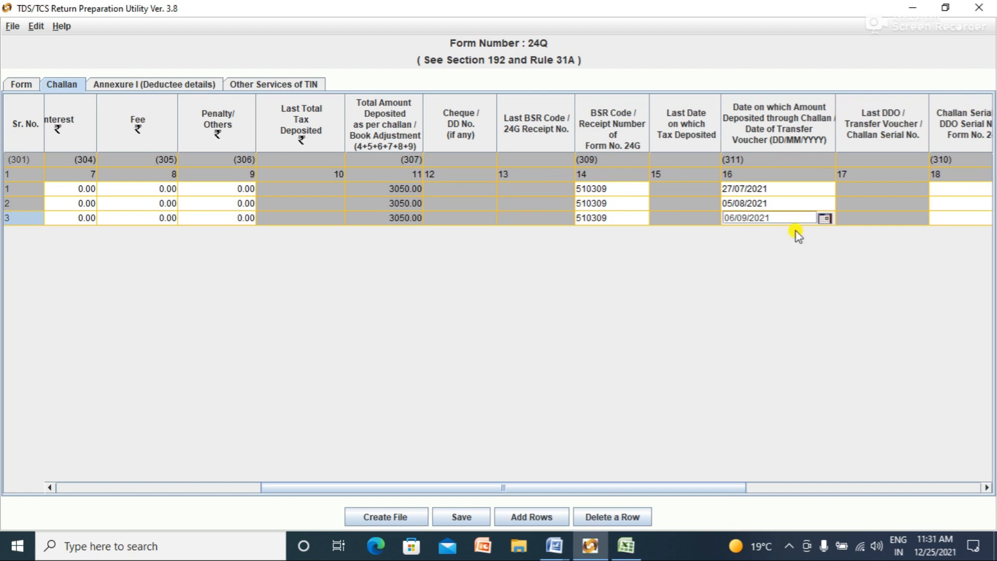
pyautogui.moveTo(657, 487); pyautogui.dragTo(762, 488)
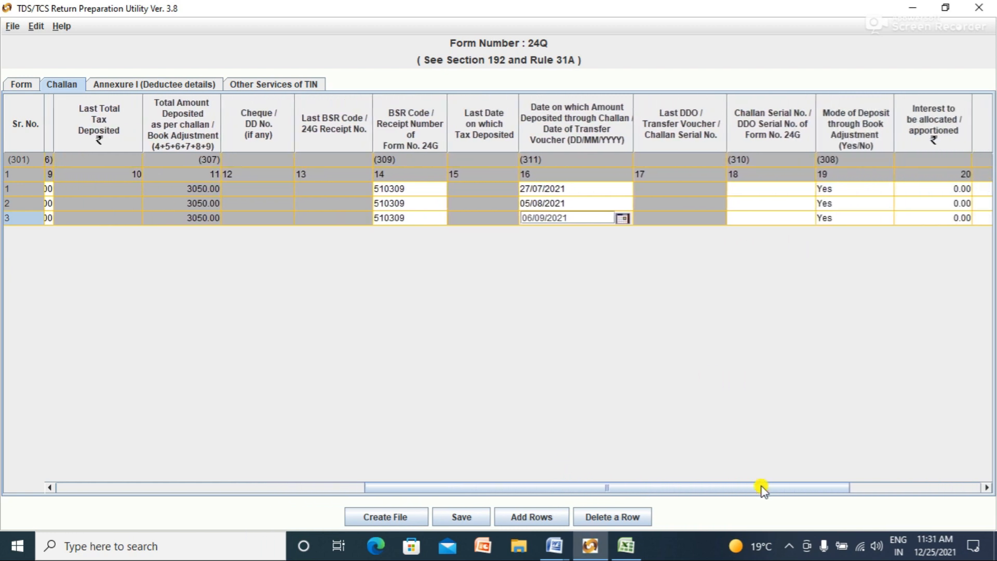
# Step: Copy serial 10069 from Excel cell D8 into challan row 1's Challan Serial No
pyautogui.click(756, 188)
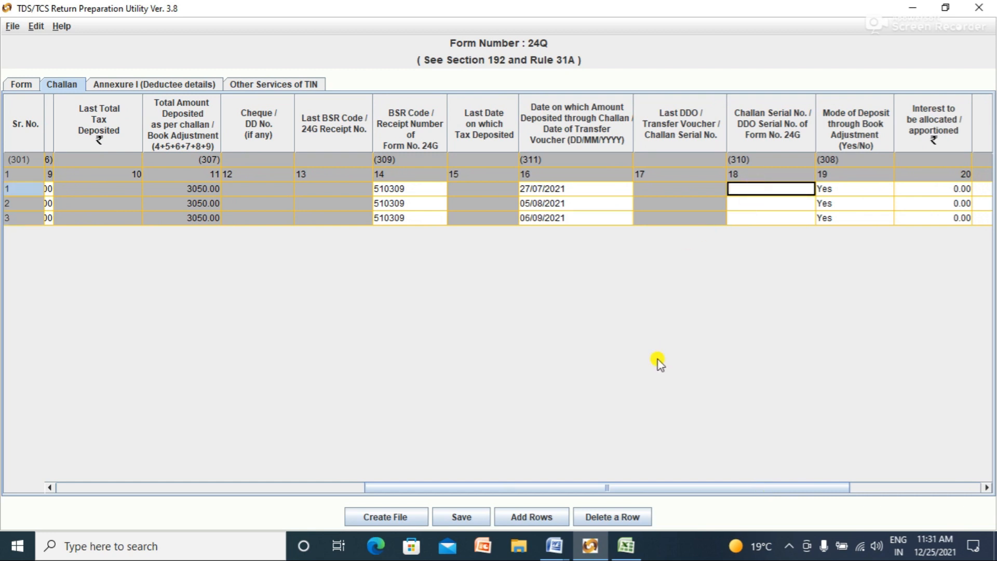
pyautogui.click(632, 553)
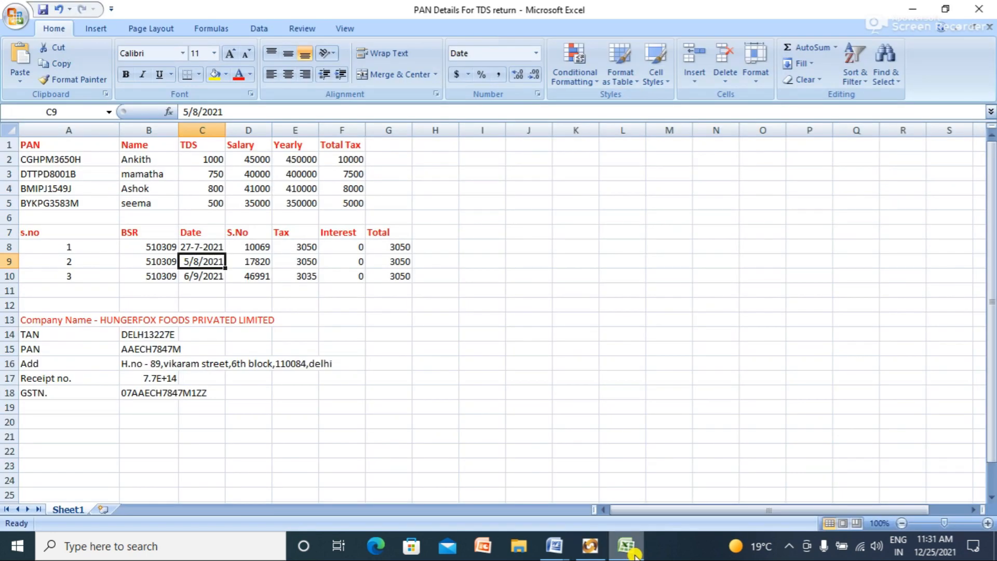
pyautogui.click(461, 349)
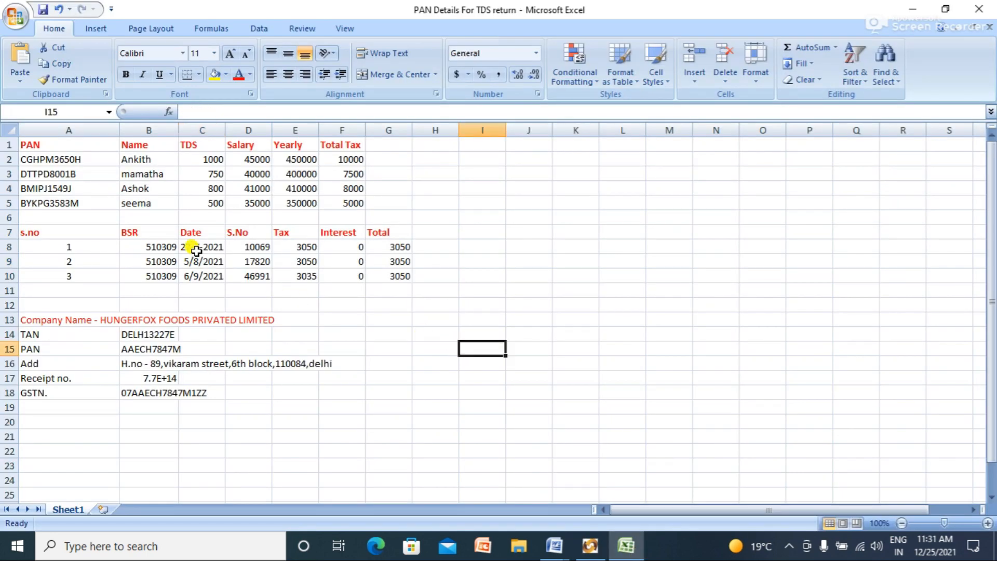
pyautogui.click(246, 246)
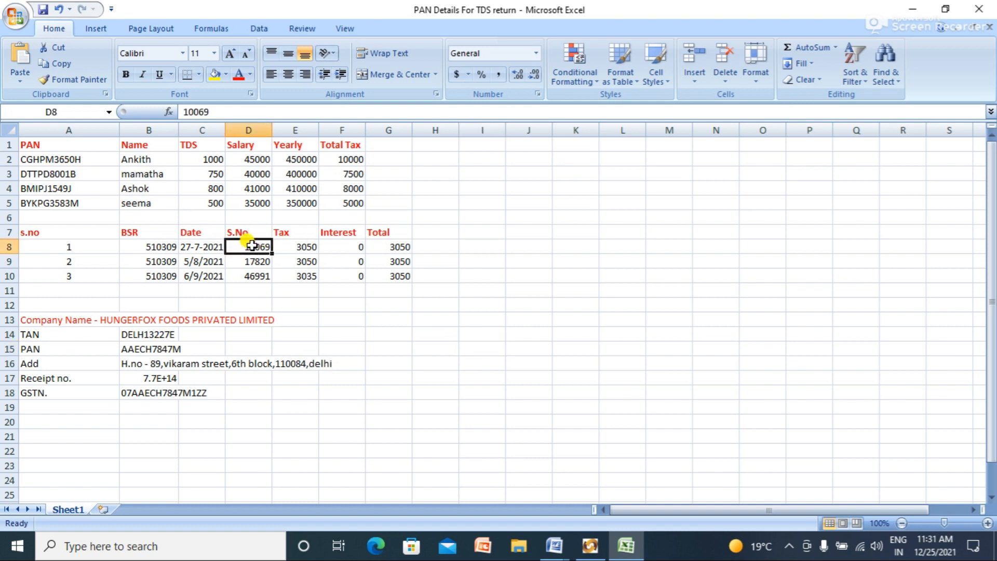
pyautogui.doubleClick(245, 246)
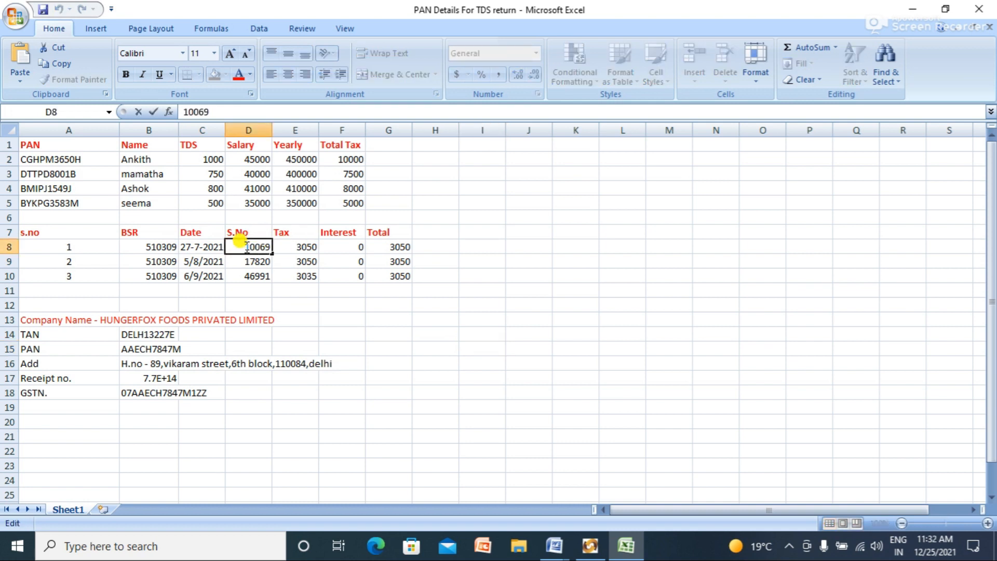
pyautogui.hotkey('shift', 'Right')
pyautogui.hotkey('shift', 'Right')
pyautogui.hotkey('shift', 'Right')
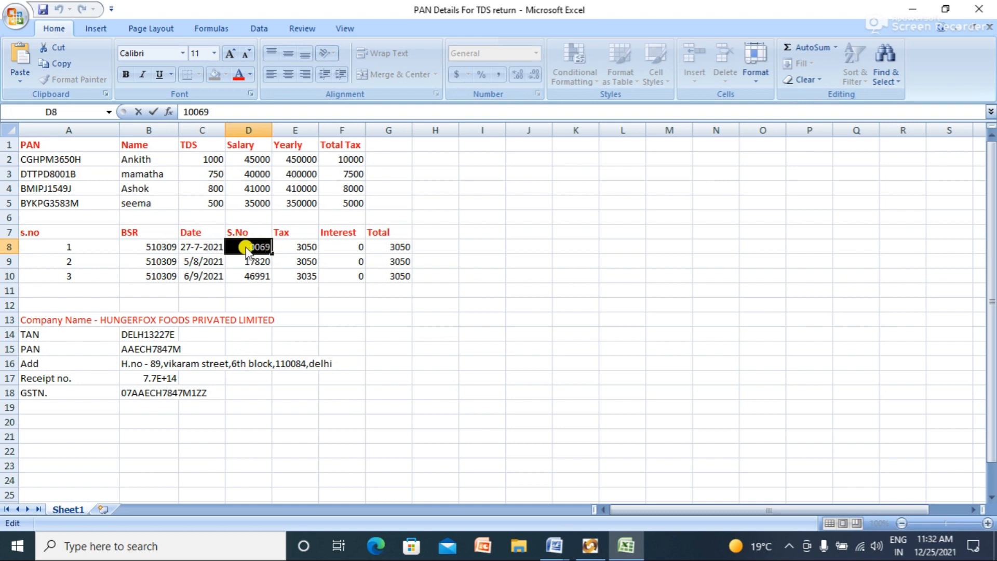
pyautogui.hotkey('ctrl', 'c')
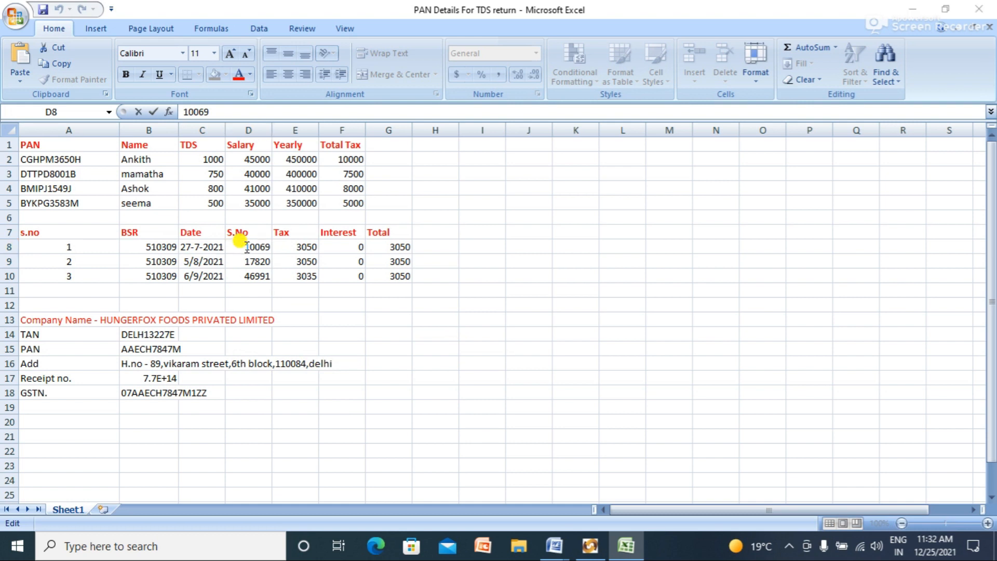
pyautogui.hotkey('alt', 'Tab')
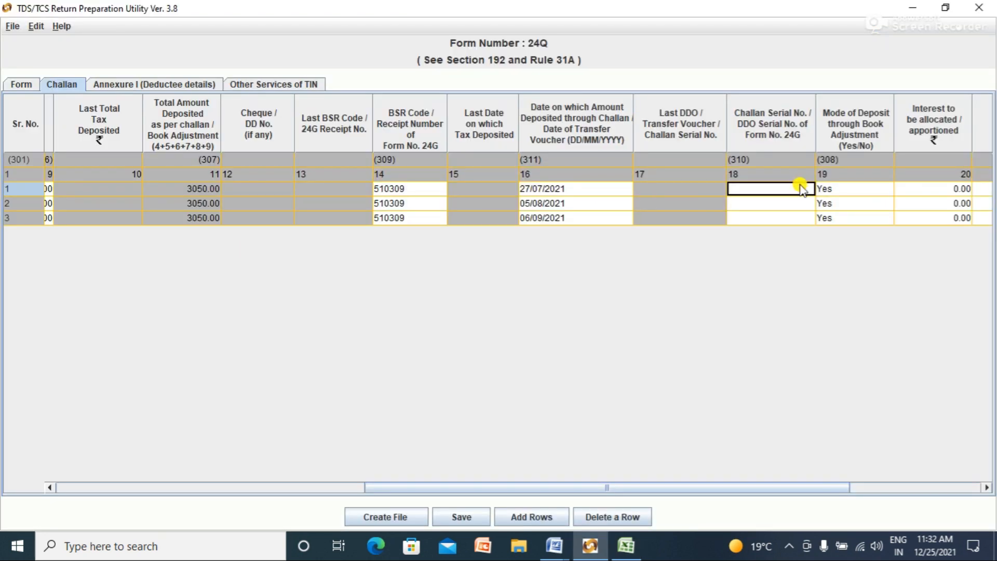
pyautogui.hotkey('ctrl', 'v')
# Step: Paste serial 17820 into the Challan Serial No. cells of rows 2 and 3
pyautogui.click(772, 207)
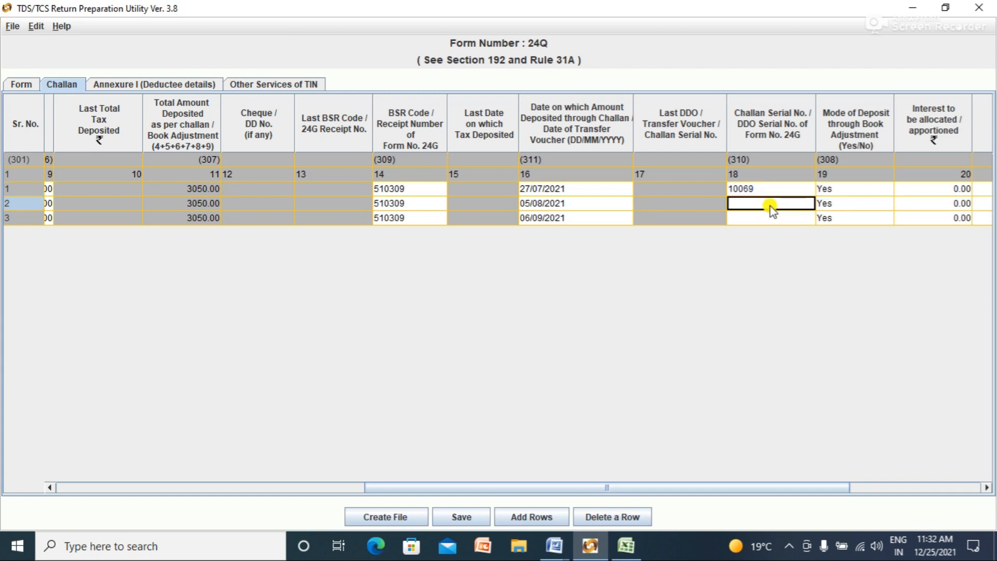
pyautogui.hotkey('alt', 'Tab')
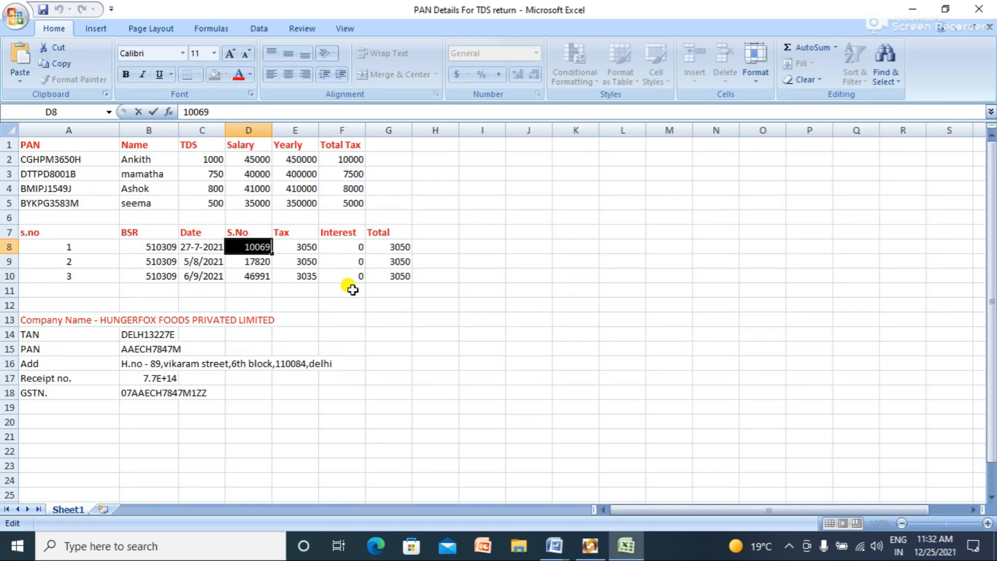
pyautogui.hotkey('alt', 'Tab')
pyautogui.hotkey('ctrl', 'v')
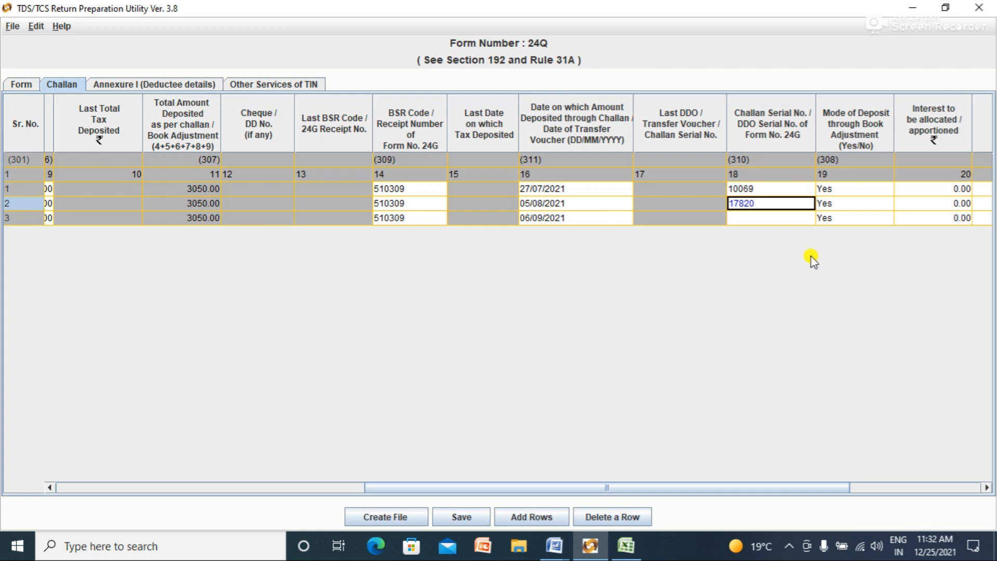
pyautogui.click(782, 215)
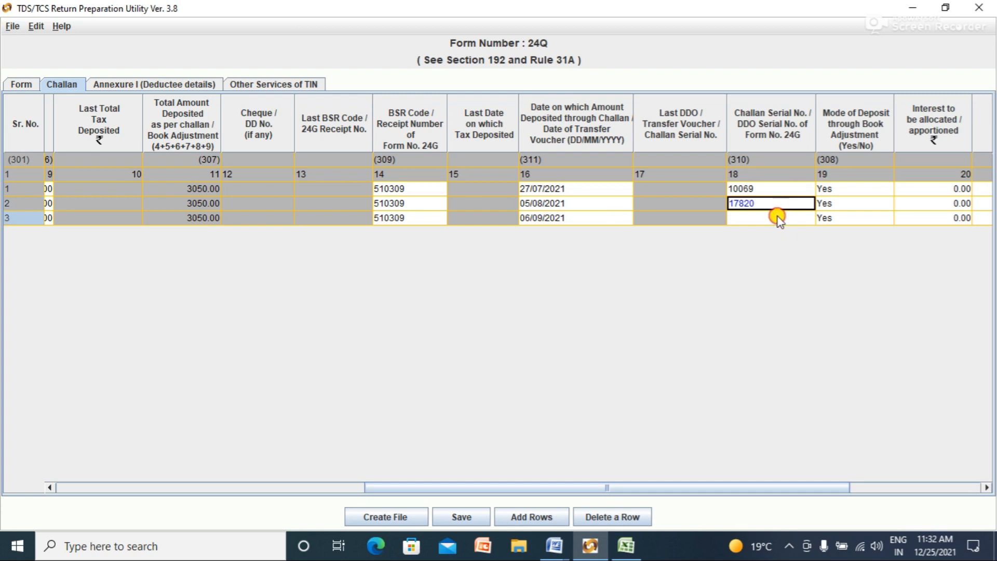
pyautogui.hotkey('alt', 'Tab')
pyautogui.click(243, 274)
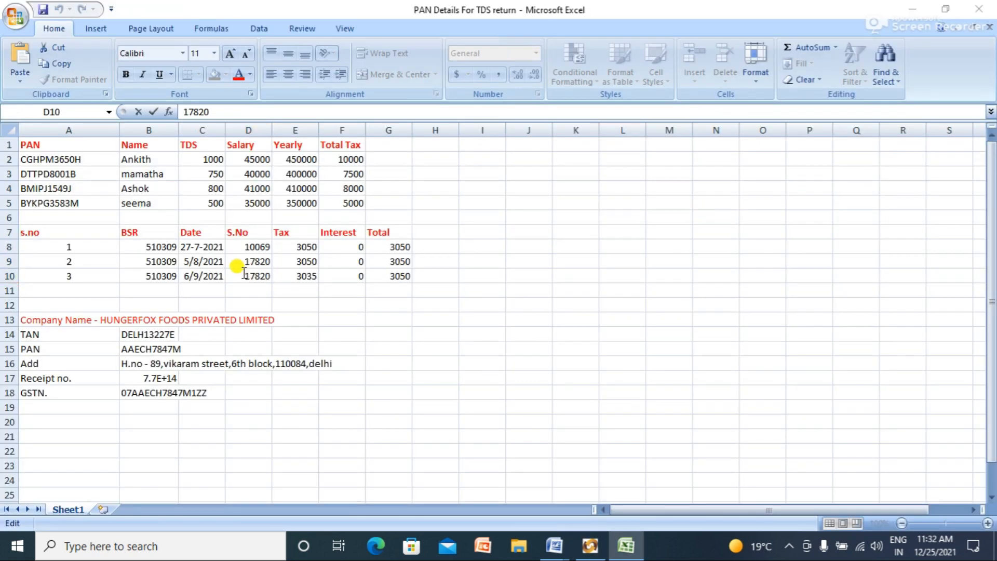
pyautogui.hotkey('alt', 'Tab')
pyautogui.hotkey('ctrl', 'v')
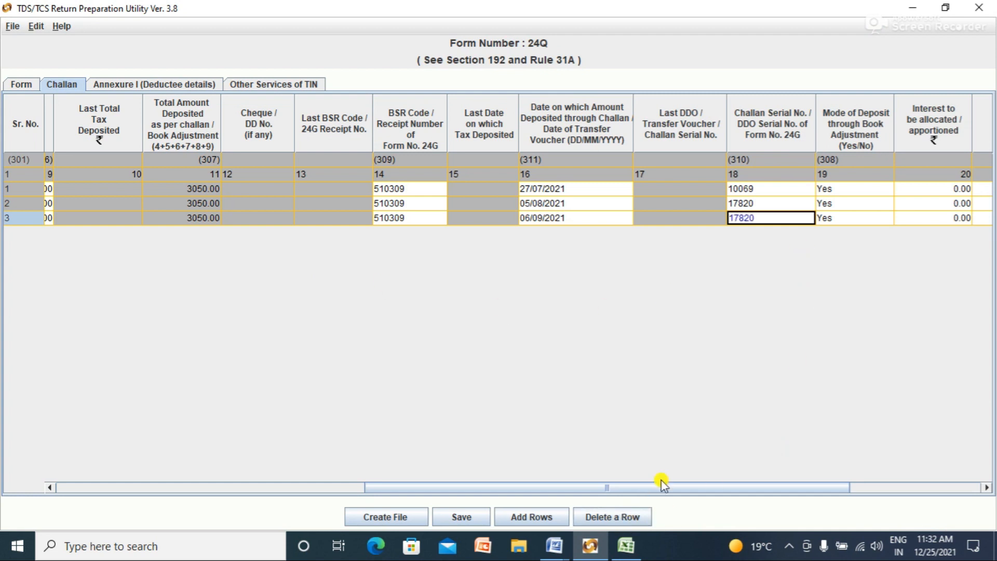
pyautogui.moveTo(690, 488); pyautogui.dragTo(753, 485)
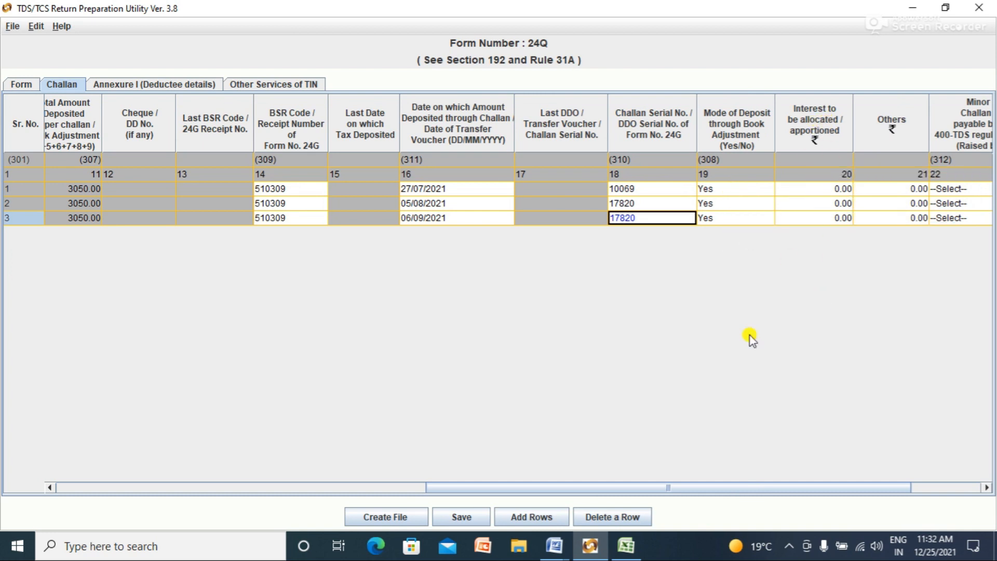
pyautogui.moveTo(696, 487); pyautogui.dragTo(771, 479)
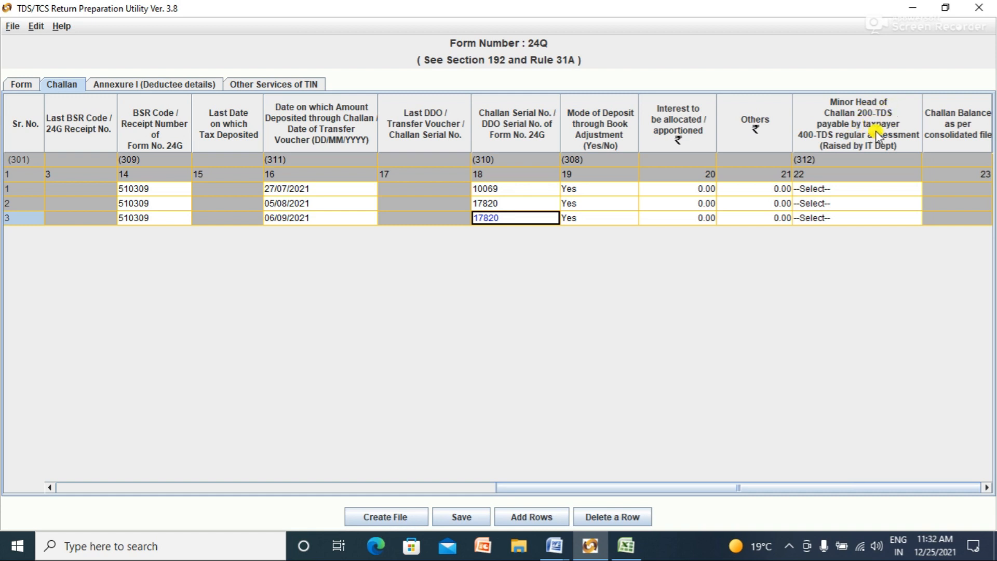
pyautogui.click(840, 192)
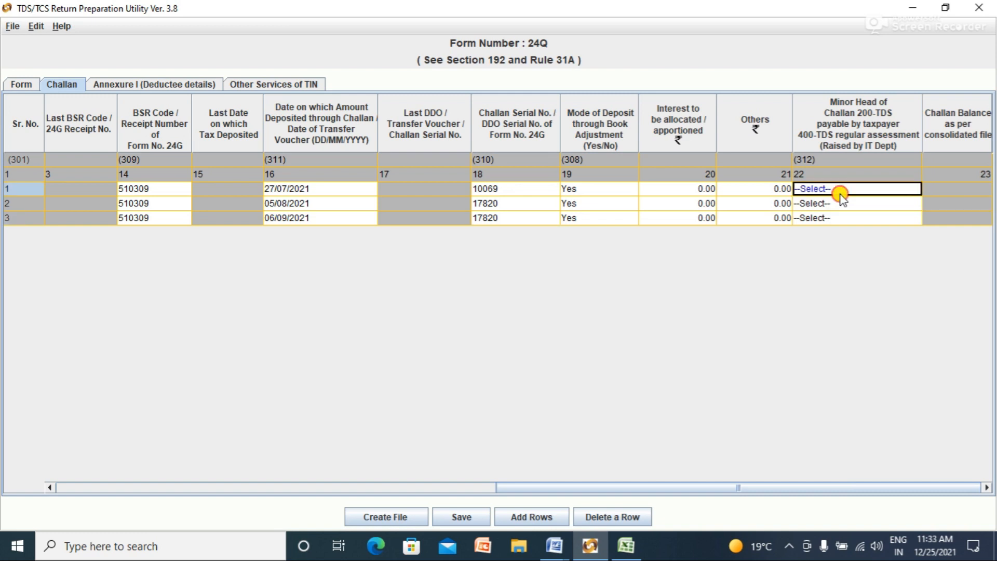
pyautogui.moveTo(686, 488); pyautogui.dragTo(247, 496)
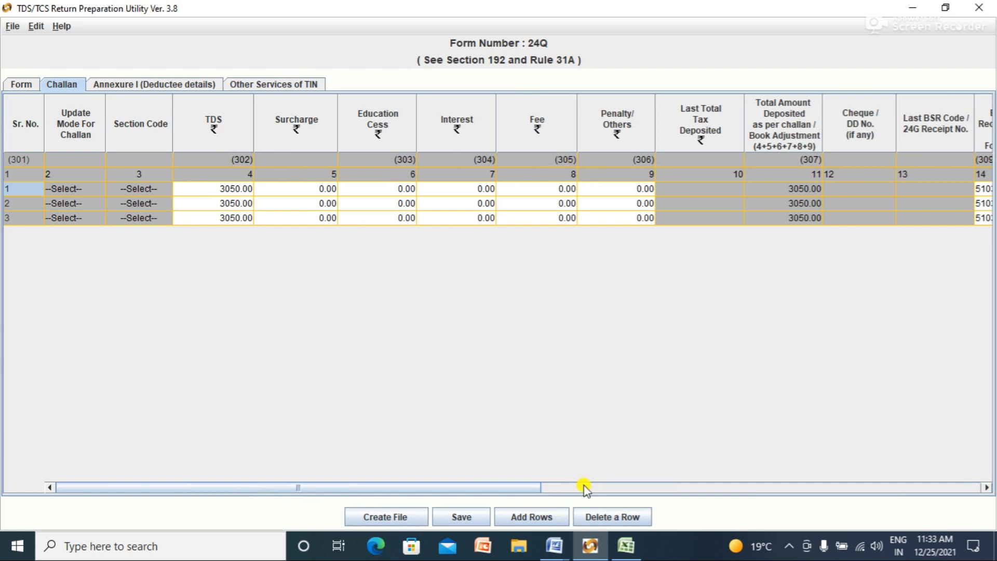
pyautogui.moveTo(528, 487); pyautogui.dragTo(629, 493)
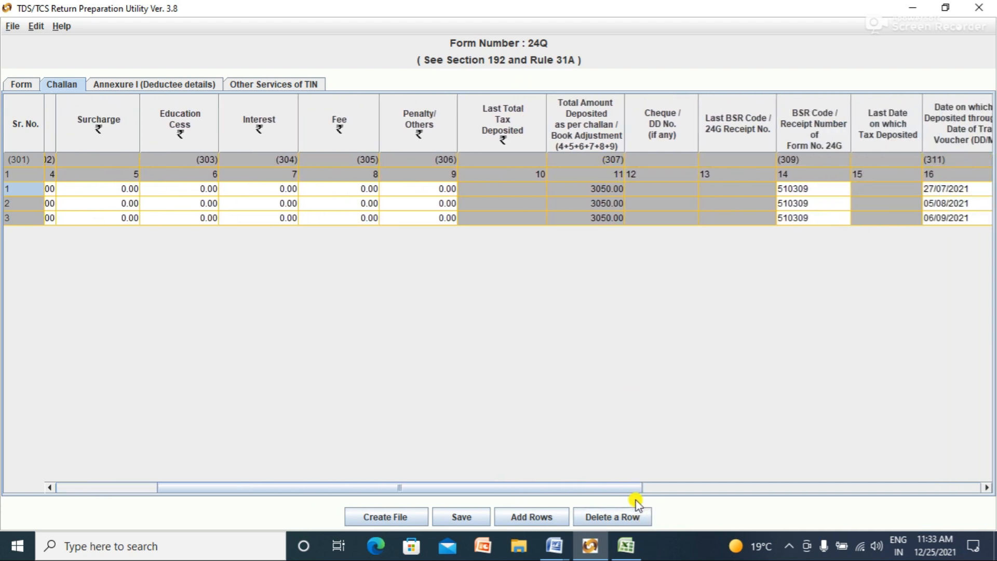
pyautogui.moveTo(633, 490); pyautogui.dragTo(748, 480)
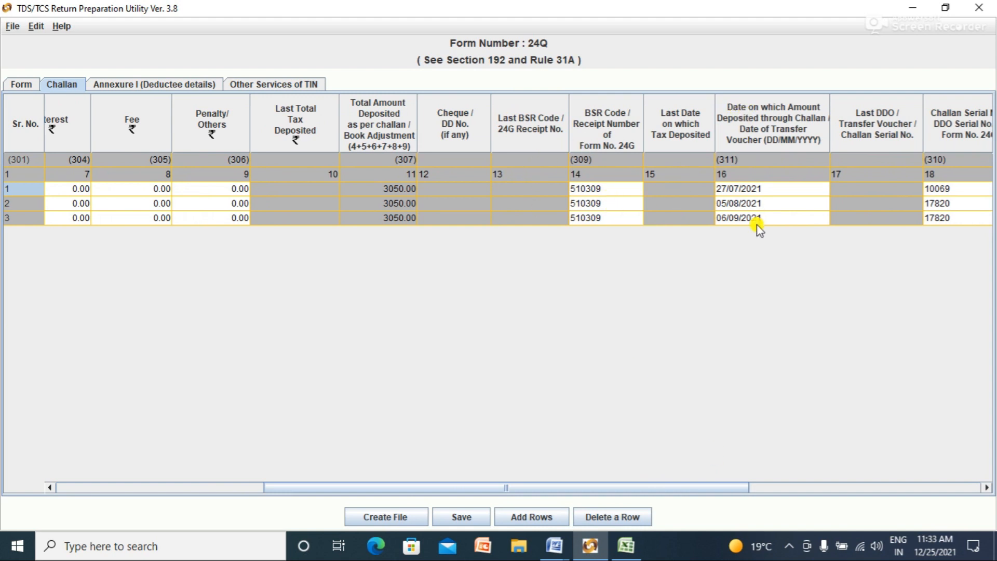
pyautogui.moveTo(738, 490); pyautogui.dragTo(373, 516)
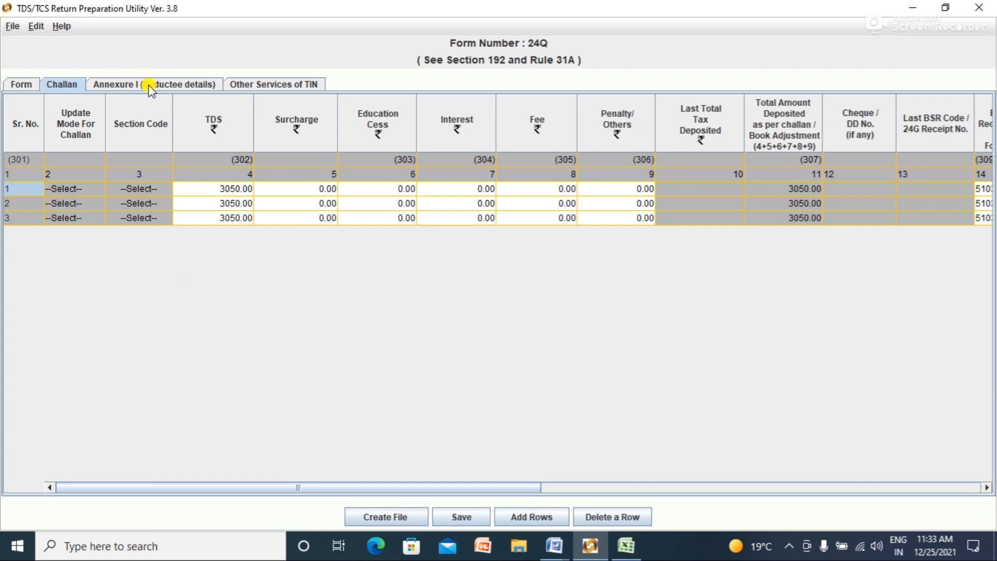
pyautogui.click(149, 85)
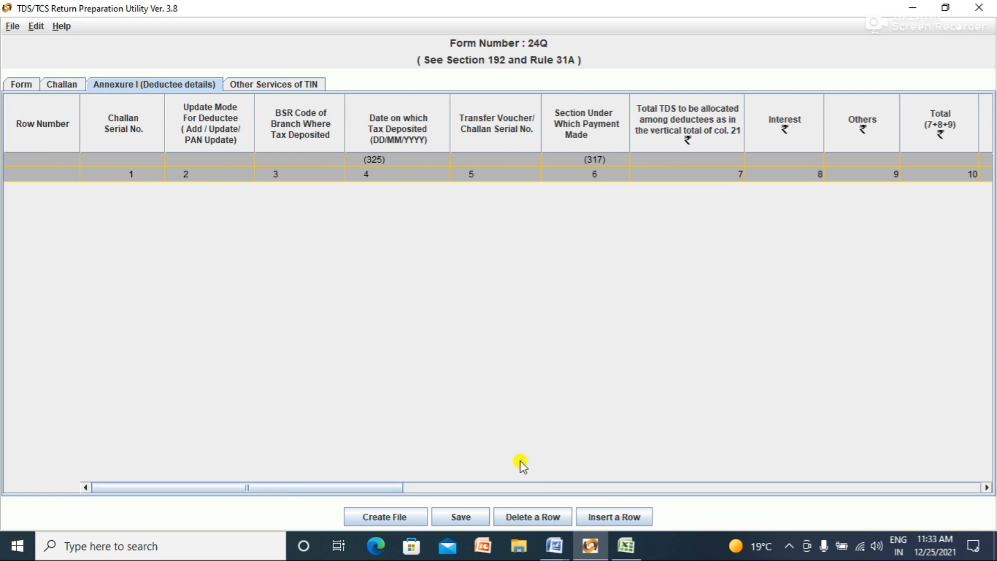
# Step: Bring up the Insert Rows dialog for adding Annexure I deductee records
pyautogui.click(603, 518)
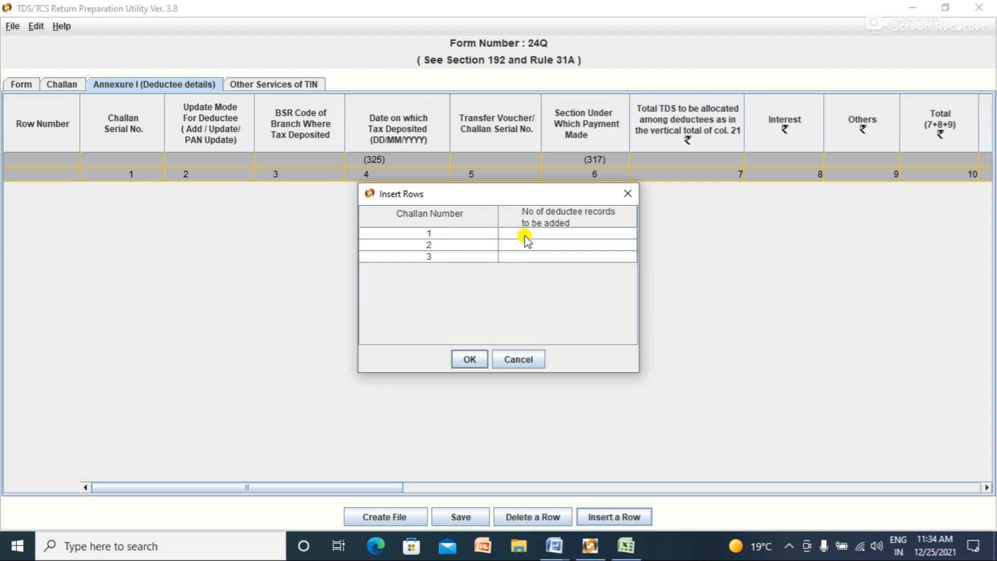
# Step: Review the Excel PAN details sheet before filling the per-challan record counts
pyautogui.click(526, 234)
pyautogui.click(529, 245)
pyautogui.click(532, 255)
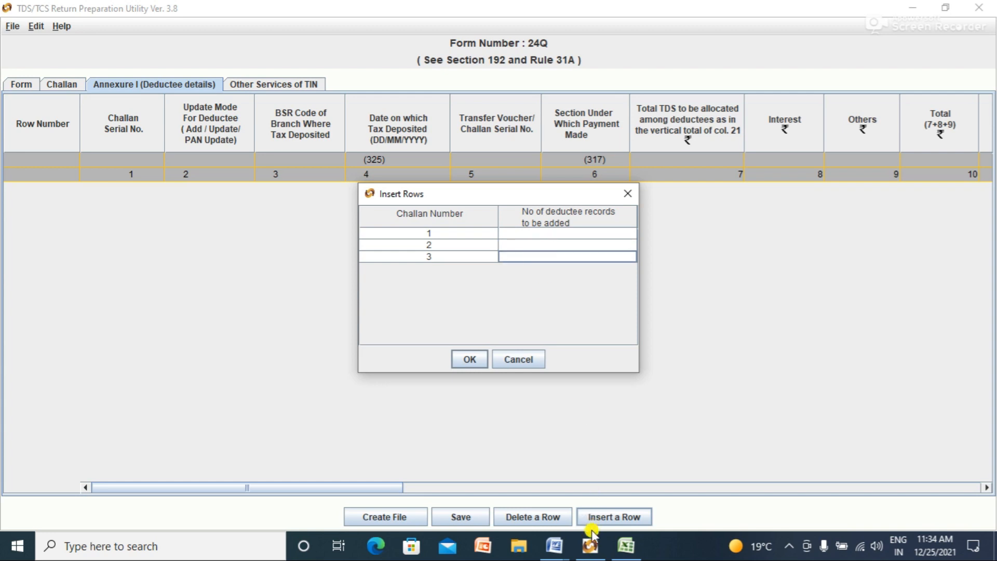
pyautogui.click(626, 545)
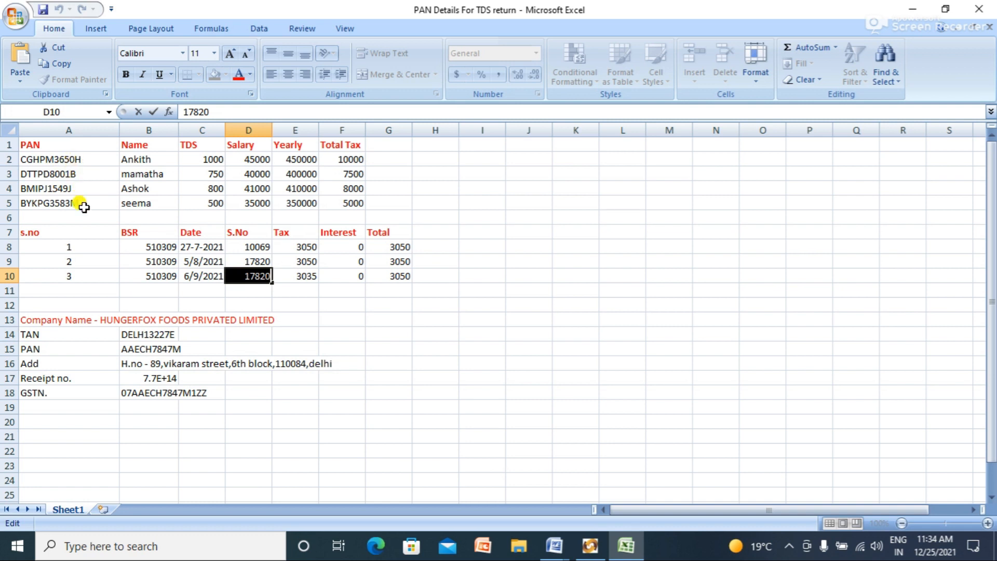
pyautogui.moveTo(627, 555)
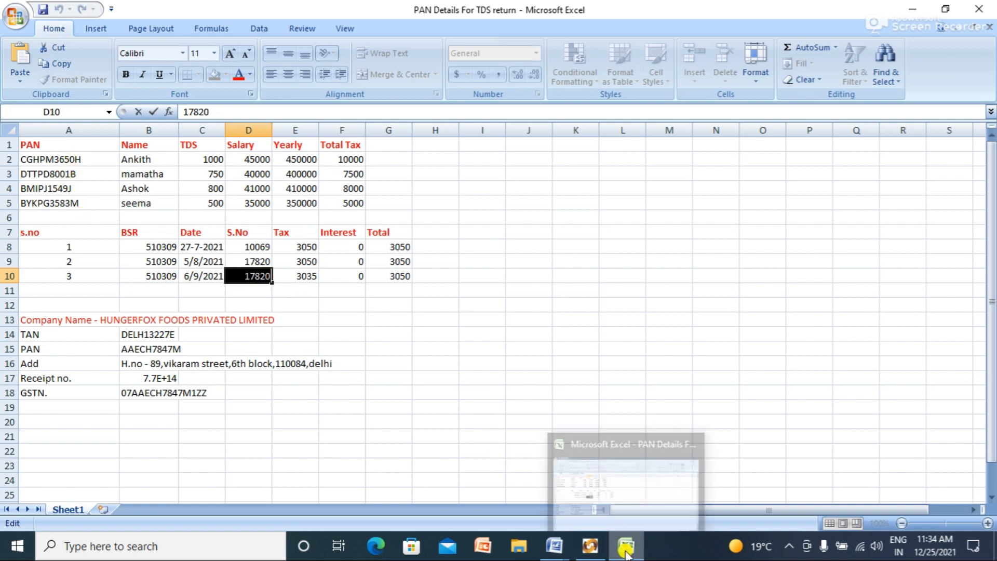
pyautogui.click(640, 495)
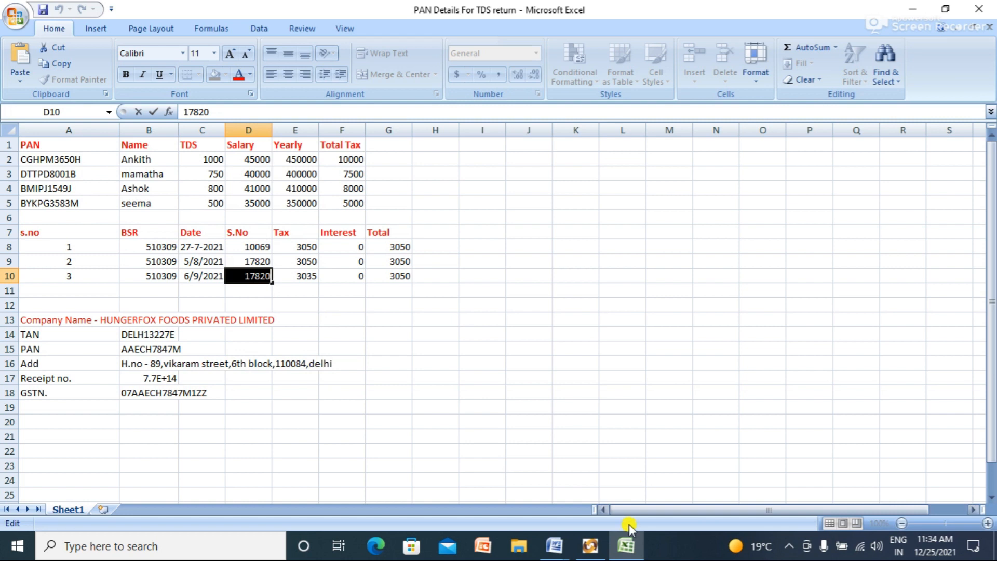
pyautogui.click(590, 545)
# Step: Enter 4 deductee records each for challans 1, 2 and 3 and confirm
pyautogui.click(522, 234)
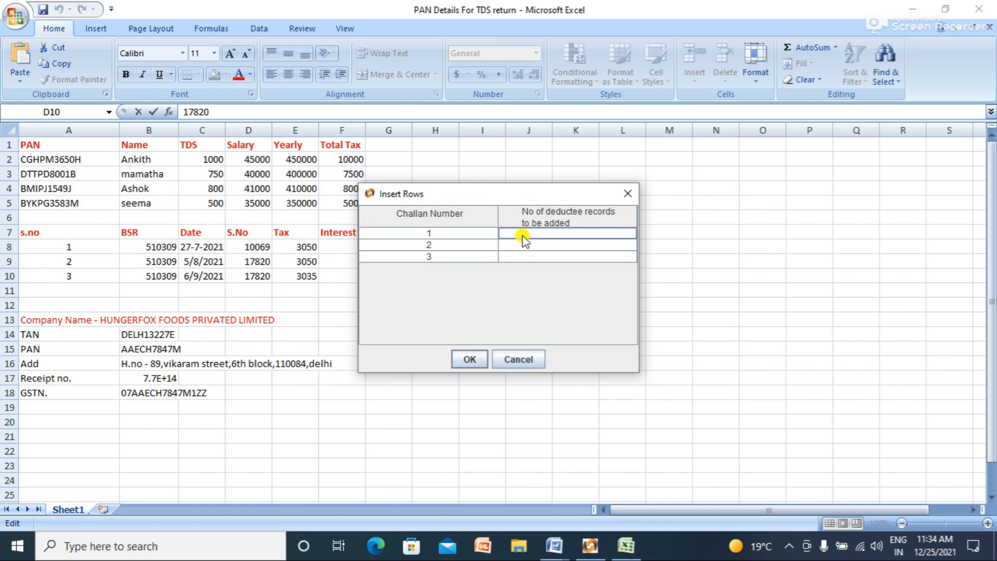
pyautogui.write('4')
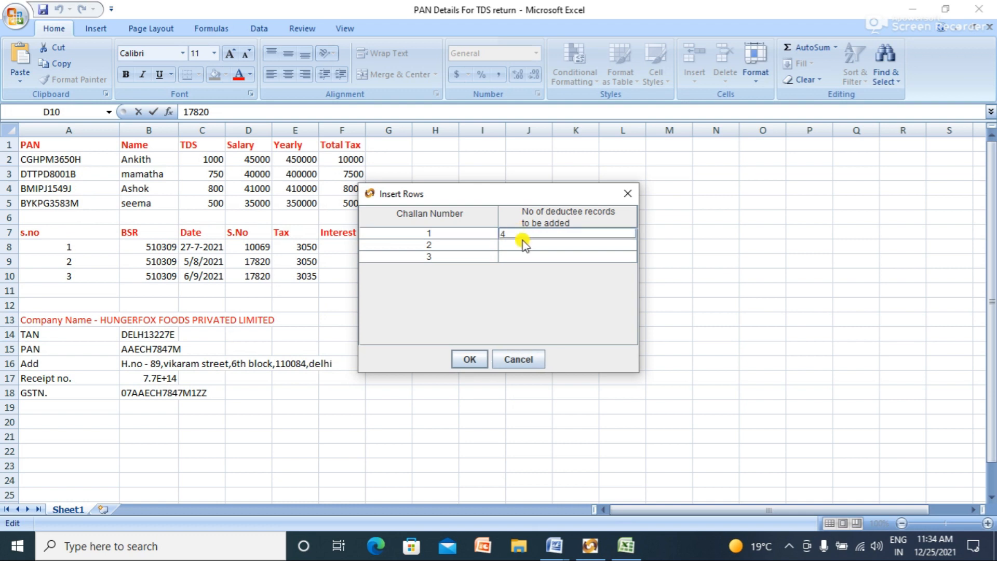
pyautogui.click(522, 245)
pyautogui.write('4')
pyautogui.click(520, 256)
pyautogui.write('4')
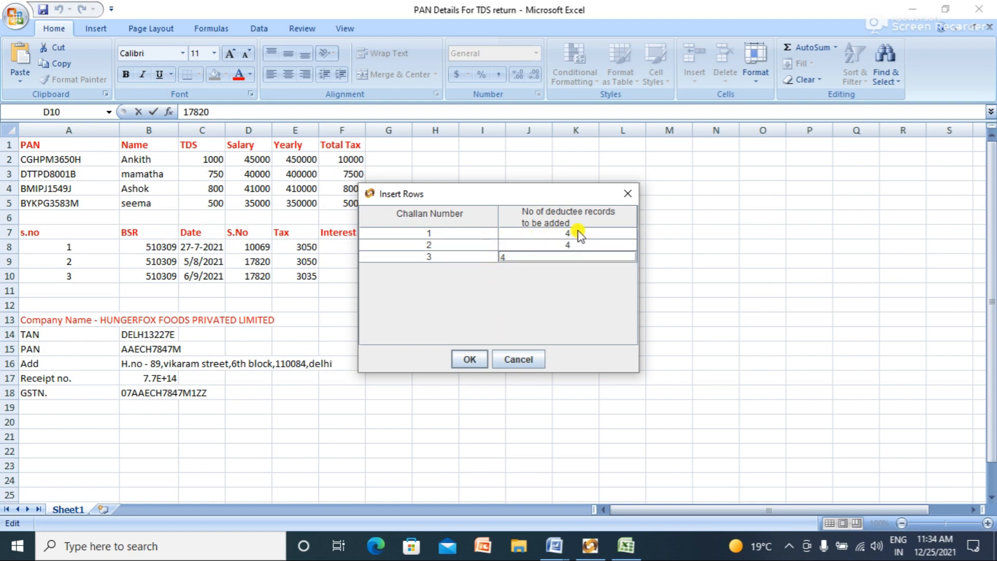
pyautogui.click(470, 360)
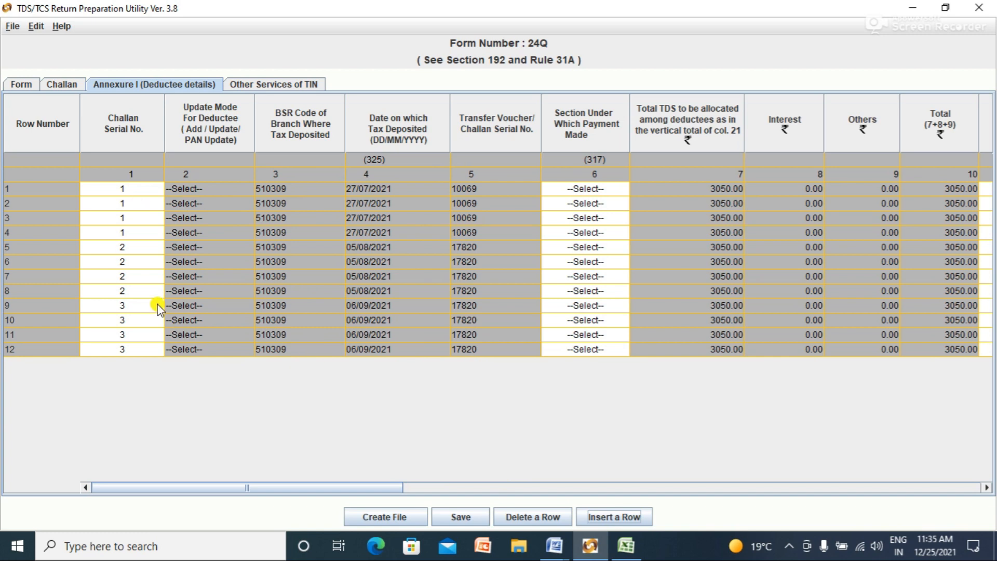
# Step: Look at row 1's section code options, then bring up the Word salary TDS notes
pyautogui.click(127, 218)
pyautogui.click(163, 216)
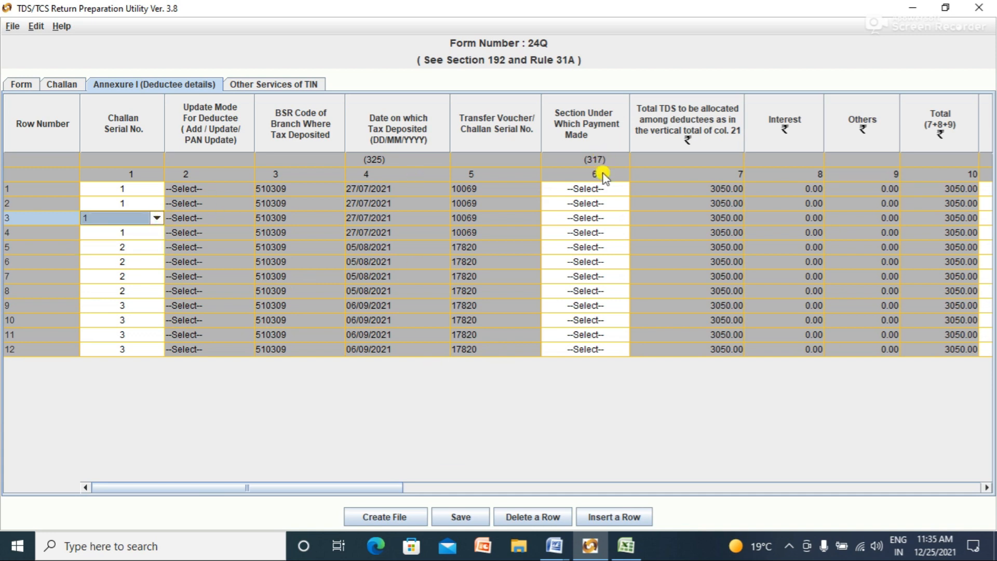
pyautogui.click(603, 188)
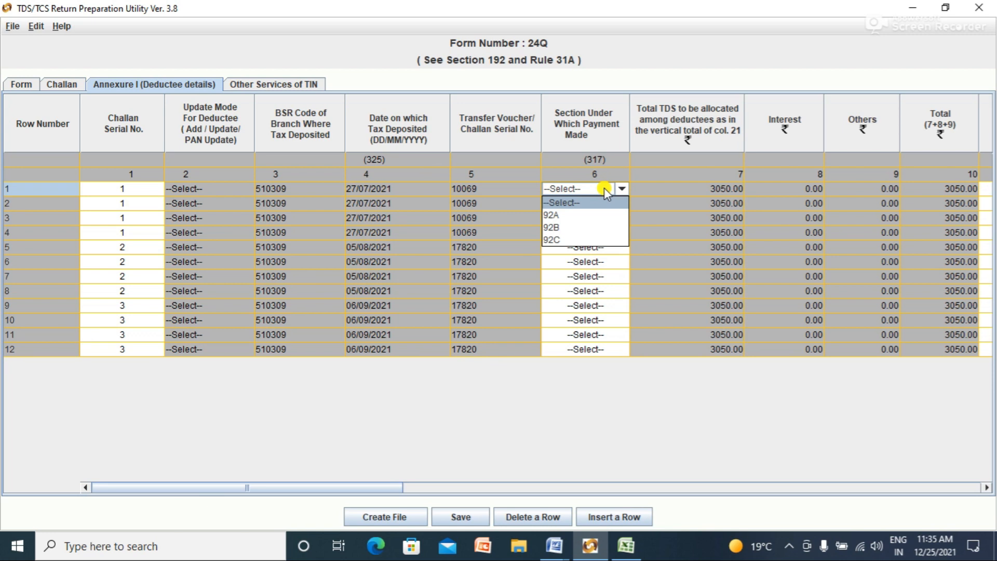
pyautogui.moveTo(558, 549)
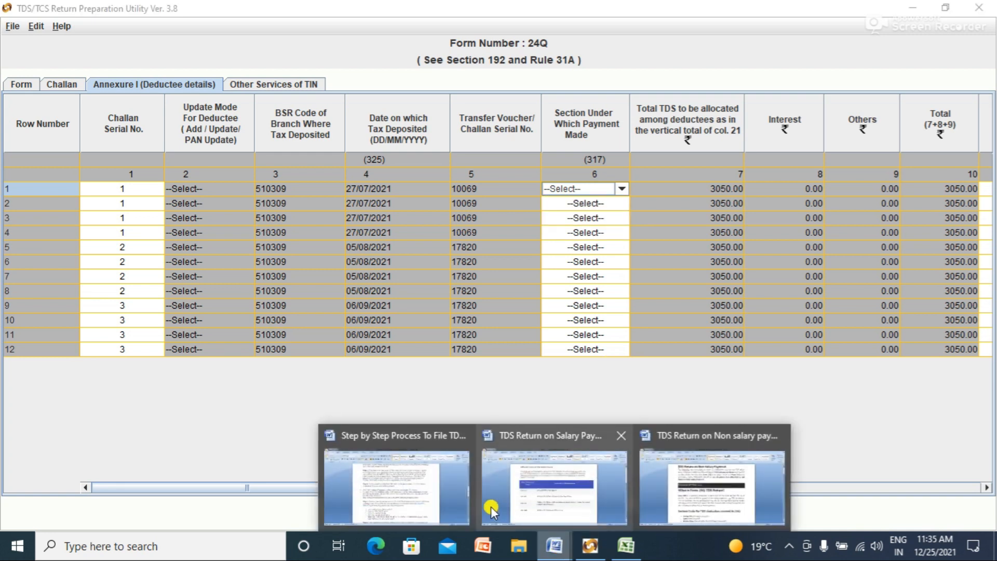
pyautogui.click(546, 489)
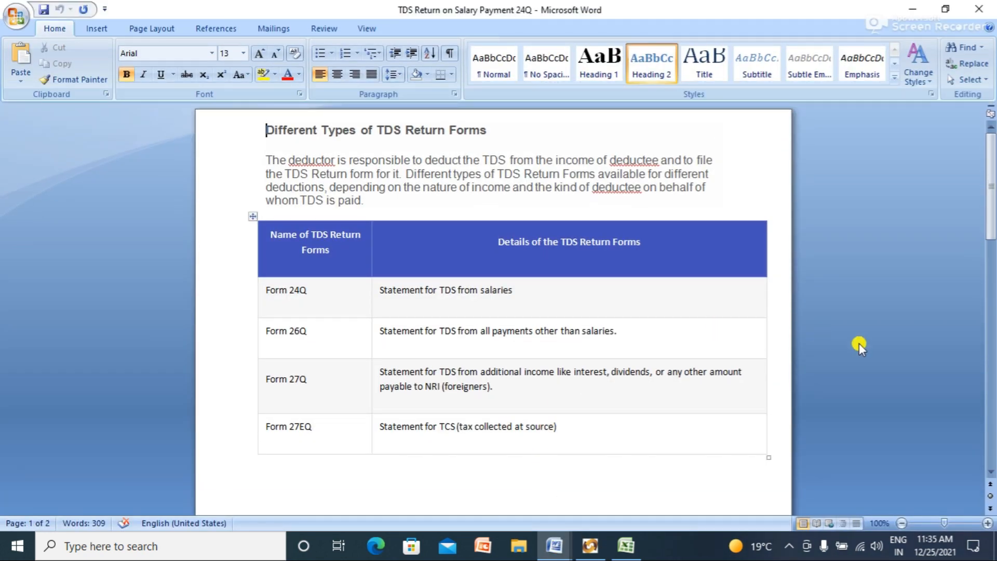
# Step: Scroll the Word notes to section codes 192A, 192B and 192C, then minimize Word
pyautogui.moveTo(991, 215); pyautogui.dragTo(993, 144)
pyautogui.moveTo(993, 142); pyautogui.dragTo(992, 318)
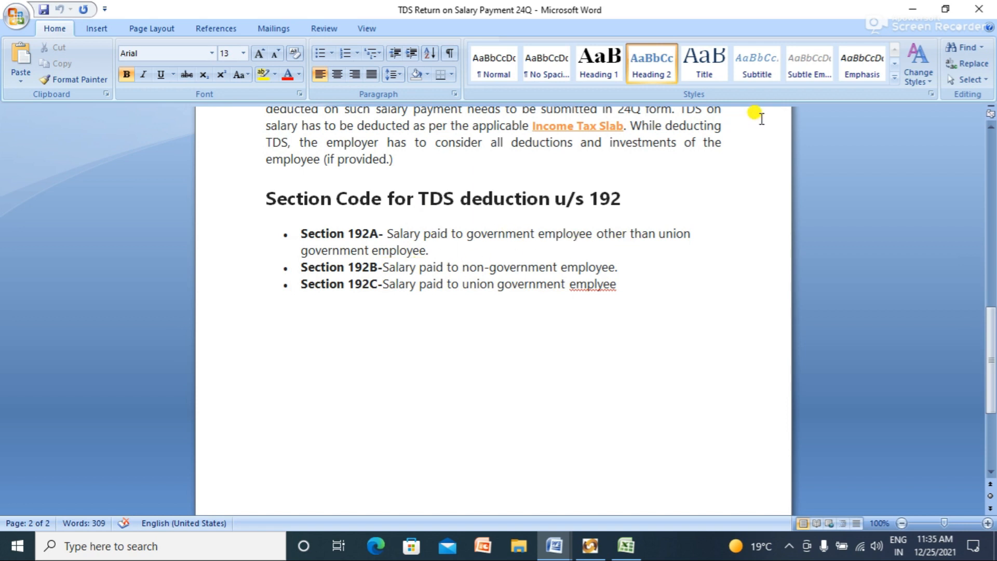
pyautogui.click(912, 9)
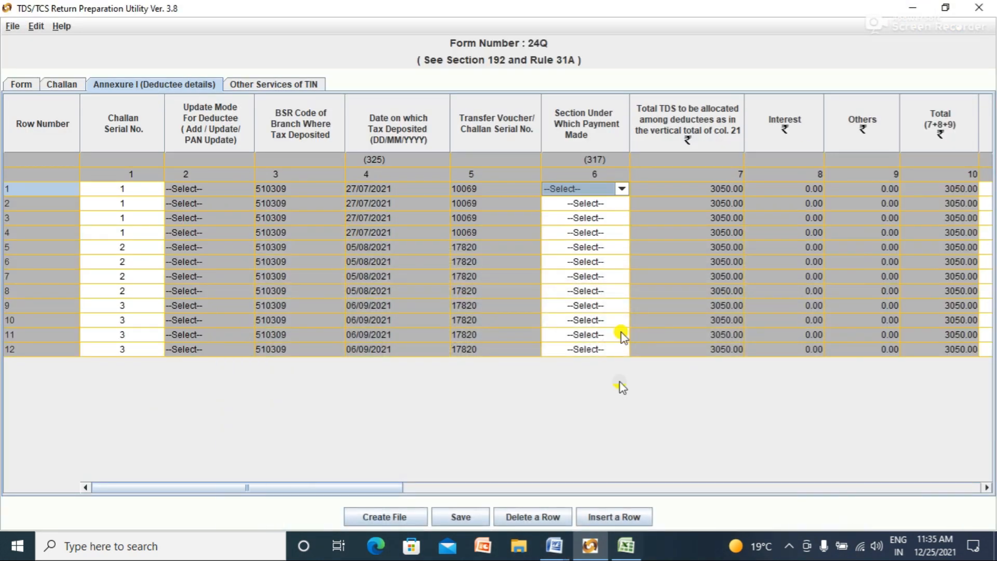
# Step: Set section 92B for deductee rows 1 to 3, rechecking the Word notes
pyautogui.click(622, 189)
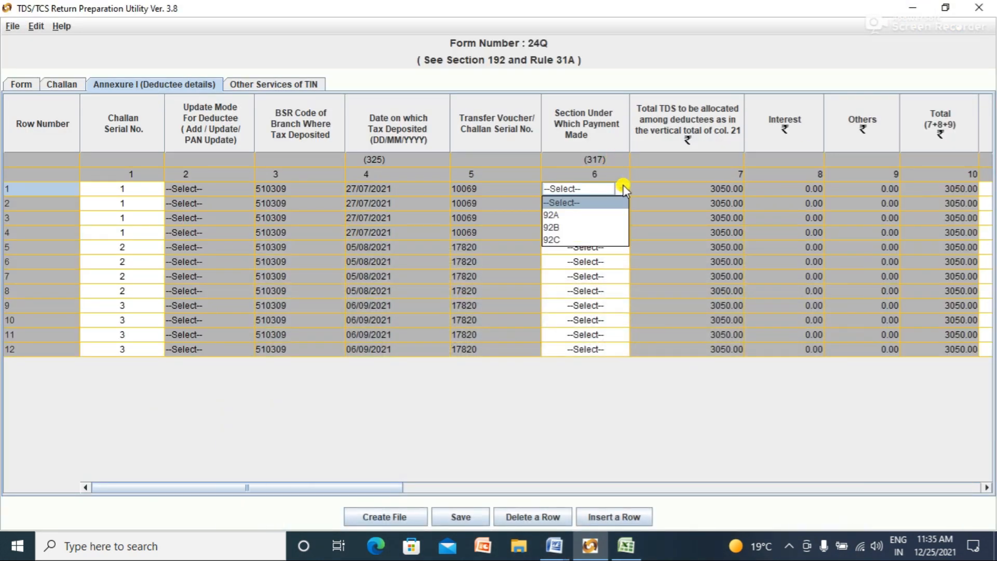
pyautogui.click(592, 227)
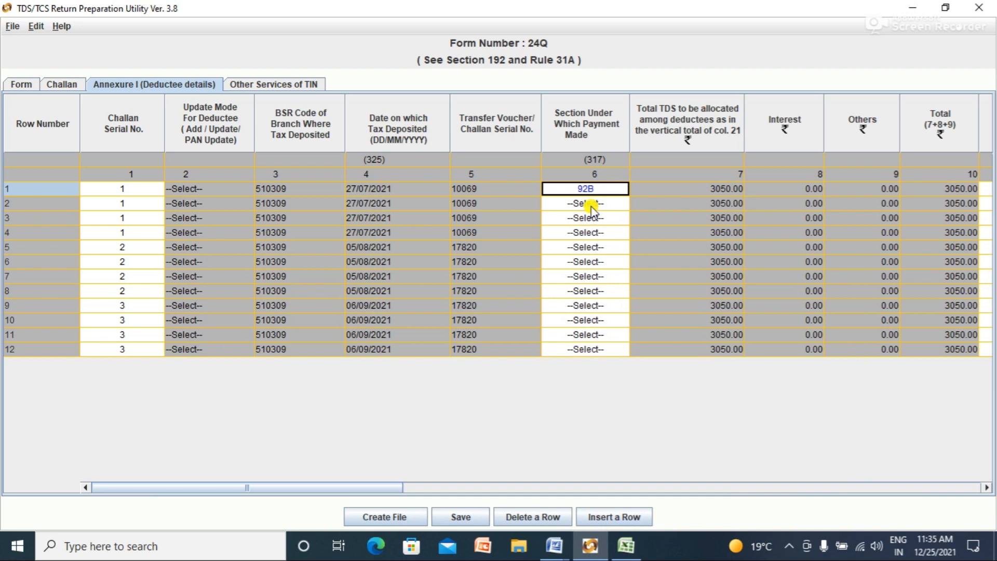
pyautogui.click(591, 203)
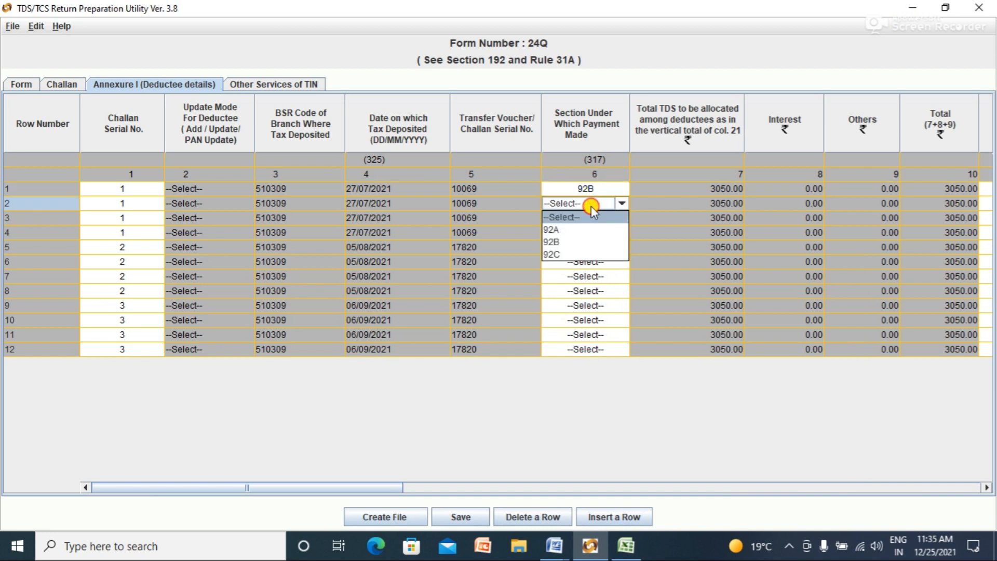
pyautogui.click(591, 242)
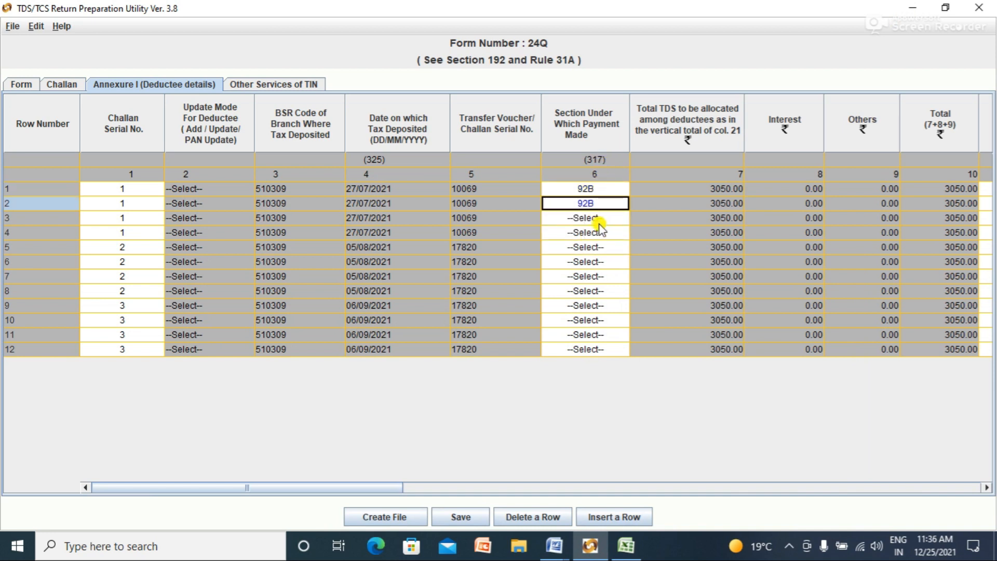
pyautogui.click(596, 217)
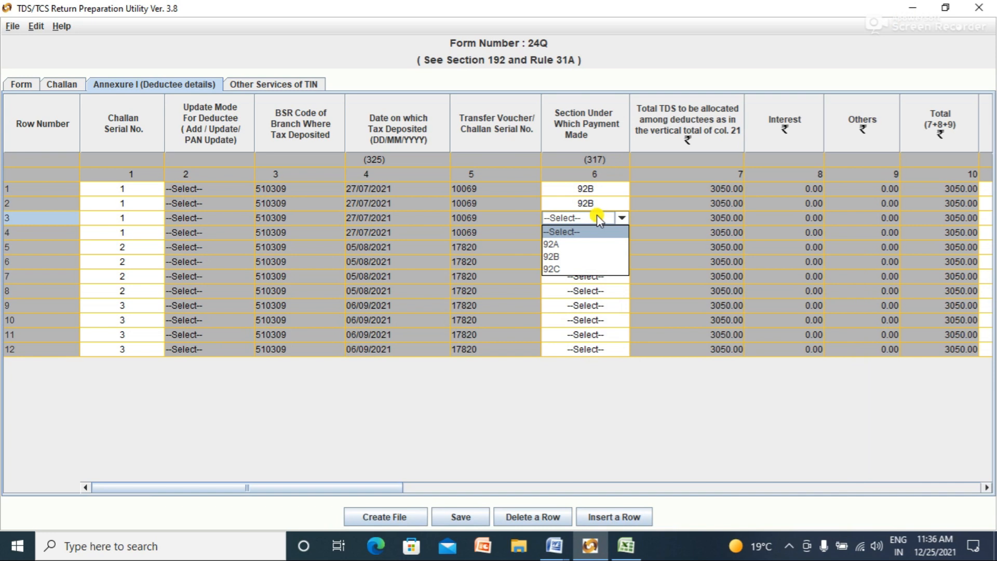
pyautogui.click(581, 256)
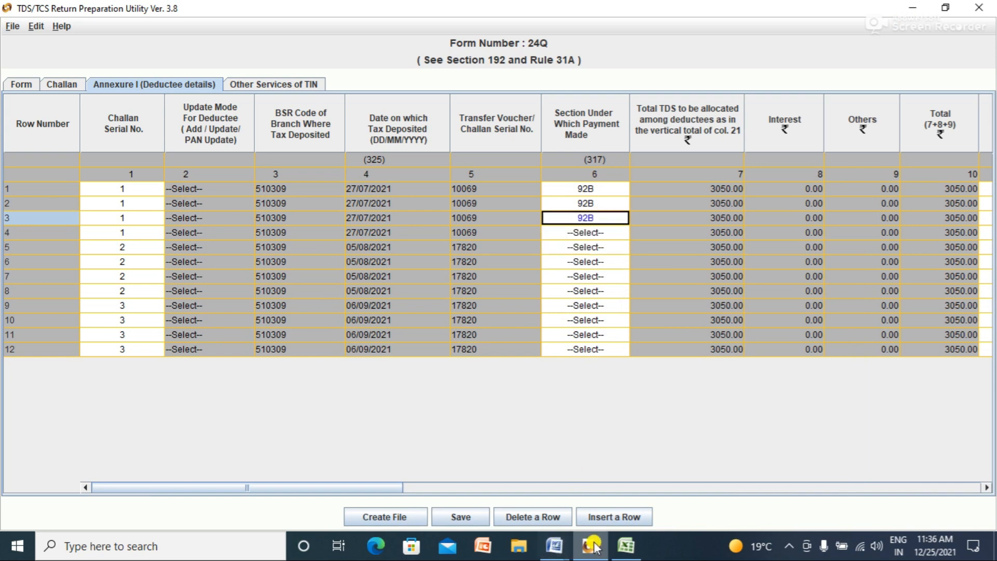
pyautogui.click(554, 545)
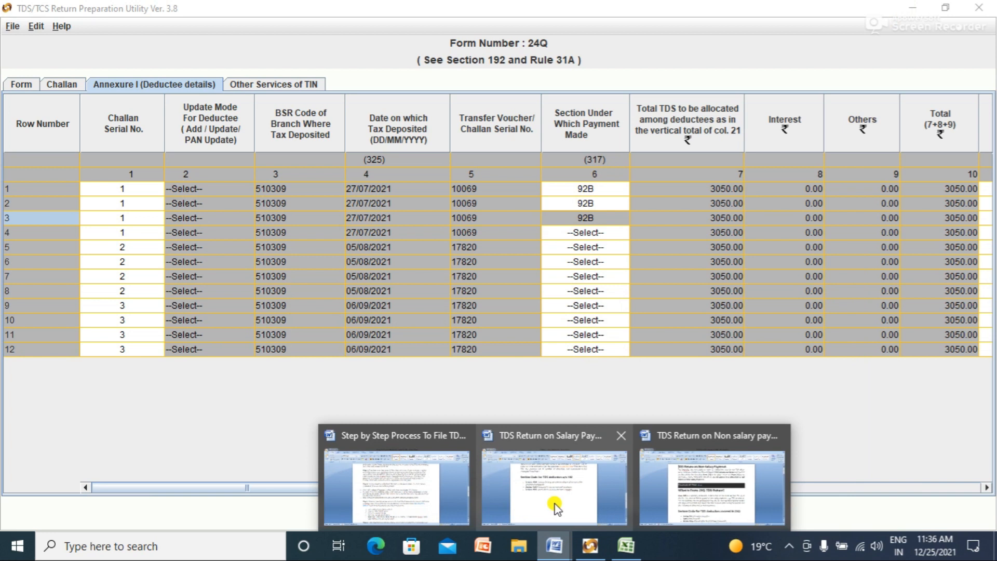
pyautogui.click(548, 511)
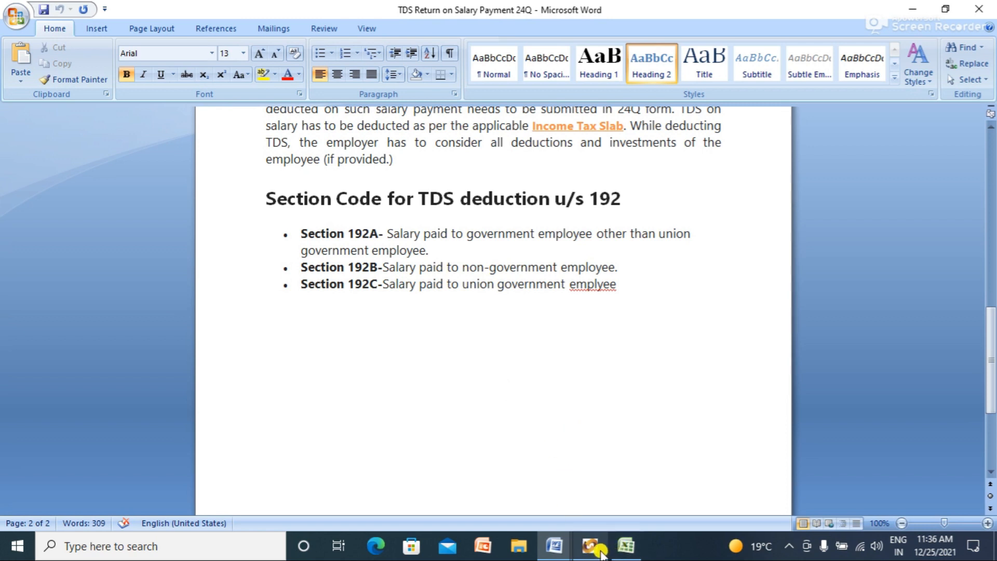
pyautogui.click(596, 457)
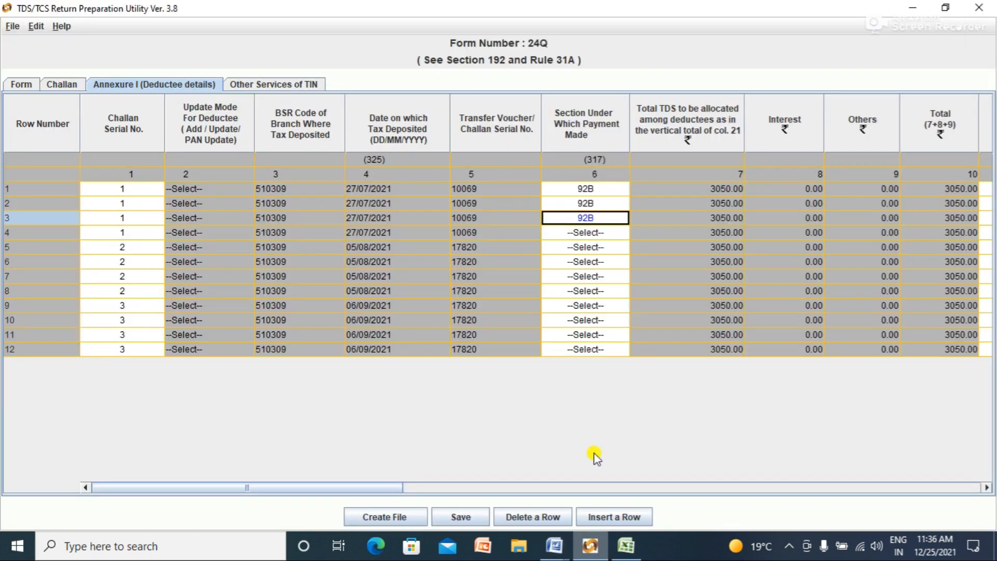
# Step: Set section 92B for the remaining rows through 12, correcting row 7 from 92C
pyautogui.click(613, 234)
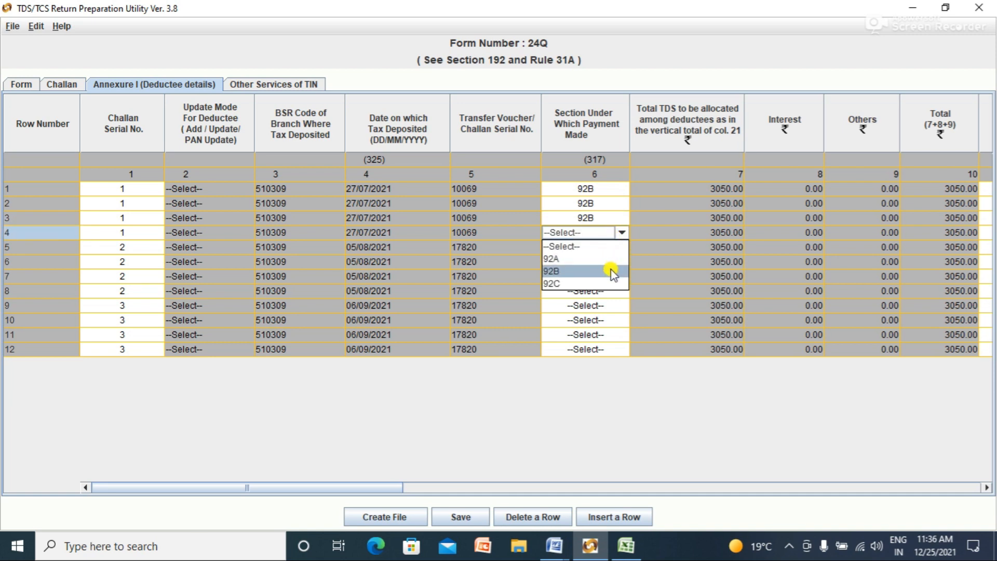
pyautogui.click(611, 271)
pyautogui.click(619, 252)
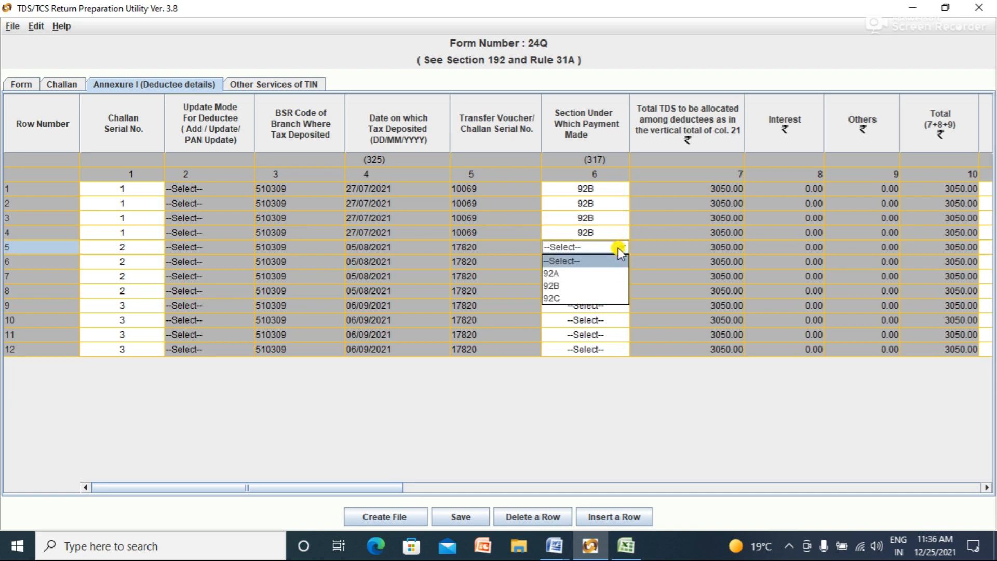
pyautogui.click(615, 284)
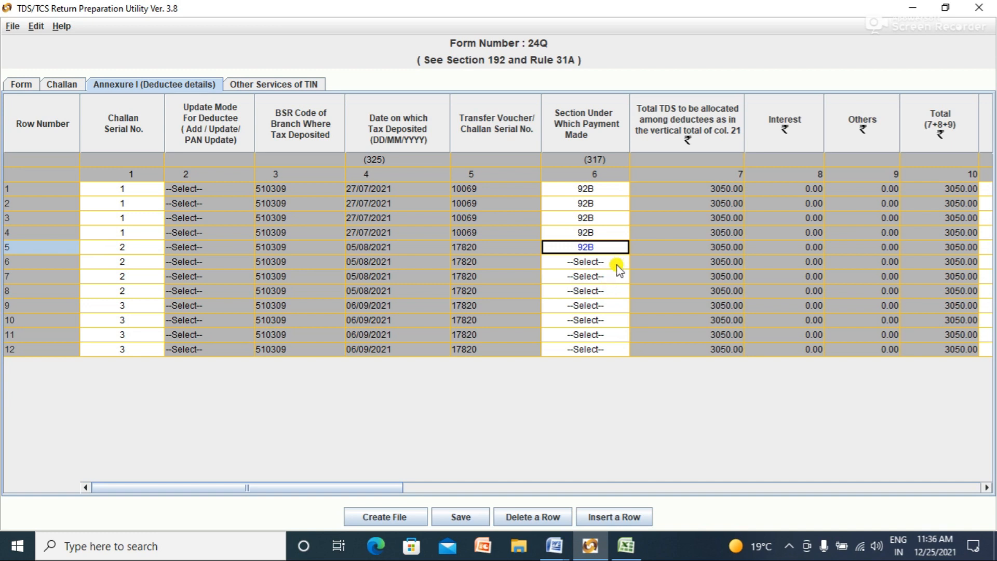
pyautogui.click(617, 265)
pyautogui.click(604, 294)
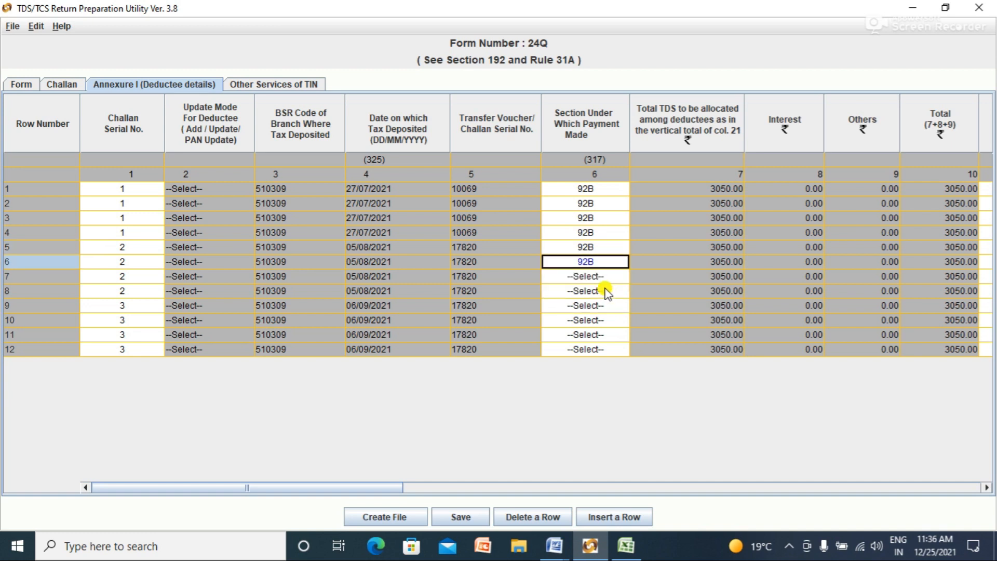
pyautogui.click(605, 276)
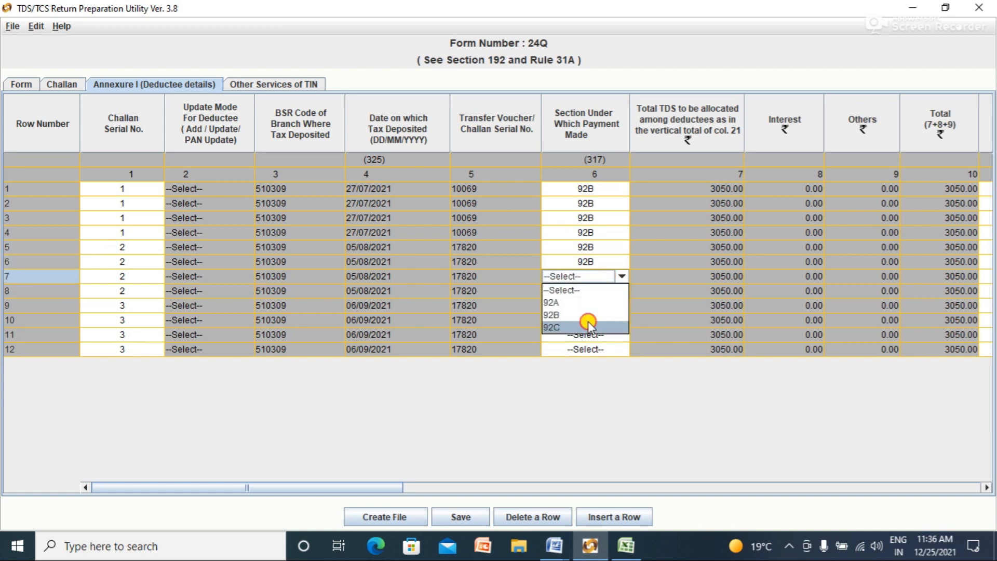
pyautogui.click(588, 321)
pyautogui.click(606, 276)
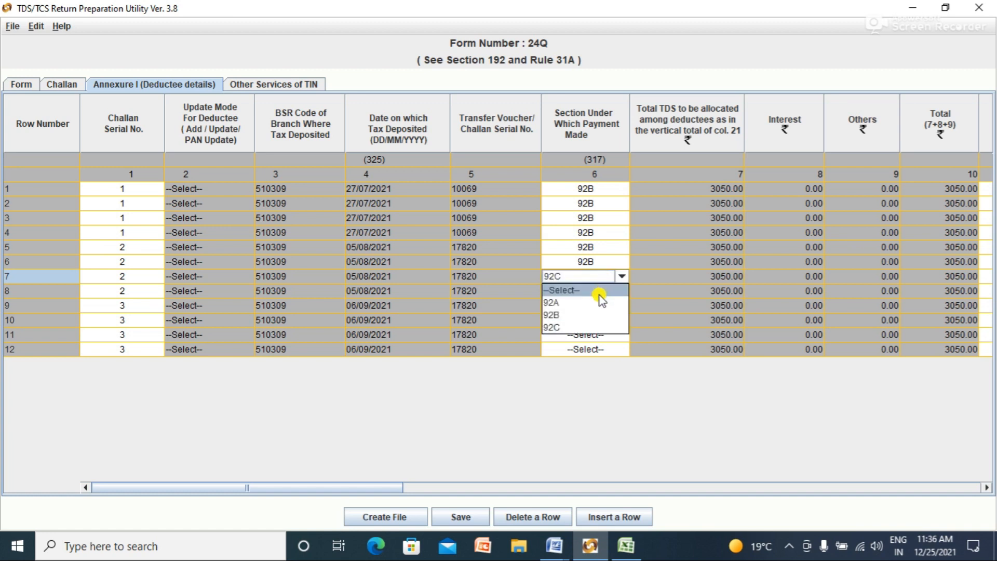
pyautogui.click(602, 314)
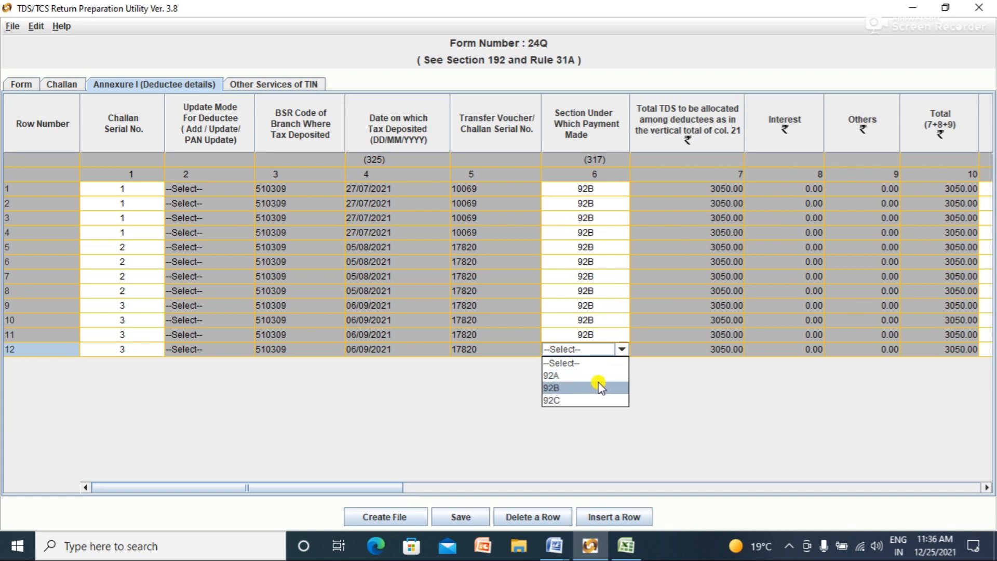
pyautogui.click(600, 386)
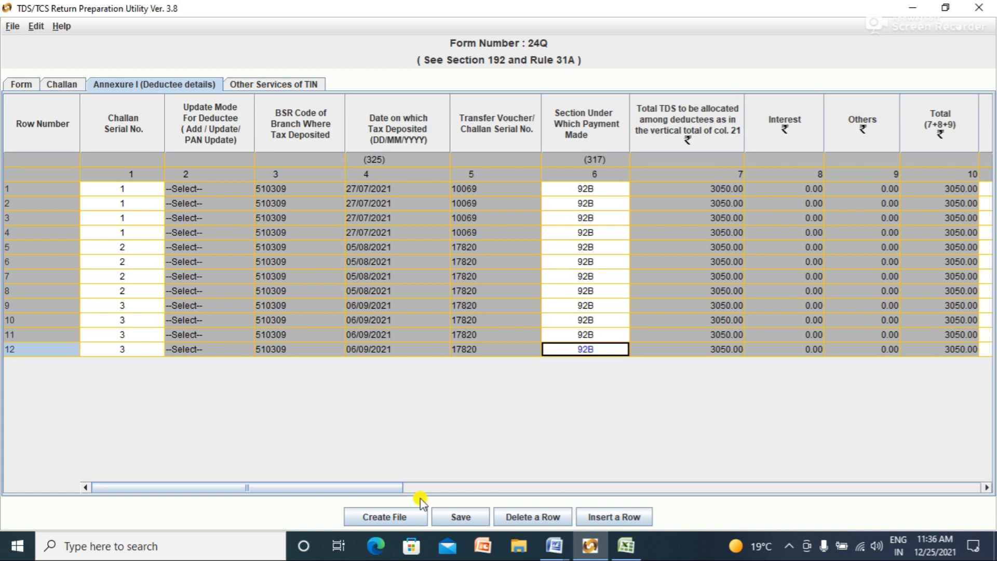
pyautogui.moveTo(399, 491); pyautogui.dragTo(538, 491)
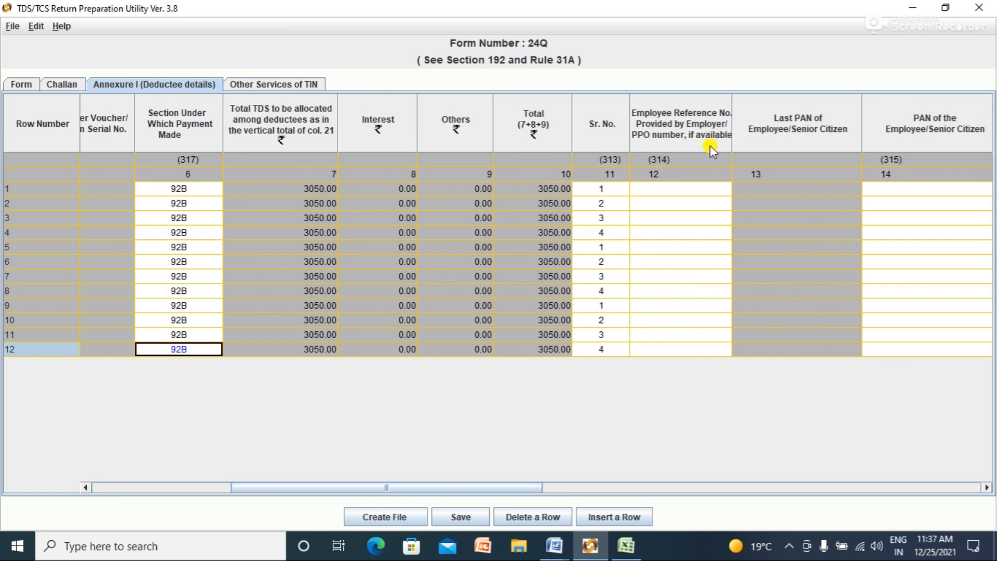
# Step: Enter Employee Reference Nos. 1 through 6 for deductee rows 1–6 of Annexure I
pyautogui.click(685, 190)
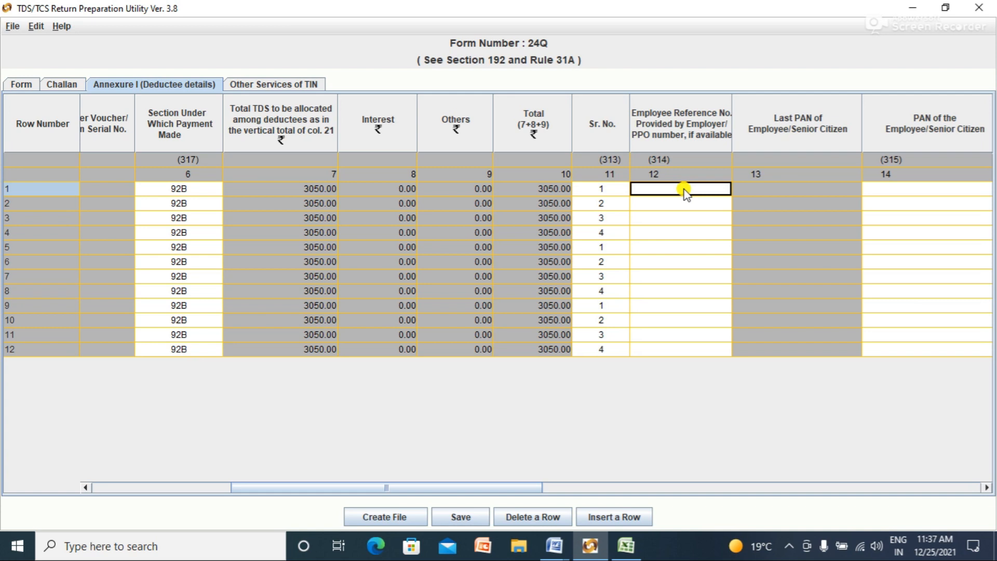
pyautogui.write('1')
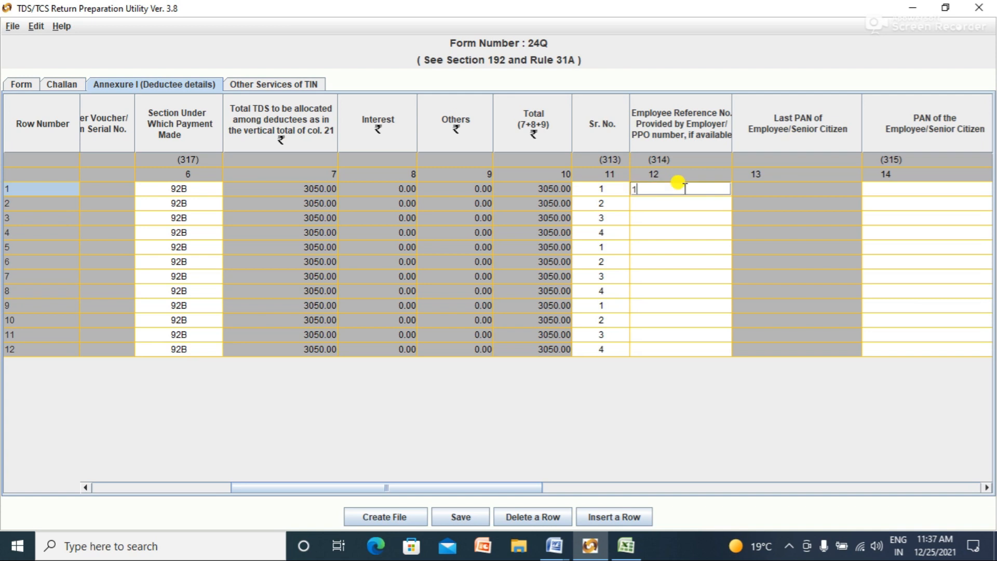
pyautogui.click(681, 206)
pyautogui.write('2')
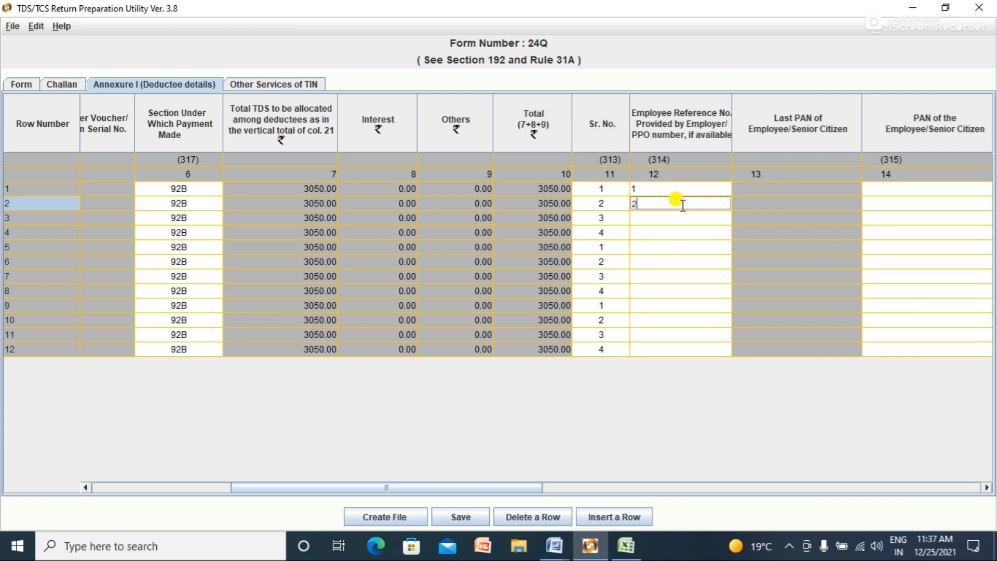
pyautogui.click(675, 220)
pyautogui.write('3')
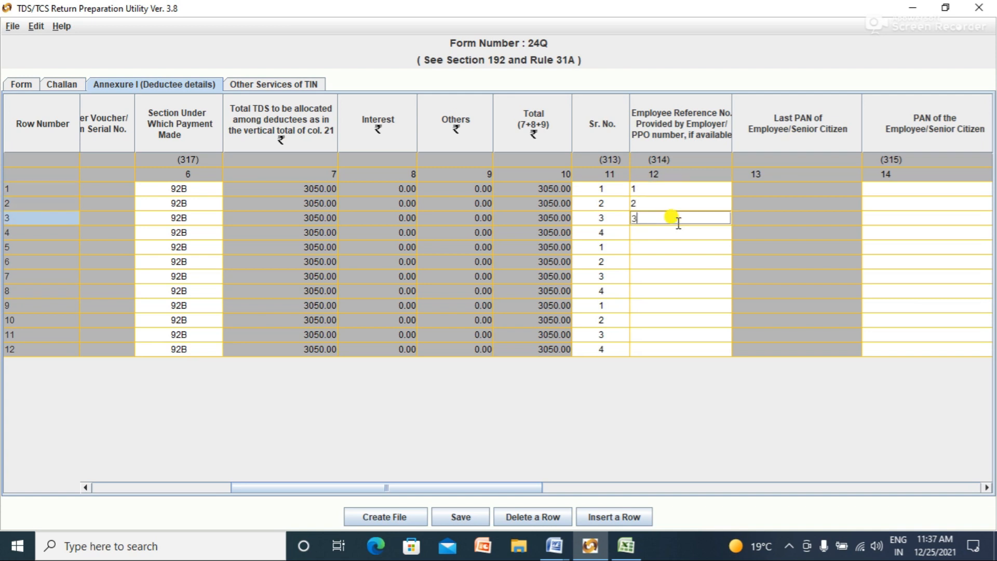
pyautogui.press('Return')
pyautogui.write('4')
pyautogui.press('Return')
pyautogui.write('5')
pyautogui.press('Return')
pyautogui.write('6')
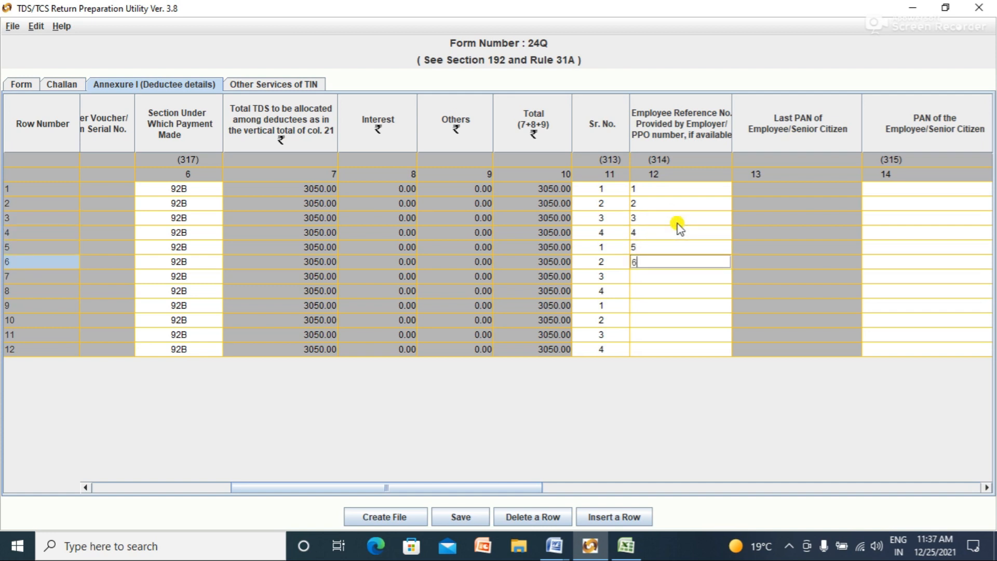
pyautogui.press('Return')
# Step: Continue the Employee Reference Nos. with 7 through 12 for rows 7–12
pyautogui.write('7')
pyautogui.press('Return')
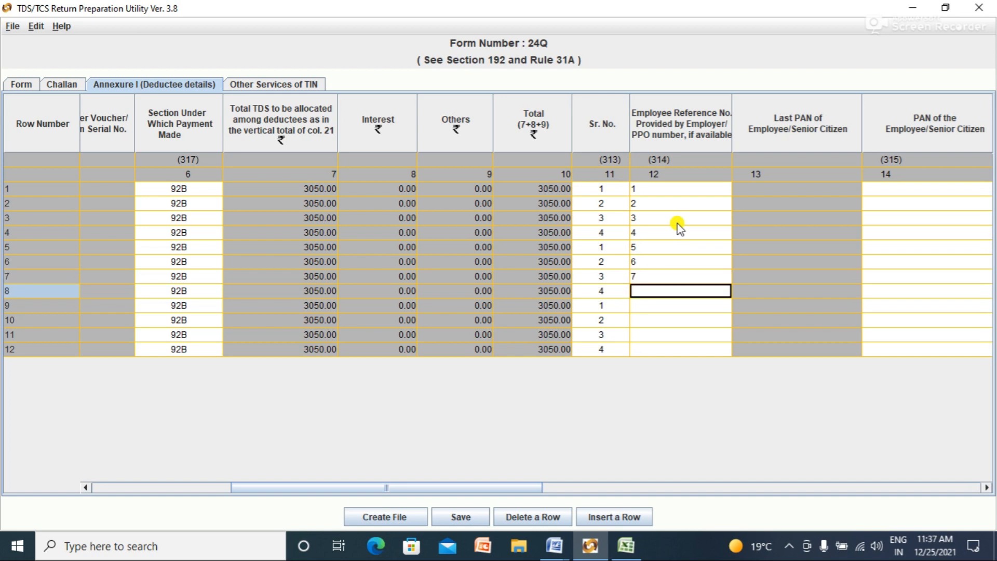
pyautogui.write('8')
pyautogui.press('Return')
pyautogui.write('9')
pyautogui.press('Return')
pyautogui.write('10')
pyautogui.press('Return')
pyautogui.write('1')
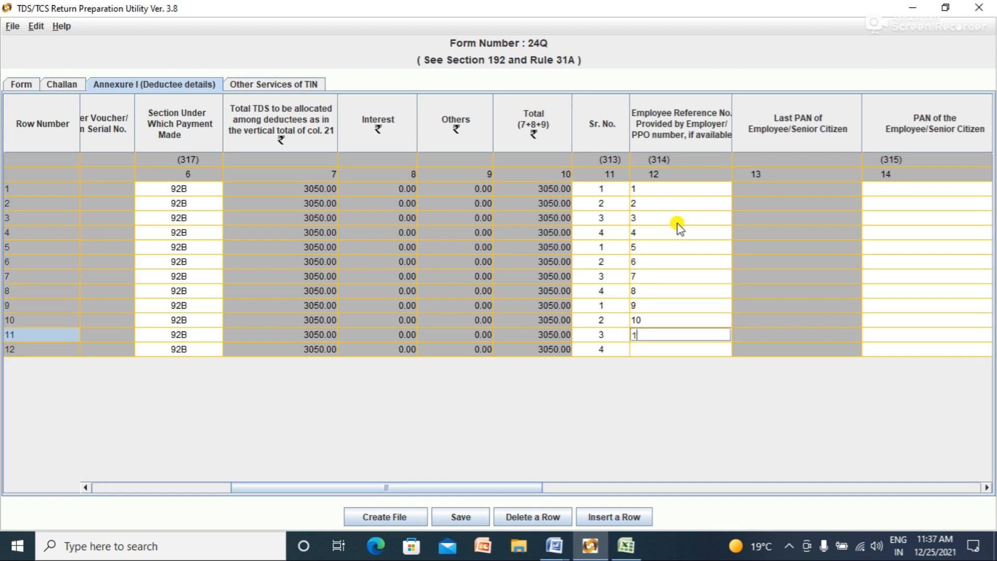
pyautogui.write('1')
pyautogui.press('Return')
pyautogui.write('12')
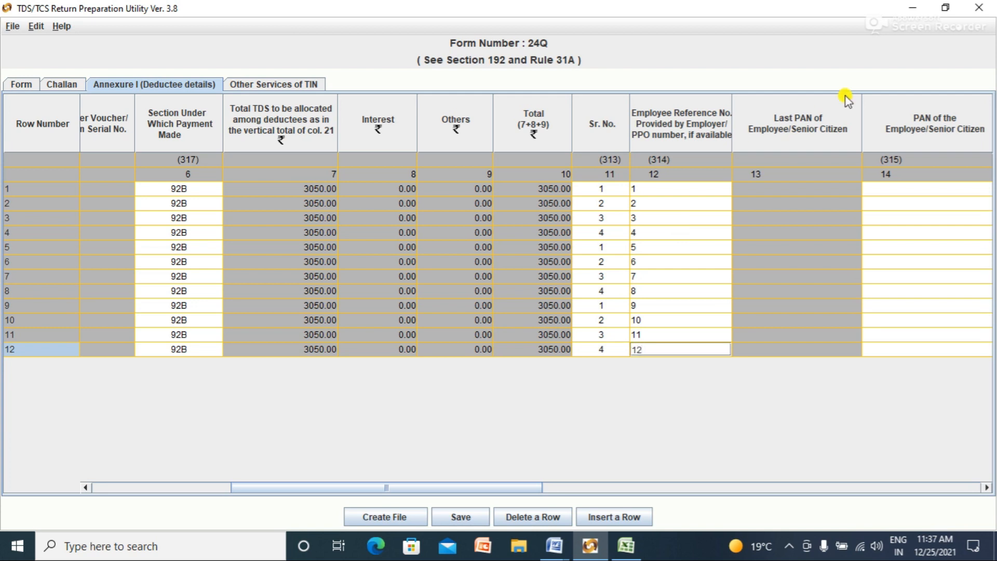
# Step: Scroll the grid to the Surcharge column and enter 0 Surcharge for rows 1–4
pyautogui.moveTo(530, 487); pyautogui.dragTo(654, 486)
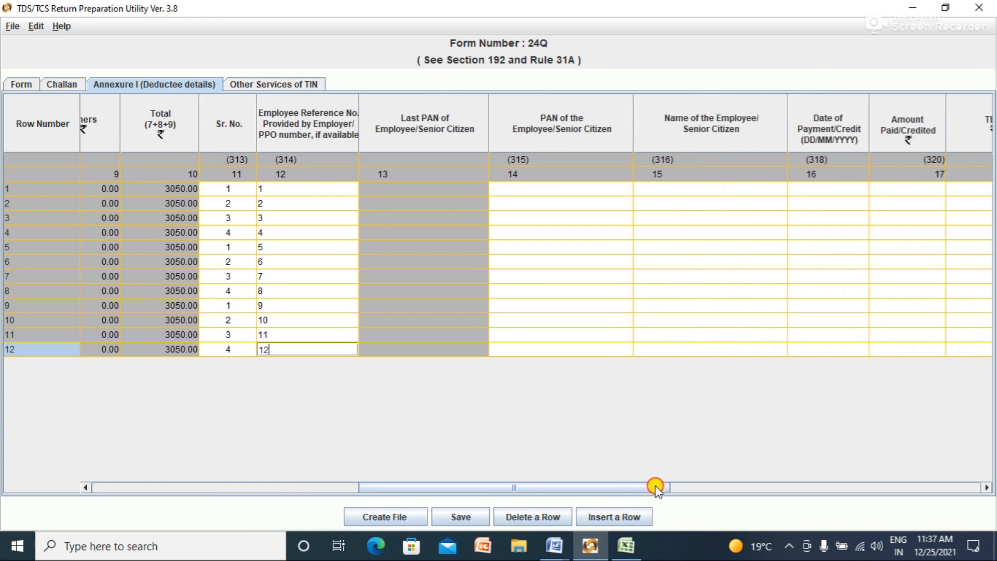
pyautogui.click(527, 191)
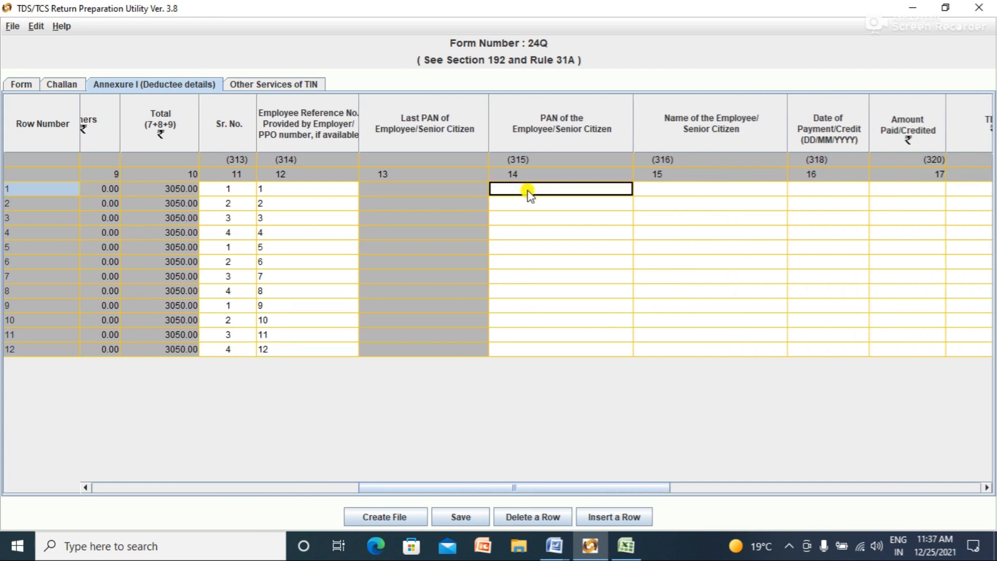
pyautogui.moveTo(658, 487); pyautogui.dragTo(737, 487)
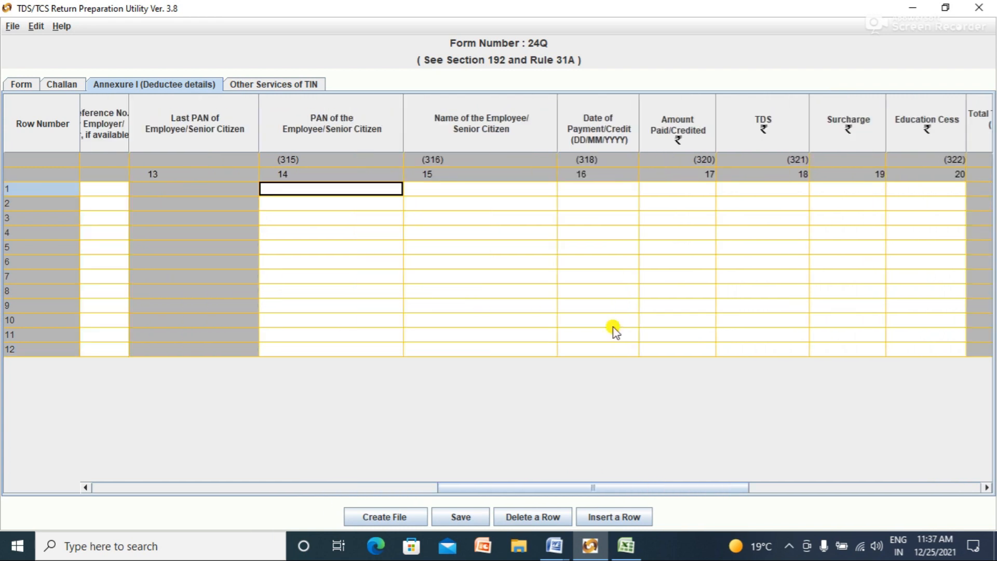
pyautogui.click(607, 188)
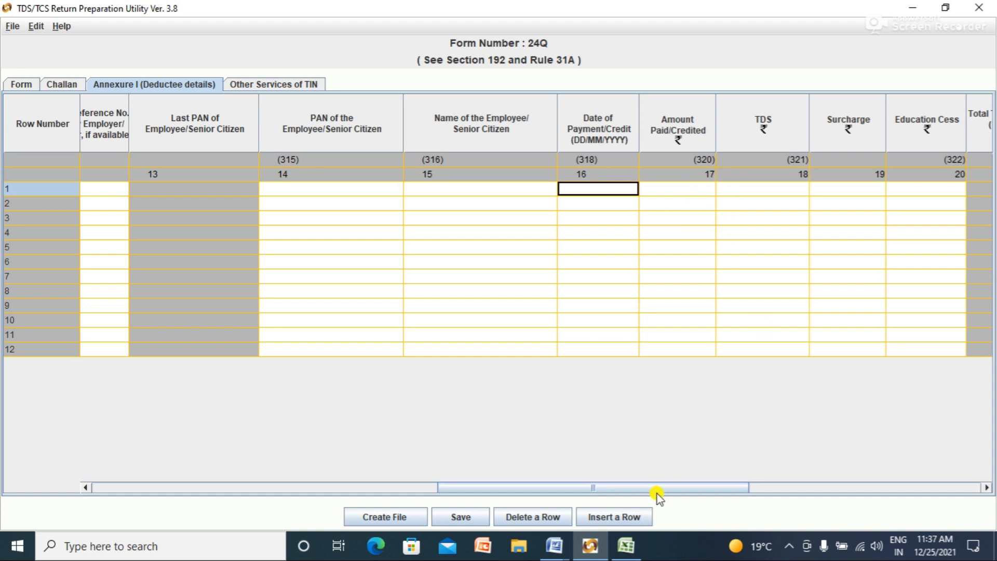
pyautogui.moveTo(664, 489); pyautogui.dragTo(748, 478)
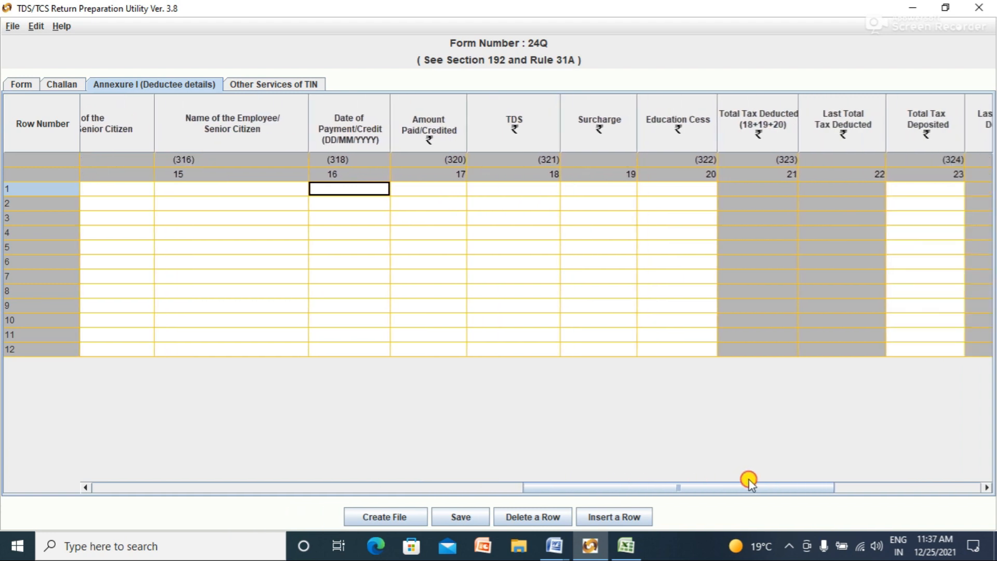
pyautogui.click(597, 190)
pyautogui.write('0')
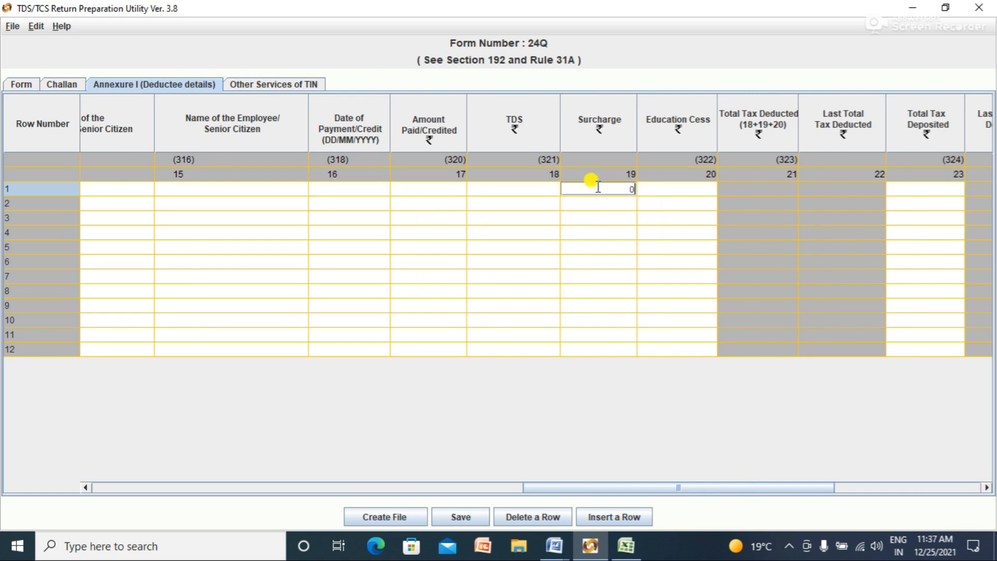
pyautogui.click(598, 206)
pyautogui.write('0')
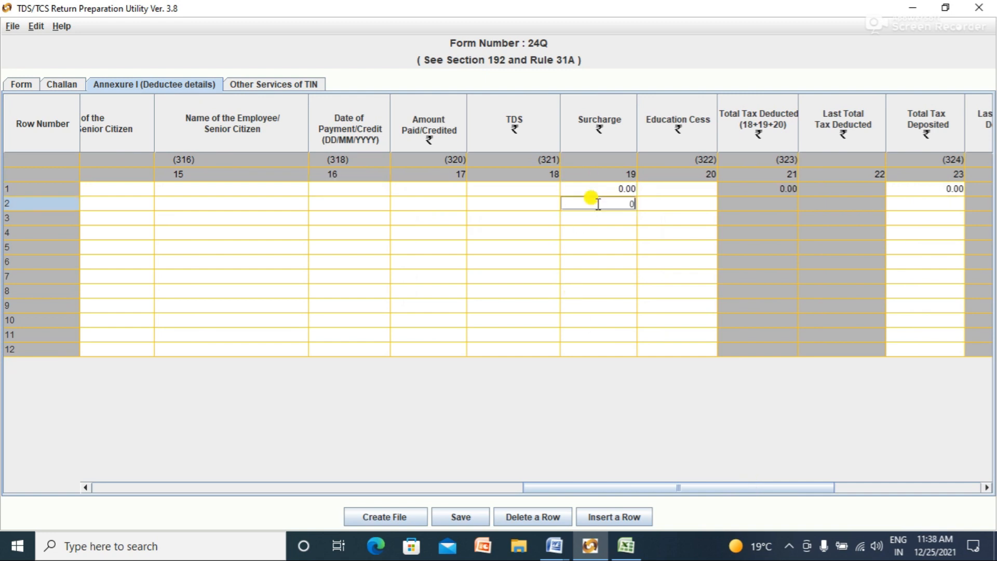
pyautogui.click(607, 218)
pyautogui.write('0')
pyautogui.click(608, 233)
pyautogui.write('0')
# Step: Enter 0 Surcharge for the remaining deductee rows down to row 12
pyautogui.click(606, 248)
pyautogui.write('0')
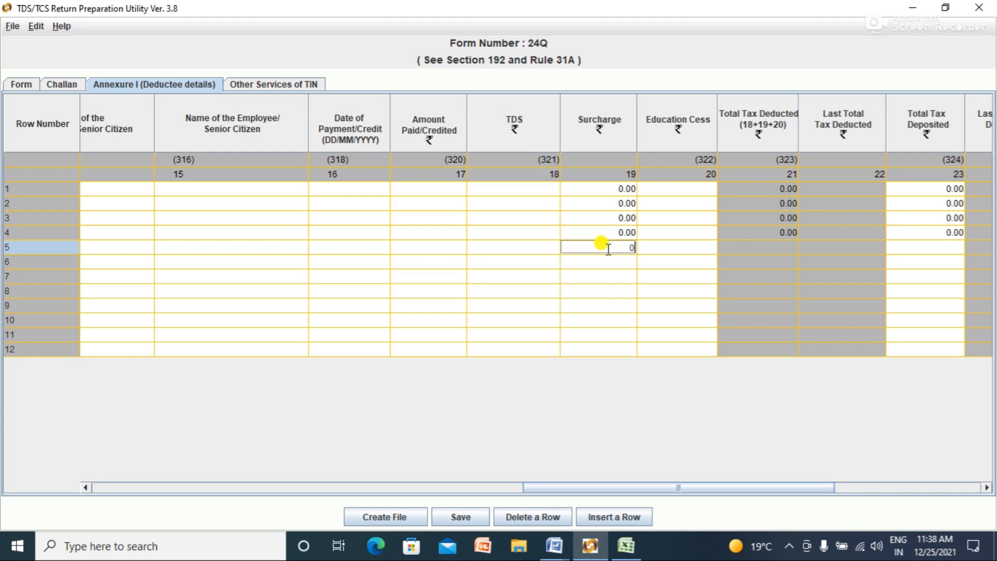
pyautogui.click(611, 262)
pyautogui.write('0')
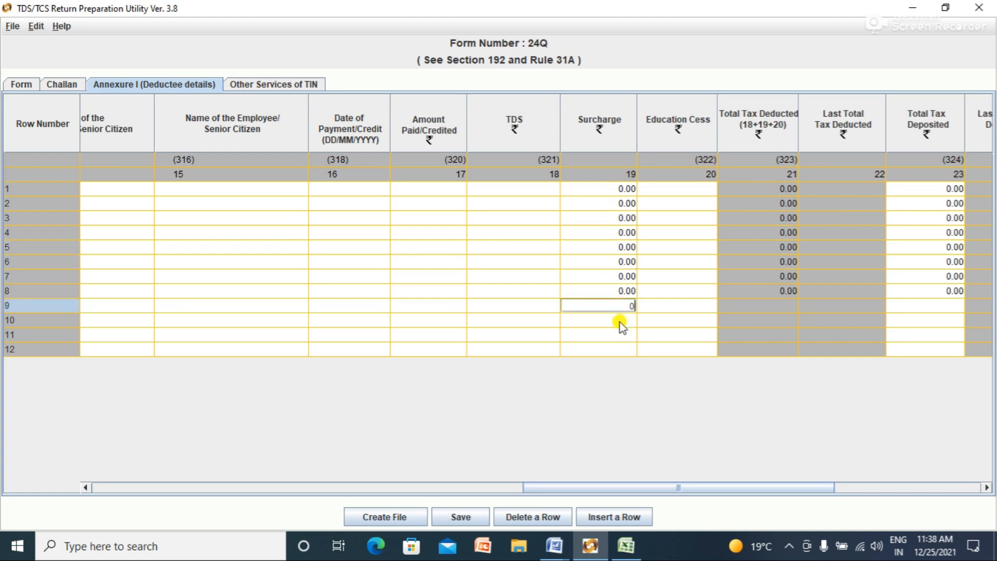
pyautogui.click(622, 324)
pyautogui.write('0')
pyautogui.click(623, 335)
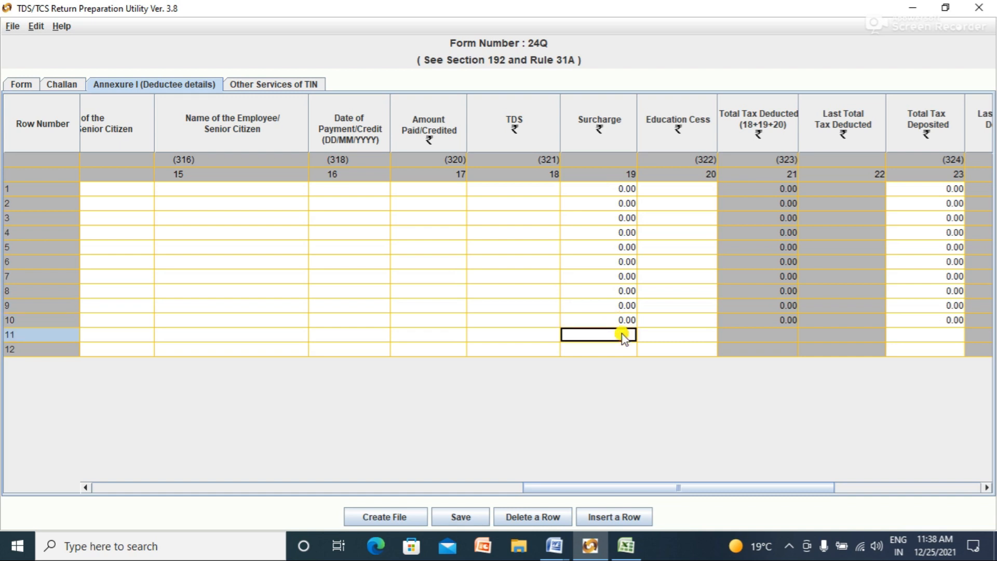
pyautogui.write('0')
pyautogui.press('Return')
pyautogui.write('0')
# Step: Enter 0 Education Cess for deductee rows 1–3
pyautogui.click(673, 190)
pyautogui.write('0')
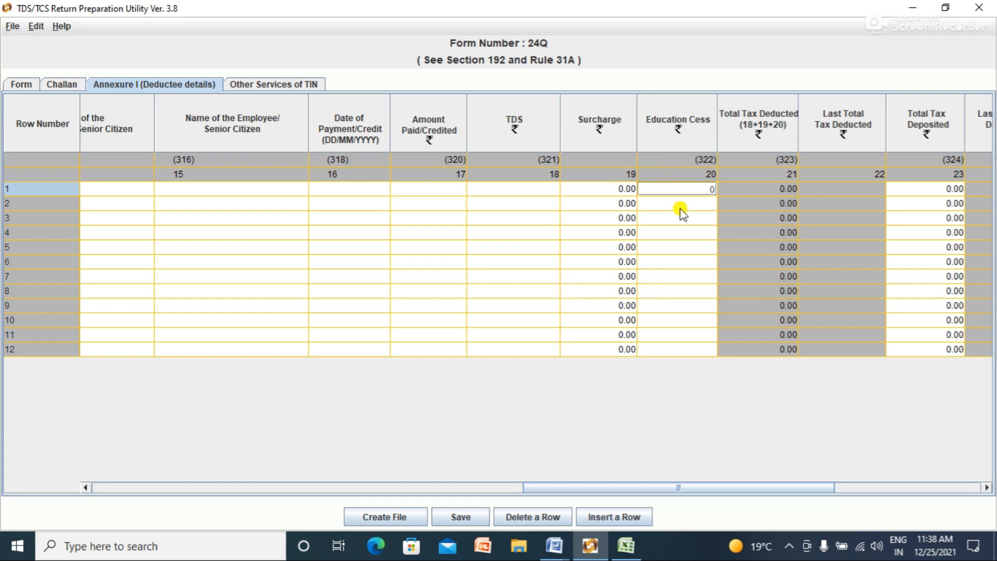
pyautogui.click(676, 202)
pyautogui.write('0')
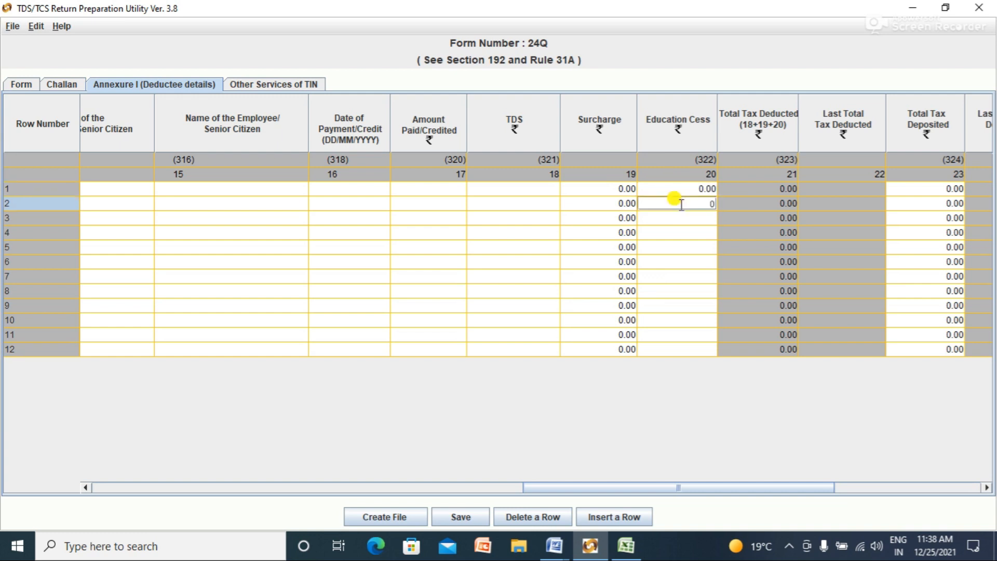
pyautogui.click(676, 217)
pyautogui.write('0')
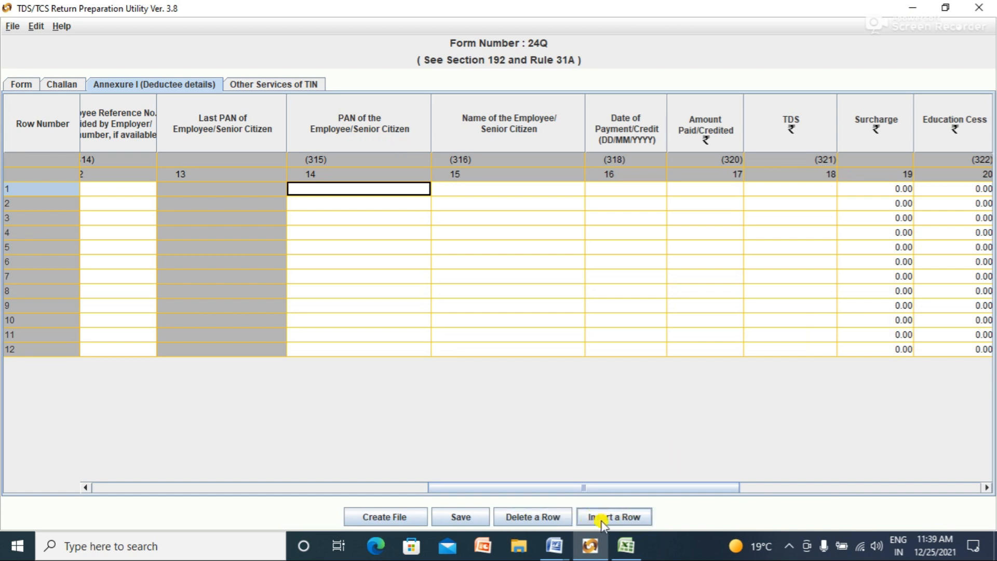
# Step: Copy the first employee's PAN from Excel cell A2 into row 1's PAN cell
pyautogui.click(626, 545)
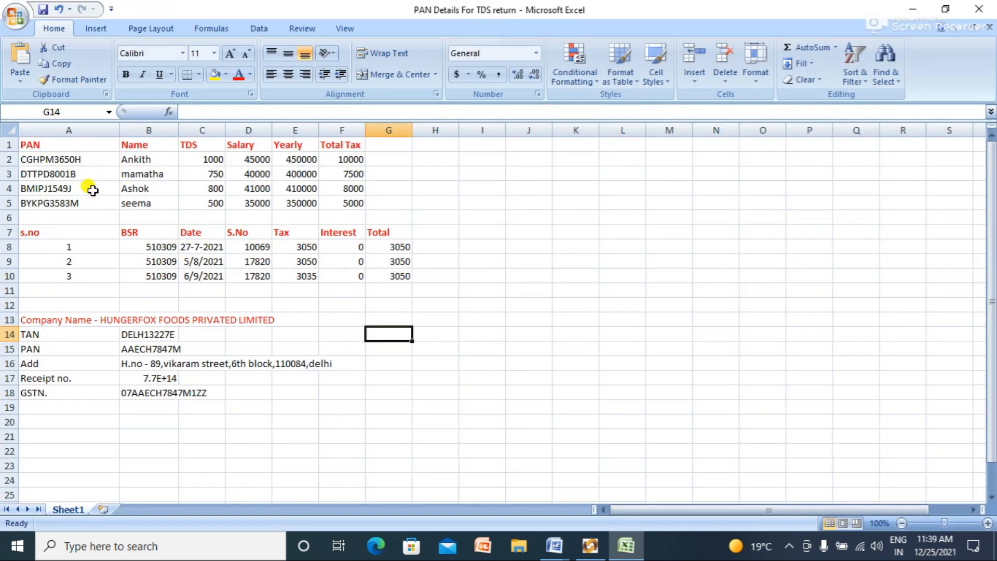
pyautogui.click(61, 160)
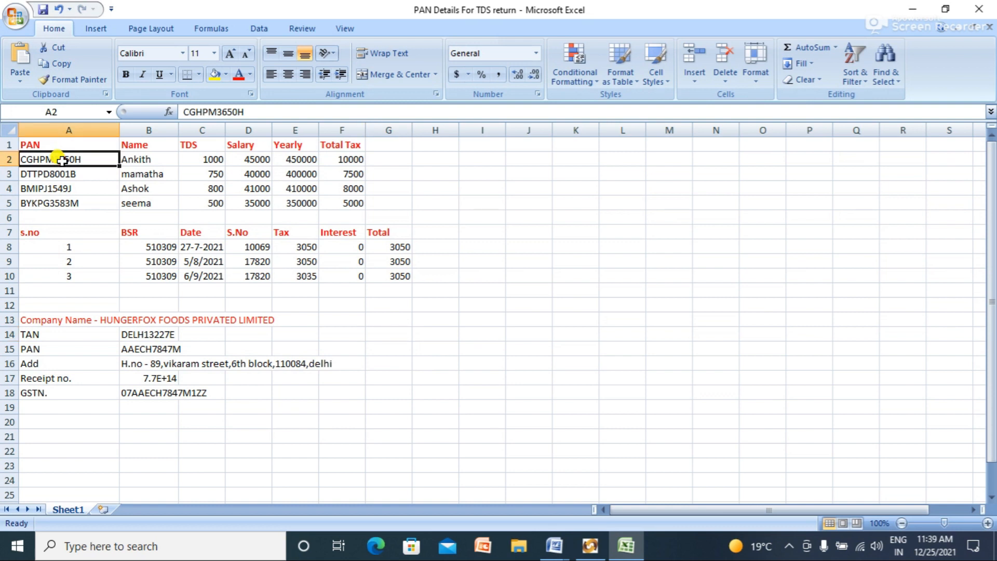
pyautogui.doubleClick(86, 159)
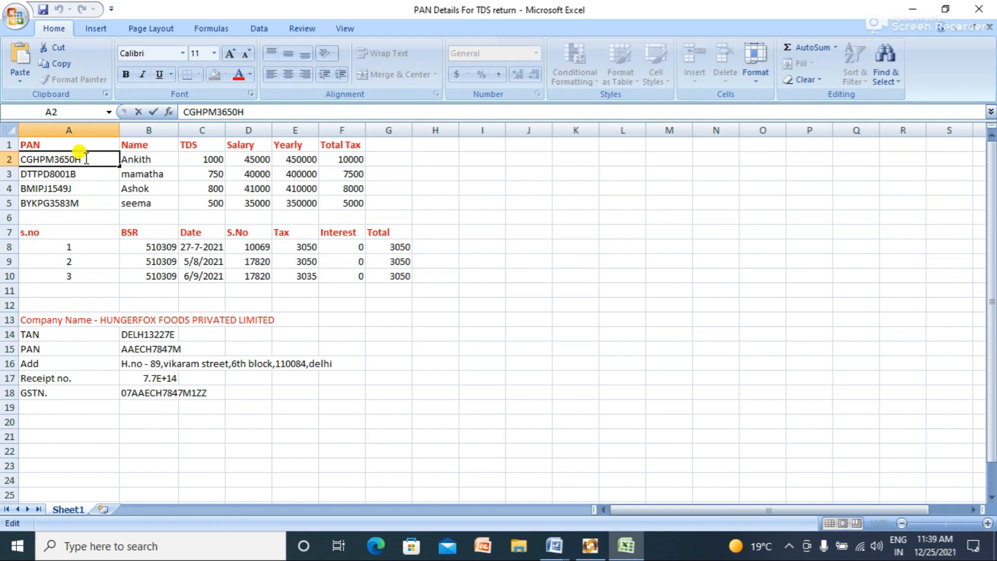
pyautogui.hotkey('shift', 'Left')
pyautogui.hotkey('shift', 'Left')
pyautogui.hotkey('shift', 'Left')
pyautogui.hotkey('shift', 'Left')
pyautogui.hotkey('shift', 'Left')
pyautogui.hotkey('shift', 'Left')
pyautogui.hotkey('shift', 'Left')
pyautogui.hotkey('shift', 'Left')
pyautogui.hotkey('shift', 'Left')
pyautogui.hotkey('shift', 'Left')
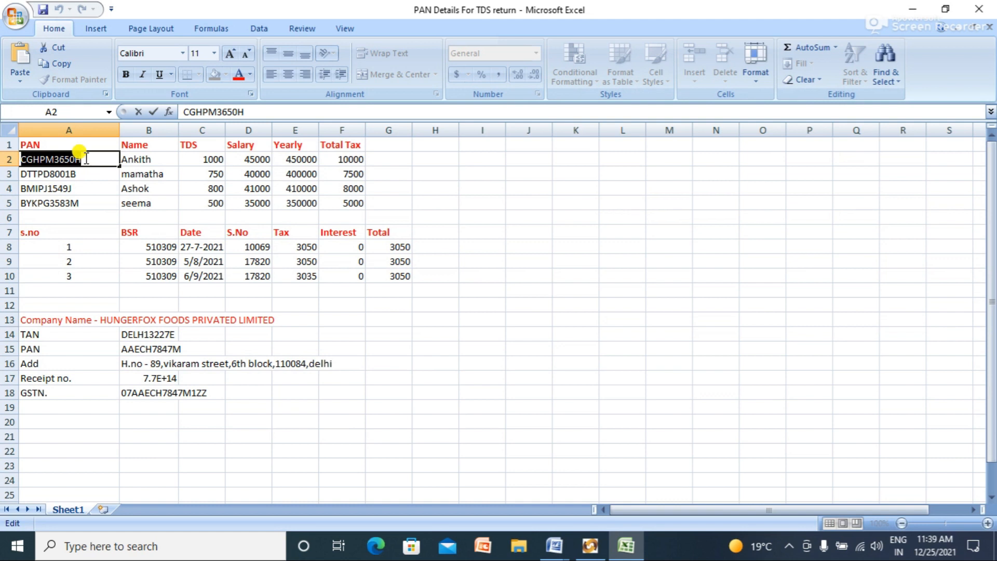
pyautogui.hotkey('ctrl', 'c')
pyautogui.hotkey('alt', 'Tab')
pyautogui.hotkey('ctrl', 'v')
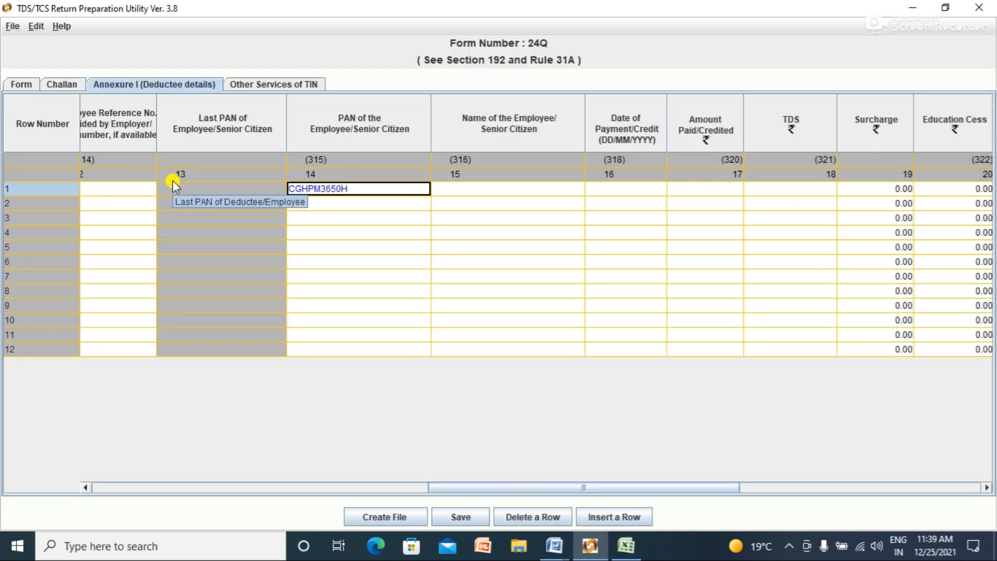
pyautogui.click(362, 203)
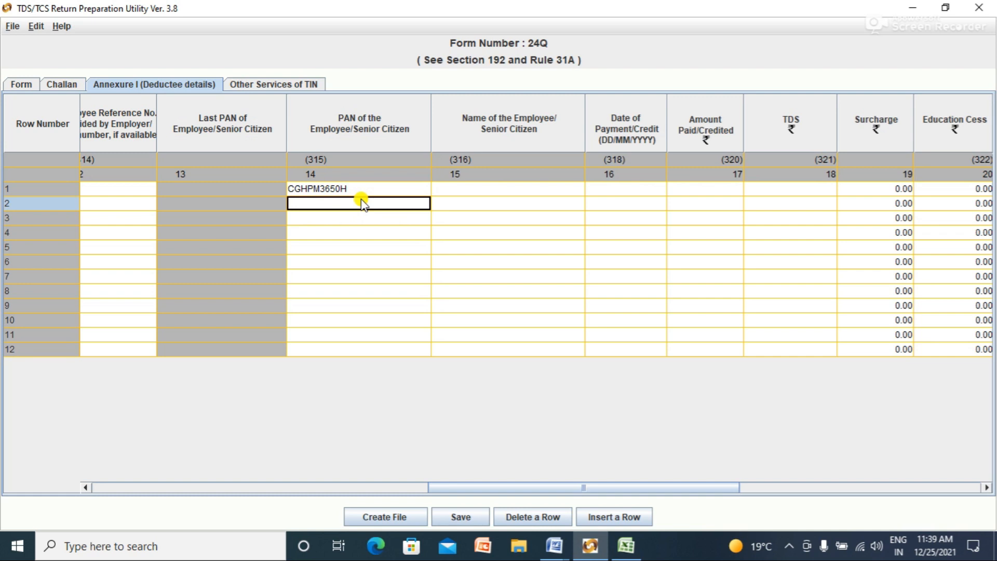
# Step: Copy the next employees' PANs from Excel into the PAN cells of rows 2–4
pyautogui.hotkey('alt', 'Tab')
pyautogui.doubleClick(83, 174)
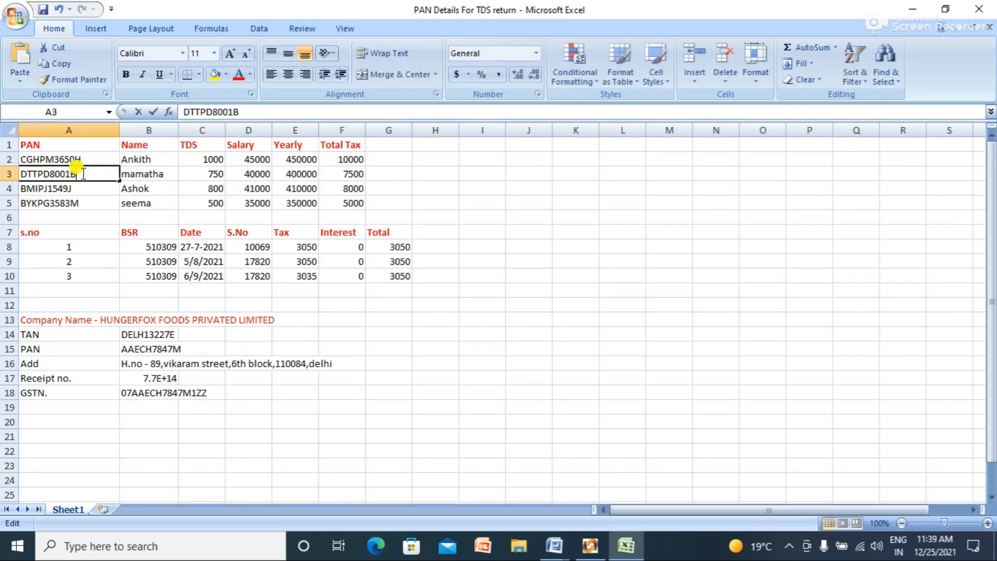
pyautogui.hotkey('shift', 'Left')
pyautogui.hotkey('shift', 'Left')
pyautogui.hotkey('shift', 'Left')
pyautogui.hotkey('shift', 'Left')
pyautogui.hotkey('shift', 'Left')
pyautogui.hotkey('shift', 'Left')
pyautogui.hotkey('shift', 'Left')
pyautogui.hotkey('shift', 'Left')
pyautogui.hotkey('shift', 'Left')
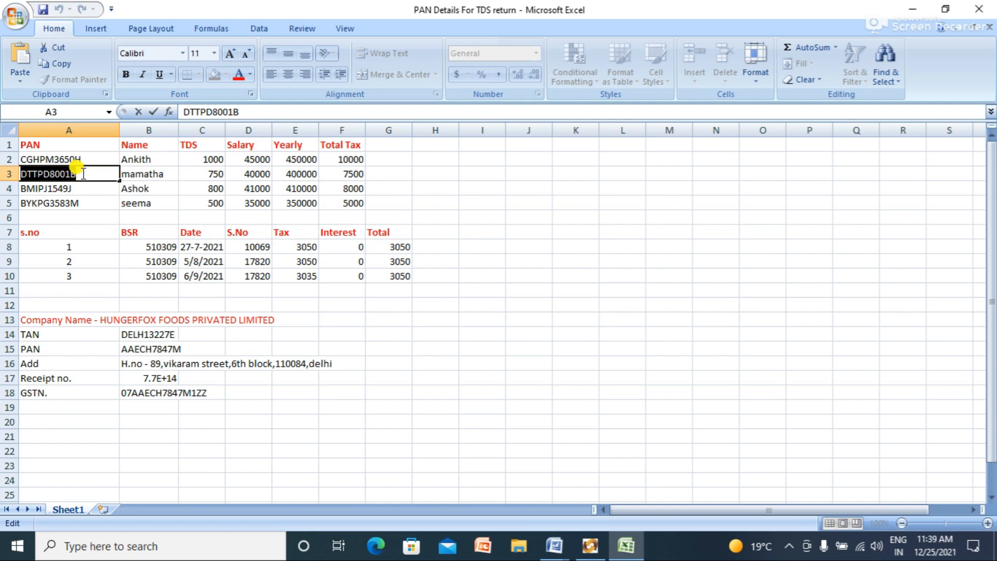
pyautogui.hotkey('alt', 'Tab')
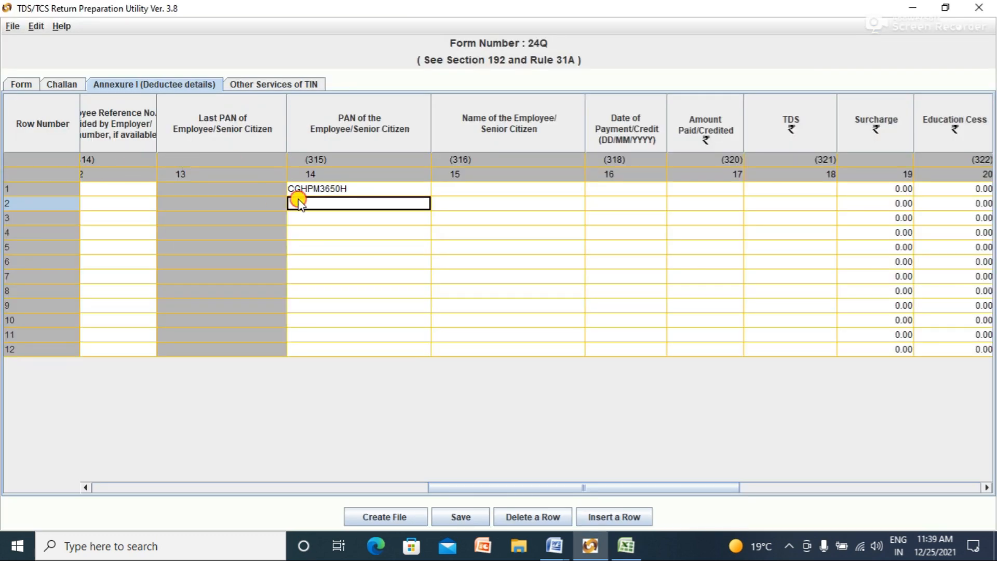
pyautogui.doubleClick(306, 206)
pyautogui.hotkey('ctrl', 'v')
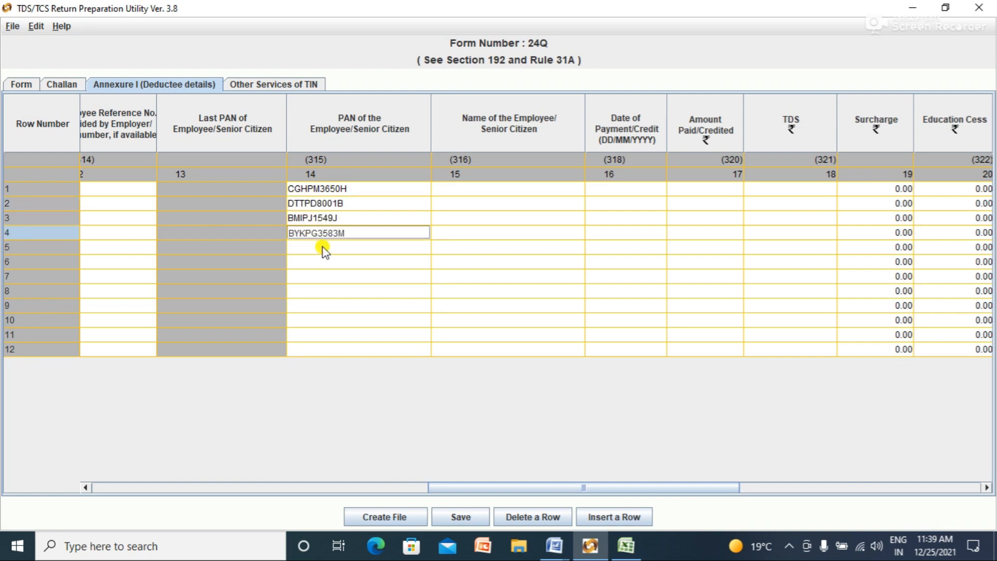
pyautogui.click(322, 248)
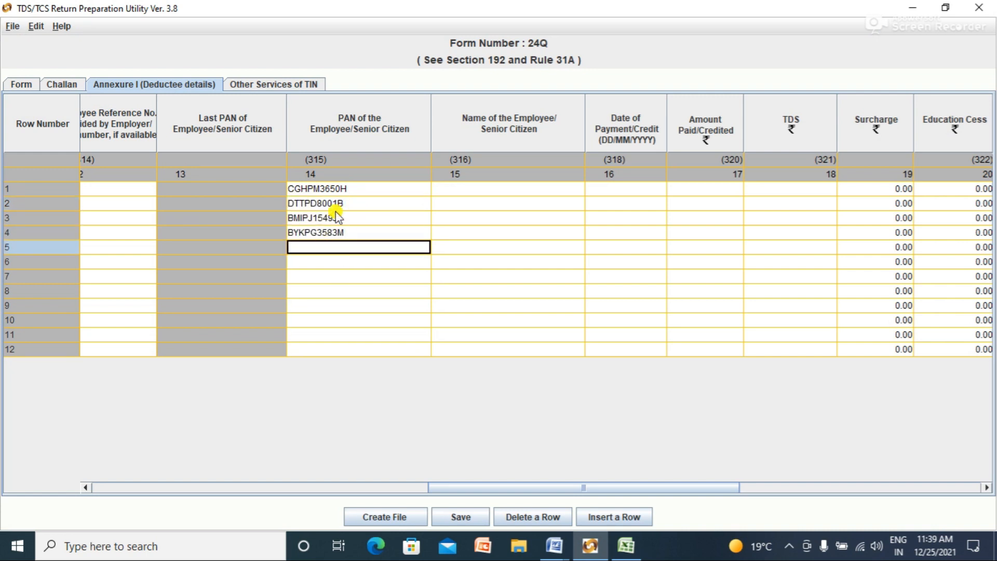
# Step: Paste the first employee's PAN from cell A2 into row 5's PAN cell
pyautogui.hotkey('alt', 'Tab')
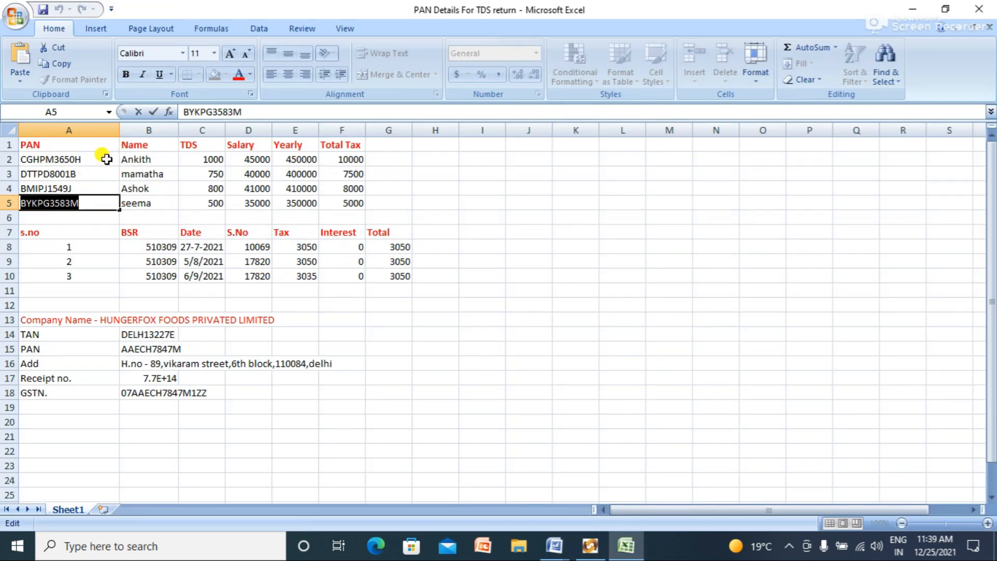
pyautogui.click(104, 157)
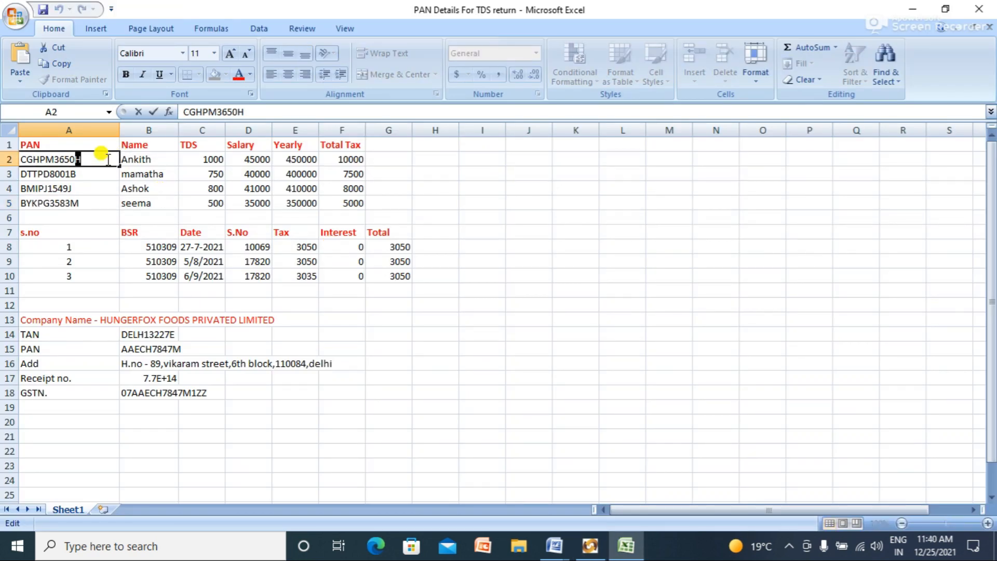
pyautogui.hotkey('shift', 'Left')
pyautogui.hotkey('shift', 'Left')
pyautogui.hotkey('shift', 'Left')
pyautogui.hotkey('shift', 'Left')
pyautogui.hotkey('shift', 'Left')
pyautogui.hotkey('shift', 'Left')
pyautogui.hotkey('shift', 'Left')
pyautogui.hotkey('shift', 'Left')
pyautogui.hotkey('shift', 'Left')
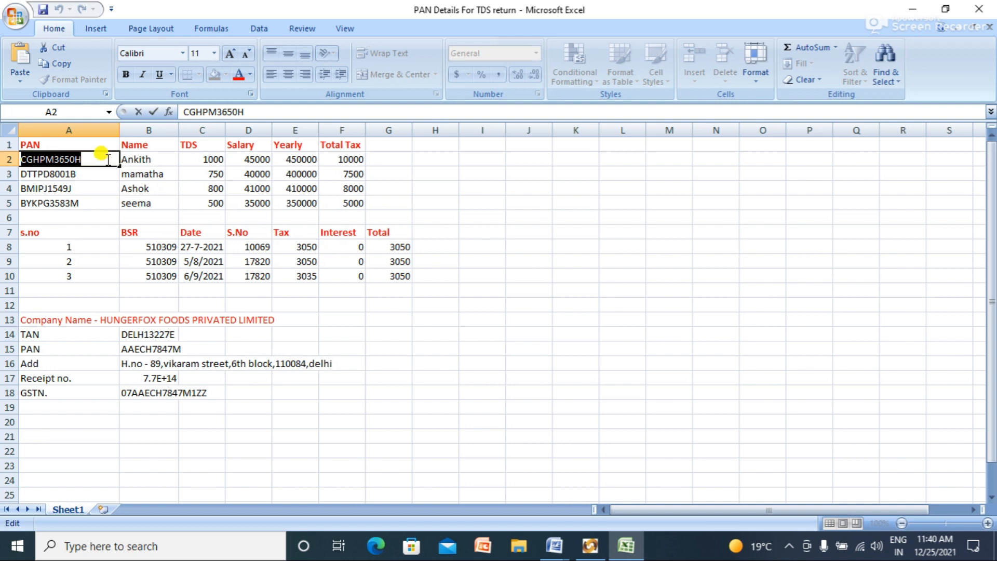
pyautogui.hotkey('alt', 'Tab')
pyautogui.hotkey('ctrl', 'v')
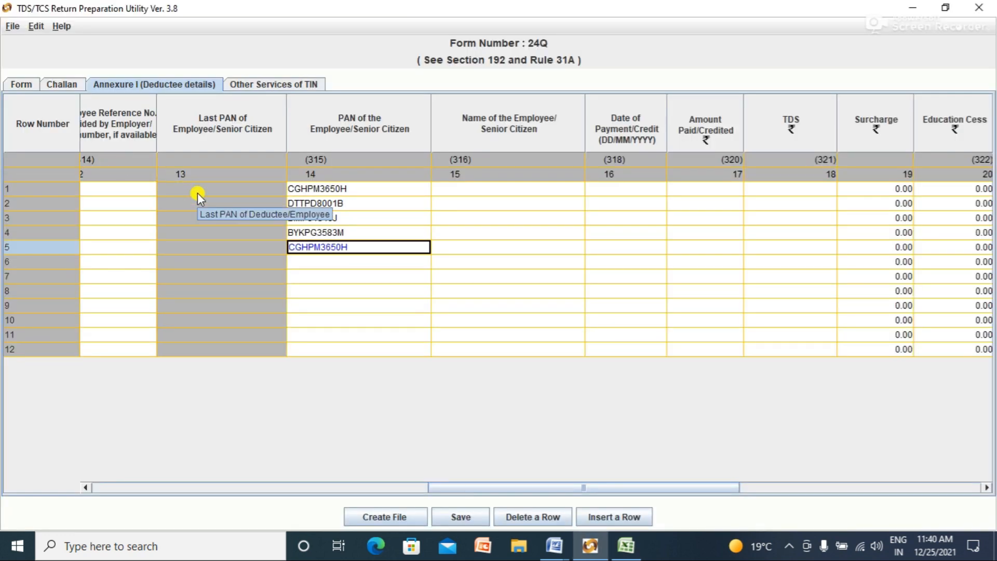
# Step: Confirm row 5's PAN and copy row 2's PAN into row 6
pyautogui.click(366, 269)
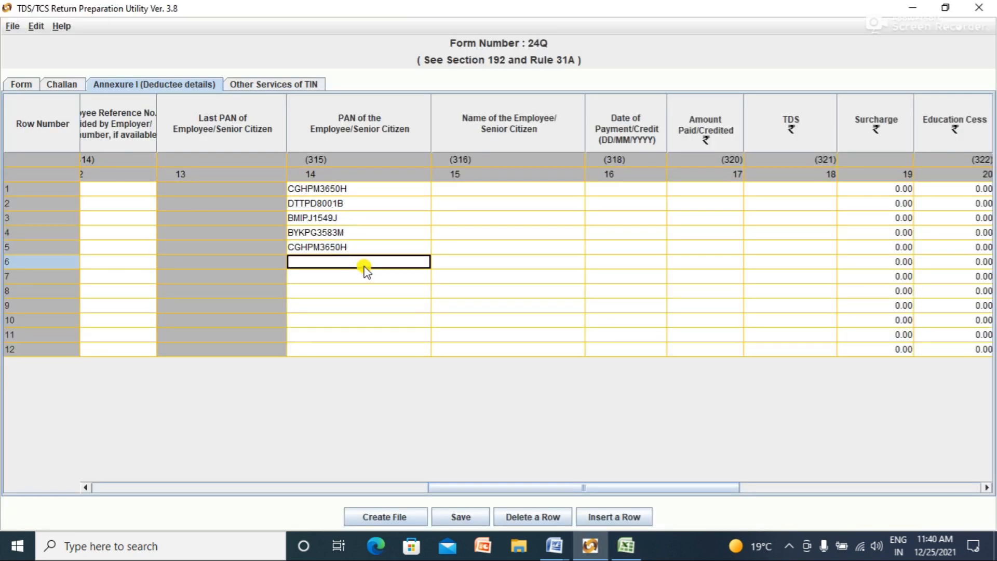
pyautogui.doubleClick(355, 203)
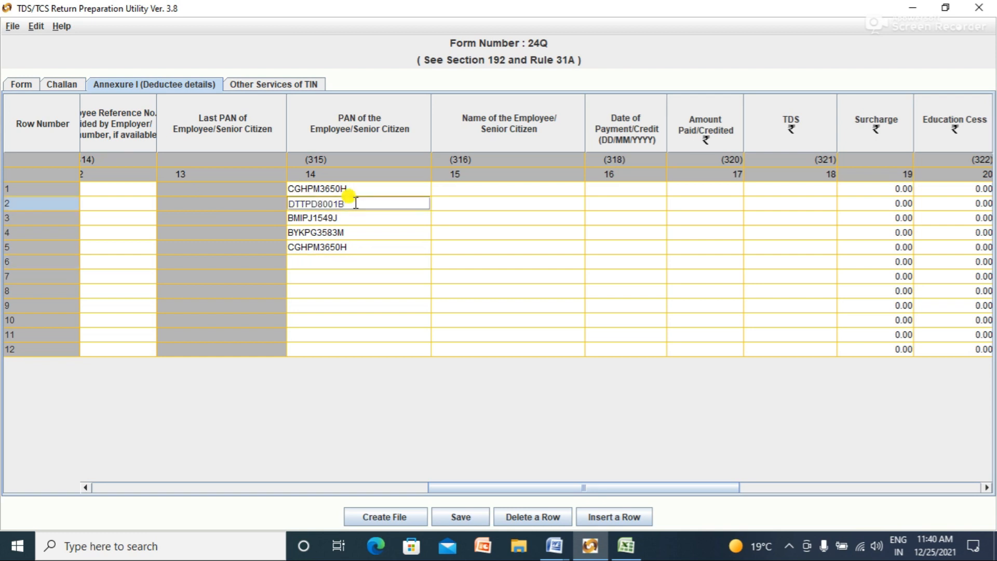
pyautogui.hotkey('ctrl', 'a')
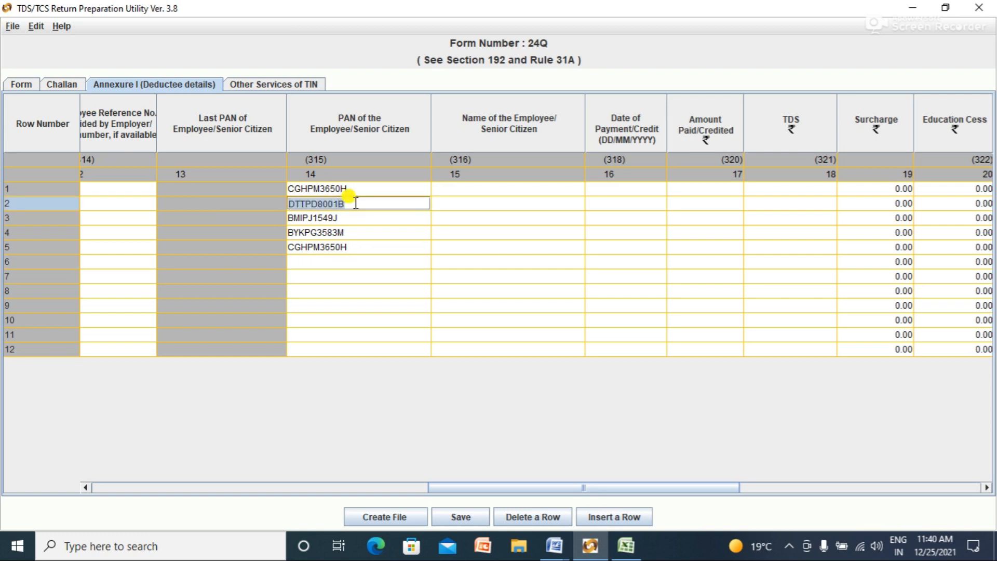
pyautogui.click(379, 262)
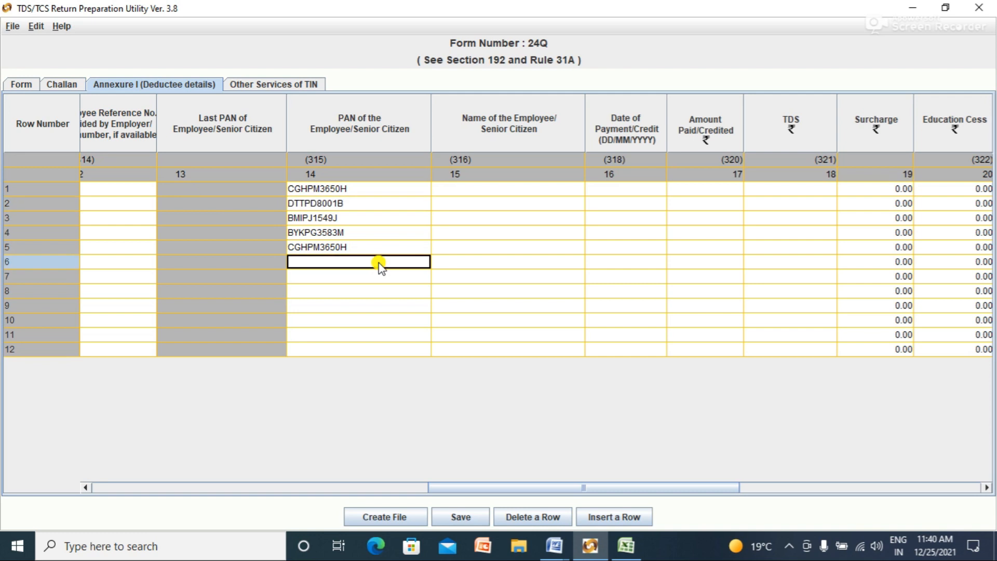
pyautogui.hotkey('ctrl', 'v')
pyautogui.press('Return')
# Step: Copy row 3's PAN into row 7's PAN cell
pyautogui.doubleClick(332, 218)
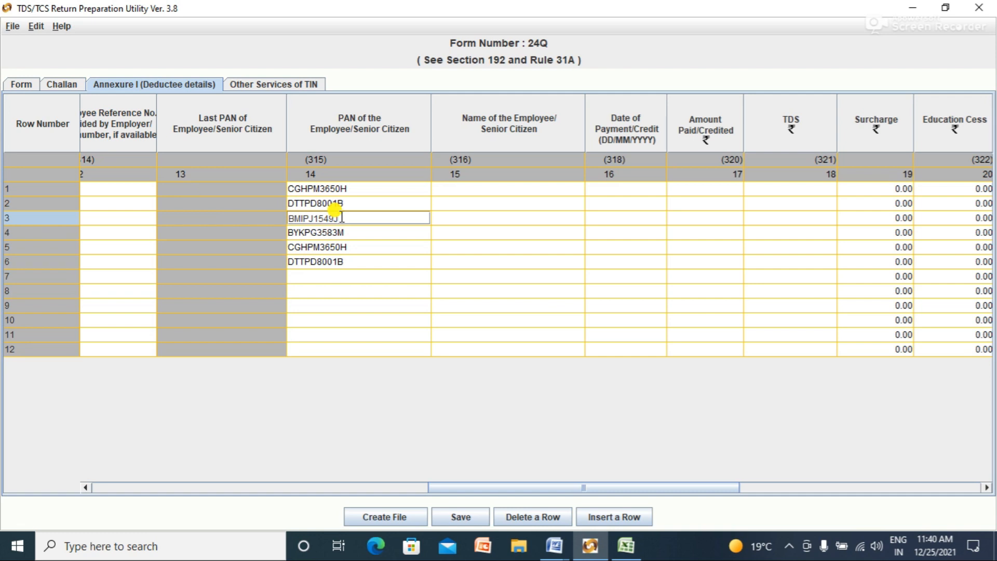
pyautogui.hotkey('shift', 'Left')
pyautogui.hotkey('shift', 'Left')
pyautogui.hotkey('shift', 'Left')
pyautogui.hotkey('shift', 'Left')
pyautogui.hotkey('shift', 'Left')
pyautogui.hotkey('shift', 'Left')
pyautogui.hotkey('shift', 'Left')
pyautogui.hotkey('shift', 'Left')
pyautogui.hotkey('shift', 'Left')
pyautogui.hotkey('shift', 'Left')
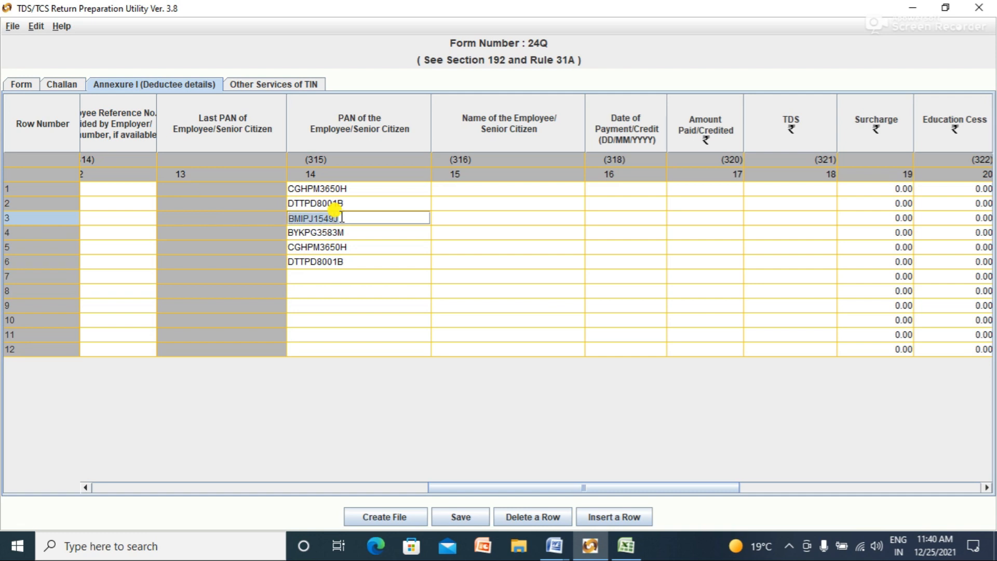
pyautogui.doubleClick(369, 276)
pyautogui.hotkey('ctrl', 'v')
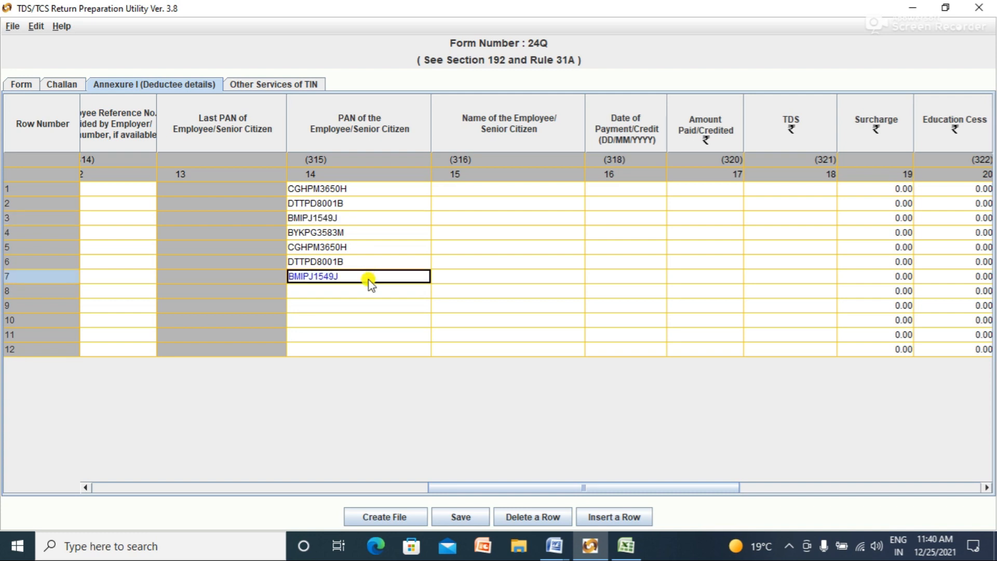
pyautogui.doubleClick(358, 292)
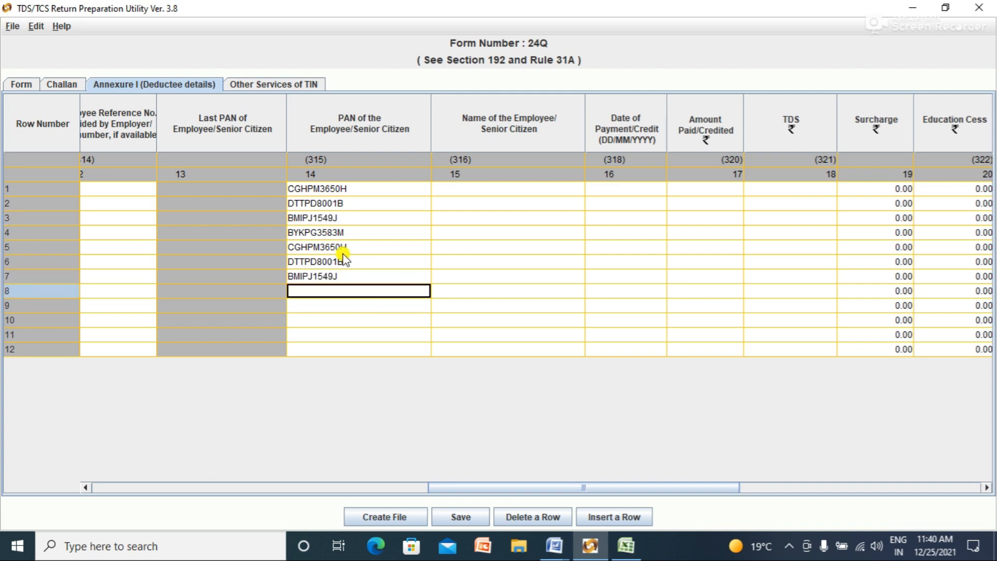
# Step: Copy row 4's PAN into row 8, then begin copying row 1's PAN again
pyautogui.doubleClick(337, 233)
pyautogui.hotkey('ctrl', 'c')
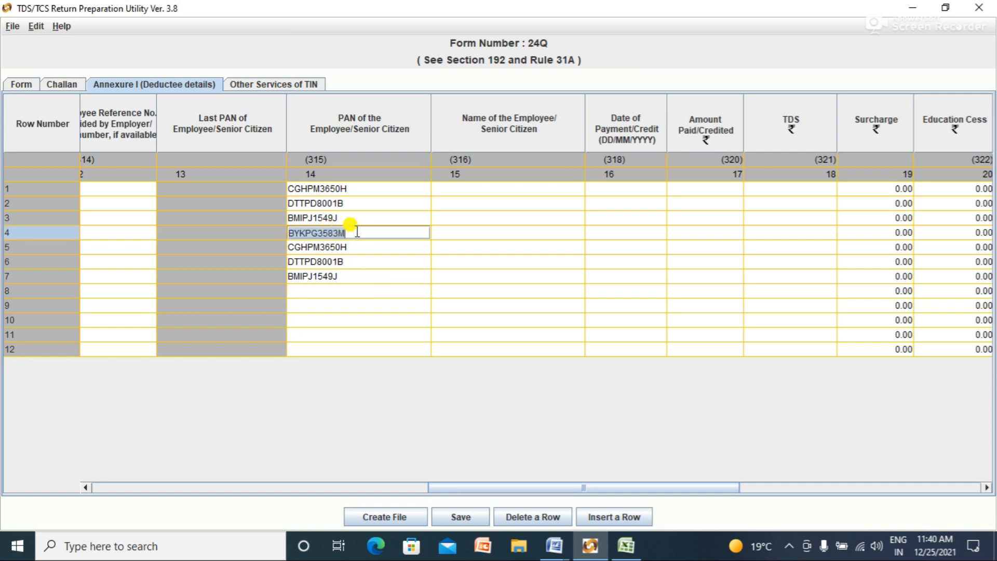
pyautogui.doubleClick(349, 290)
pyautogui.hotkey('ctrl', 'v')
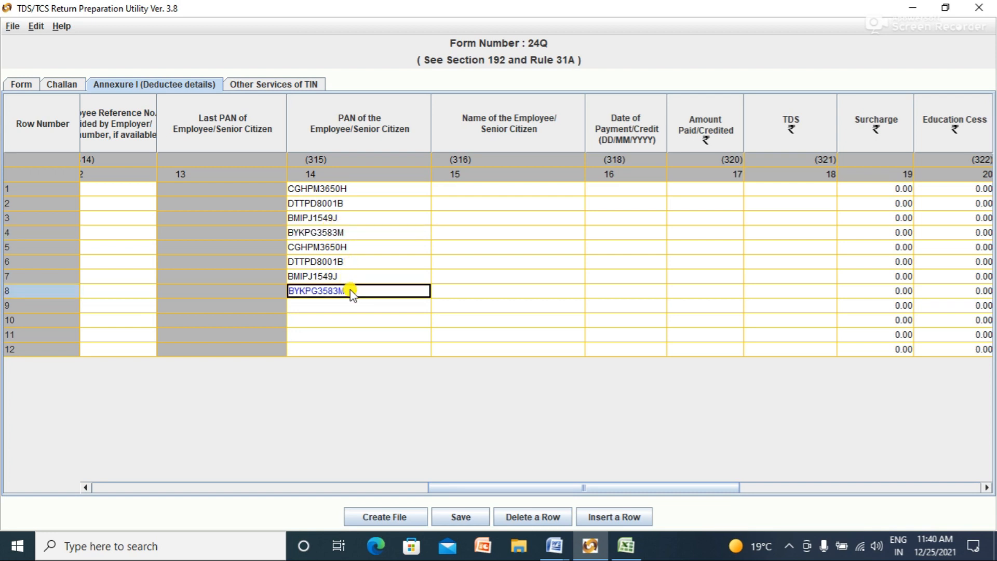
pyautogui.click(345, 307)
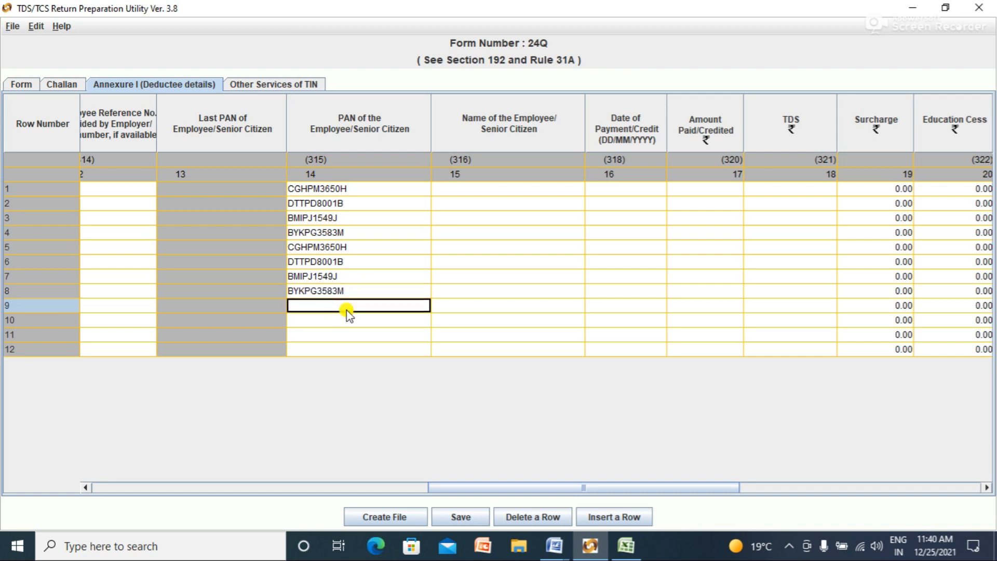
pyautogui.click(334, 188)
pyautogui.doubleClick(349, 188)
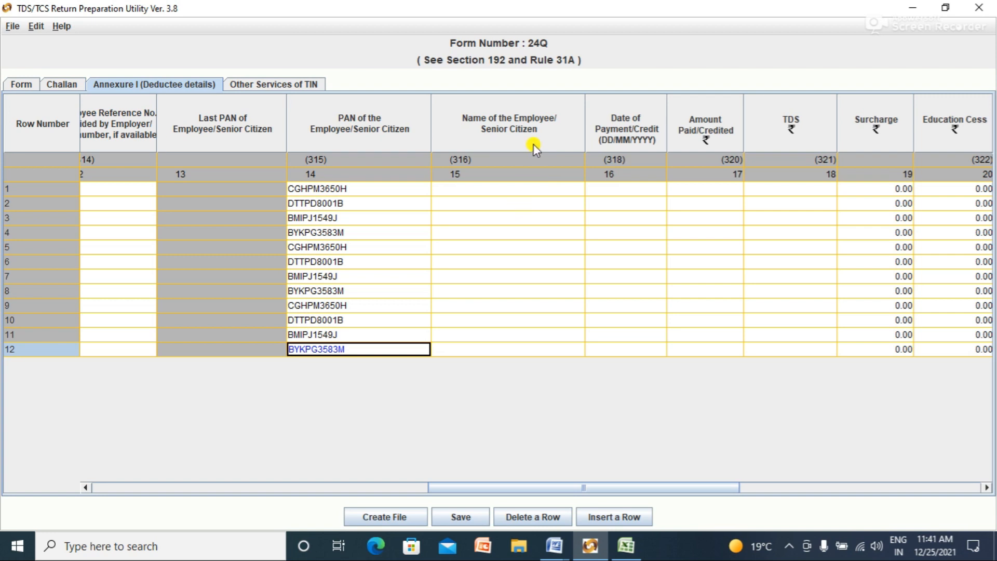
# Step: Copy the first employee's name from Excel cell B2 into row 1's Name of Employee cell
pyautogui.click(495, 190)
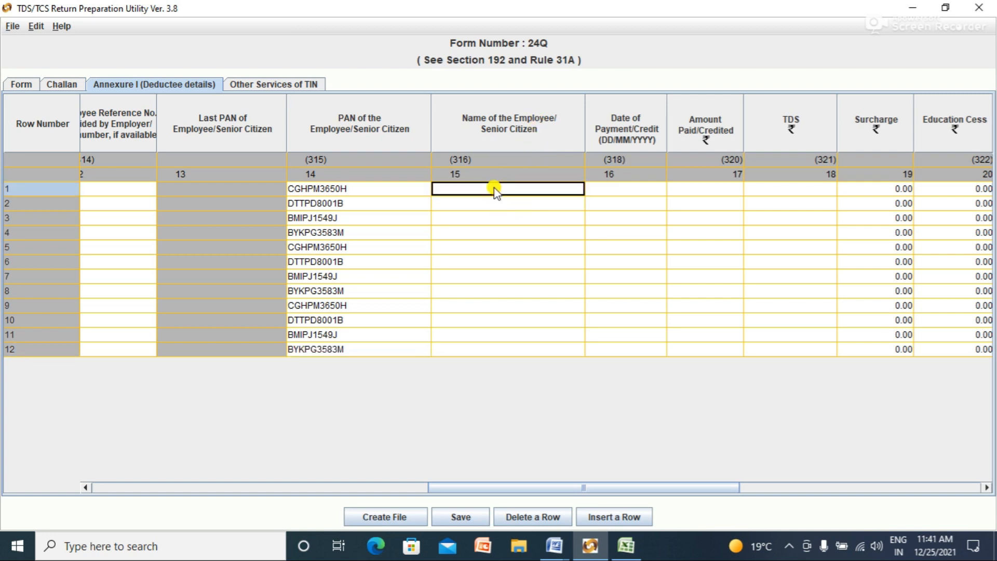
pyautogui.hotkey('alt', 'Tab')
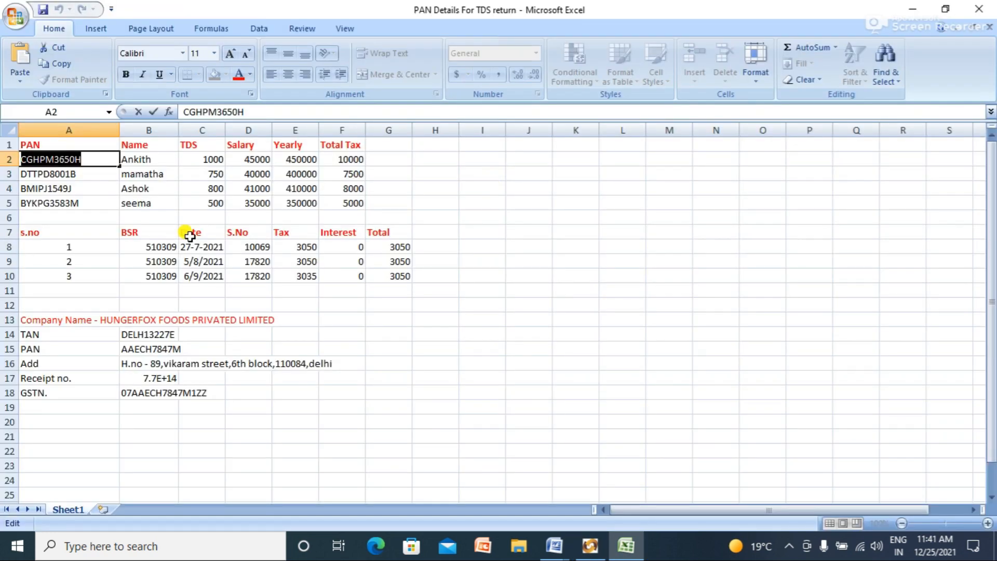
pyautogui.doubleClick(155, 159)
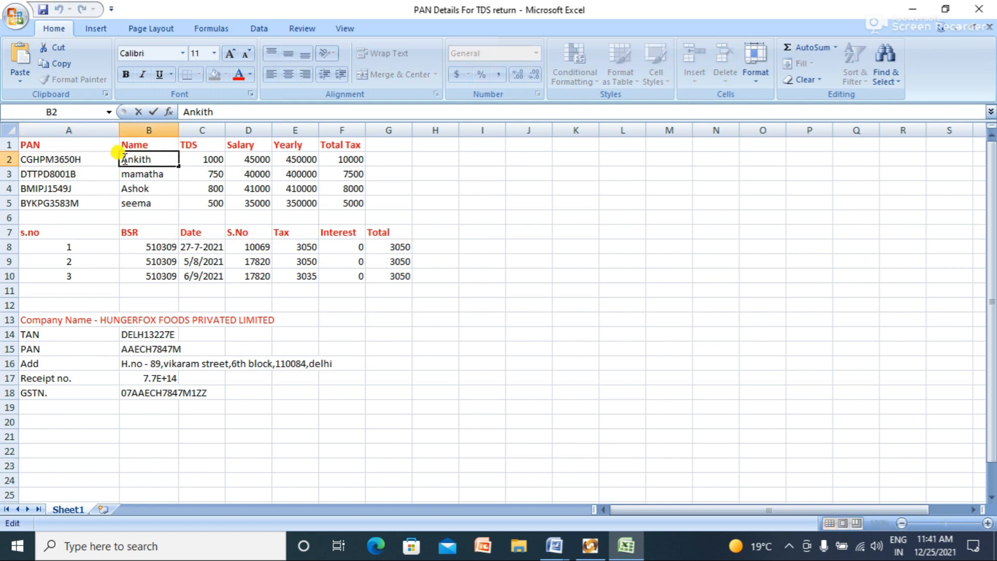
pyautogui.hotkey('shift', 'Left')
pyautogui.hotkey('shift', 'Left')
pyautogui.hotkey('shift', 'Left')
pyautogui.hotkey('shift', 'Left')
pyautogui.hotkey('shift', 'Left')
pyautogui.hotkey('shift', 'Left')
pyautogui.hotkey('ctrl', 'c')
pyautogui.hotkey('alt', 'Tab')
pyautogui.hotkey('ctrl', 'v')
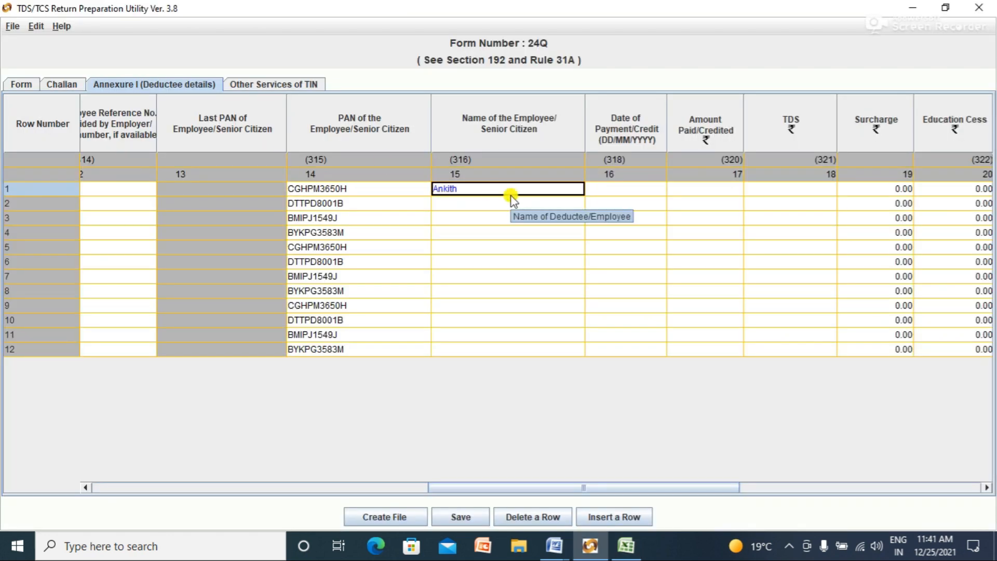
pyautogui.click(487, 205)
# Step: Copy the second employee's name from cell B3 into row 2
pyautogui.hotkey('alt', 'Tab')
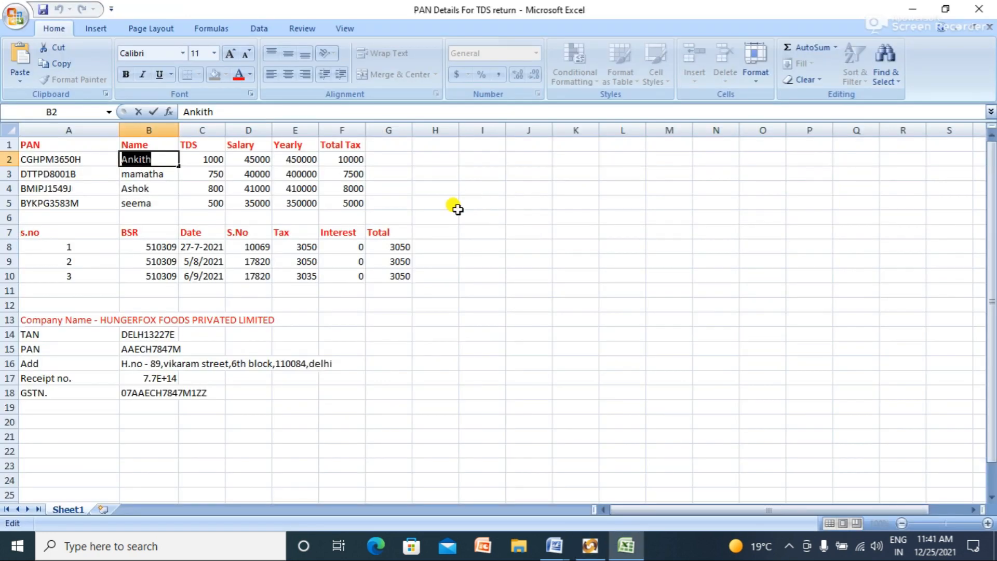
pyautogui.doubleClick(171, 174)
pyautogui.hotkey('shift', 'Left')
pyautogui.hotkey('shift', 'Left')
pyautogui.hotkey('shift', 'Left')
pyautogui.hotkey('shift', 'Left')
pyautogui.hotkey('shift', 'Left')
pyautogui.hotkey('shift', 'Left')
pyautogui.hotkey('shift', 'Left')
pyautogui.hotkey('ctrl', 'c')
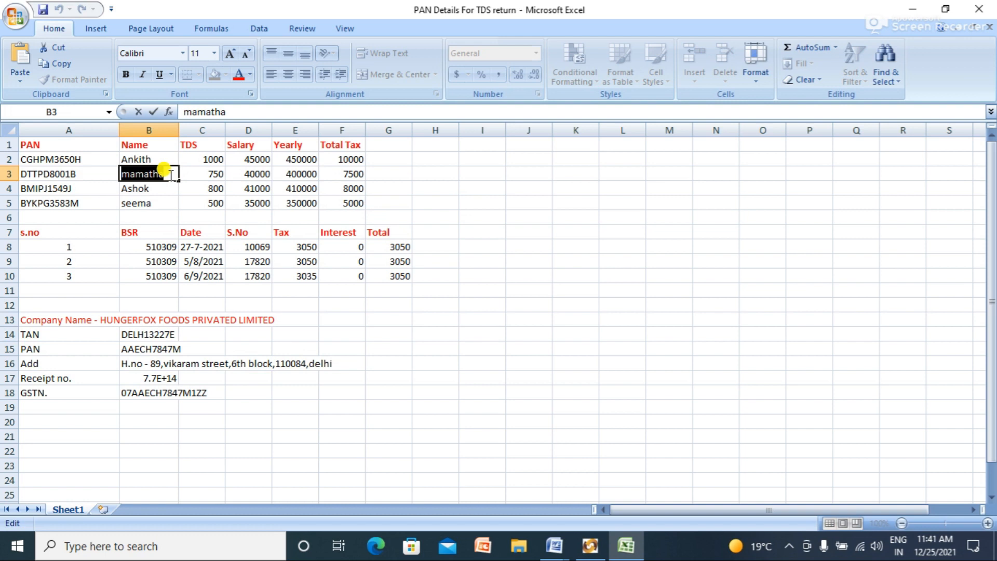
pyautogui.hotkey('alt', 'Tab')
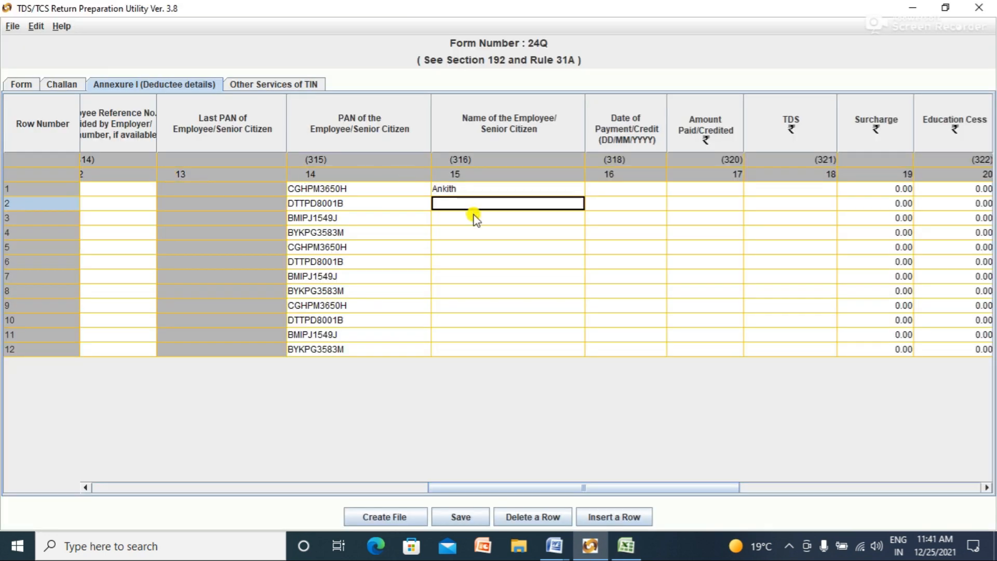
pyautogui.doubleClick(467, 203)
pyautogui.hotkey('ctrl', 'v')
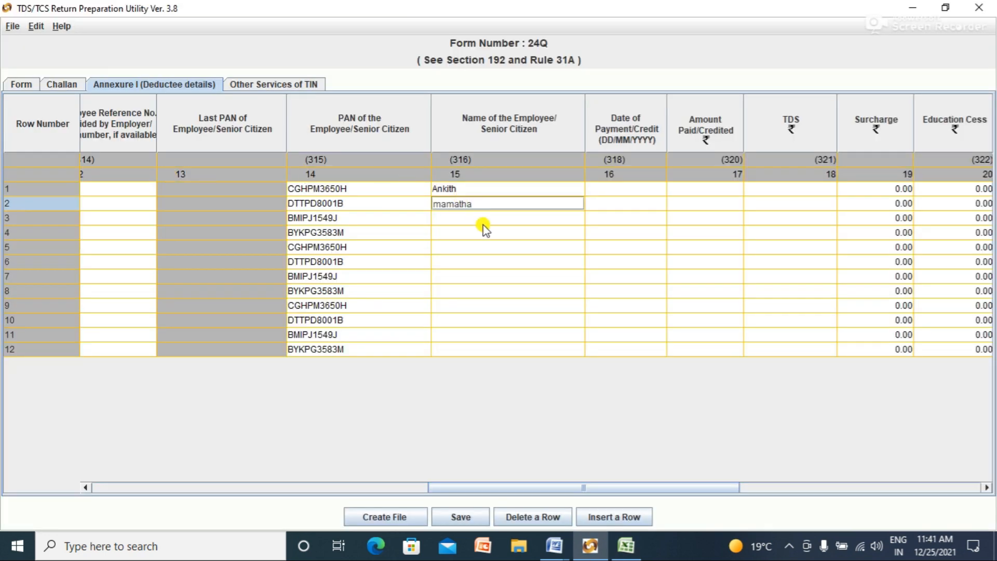
pyautogui.click(483, 218)
# Step: Copy the third employee's name from cell B4 into row 3
pyautogui.hotkey('alt', 'Tab')
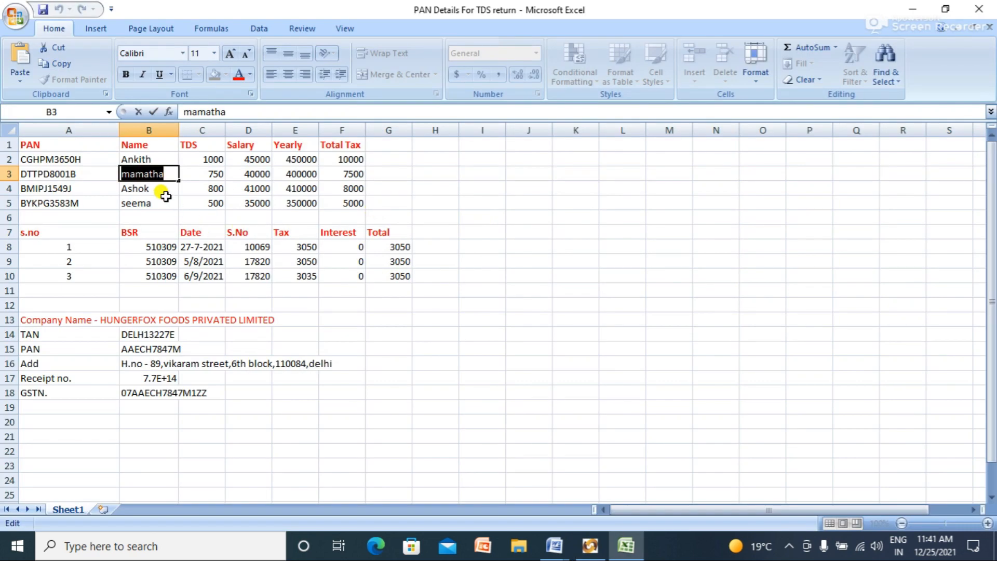
pyautogui.doubleClick(162, 190)
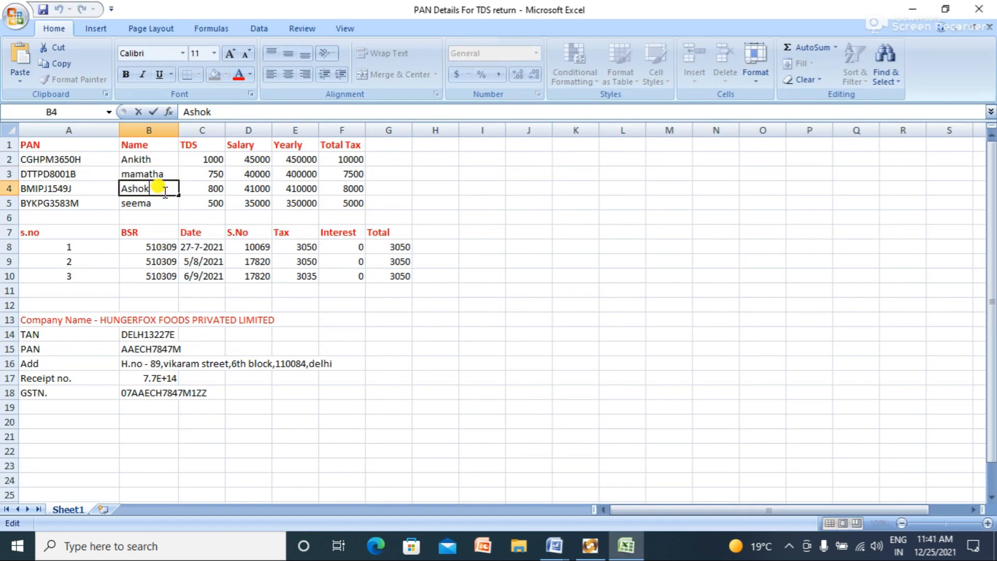
pyautogui.doubleClick(165, 191)
pyautogui.hotkey('ctrl', 'c')
pyautogui.hotkey('alt', 'Tab')
pyautogui.hotkey('ctrl', 'v')
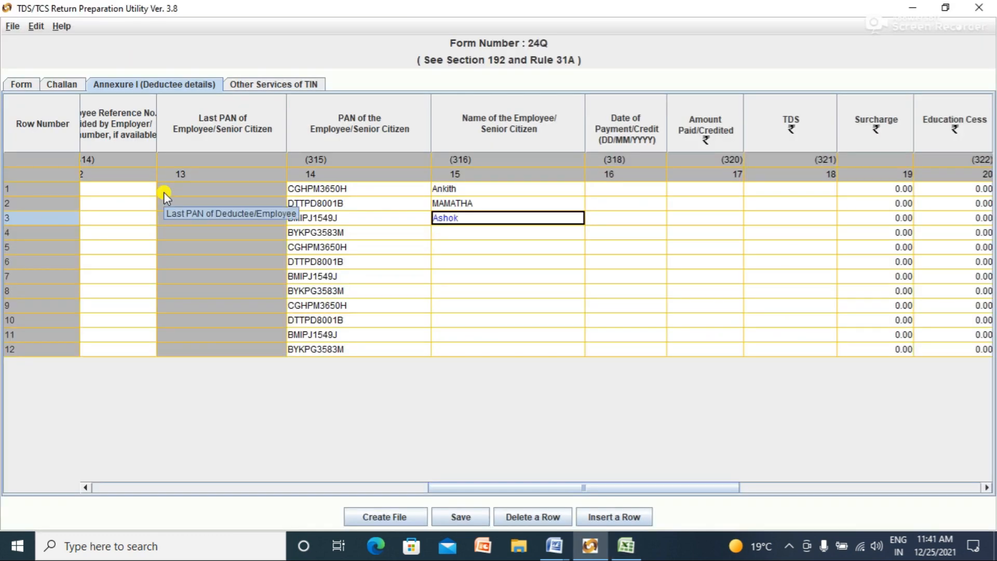
pyautogui.click(438, 231)
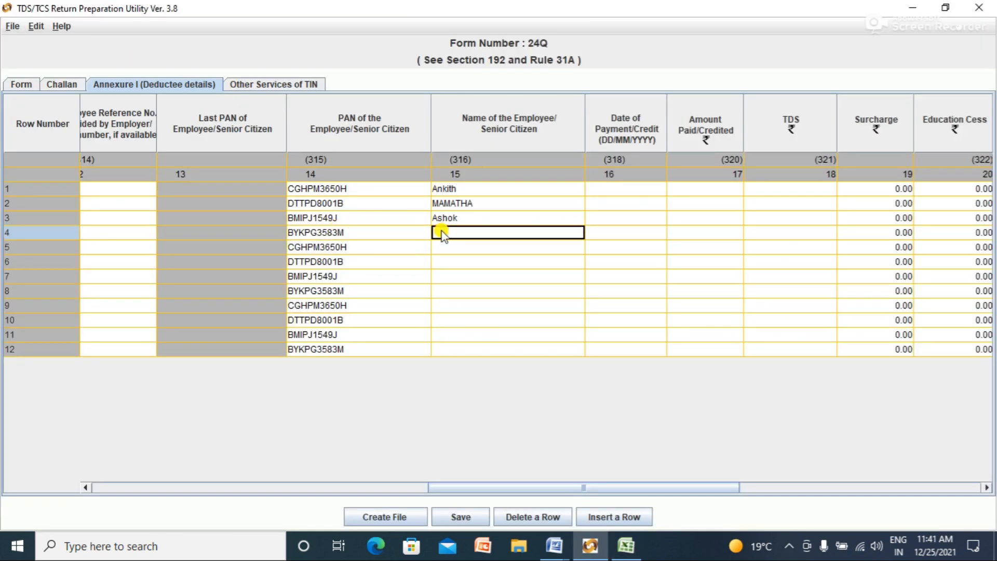
# Step: Copy the fourth employee's name from cell B5 into row 4, then reopen row 1's name
pyautogui.hotkey('alt', 'Tab')
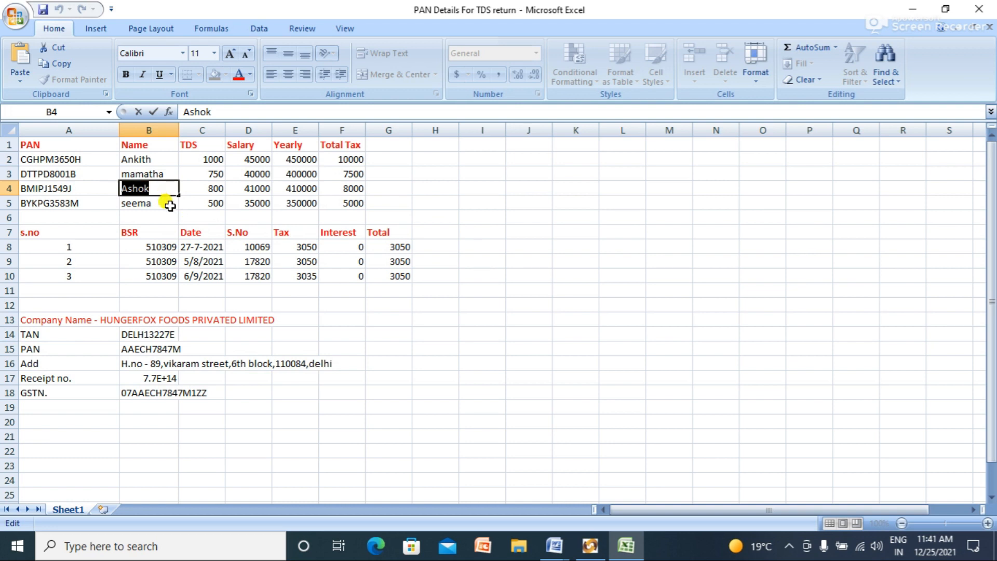
pyautogui.click(170, 205)
pyautogui.hotkey('ctrl', 'c')
pyautogui.hotkey('alt', 'Tab')
pyautogui.hotkey('ctrl', 'v')
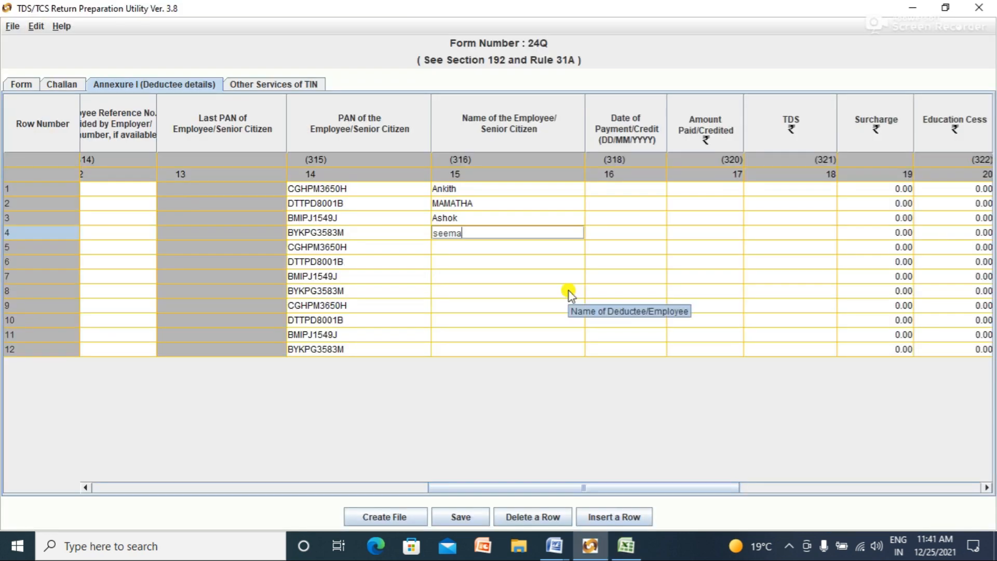
pyautogui.click(506, 248)
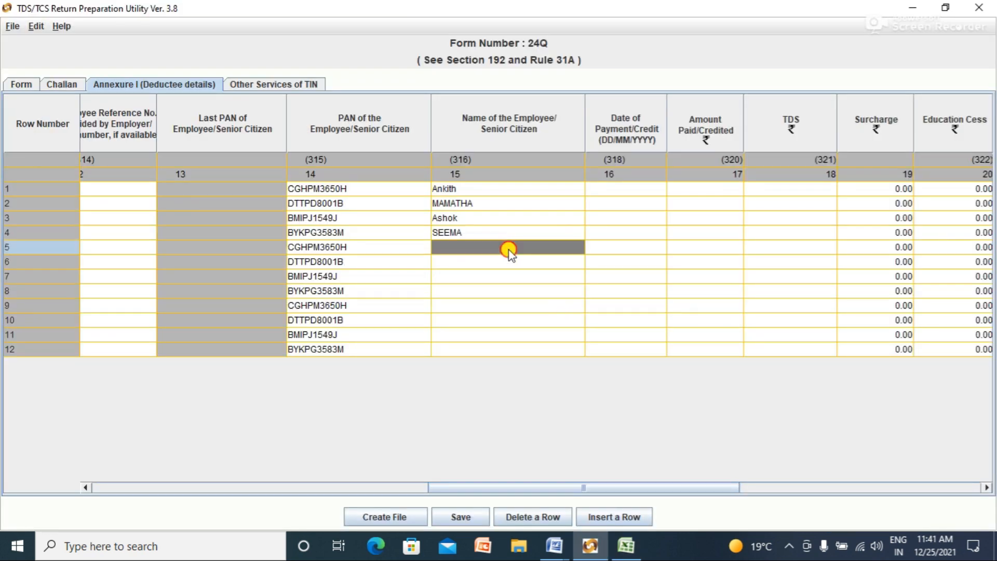
pyautogui.doubleClick(501, 189)
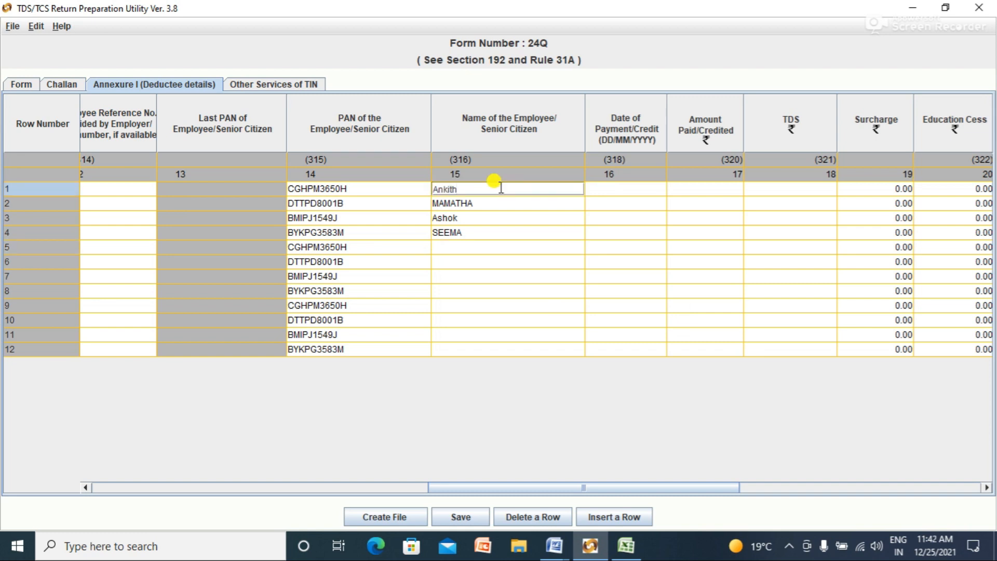
# Step: Copy ANKITH into row 5 and MAMATHA into row 6 of the name column
pyautogui.hotkey('shift', 'Left')
pyautogui.hotkey('shift', 'Left')
pyautogui.hotkey('shift', 'Left')
pyautogui.hotkey('shift', 'Left')
pyautogui.click(527, 251)
pyautogui.hotkey('ctrl', 'v')
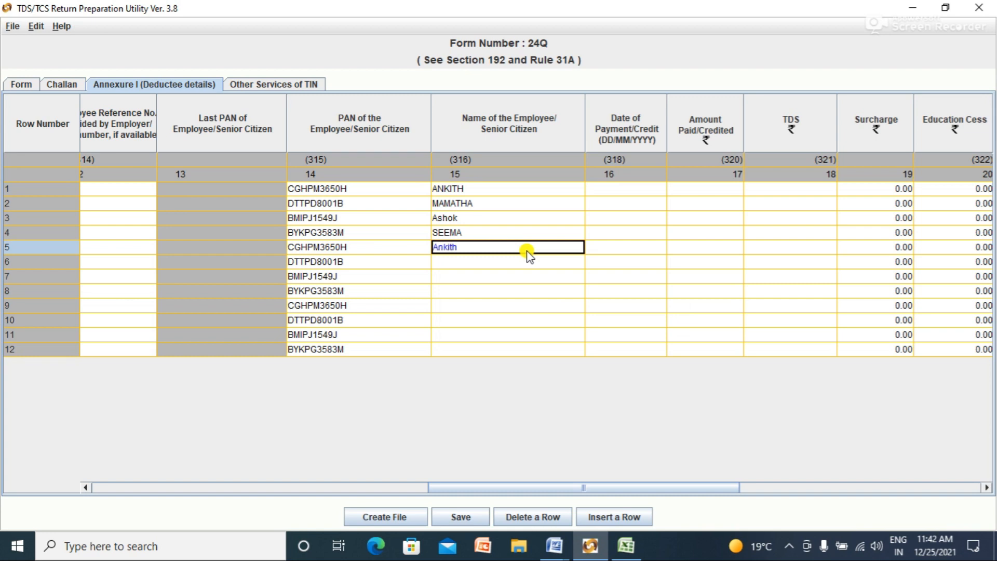
pyautogui.doubleClick(488, 203)
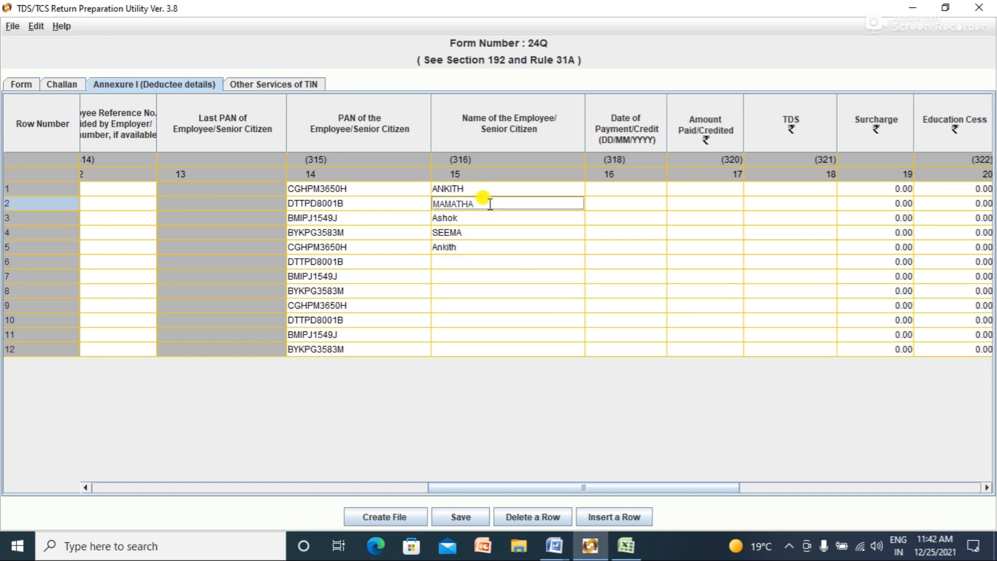
pyautogui.hotkey('shift', 'Left')
pyautogui.hotkey('shift', 'Left')
pyautogui.hotkey('shift', 'Left')
pyautogui.hotkey('shift', 'Left')
pyautogui.hotkey('shift', 'Left')
pyautogui.doubleClick(475, 261)
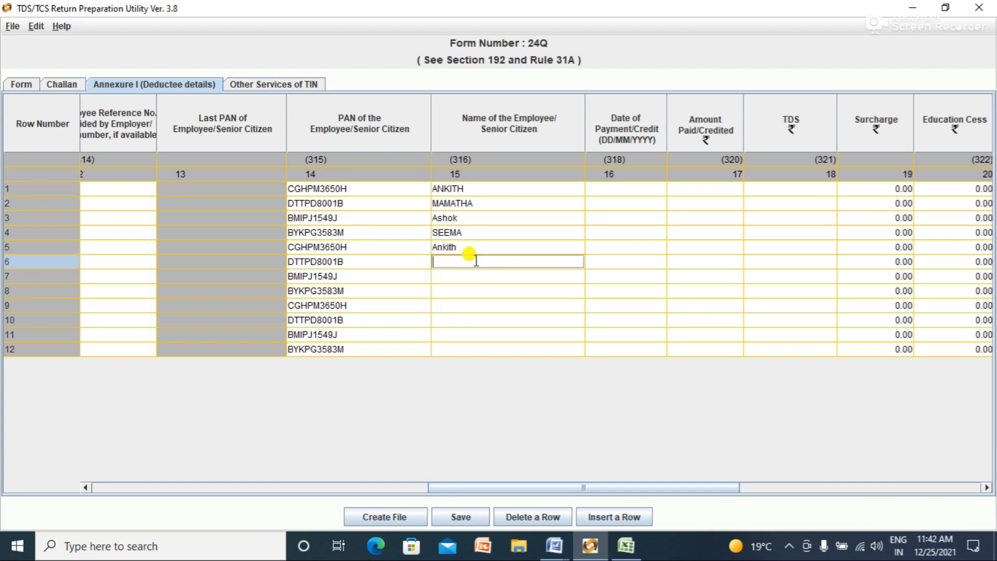
pyautogui.hotkey('ctrl', 'v')
# Step: Replace the wrong MAMATHA paste in row 7 with ASHOK copied from row 3
pyautogui.doubleClick(472, 217)
pyautogui.hotkey('shift', 'Left')
pyautogui.hotkey('shift', 'Left')
pyautogui.hotkey('shift', 'Left')
pyautogui.hotkey('shift', 'Left')
pyautogui.press('Left')
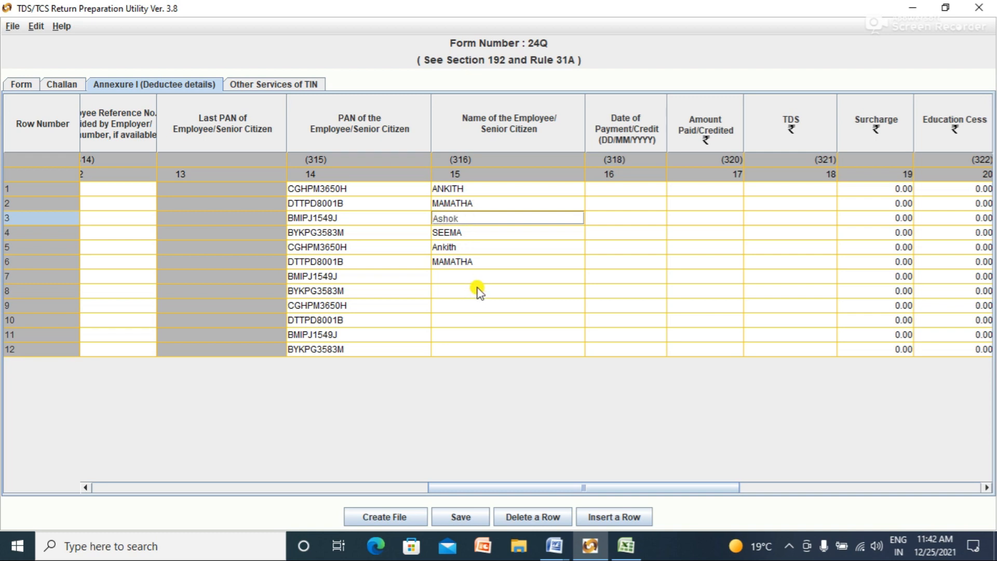
pyautogui.doubleClick(474, 276)
pyautogui.hotkey('ctrl', 'v')
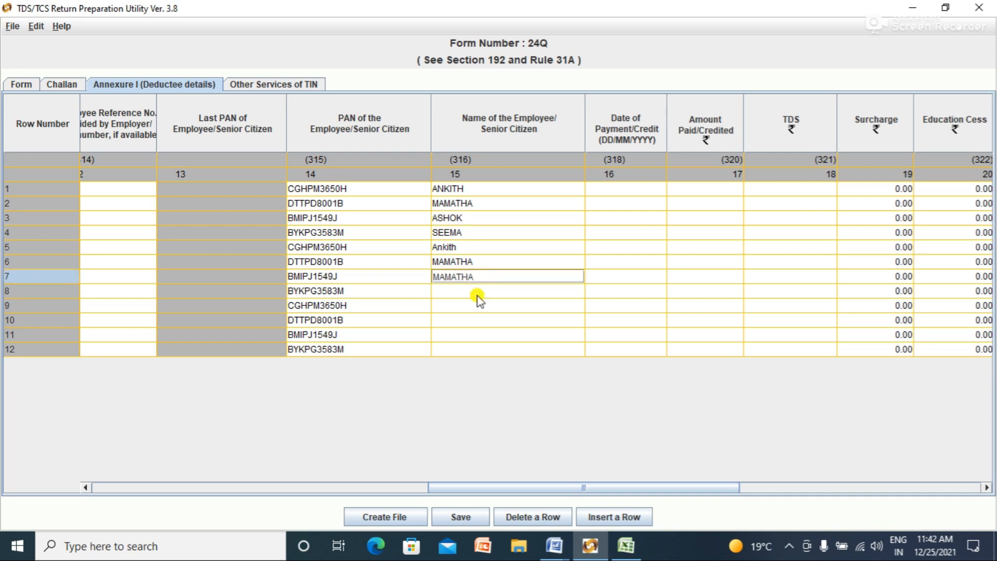
pyautogui.press('Escape')
pyautogui.doubleClick(475, 218)
pyautogui.hotkey('shift', 'Left')
pyautogui.hotkey('shift', 'Left')
pyautogui.hotkey('shift', 'Left')
pyautogui.hotkey('shift', 'Left')
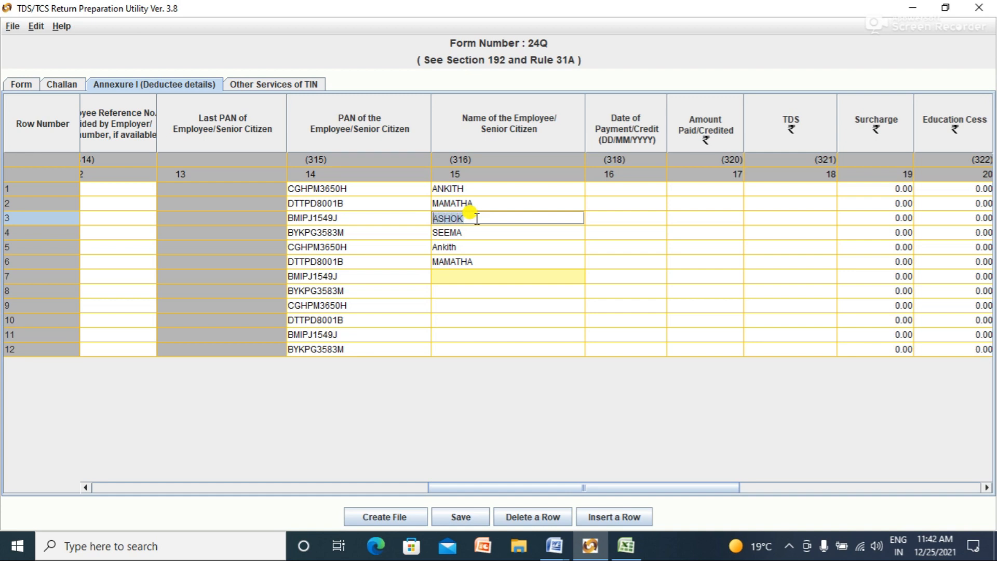
pyautogui.doubleClick(499, 275)
pyautogui.hotkey('ctrl', 'v')
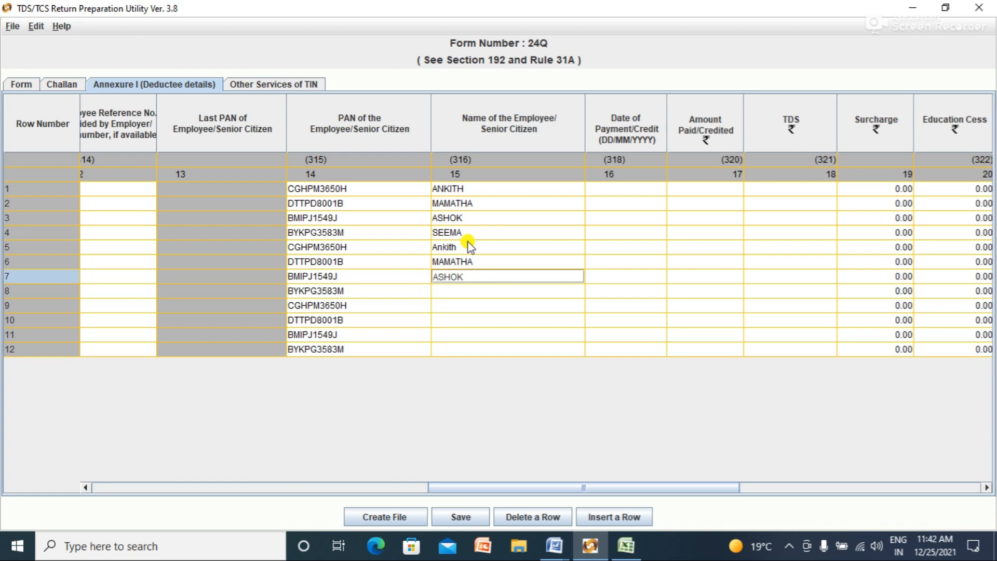
# Step: Copy SEEMA from row 4 into rows 8 and 12
pyautogui.doubleClick(467, 233)
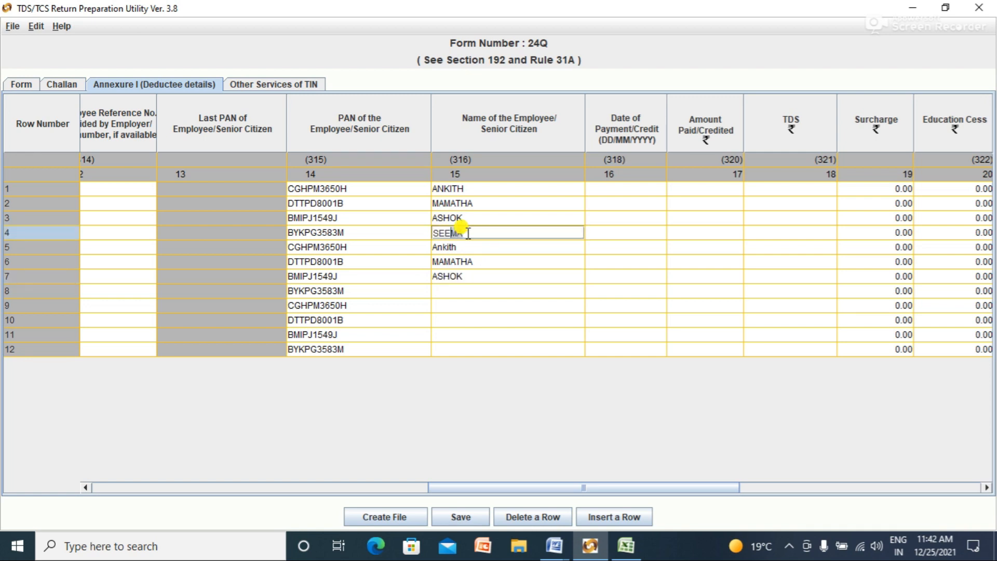
pyautogui.hotkey('shift', 'Left')
pyautogui.doubleClick(470, 287)
pyautogui.hotkey('ctrl', 'v')
pyautogui.doubleClick(467, 350)
pyautogui.hotkey('ctrl', 'v')
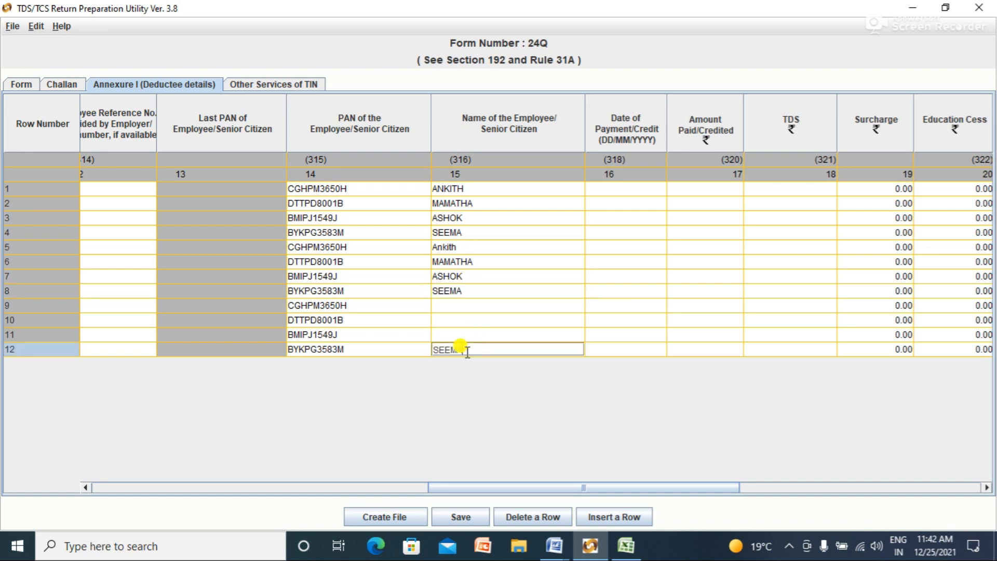
pyautogui.click(465, 291)
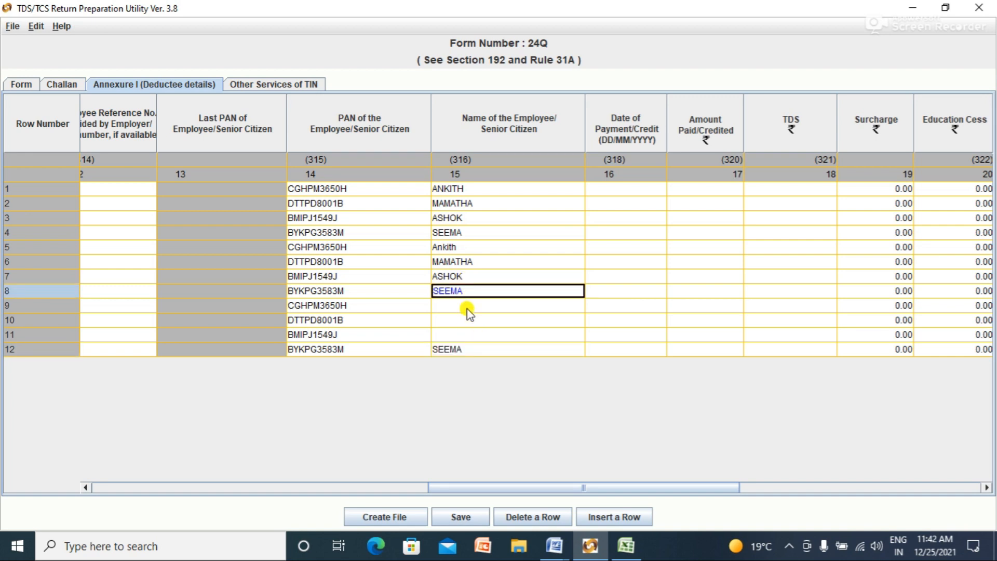
pyautogui.click(467, 307)
# Step: Fill rows 9, 10 and 11 with ANKITH, MAMATHA and ASHOK
pyautogui.doubleClick(471, 188)
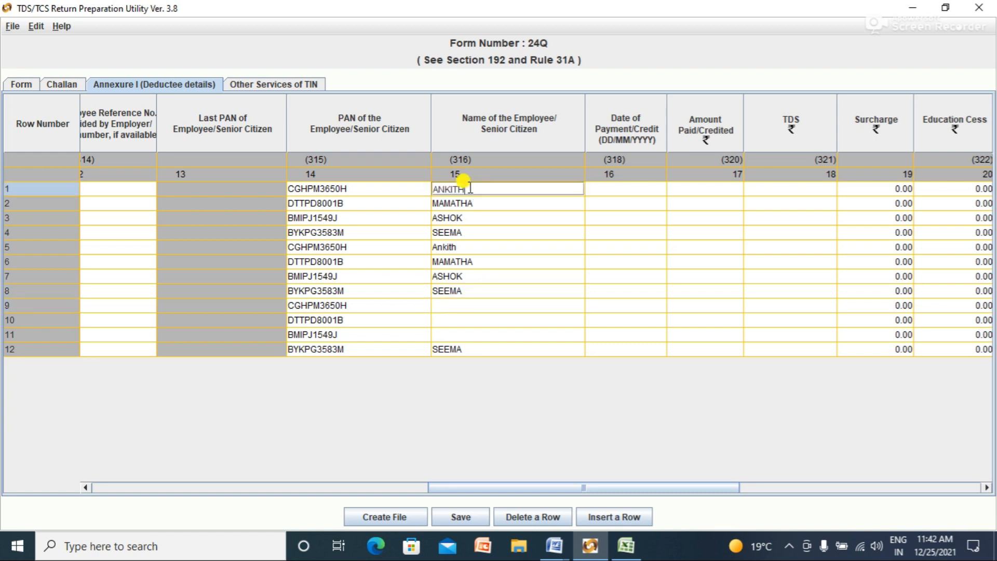
pyautogui.hotkey('shift', 'Left')
pyautogui.hotkey('shift', 'Left')
pyautogui.hotkey('shift', 'Left')
pyautogui.click(461, 304)
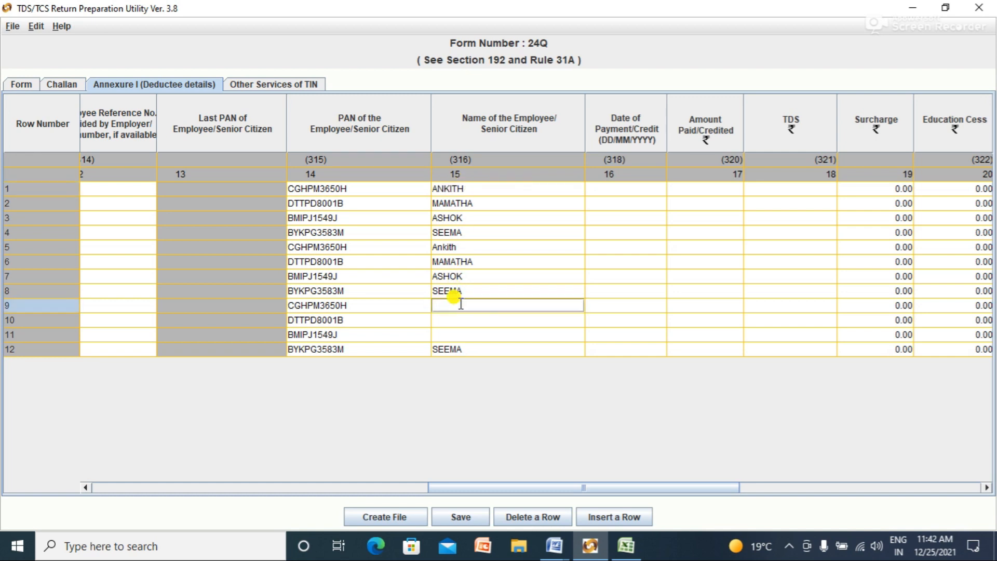
pyautogui.hotkey('ctrl', 'v')
pyautogui.click(481, 201)
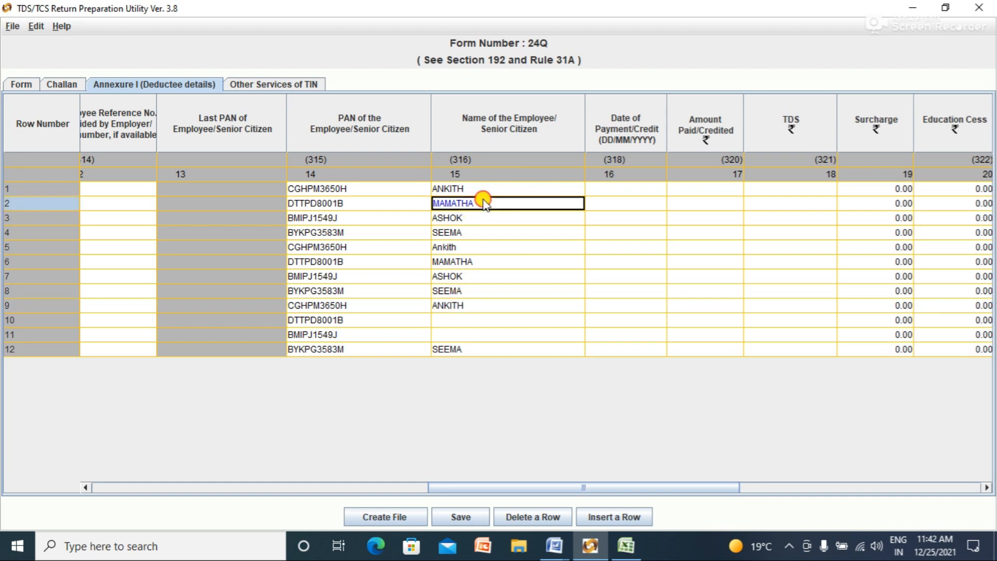
pyautogui.doubleClick(484, 200)
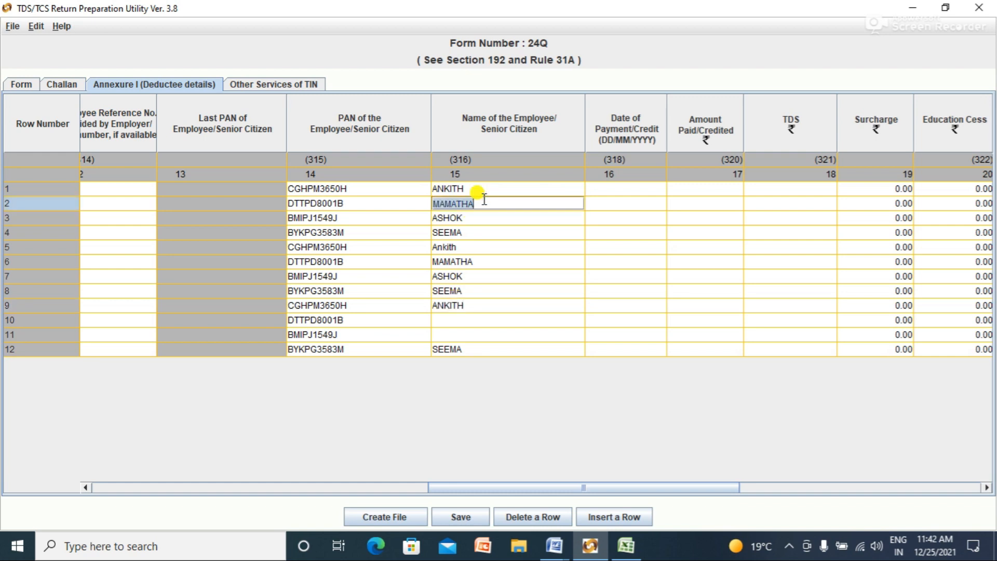
pyautogui.click(469, 318)
pyautogui.hotkey('ctrl', 'v')
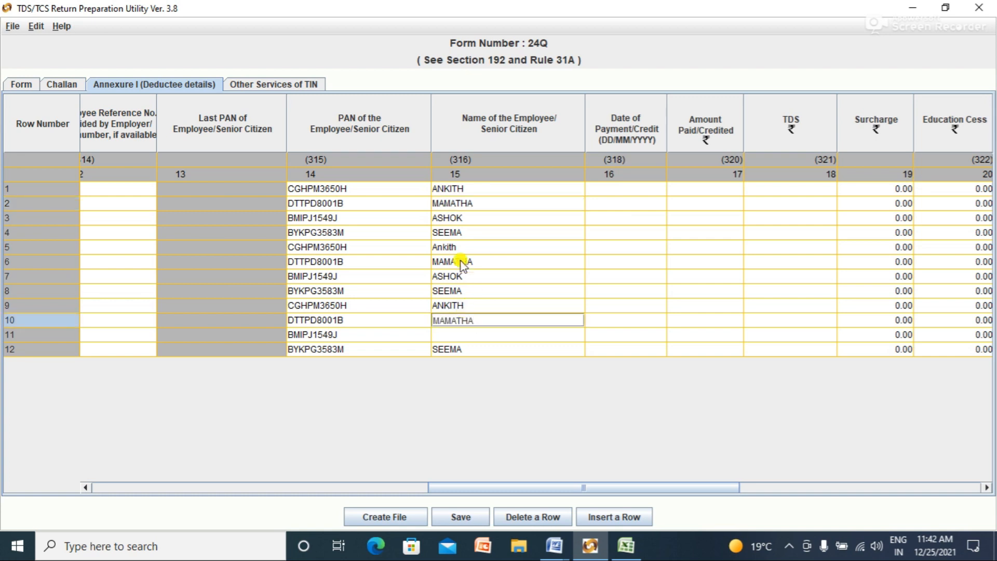
pyautogui.click(475, 217)
pyautogui.doubleClick(475, 213)
pyautogui.hotkey('ctrl', 'c')
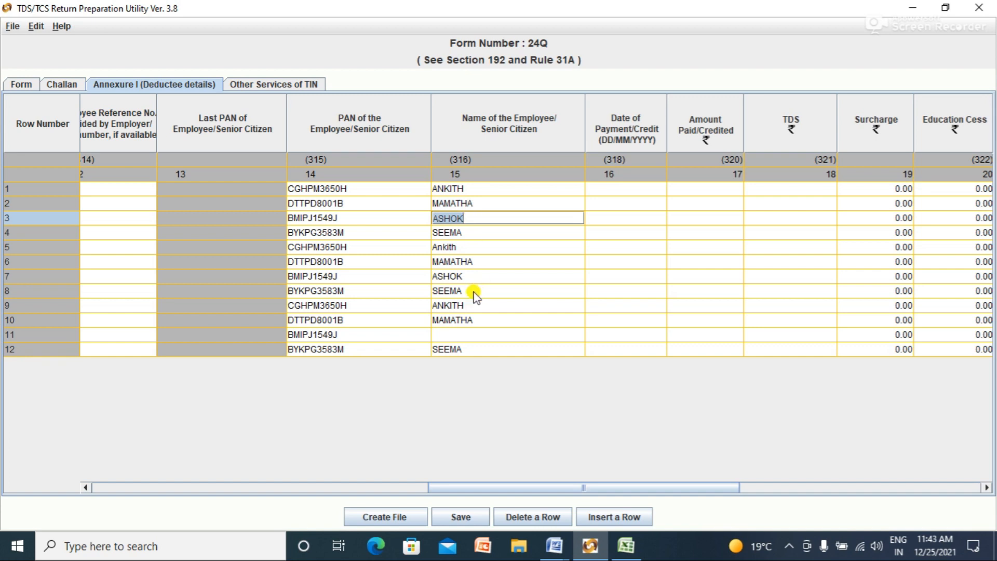
pyautogui.click(481, 333)
pyautogui.hotkey('ctrl', 'v')
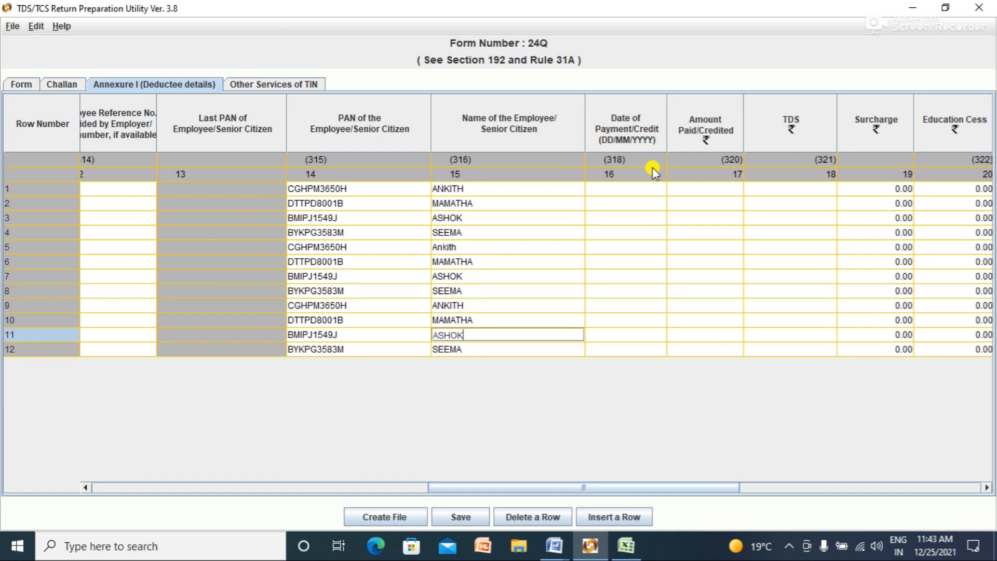
pyautogui.click(637, 189)
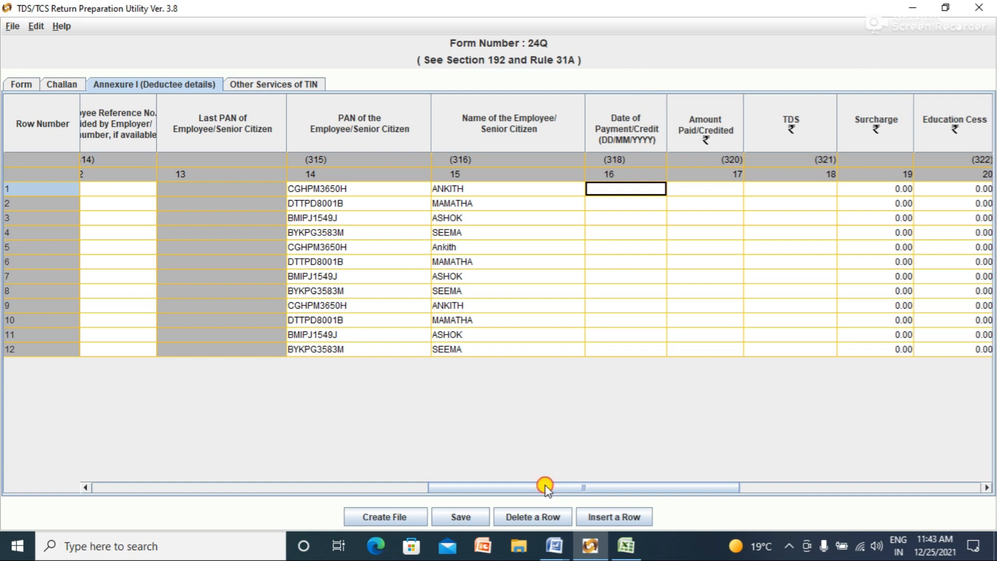
# Step: Check the first payment date in the PAN workbook and set row 1 to 27/07/2021
pyautogui.moveTo(543, 486); pyautogui.dragTo(443, 507)
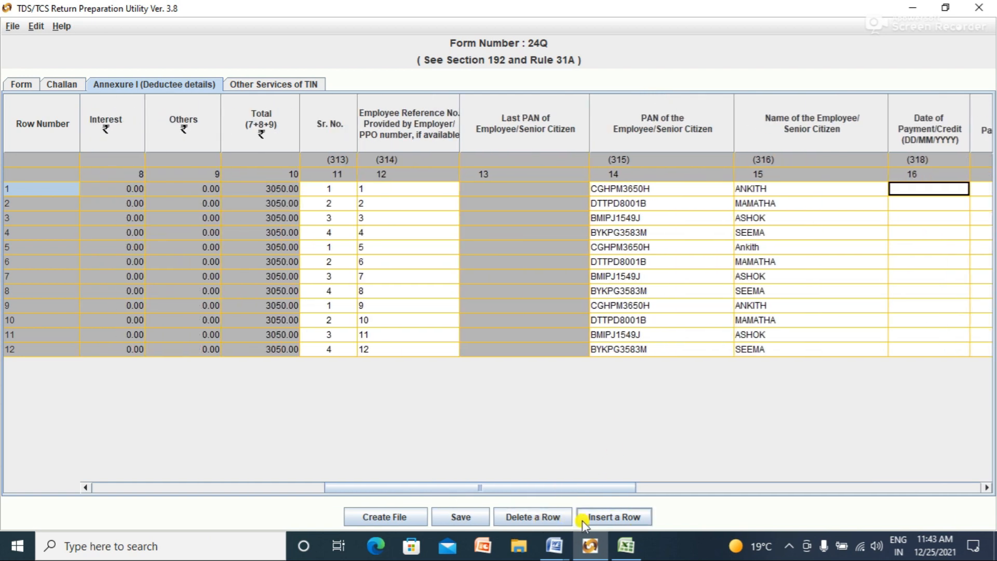
pyautogui.click(627, 547)
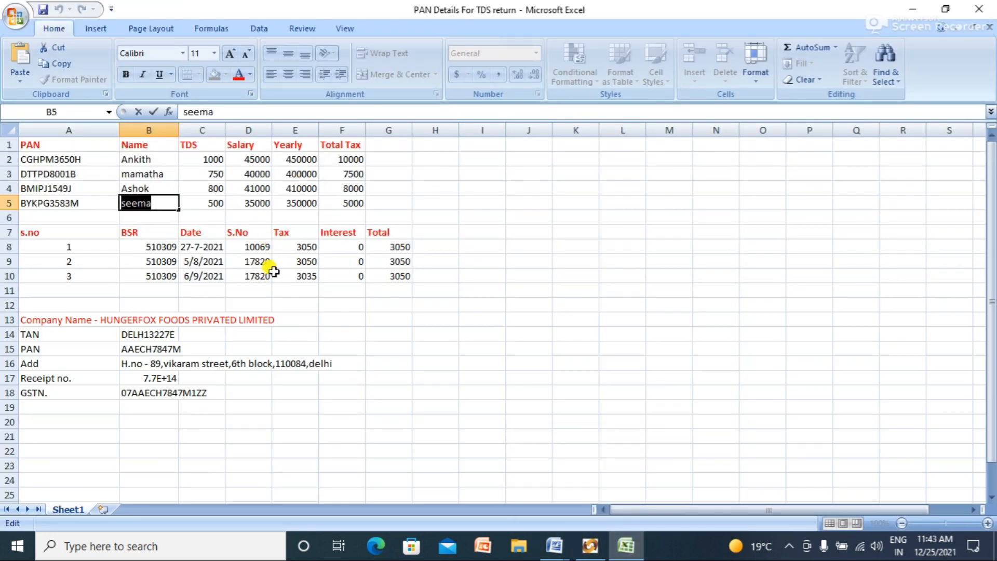
pyautogui.click(195, 248)
pyautogui.hotkey('alt', 'Tab')
pyautogui.click(959, 189)
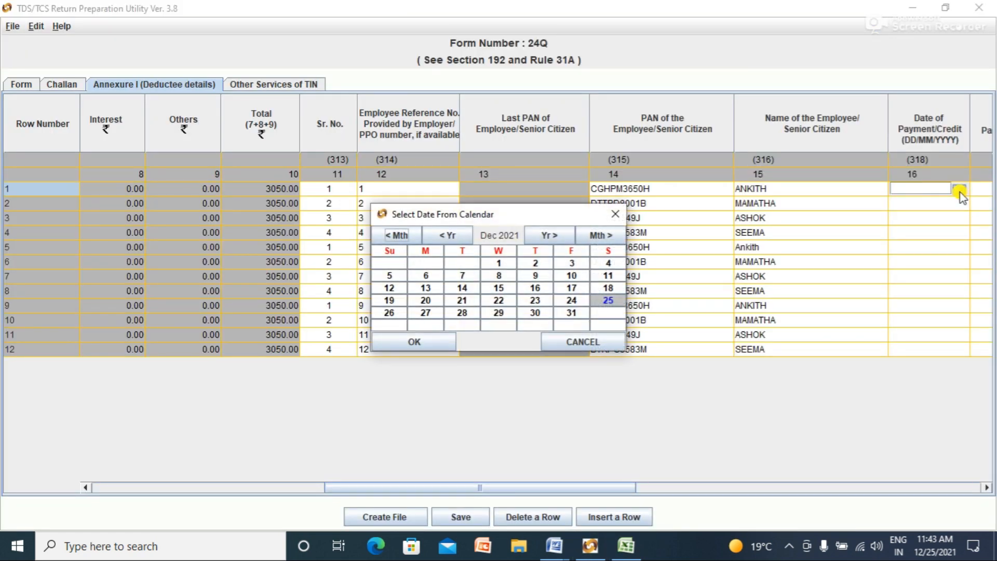
pyautogui.click(406, 238)
pyautogui.click(406, 238)
pyautogui.click(406, 237)
pyautogui.click(407, 238)
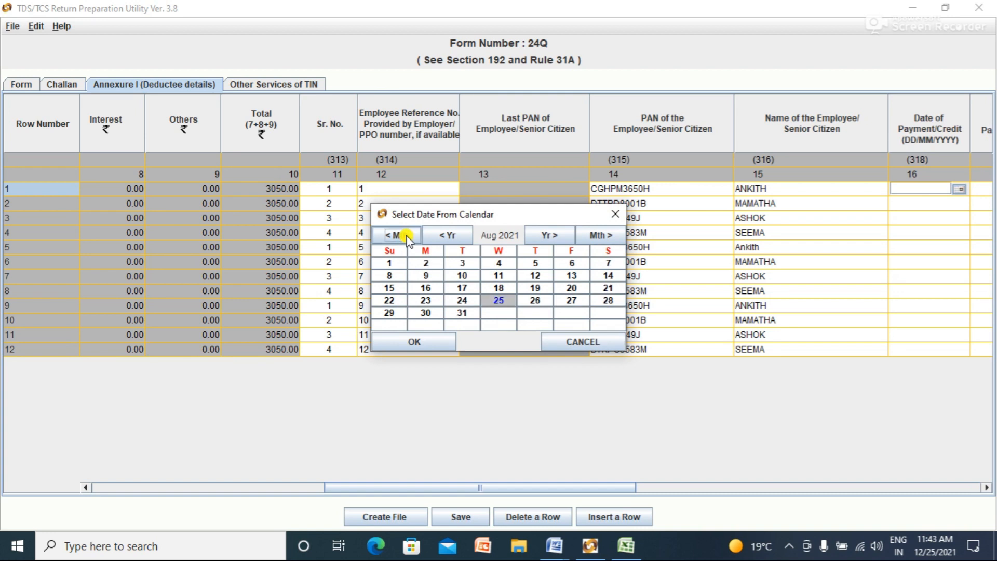
pyautogui.click(407, 238)
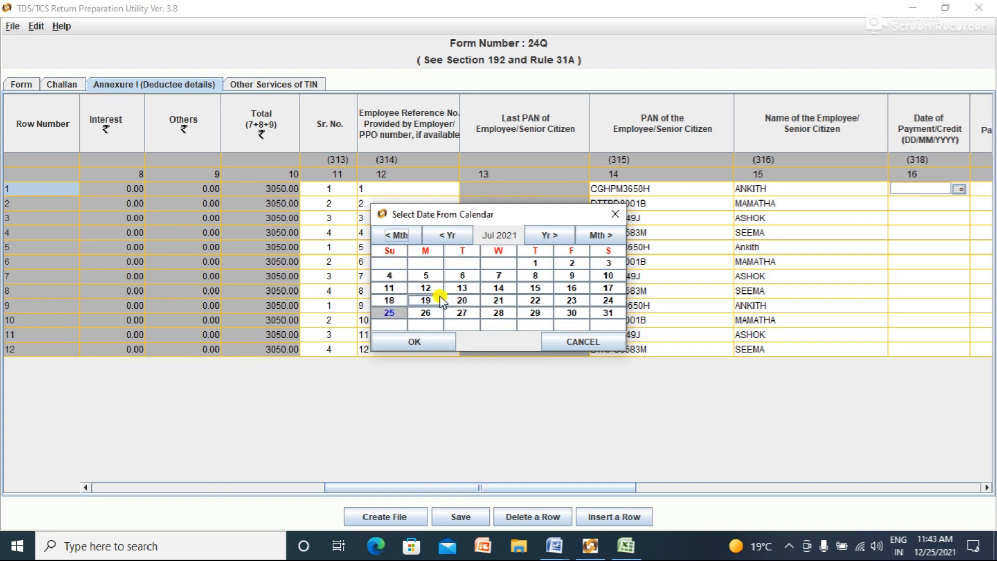
pyautogui.click(461, 313)
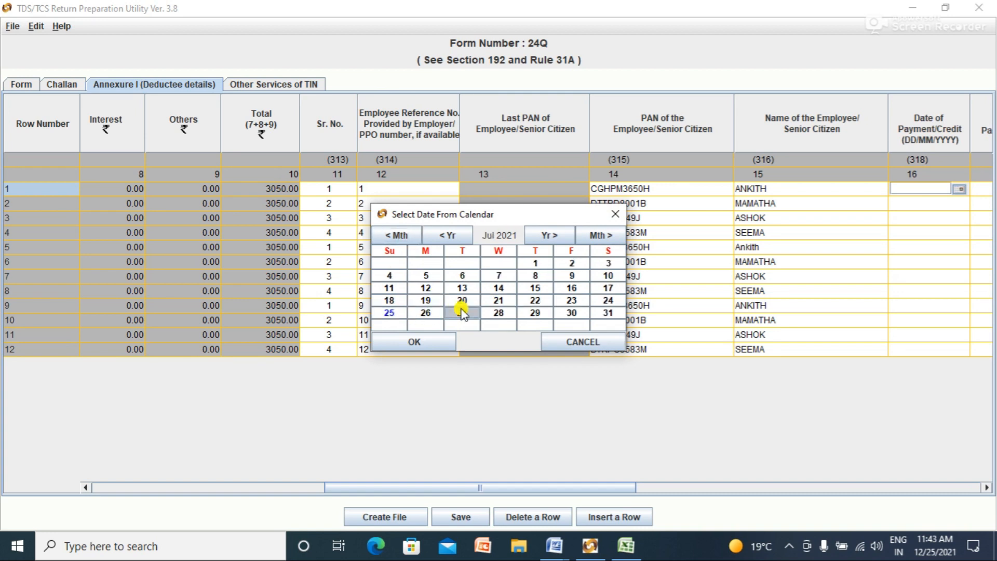
pyautogui.click(439, 338)
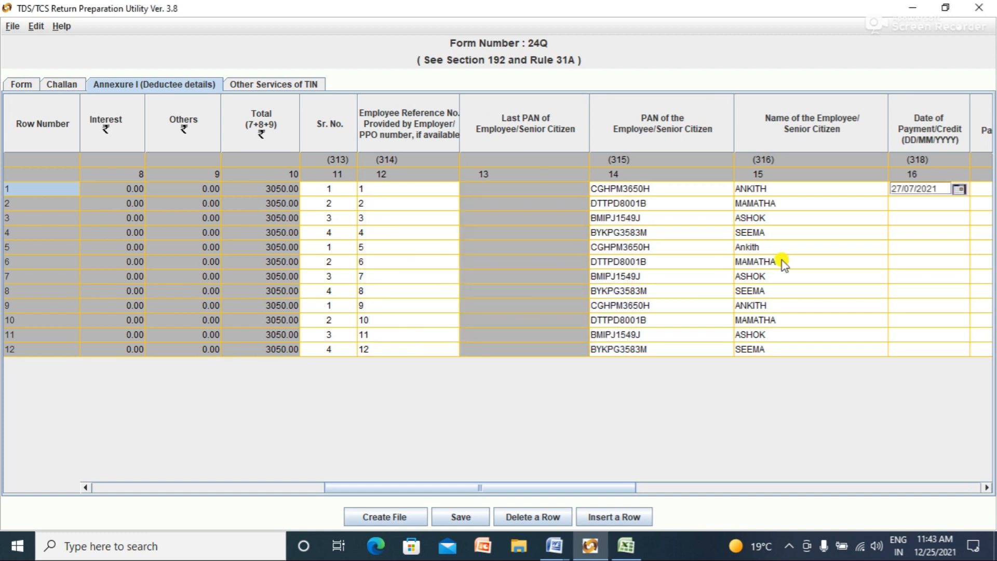
# Step: Set row 2's Date of Payment/Credit to 05/08/2021 with the calendar picker
pyautogui.click(925, 205)
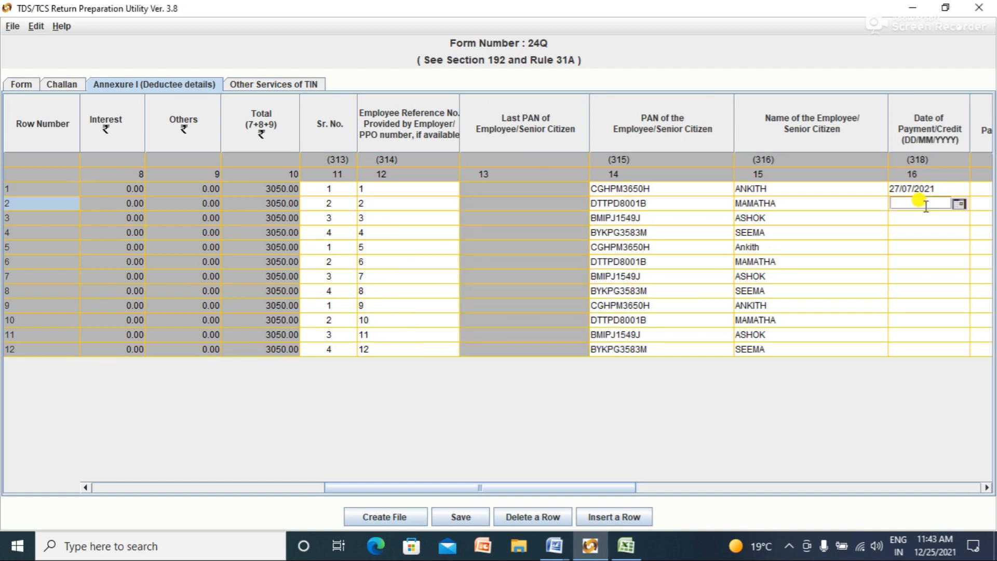
pyautogui.hotkey('alt', 'Tab')
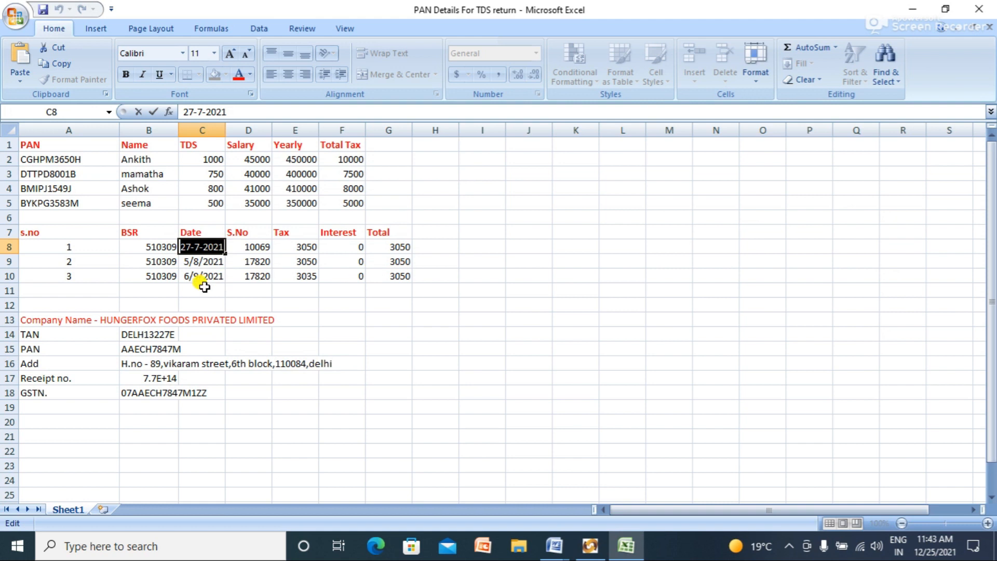
pyautogui.hotkey('alt', 'Tab')
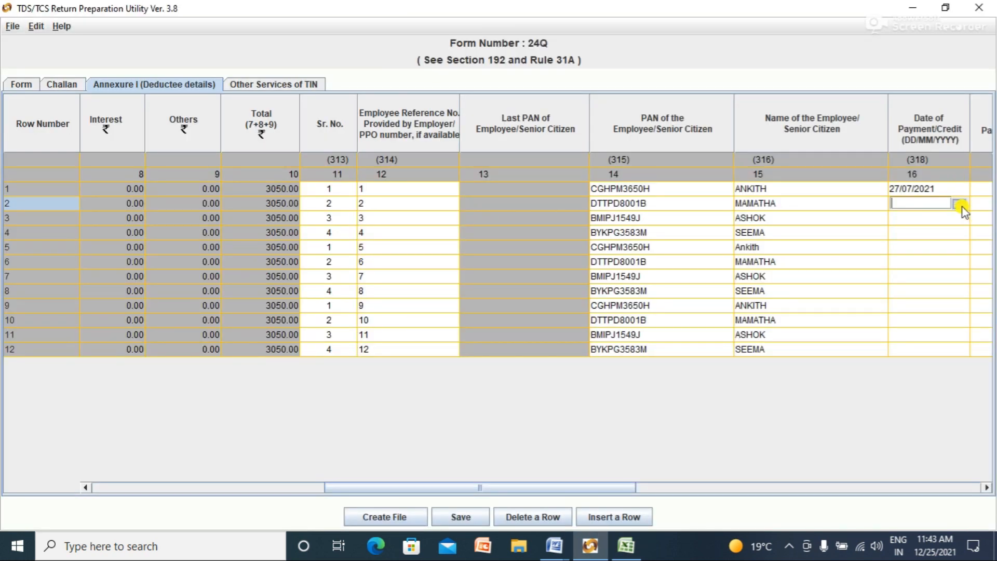
pyautogui.click(960, 205)
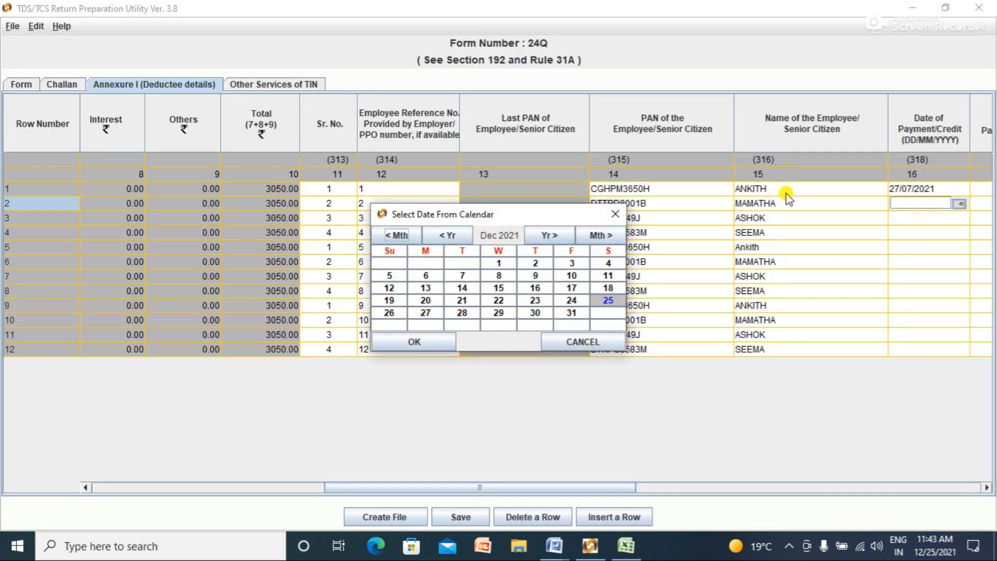
pyautogui.click(399, 235)
pyautogui.click(400, 235)
pyautogui.click(400, 235)
pyautogui.click(399, 235)
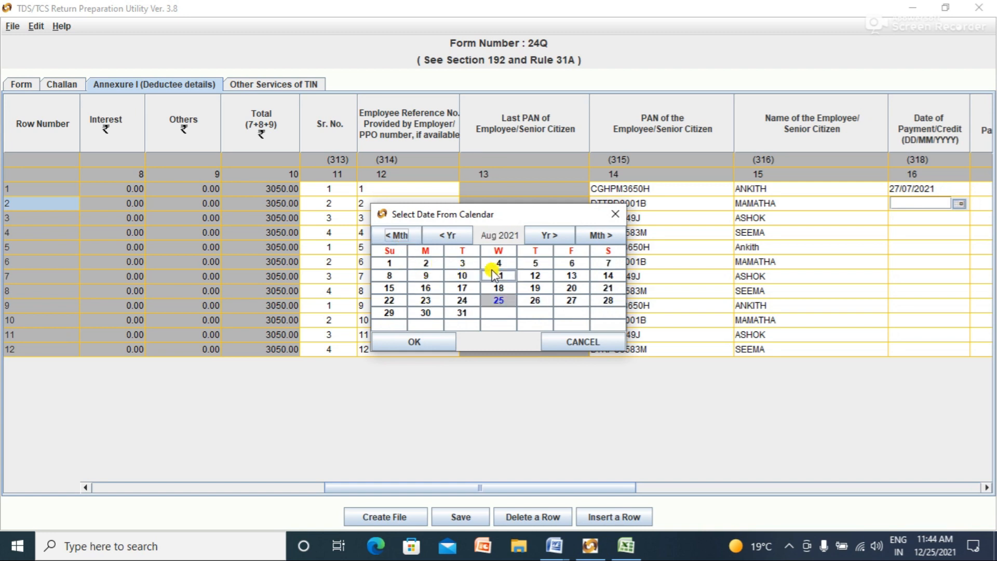
pyautogui.click(535, 263)
pyautogui.click(413, 343)
pyautogui.click(911, 223)
pyautogui.hotkey('alt', 'Tab')
pyautogui.hotkey('alt', 'Tab')
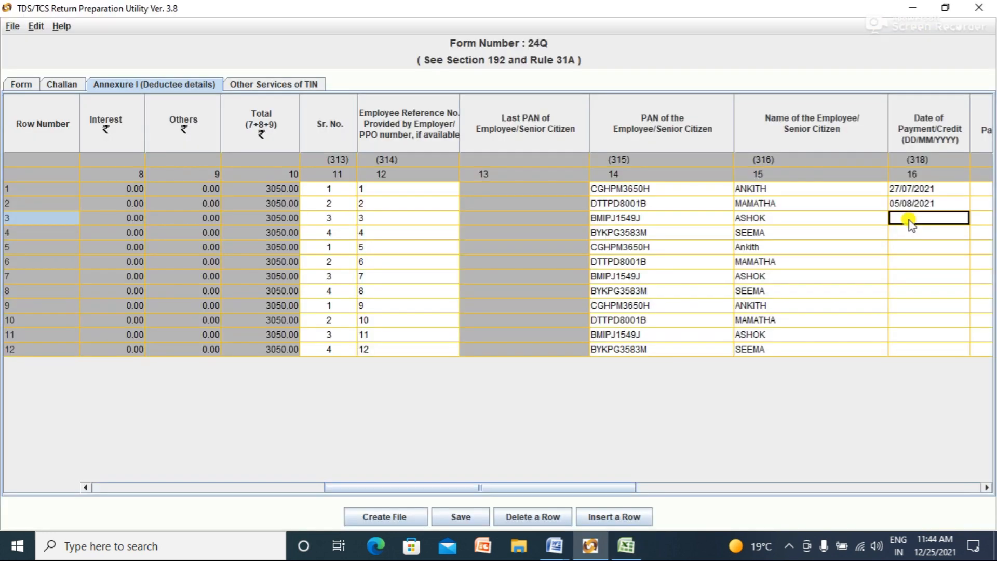
# Step: Set row 3's Date of Payment/Credit to 06/09/2021 with the calendar picker
pyautogui.click(911, 222)
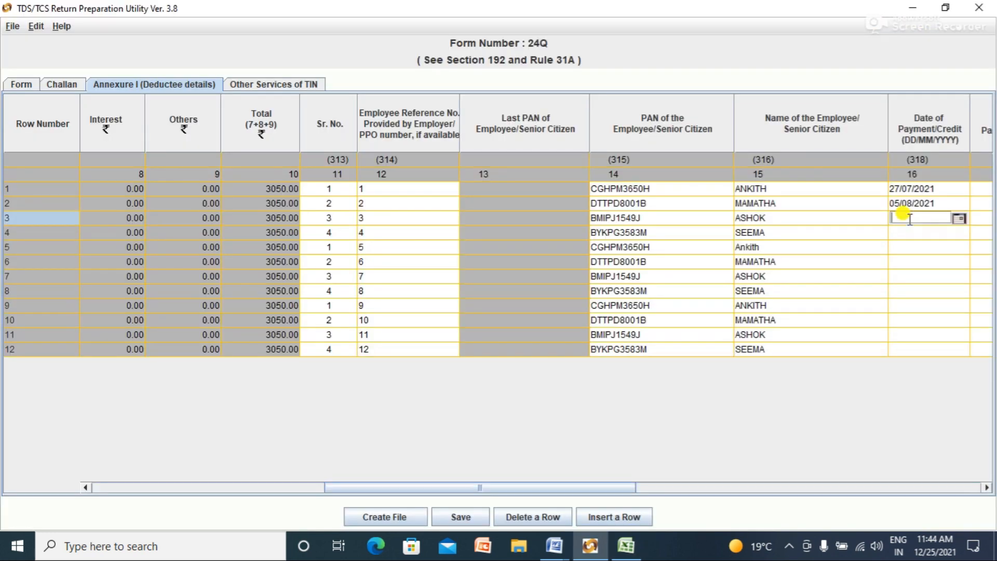
pyautogui.click(957, 219)
pyautogui.click(396, 236)
pyautogui.click(397, 237)
pyautogui.click(397, 237)
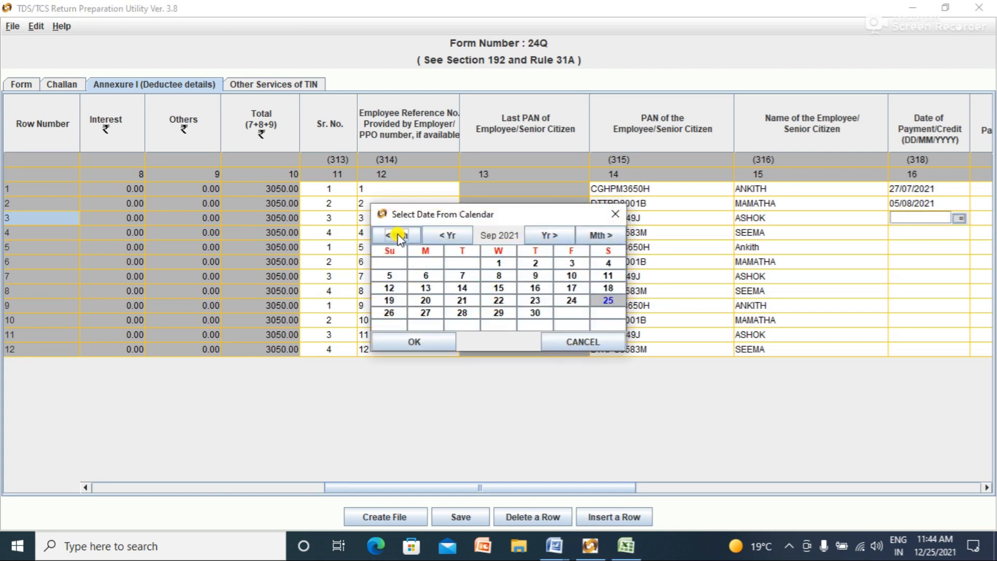
pyautogui.click(426, 276)
pyautogui.click(434, 337)
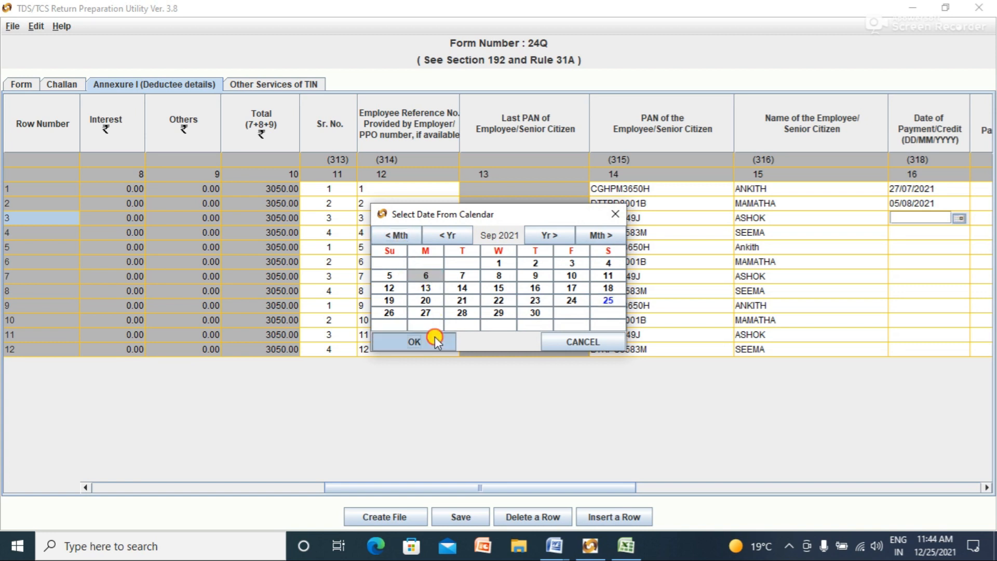
pyautogui.click(904, 233)
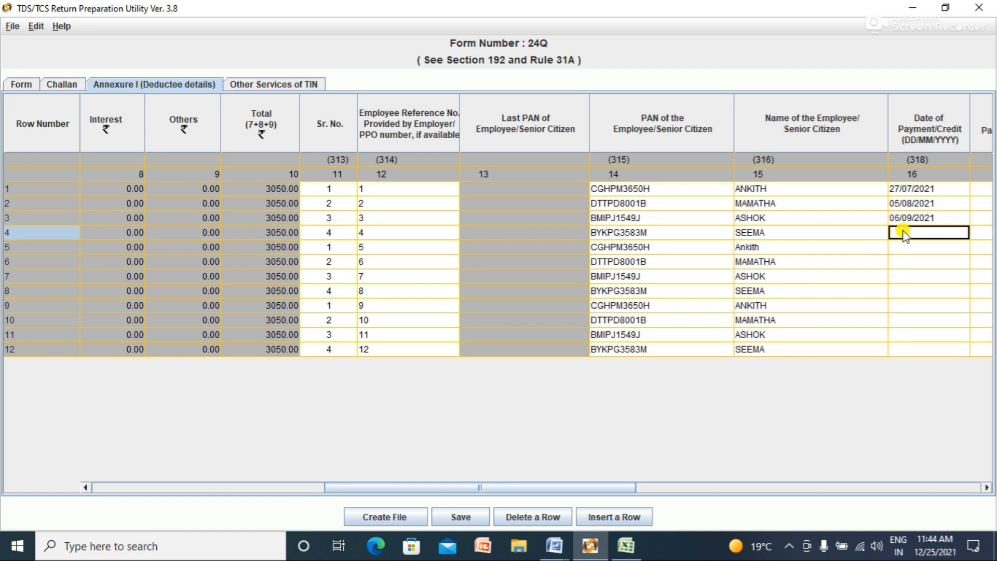
# Step: Bring row 4's date picker back to August 2021
pyautogui.click(962, 233)
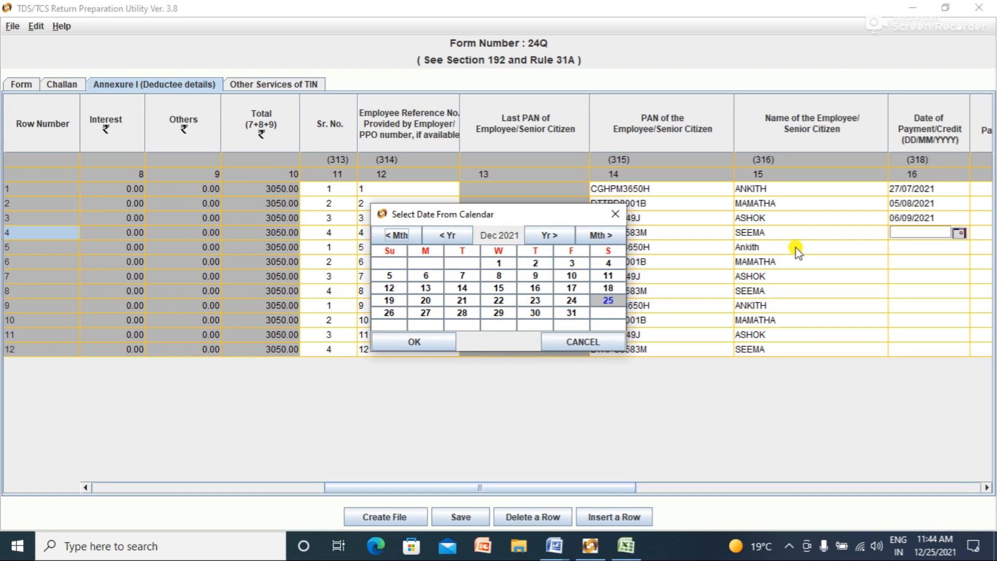
pyautogui.click(407, 237)
pyautogui.click(404, 237)
pyautogui.click(404, 237)
pyautogui.click(403, 237)
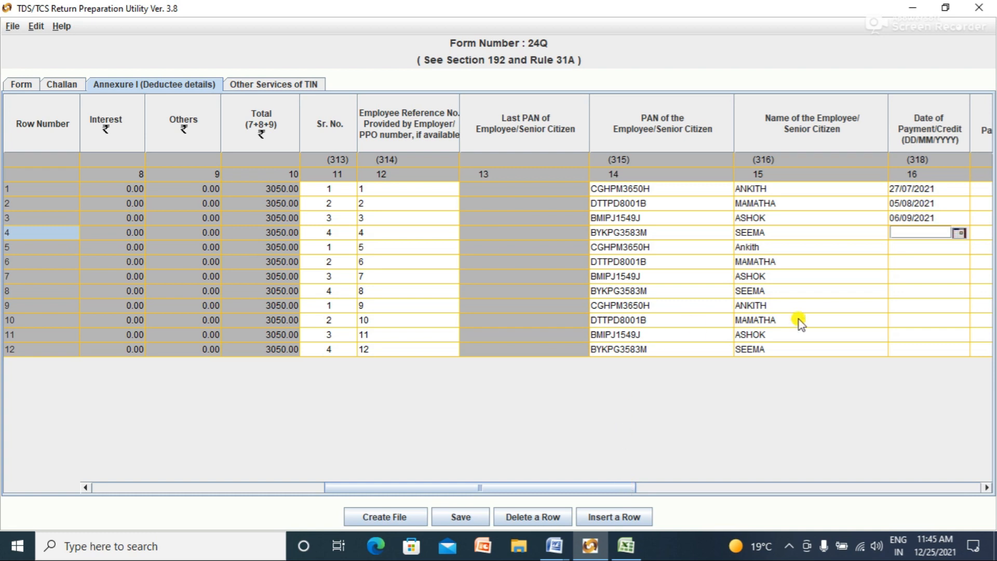
# Step: Clear row 2's invalid payment date and dismiss the invalid date warnings
pyautogui.click(927, 192)
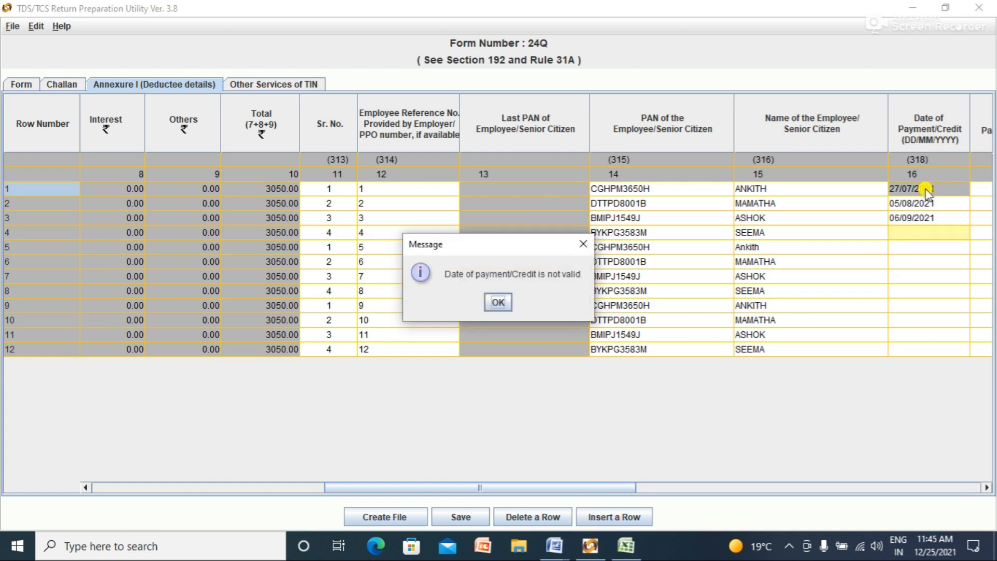
pyautogui.click(492, 303)
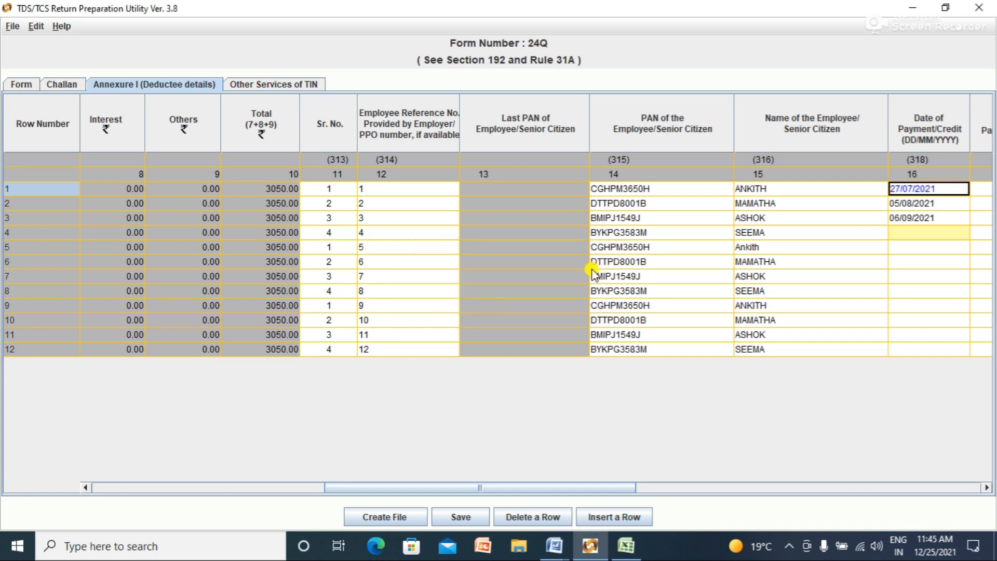
pyautogui.click(922, 203)
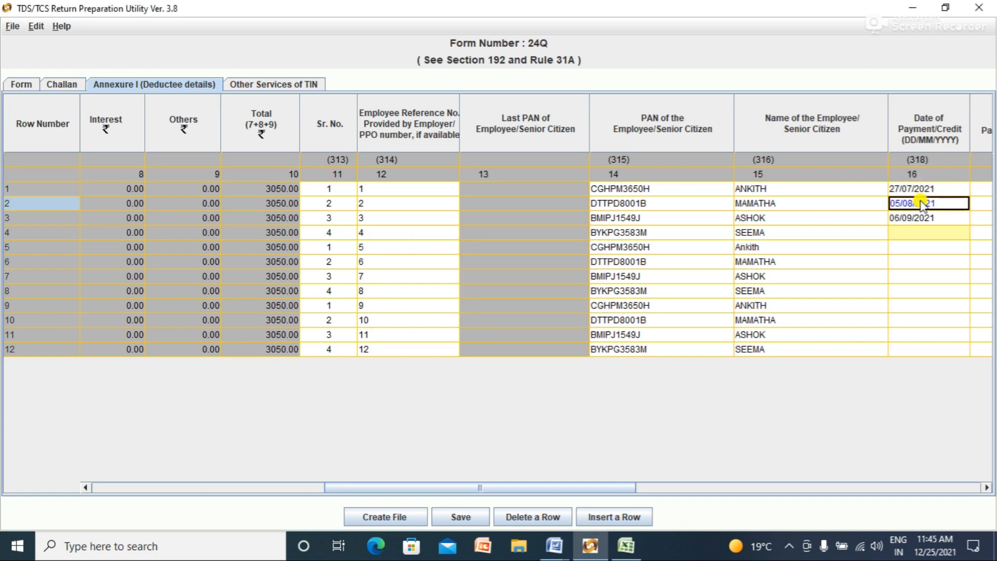
pyautogui.press('BackSpace')
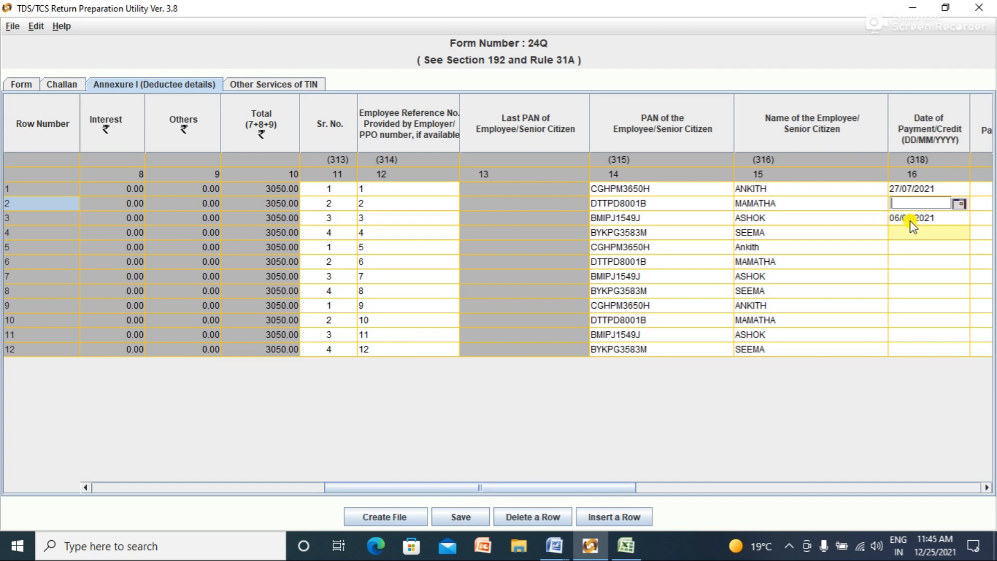
pyautogui.click(910, 221)
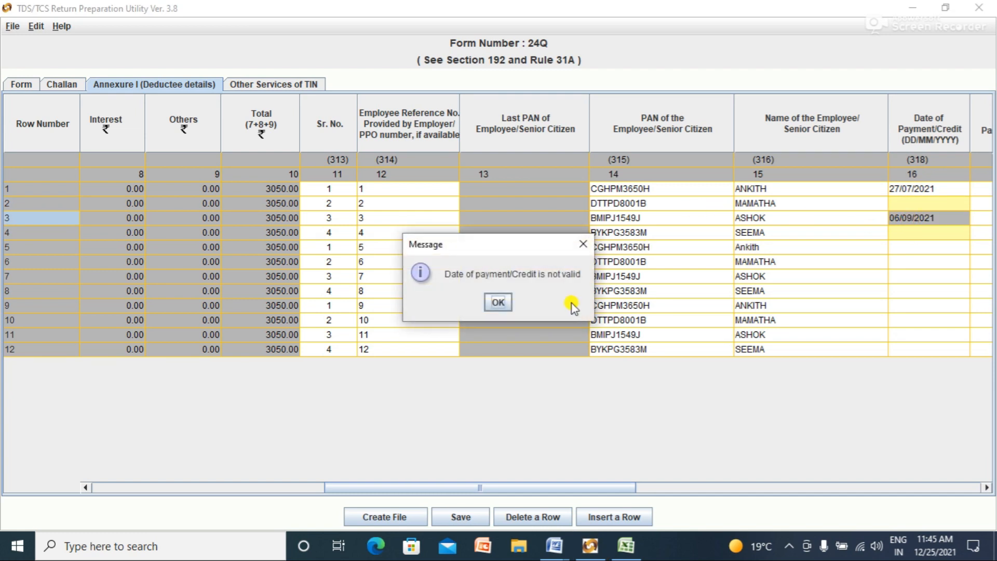
pyautogui.click(499, 303)
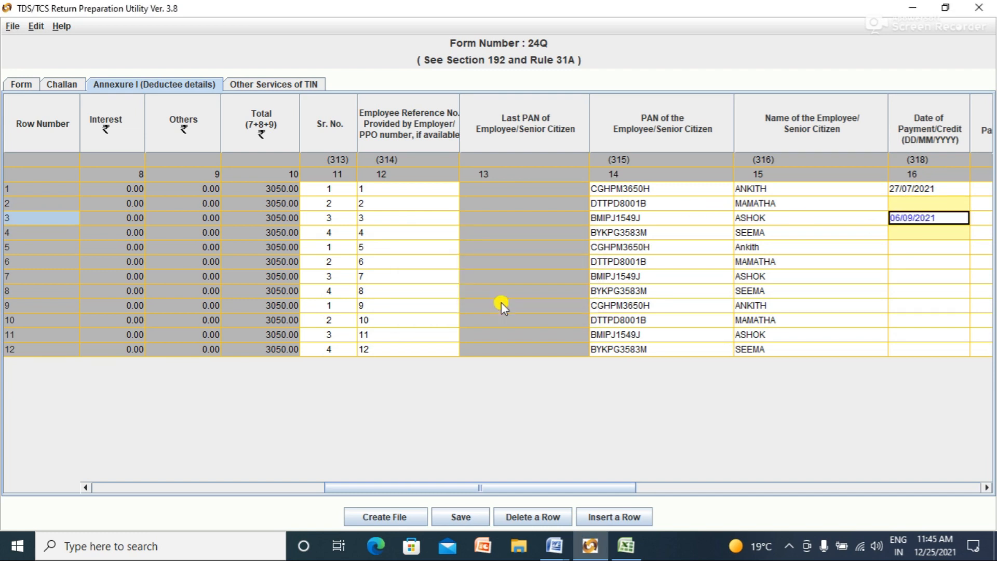
# Step: Set row 2's Date of Payment/Credit to 27/07/2021 with the calendar picker
pyautogui.click(948, 205)
pyautogui.click(966, 204)
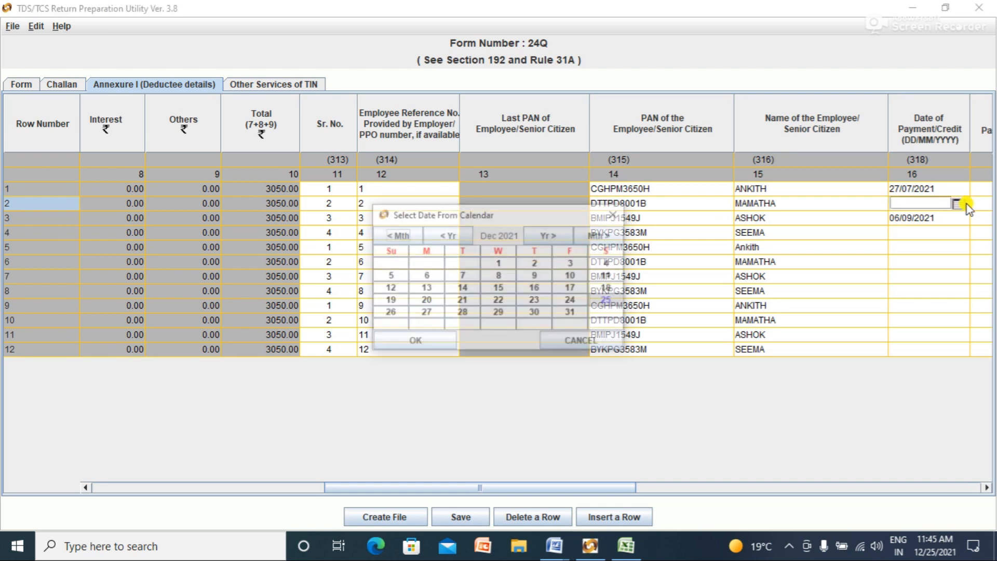
pyautogui.click(397, 236)
pyautogui.click(397, 236)
pyautogui.click(397, 236)
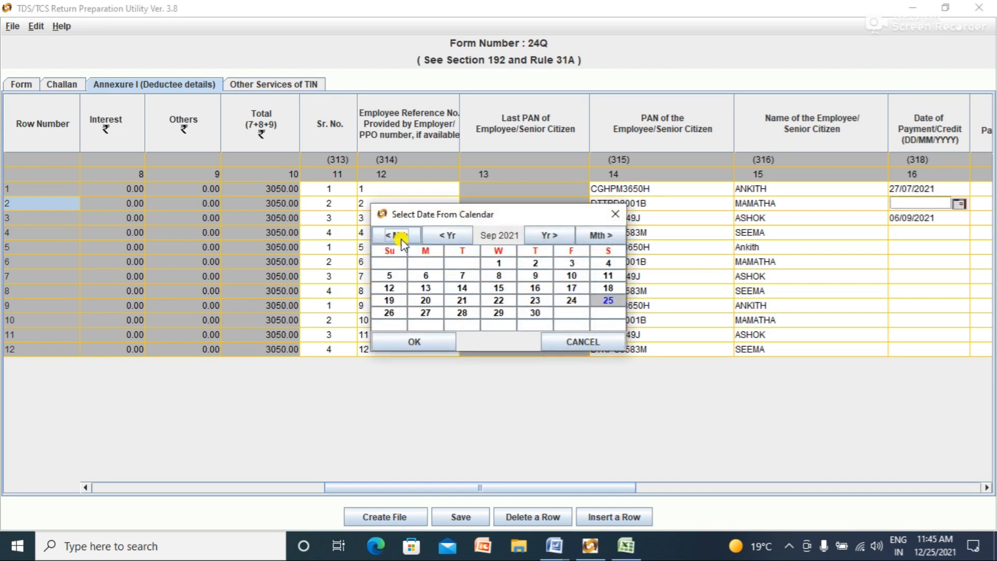
pyautogui.click(398, 235)
pyautogui.click(397, 235)
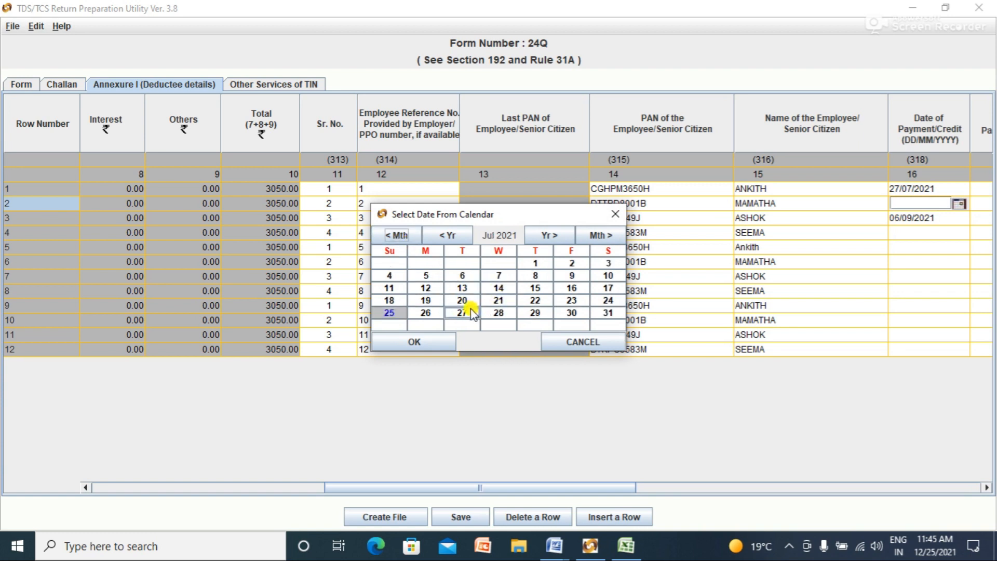
pyautogui.click(461, 312)
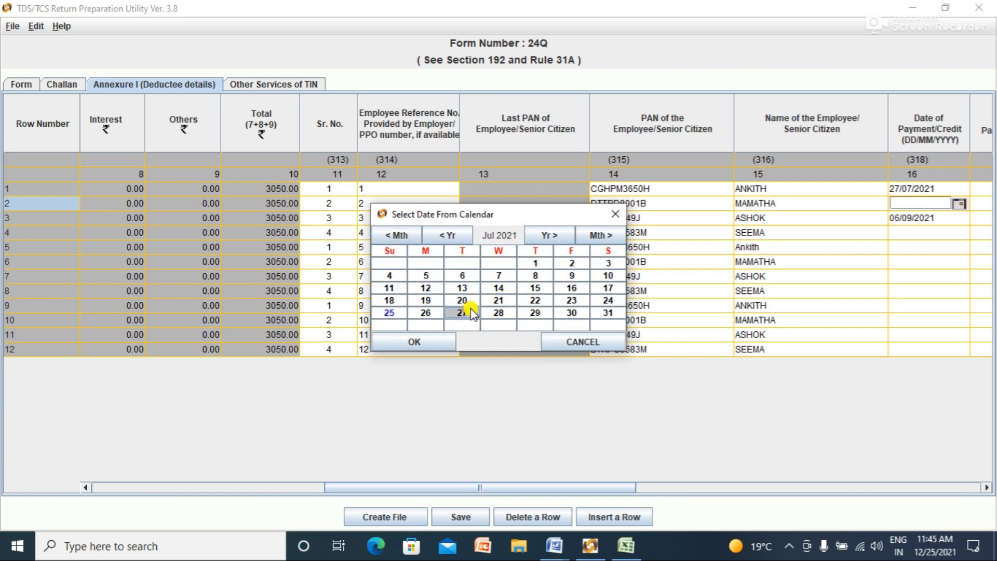
pyautogui.click(447, 337)
# Step: Replace row 3's old payment date with 27/07/2021
pyautogui.click(941, 218)
pyautogui.press('BackSpace')
pyautogui.click(960, 218)
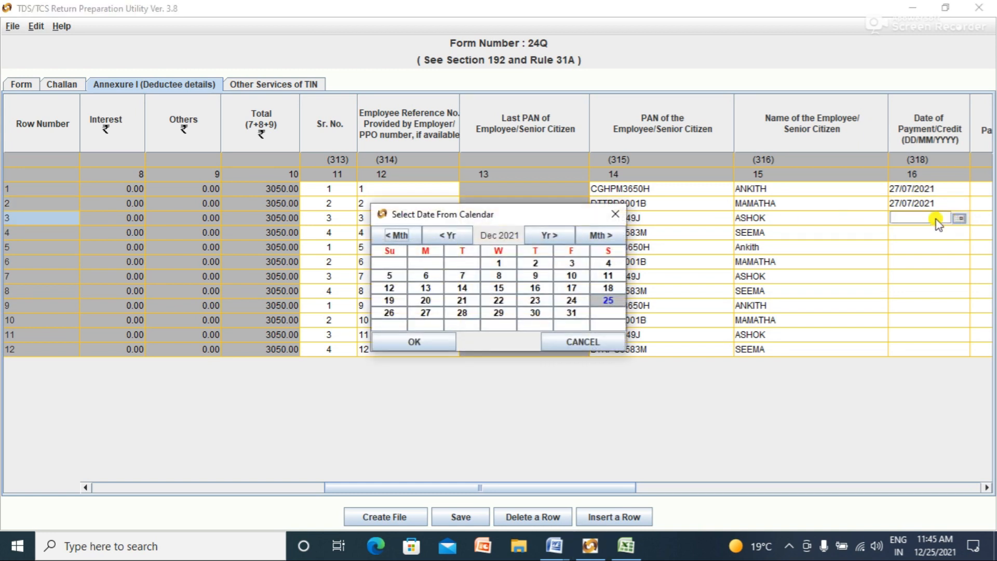
pyautogui.doubleClick(397, 240)
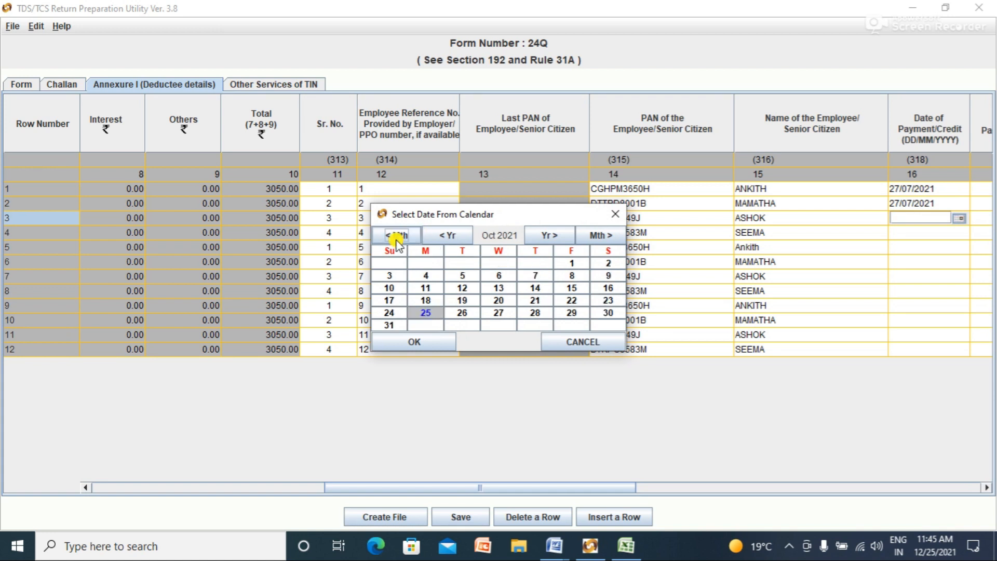
pyautogui.doubleClick(398, 240)
pyautogui.click(395, 239)
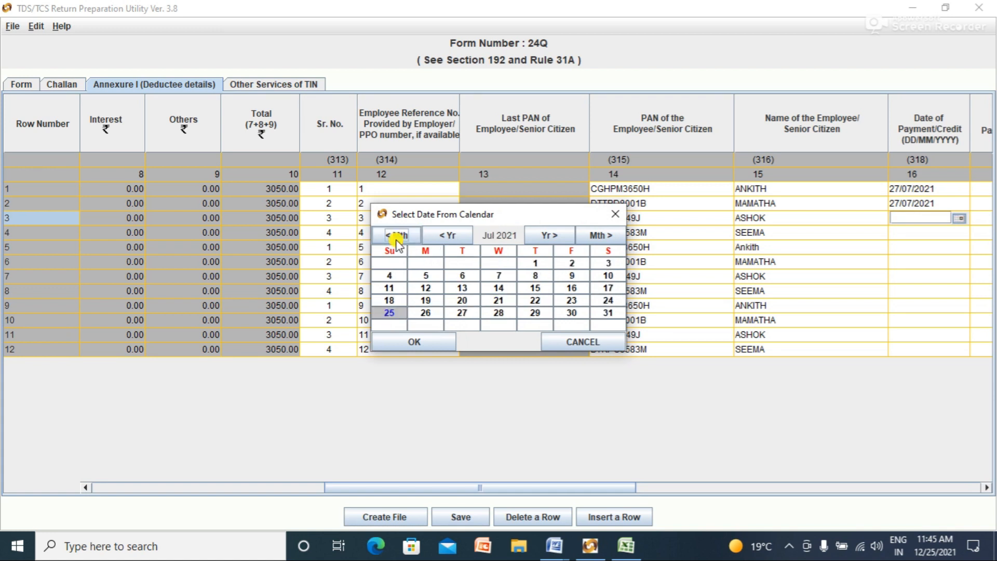
pyautogui.click(464, 313)
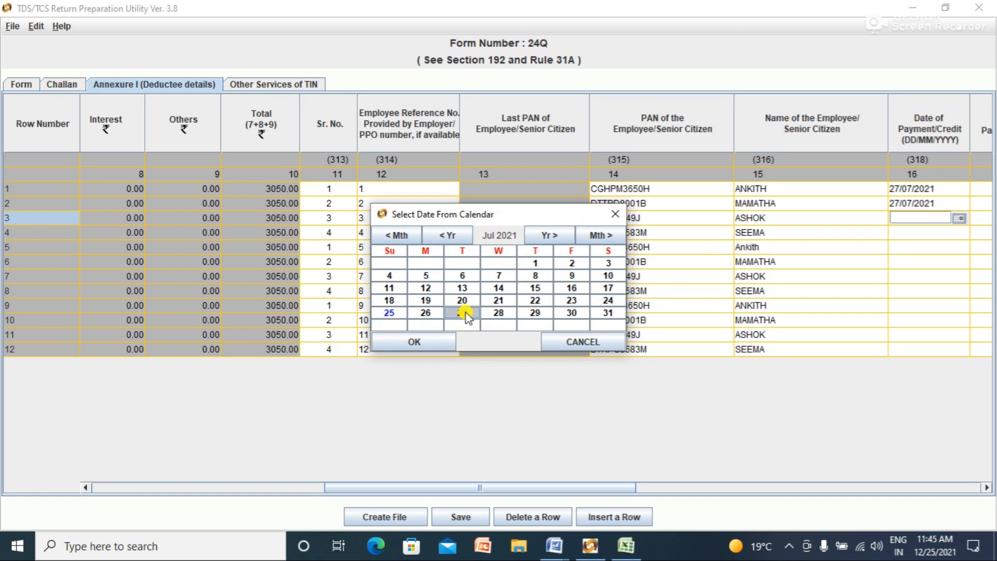
pyautogui.click(435, 344)
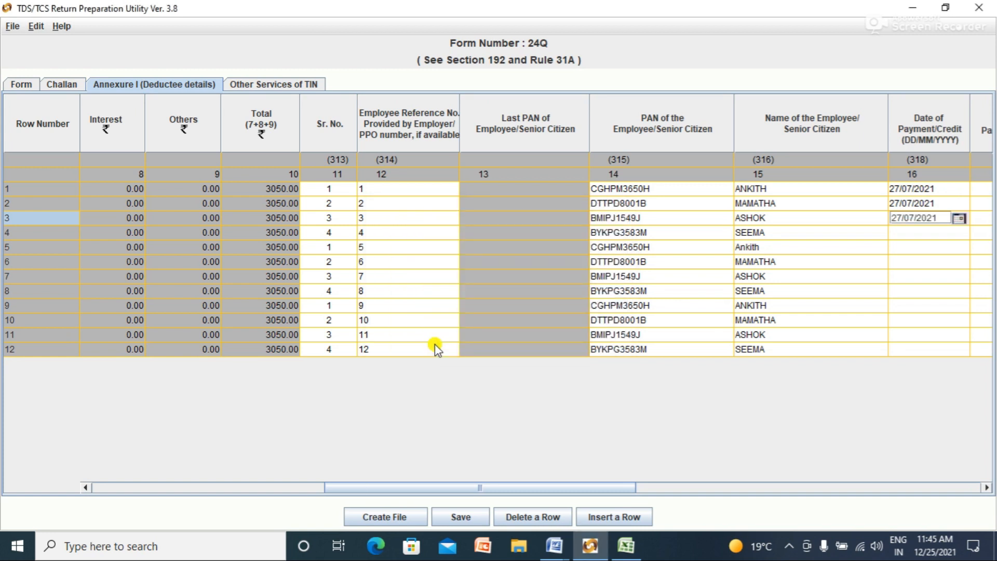
pyautogui.click(906, 233)
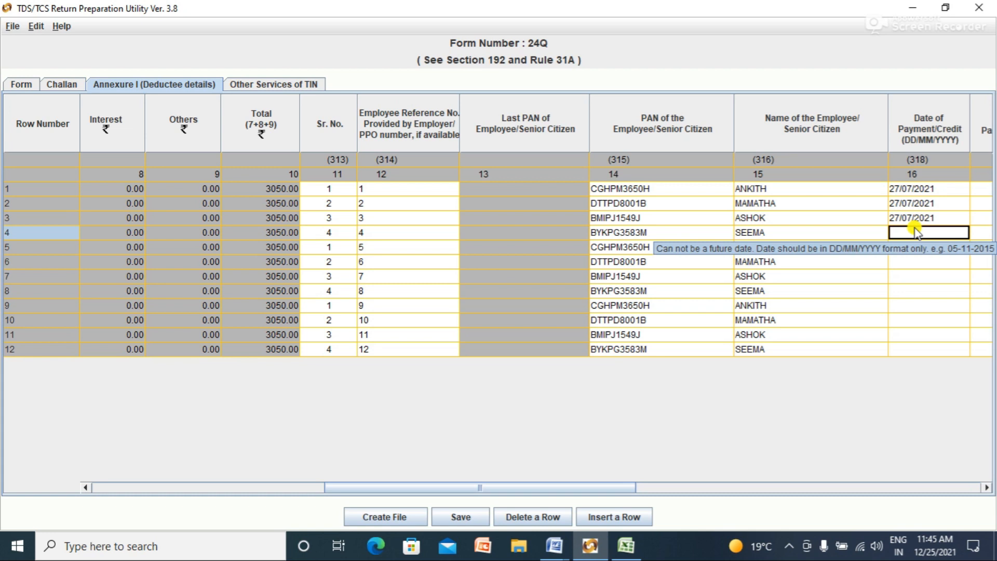
# Step: Set row 4's Date of Payment/Credit to 27/07/2021
pyautogui.doubleClick(915, 232)
pyautogui.click(960, 233)
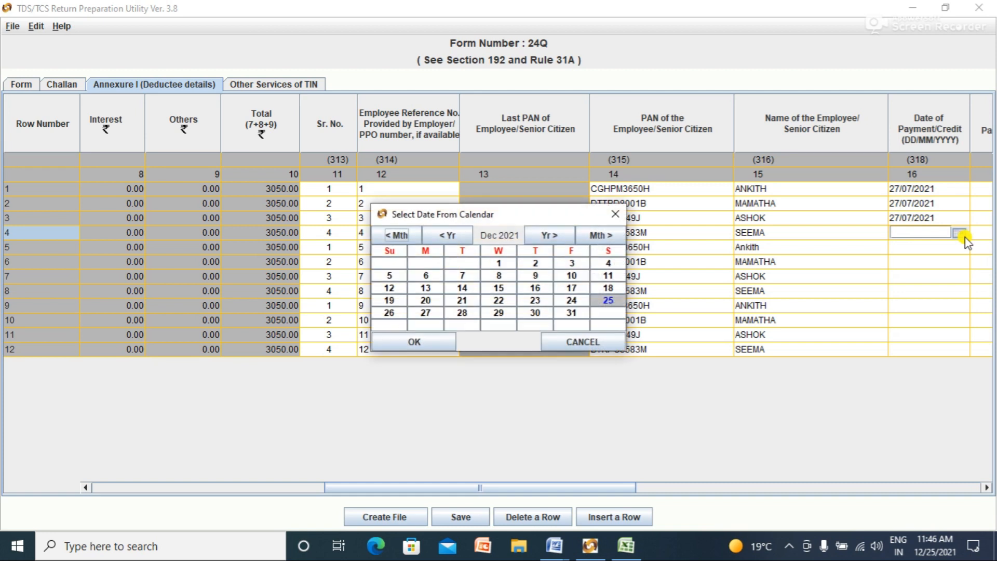
pyautogui.click(400, 235)
pyautogui.click(399, 235)
pyautogui.click(401, 235)
pyautogui.click(401, 235)
pyautogui.click(401, 235)
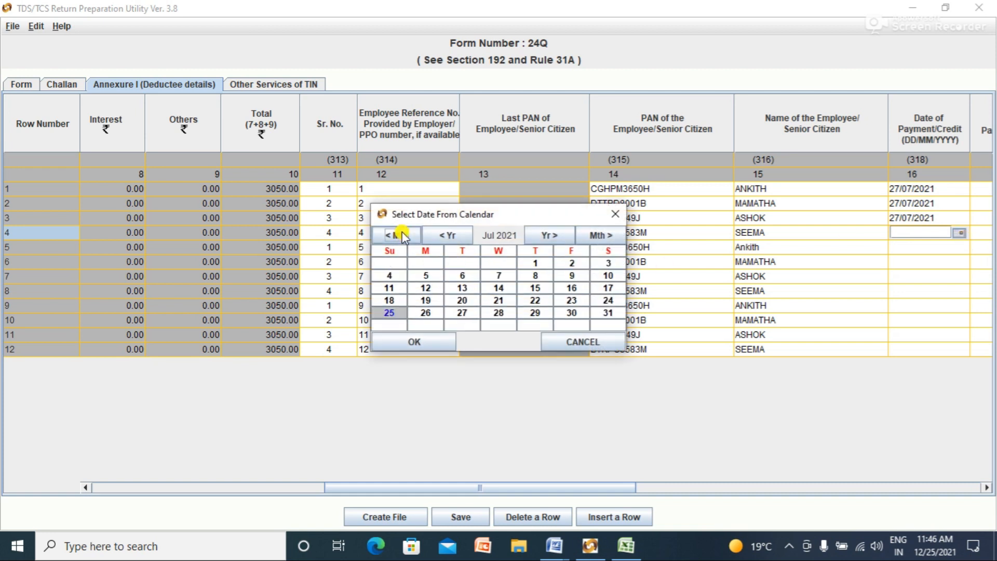
pyautogui.click(431, 302)
pyautogui.click(476, 314)
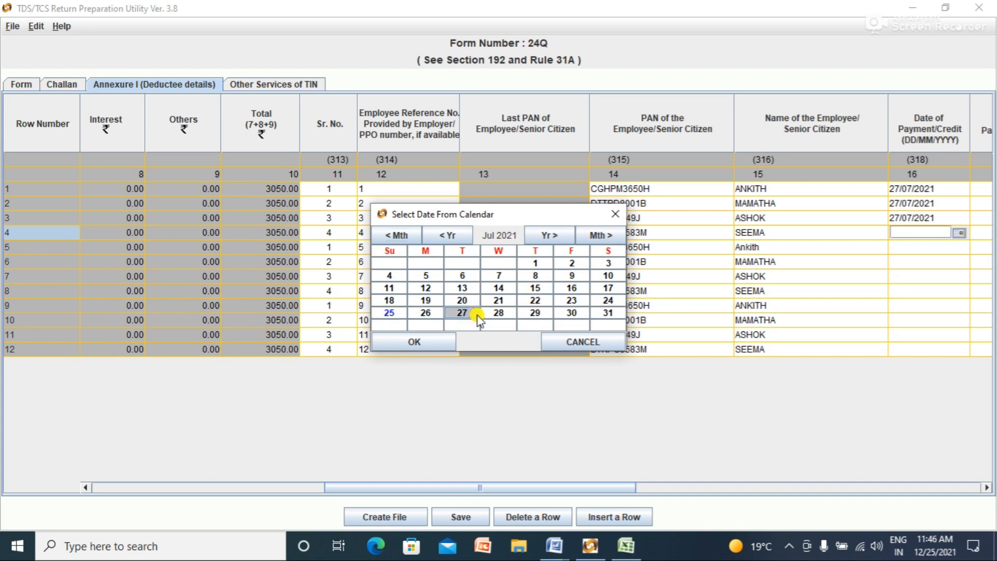
pyautogui.click(441, 338)
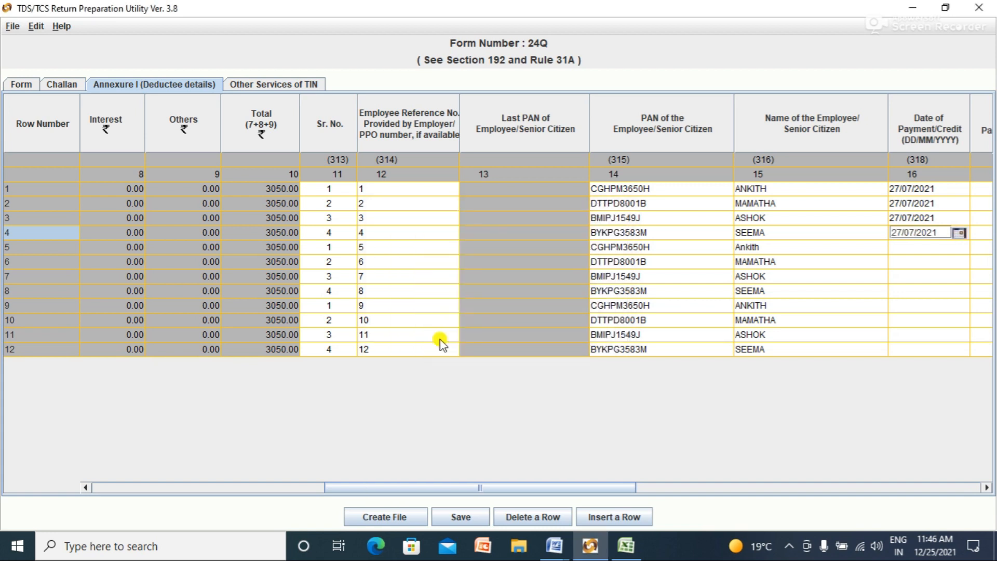
pyautogui.click(918, 248)
# Step: Check the challan dates in cells C9 and C10 of the PAN details workbook
pyautogui.hotkey('alt', 'Tab')
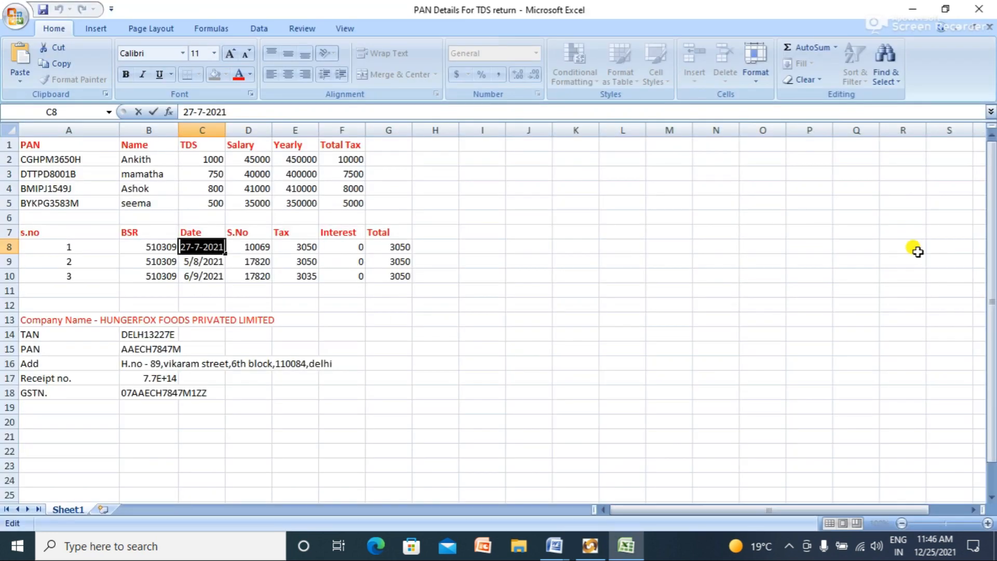
pyautogui.click(216, 272)
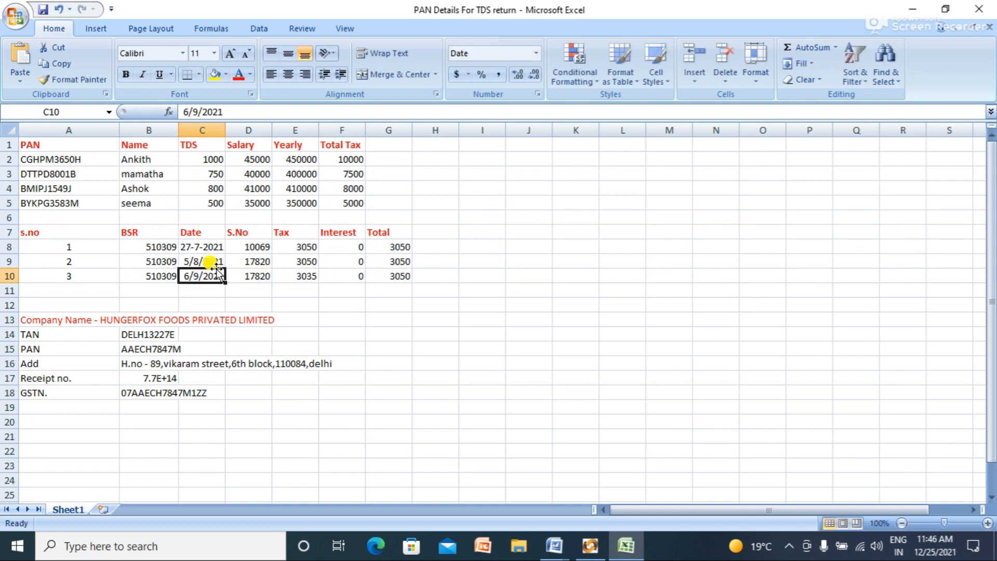
pyautogui.click(212, 261)
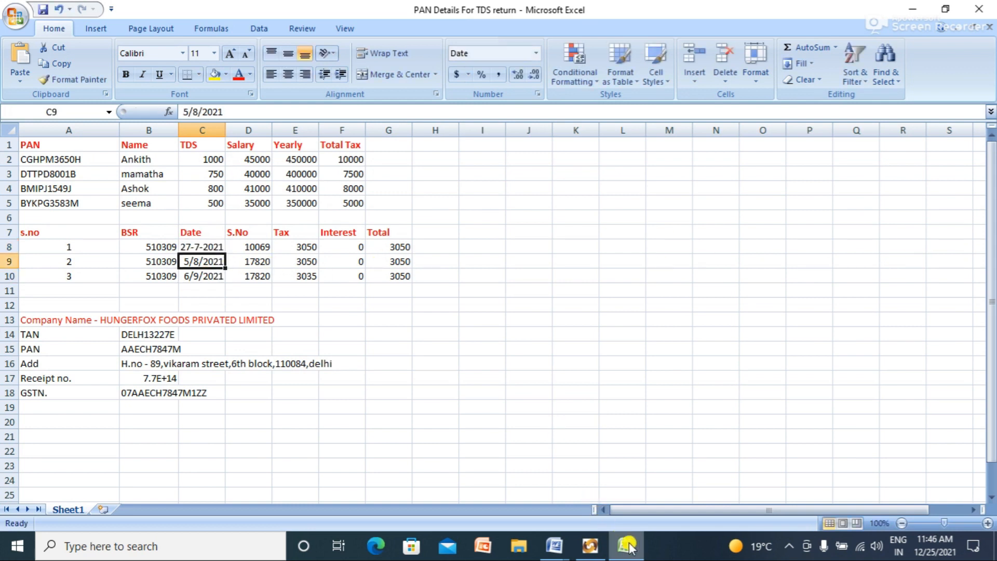
pyautogui.click(588, 548)
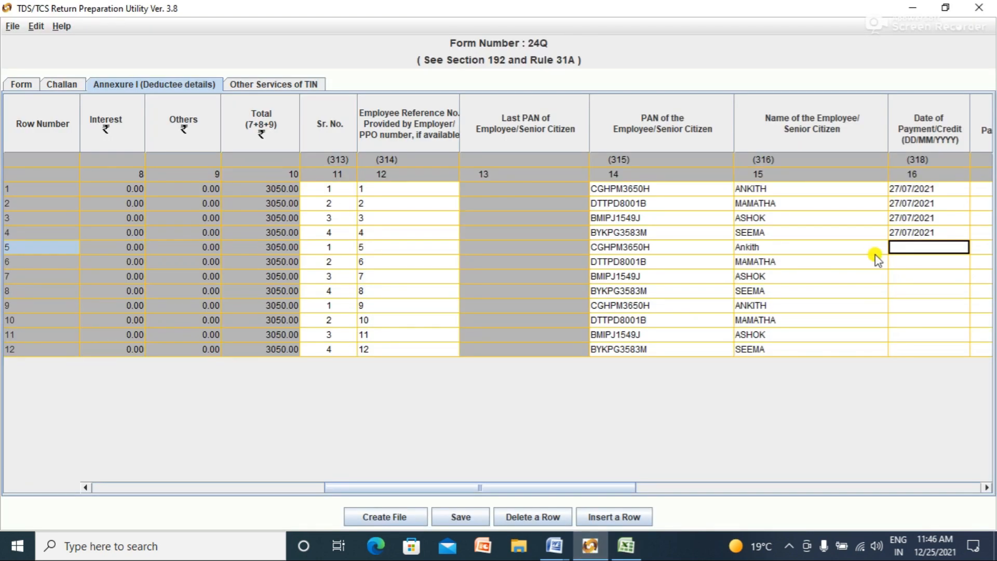
# Step: Set row 5's Date of Payment/Credit to 05/08/2021 with the calendar picker
pyautogui.click(910, 248)
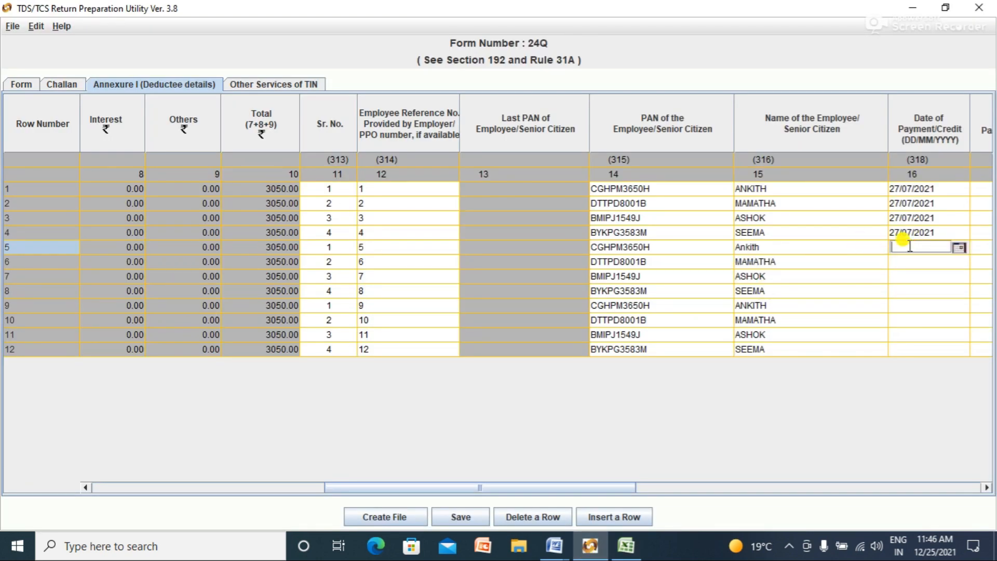
pyautogui.click(959, 248)
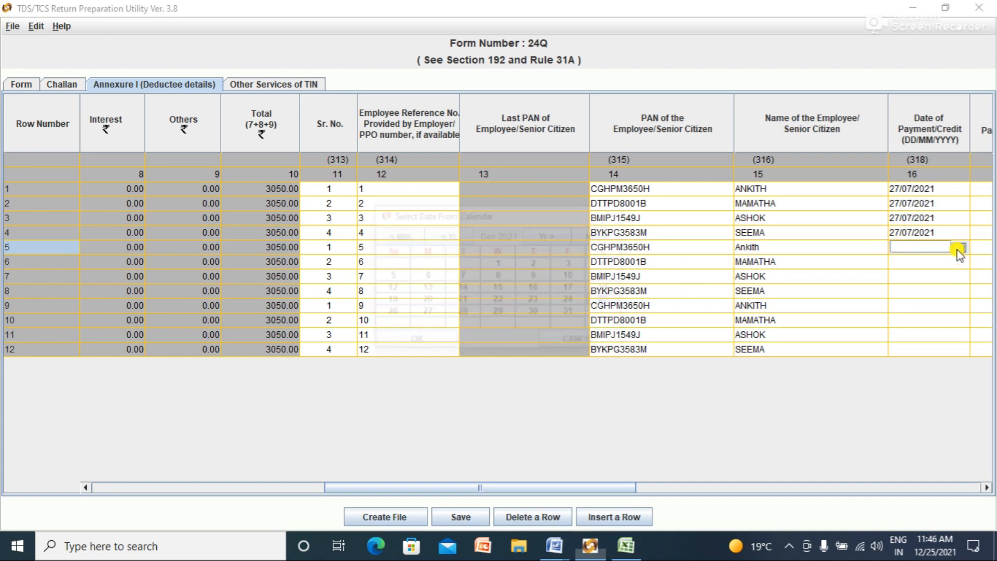
pyautogui.click(404, 236)
pyautogui.click(404, 236)
pyautogui.click(404, 236)
pyautogui.click(404, 236)
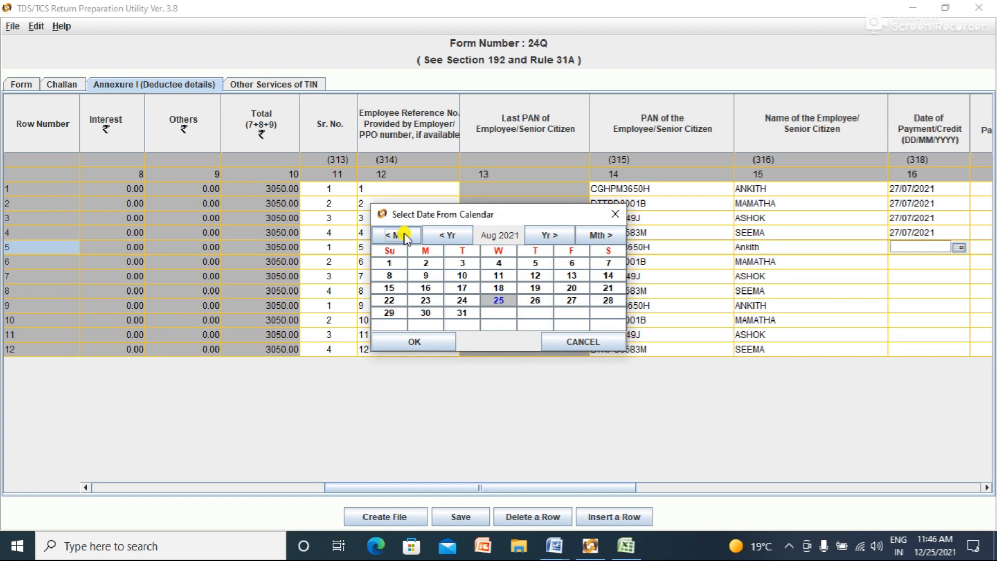
pyautogui.click(404, 236)
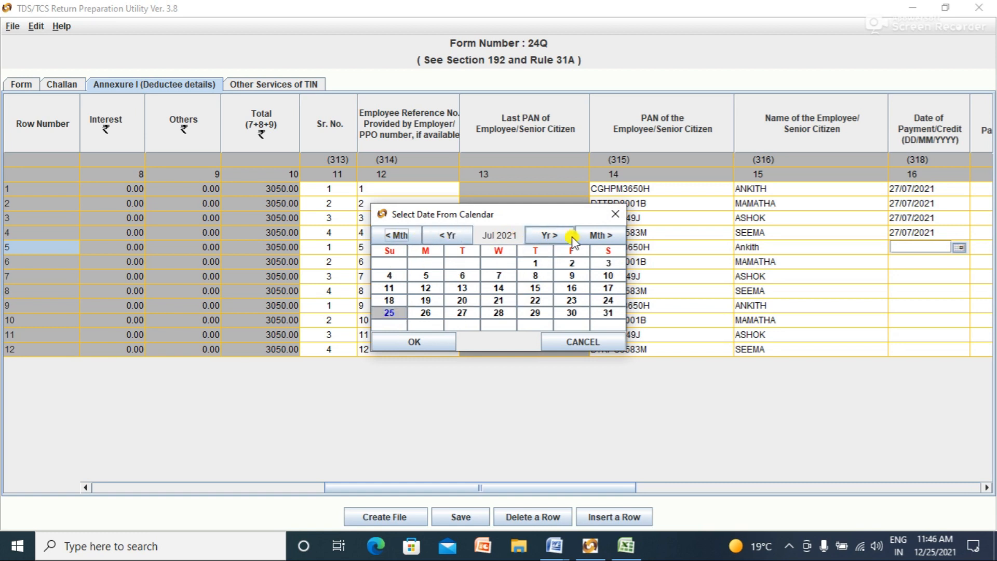
pyautogui.click(597, 236)
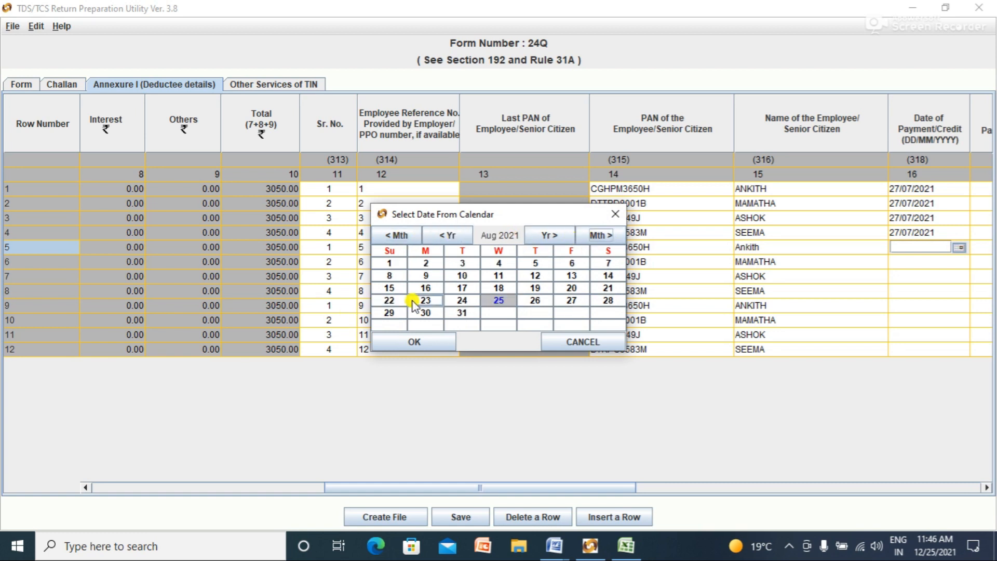
pyautogui.click(535, 263)
pyautogui.click(435, 347)
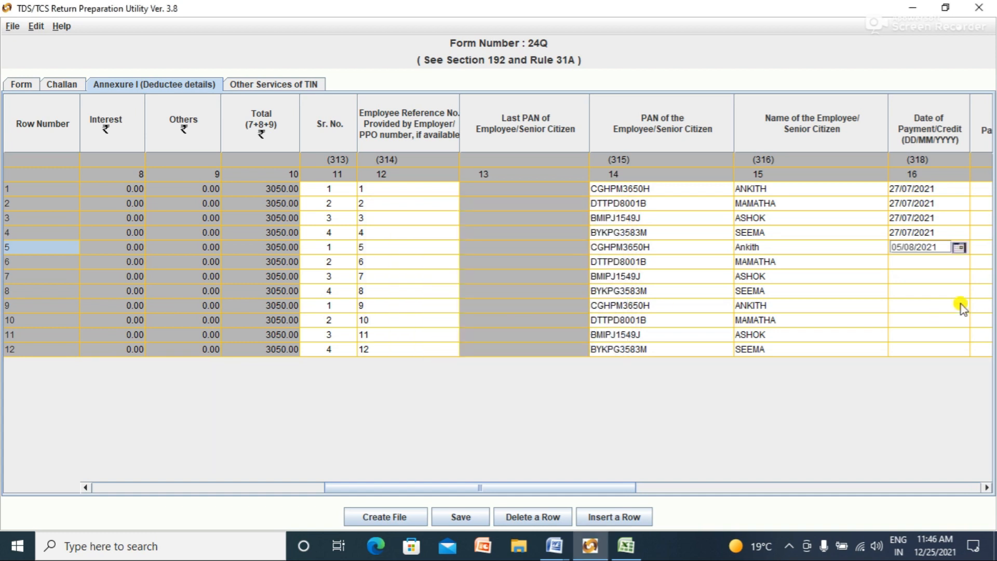
# Step: Set row 6's payment date to 05/08/2021, then dismiss an invalid date warning further down
pyautogui.click(958, 263)
pyautogui.click(958, 263)
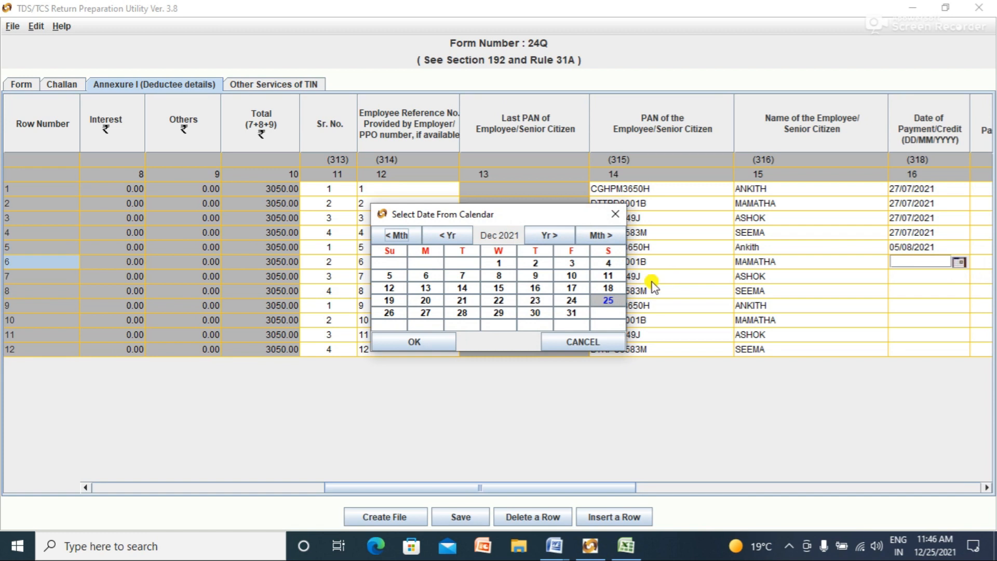
pyautogui.click(403, 236)
pyautogui.click(402, 236)
pyautogui.click(403, 236)
pyautogui.click(403, 236)
pyautogui.click(535, 263)
pyautogui.click(413, 342)
pyautogui.click(904, 290)
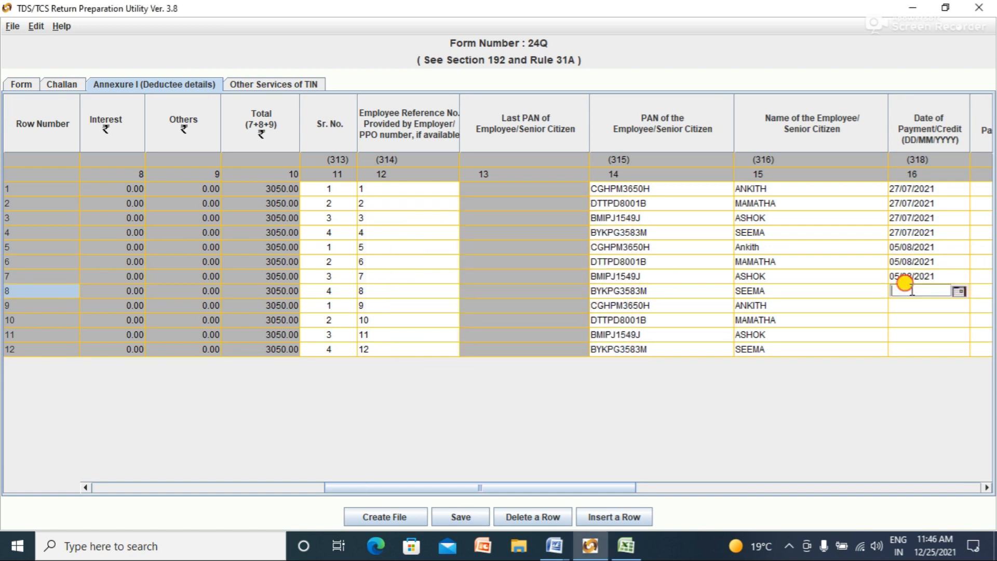
pyautogui.click(960, 298)
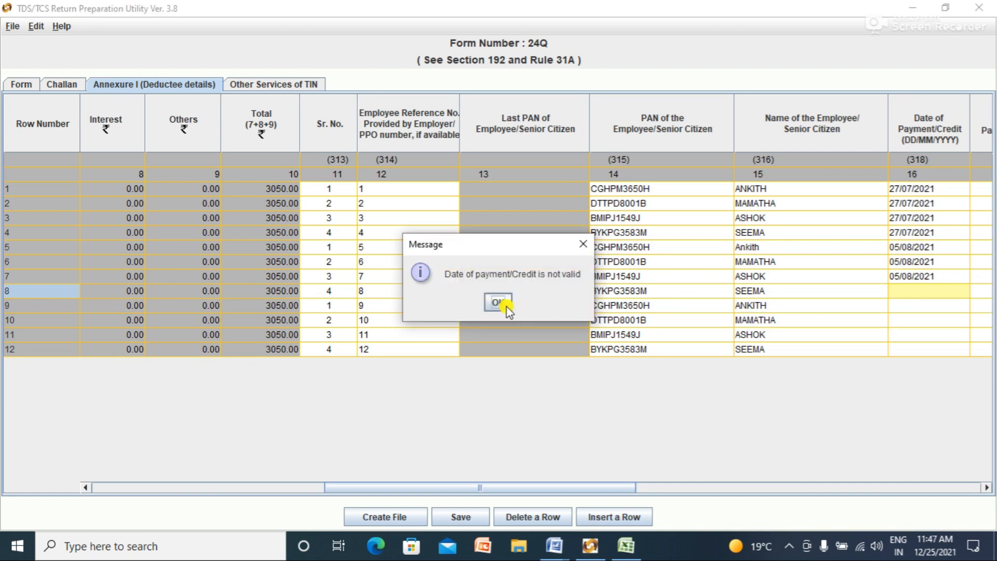
pyautogui.click(498, 302)
pyautogui.click(912, 305)
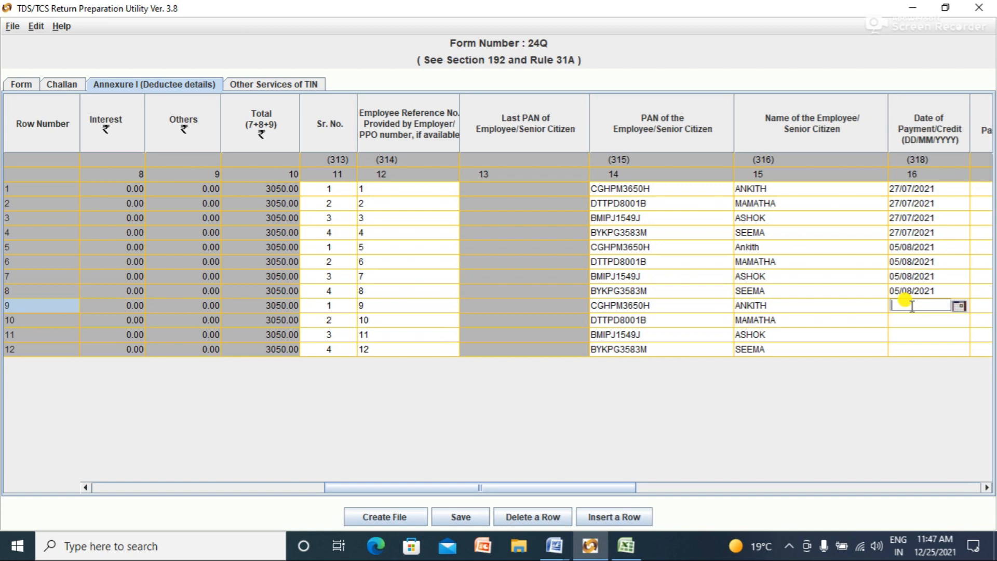
# Step: After checking the Excel sheet, set row 9's Date of Payment/Credit to 06/09/2021
pyautogui.hotkey('alt', 'Tab')
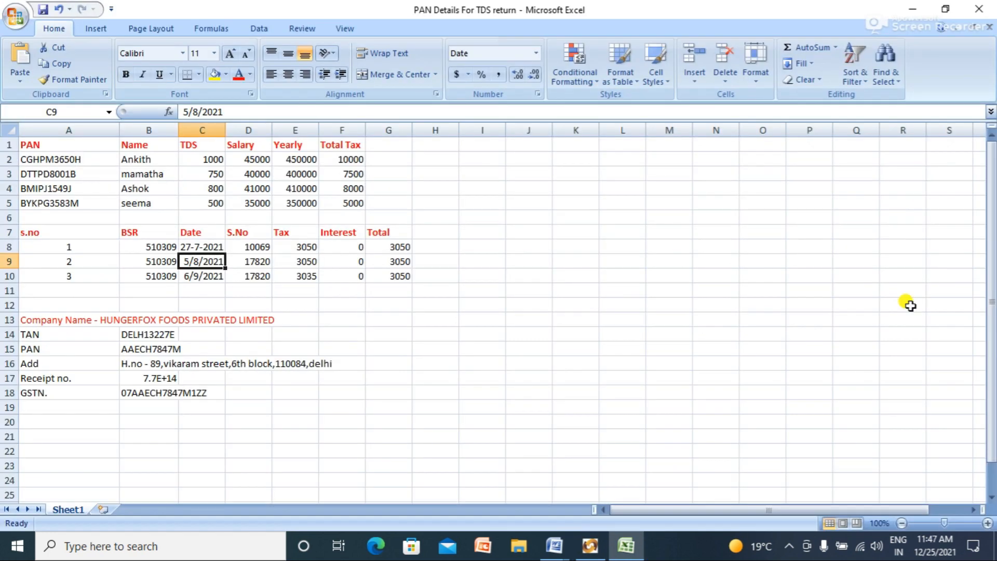
pyautogui.hotkey('alt', 'Tab')
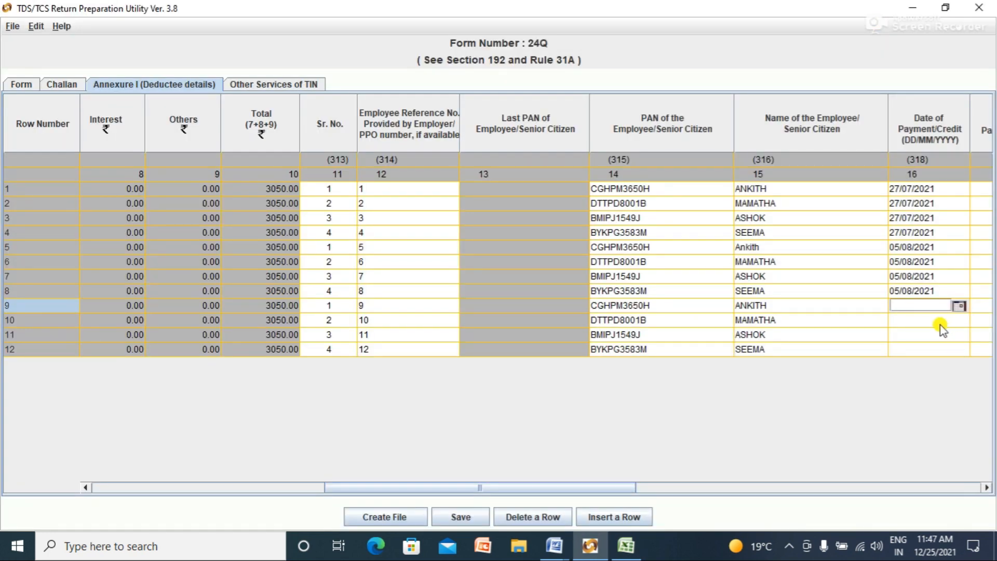
pyautogui.click(957, 306)
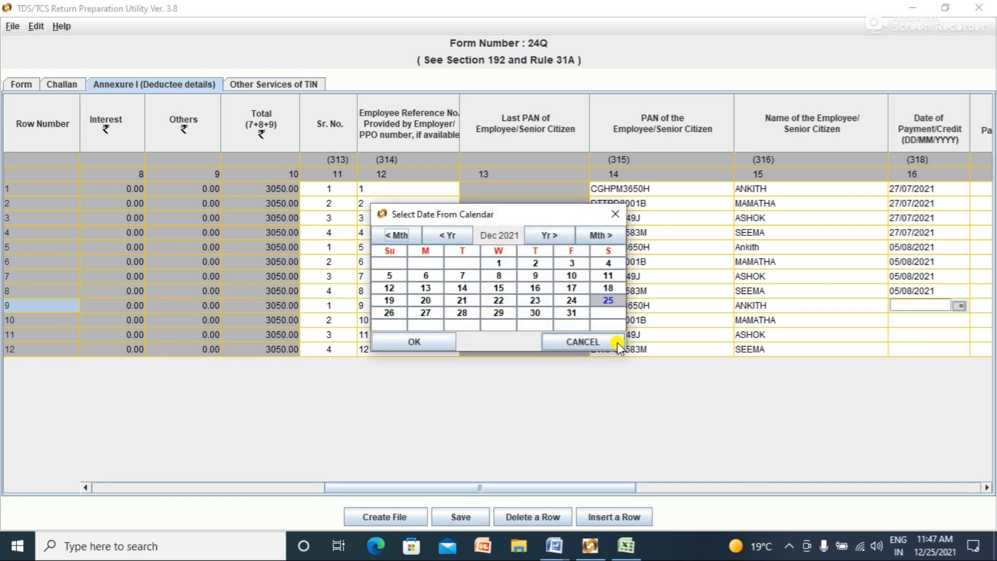
pyautogui.click(397, 234)
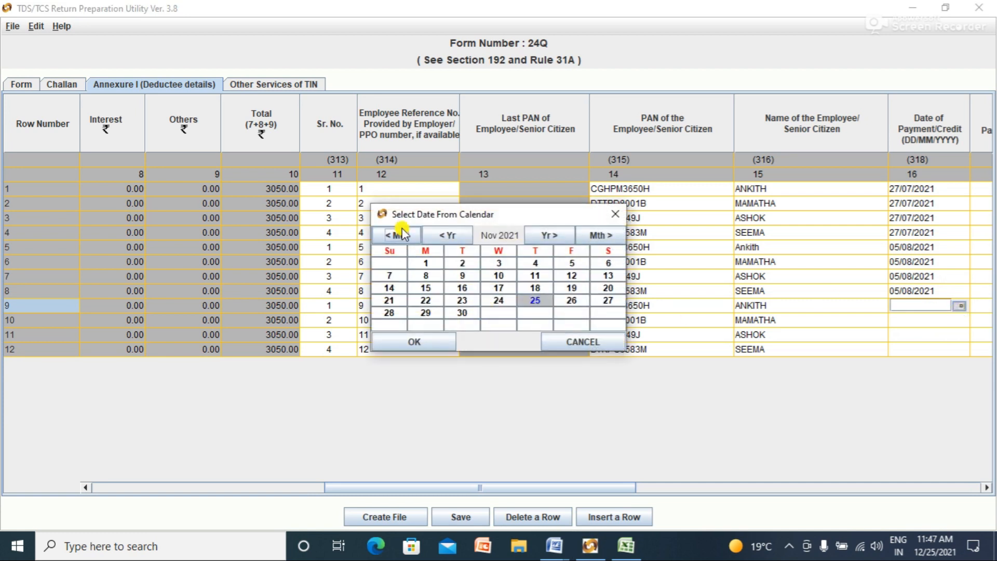
pyautogui.click(397, 233)
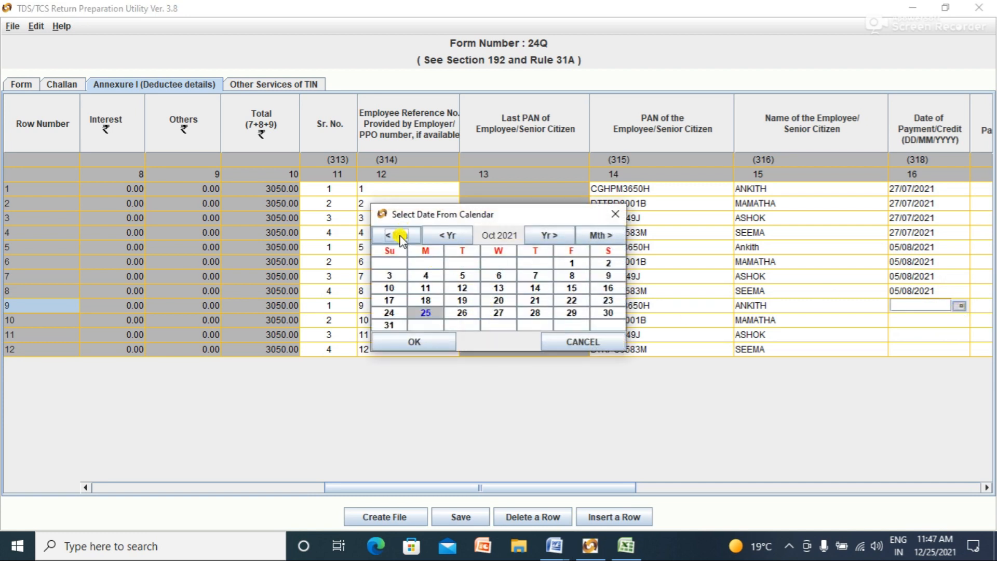
pyautogui.click(395, 235)
pyautogui.click(425, 275)
pyautogui.click(435, 342)
# Step: Set the Date of Payment/Credit for rows 11 and 12 to 06/09/2021
pyautogui.click(435, 342)
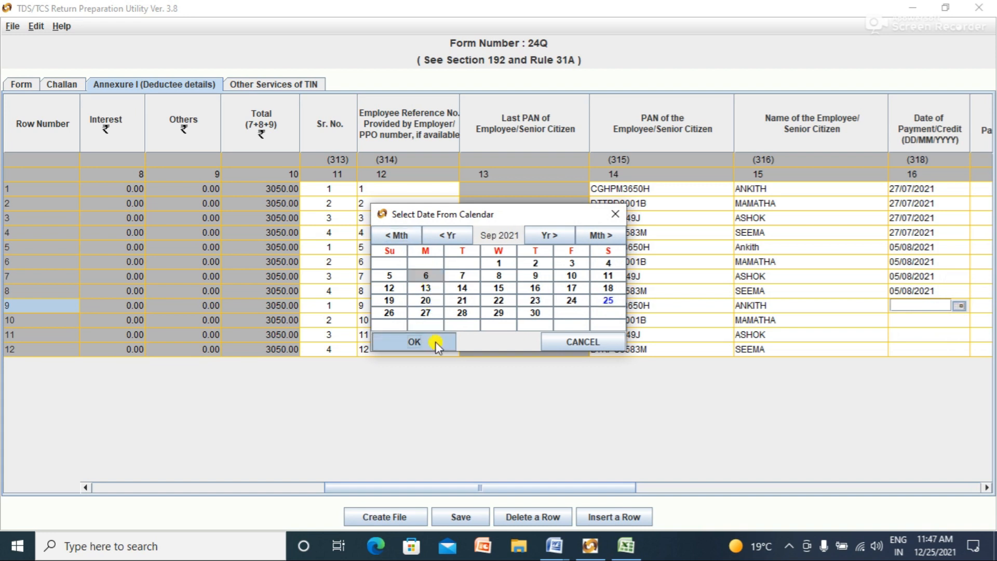
pyautogui.click(400, 234)
pyautogui.click(401, 234)
pyautogui.click(402, 235)
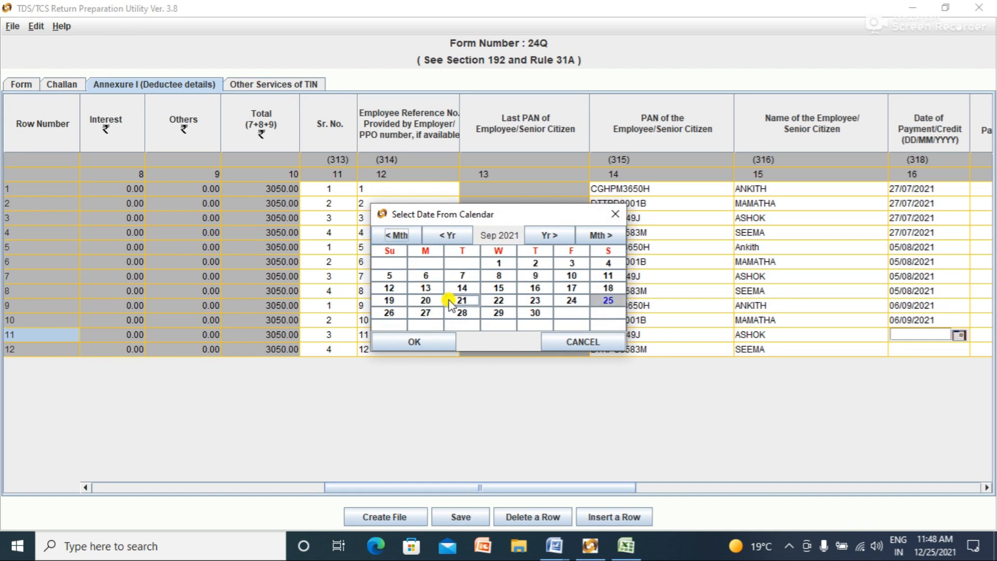
pyautogui.click(424, 279)
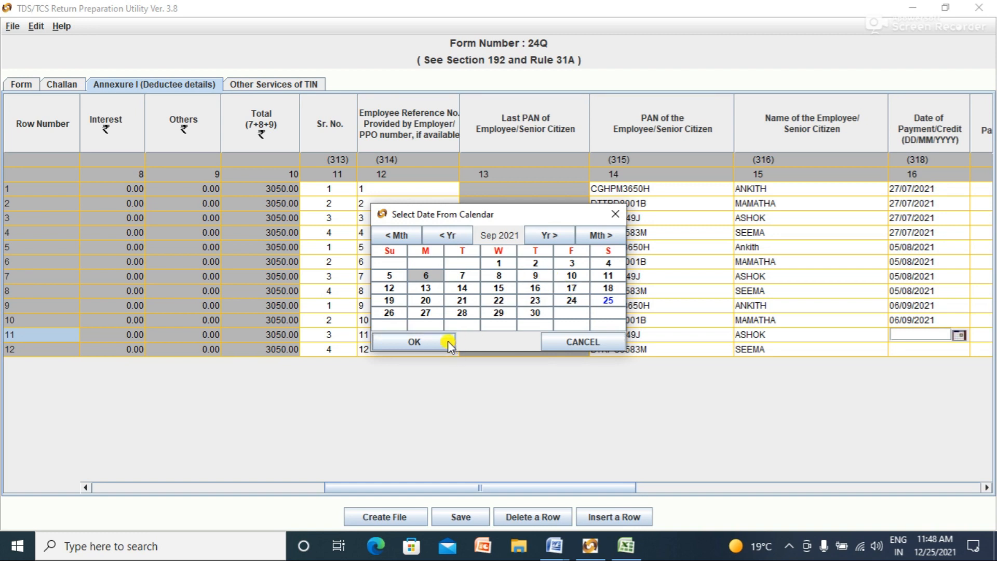
pyautogui.click(433, 338)
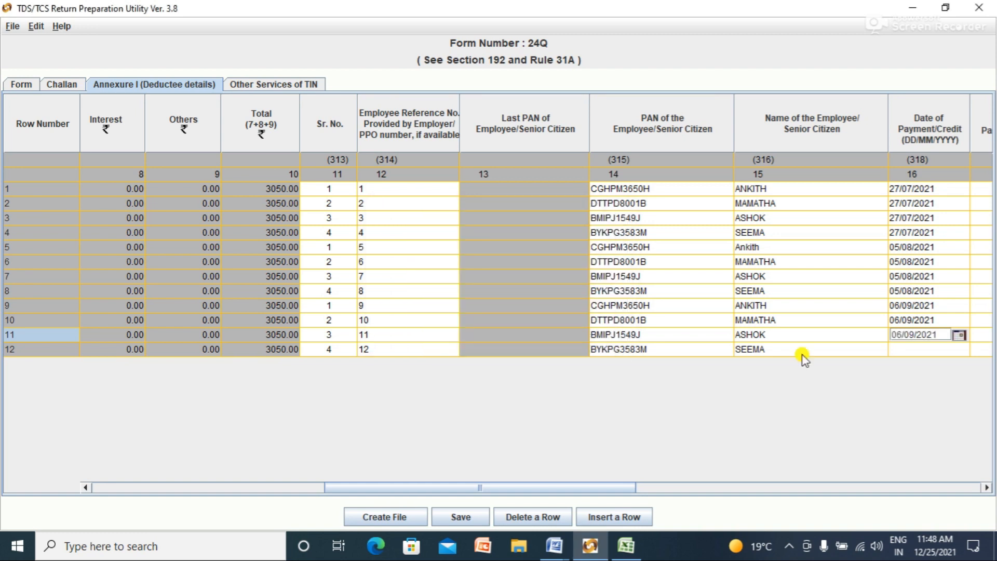
pyautogui.click(899, 345)
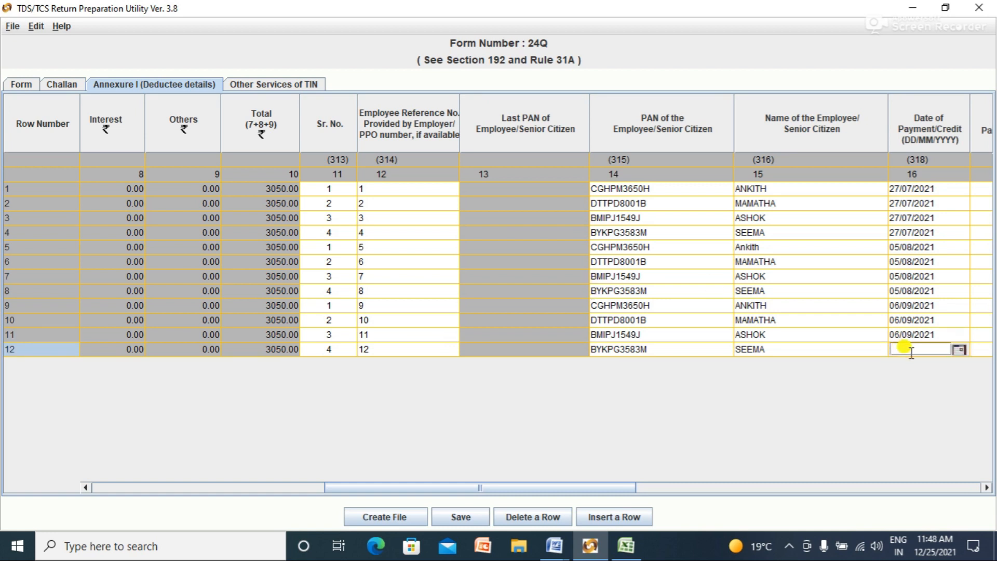
pyautogui.click(959, 351)
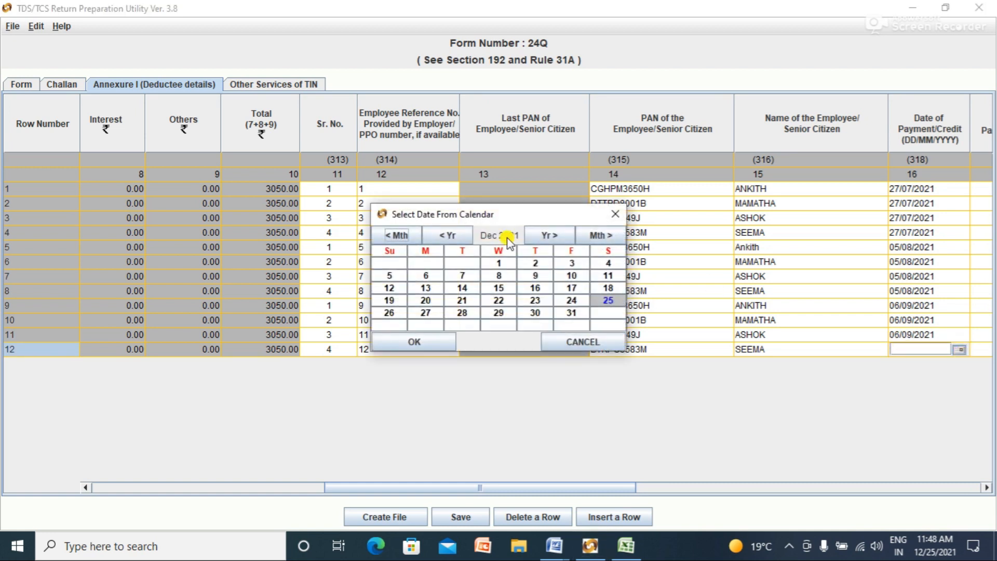
pyautogui.click(404, 234)
pyautogui.click(404, 234)
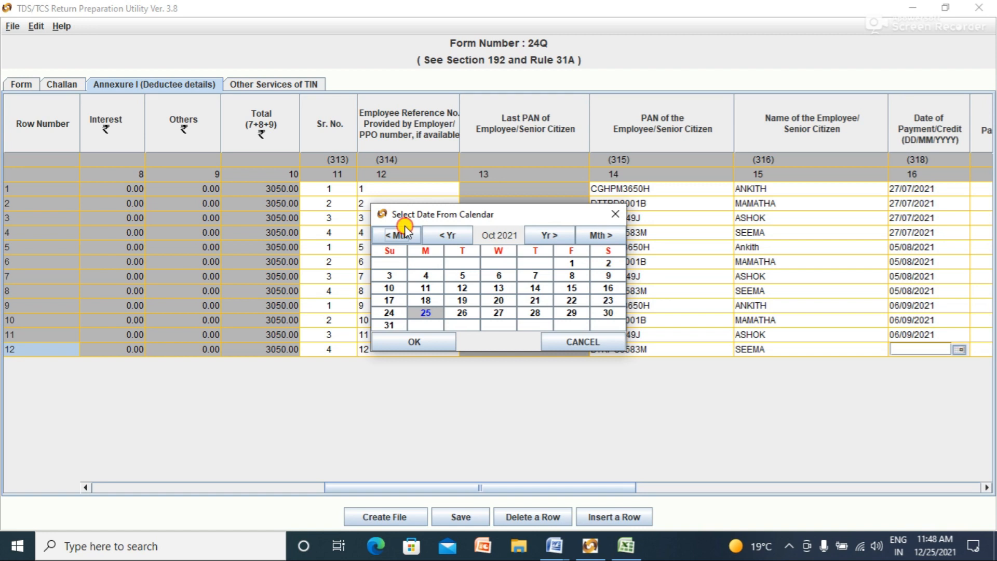
pyautogui.click(404, 234)
pyautogui.click(425, 276)
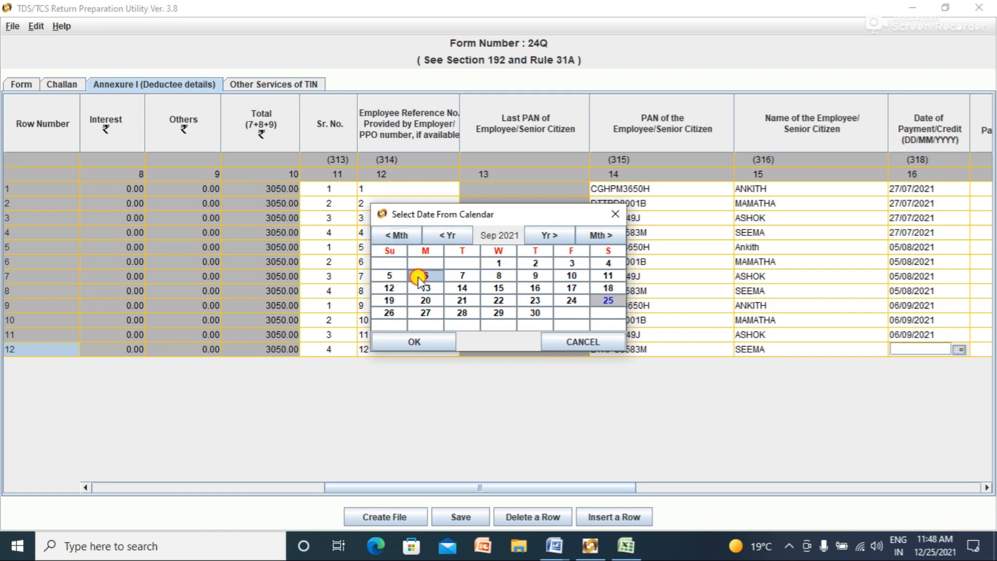
pyautogui.click(418, 343)
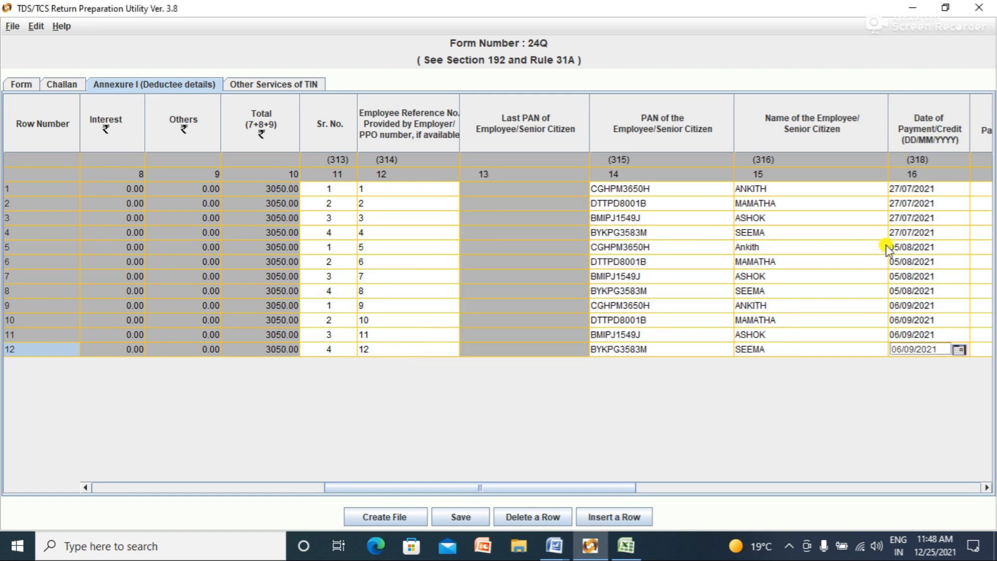
pyautogui.moveTo(621, 498); pyautogui.dragTo(738, 499)
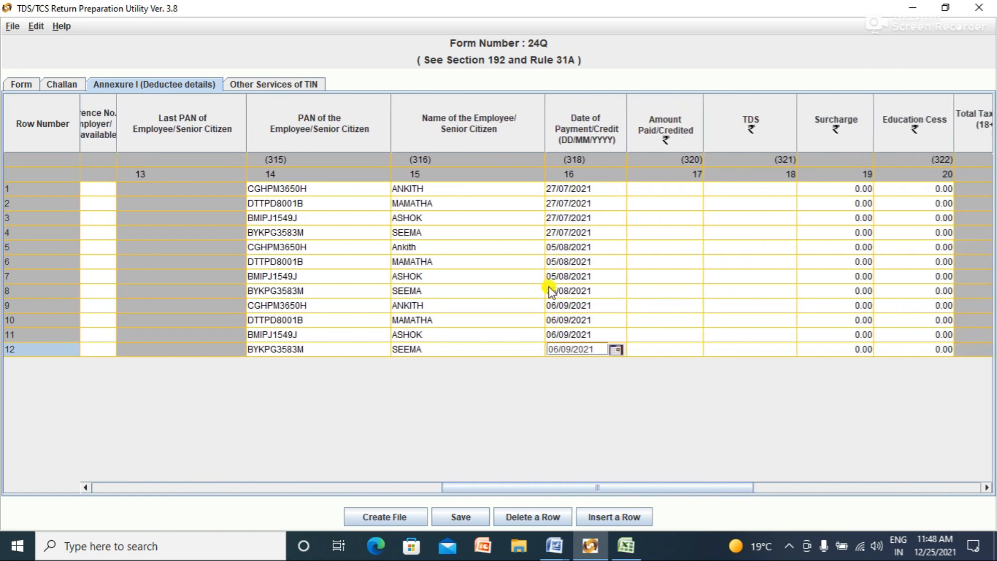
# Step: Enter Amount Paid/Credited of 45000, 40000, 41000 and 35000 for rows 1–4, checking salaries in Excel
pyautogui.click(671, 190)
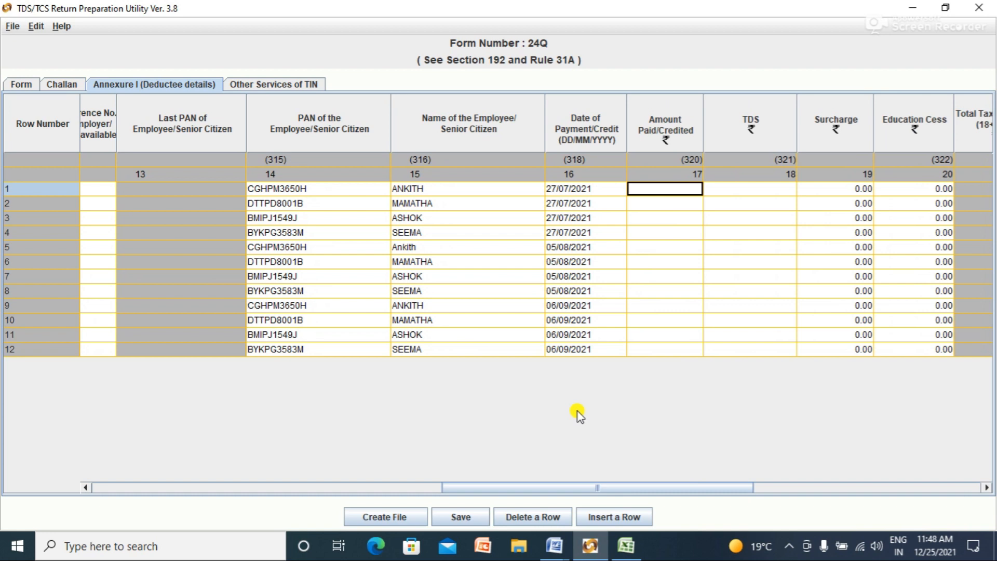
pyautogui.click(625, 546)
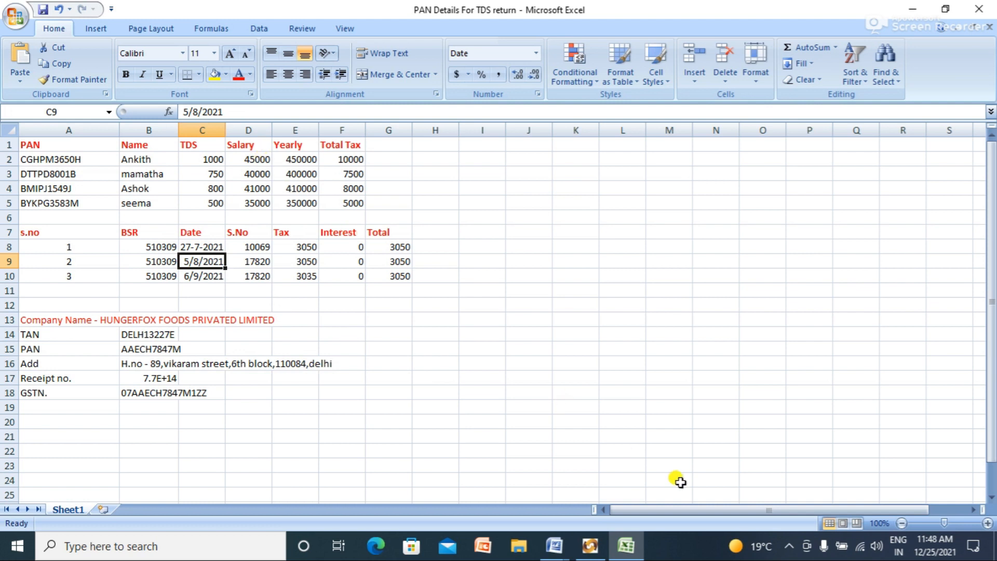
pyautogui.click(589, 545)
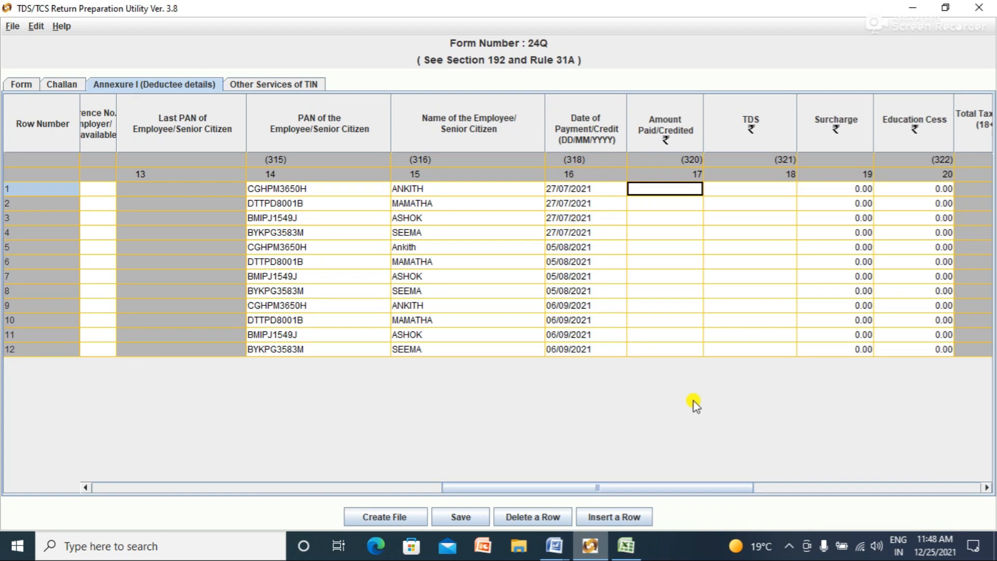
pyautogui.doubleClick(677, 190)
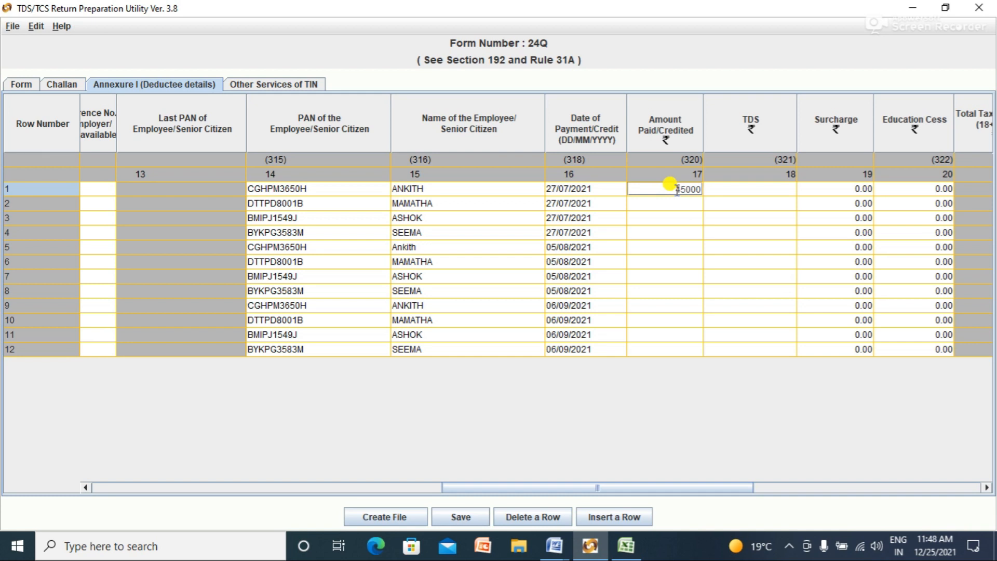
pyautogui.click(674, 203)
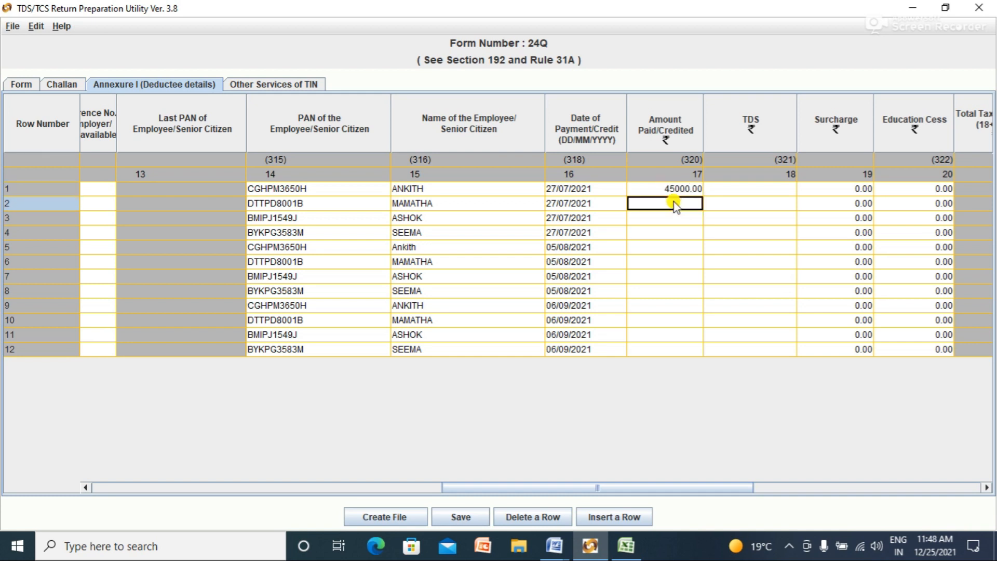
pyautogui.hotkey('alt', 'Tab')
pyautogui.hotkey('alt', 'Tab')
pyautogui.write('4')
pyautogui.press('Return')
pyautogui.doubleClick(678, 203)
pyautogui.click(679, 219)
pyautogui.hotkey('alt', 'Tab')
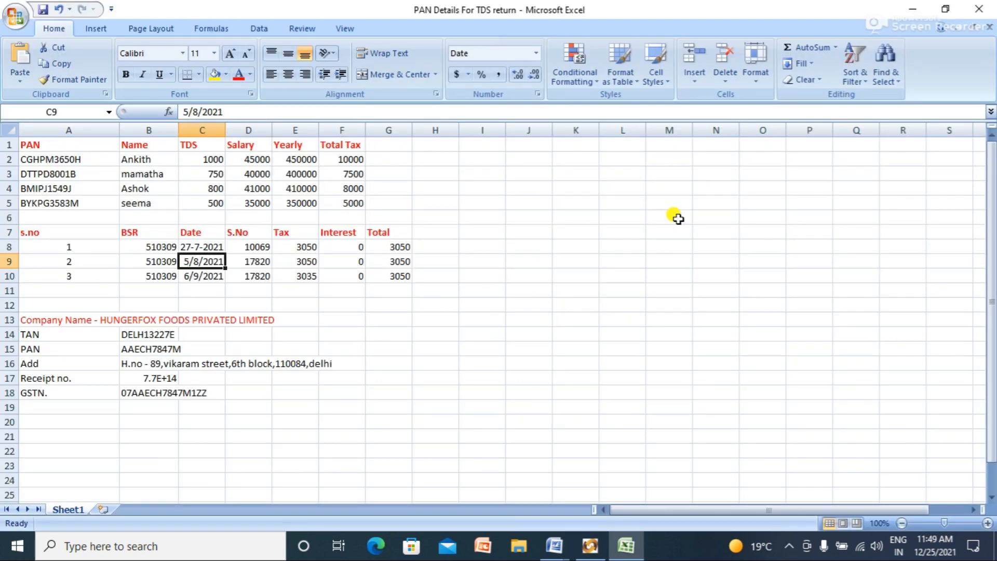
pyautogui.hotkey('alt', 'Tab')
pyautogui.write('4')
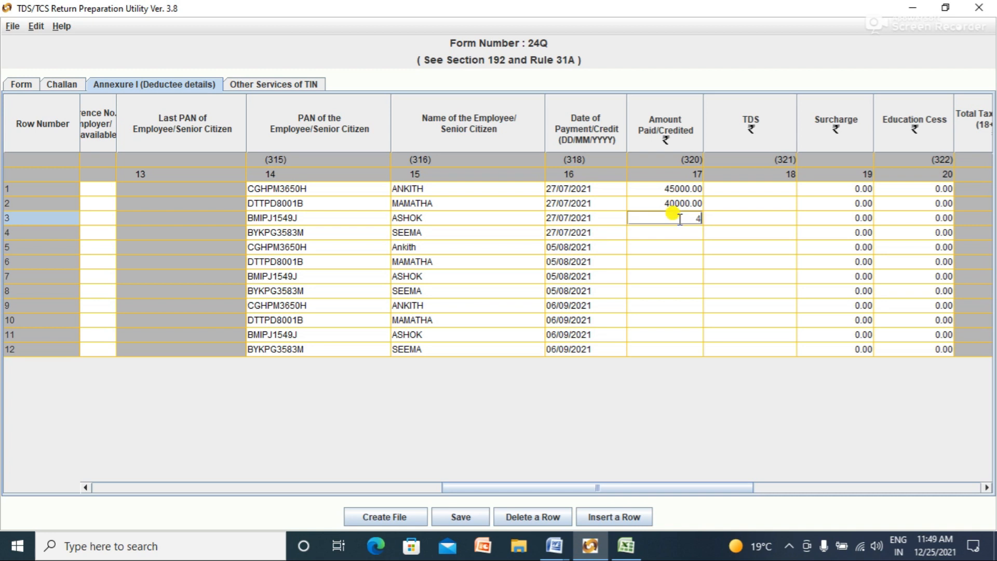
pyautogui.press('Return')
pyautogui.hotkey('alt', 'Tab')
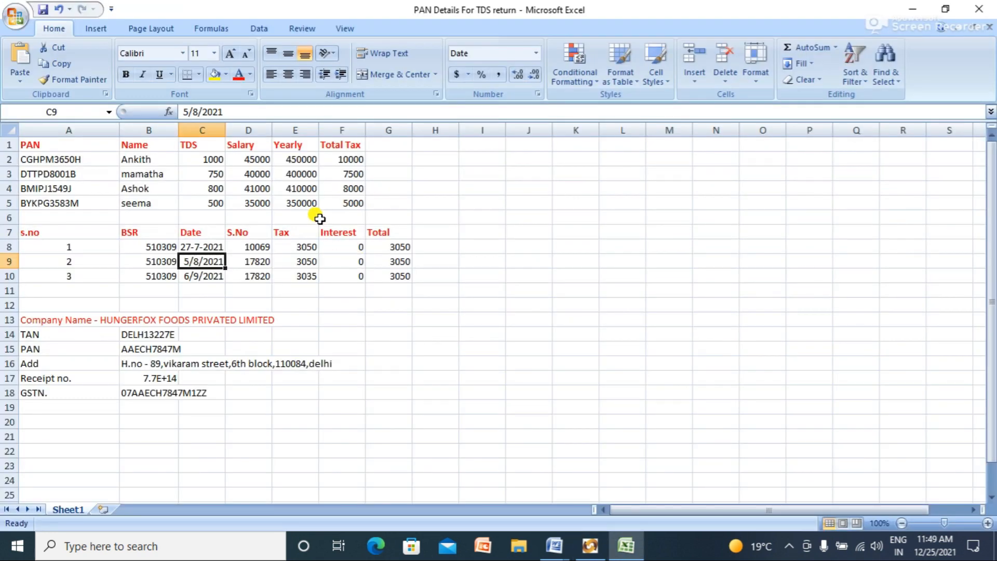
pyautogui.press('alt')
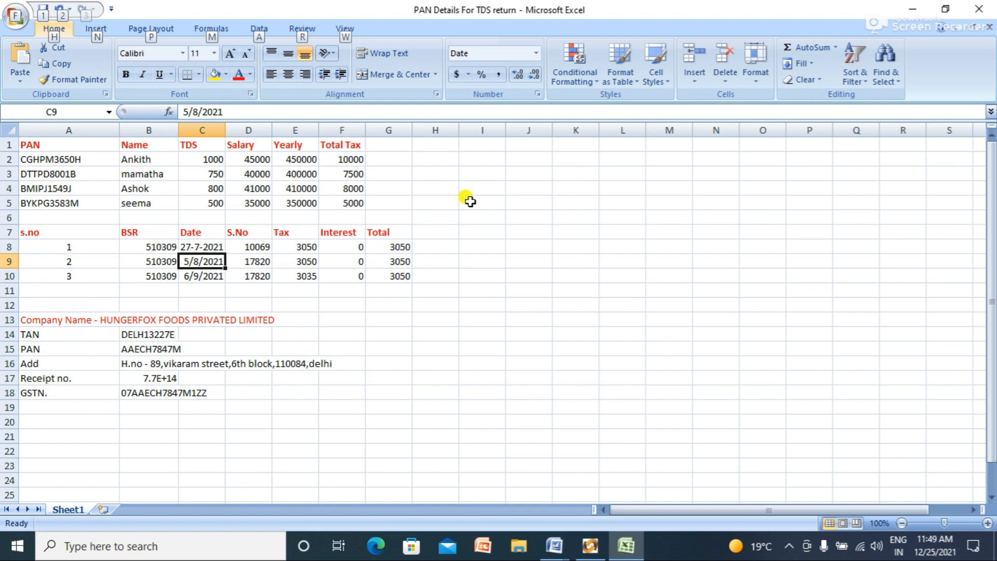
pyautogui.hotkey('alt', 'Tab')
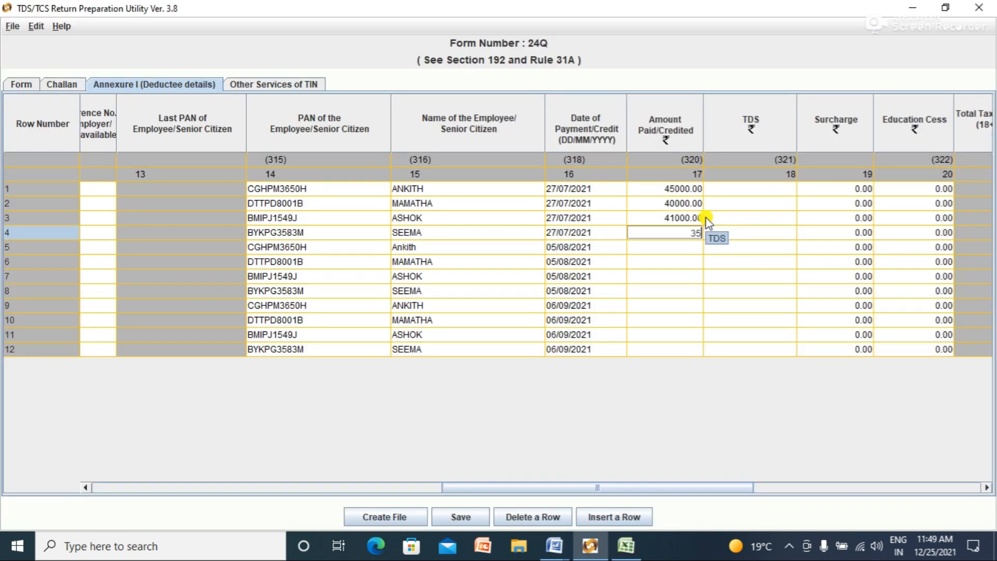
pyautogui.write('000')
pyautogui.click(677, 247)
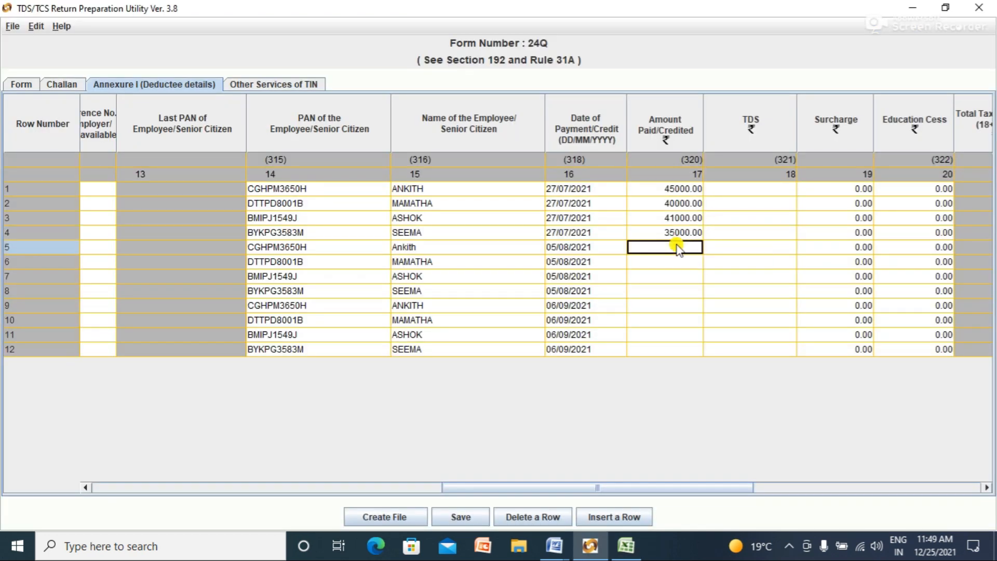
# Step: Fill the remaining rows' Amount Paid/Credited with the repeating 45000, 40000, 41000, 35000 pattern through row 12
pyautogui.write('4')
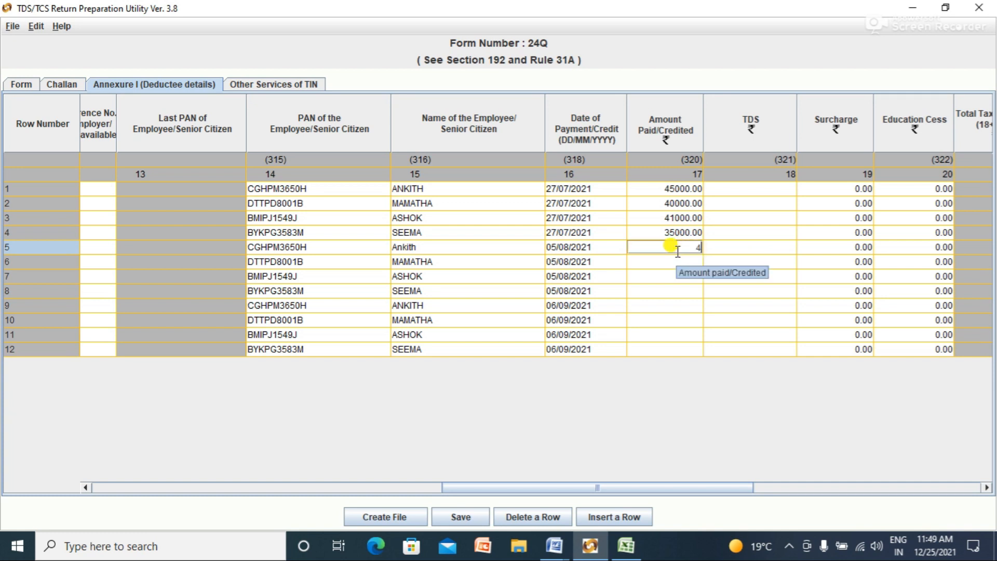
pyautogui.write('5000')
pyautogui.click(667, 262)
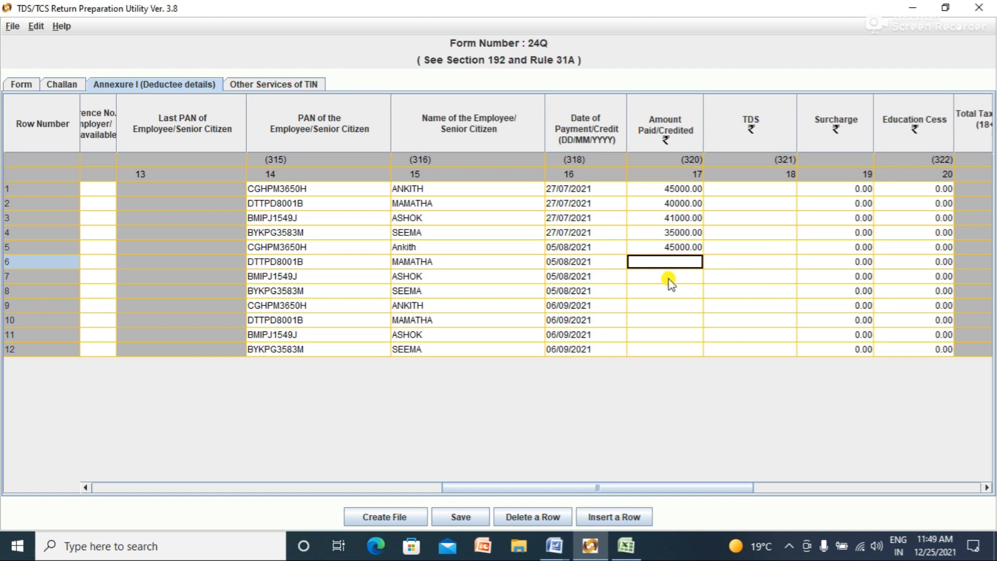
pyautogui.write('40000')
pyautogui.click(669, 277)
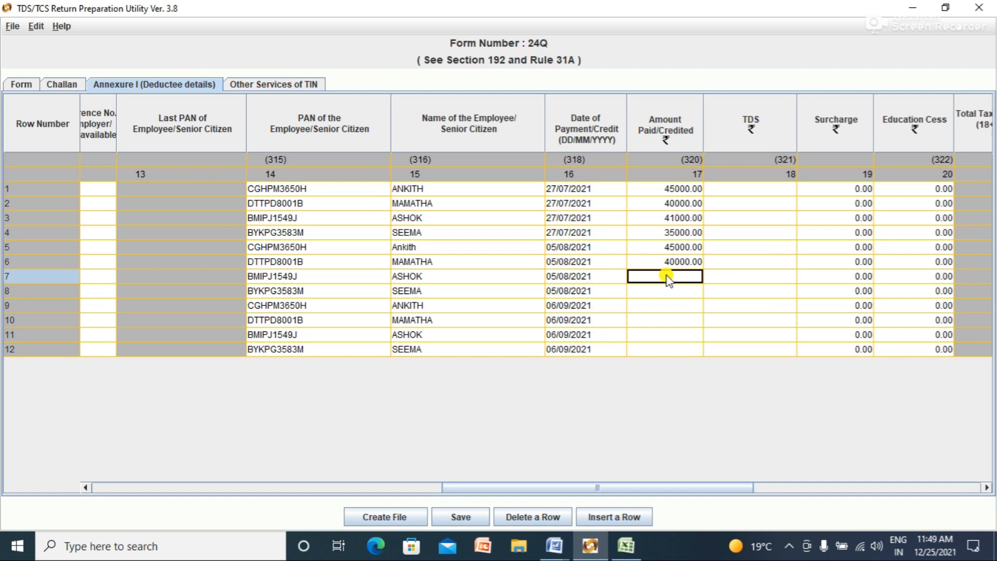
pyautogui.write('41000')
pyautogui.click(670, 307)
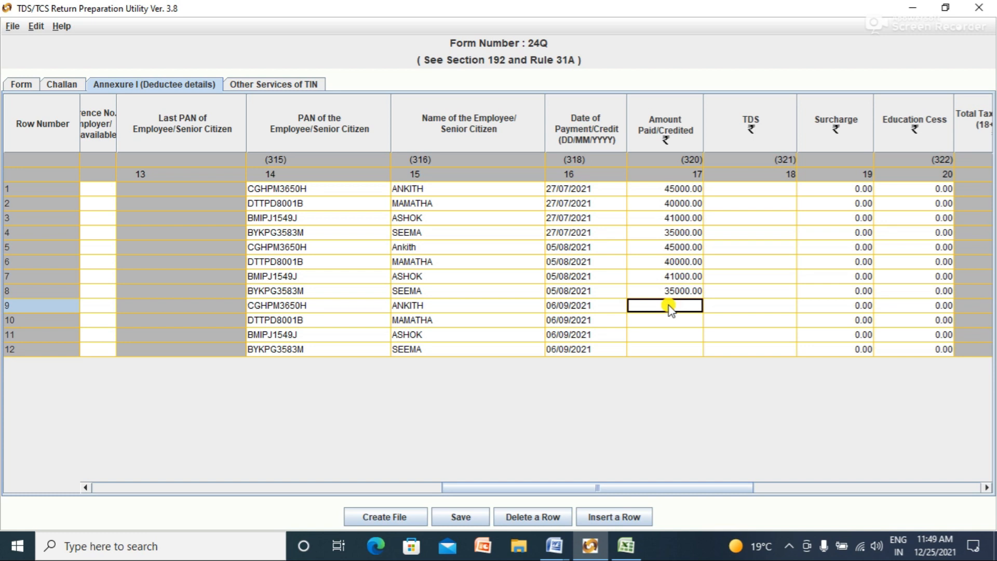
pyautogui.write('45000')
pyautogui.click(666, 320)
pyautogui.write('40000')
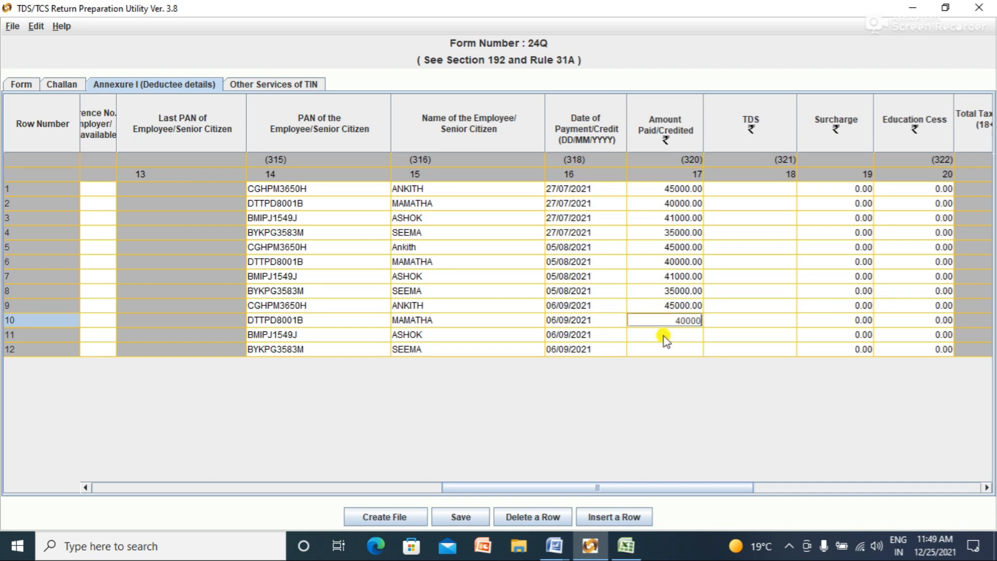
pyautogui.click(666, 335)
pyautogui.write('41000')
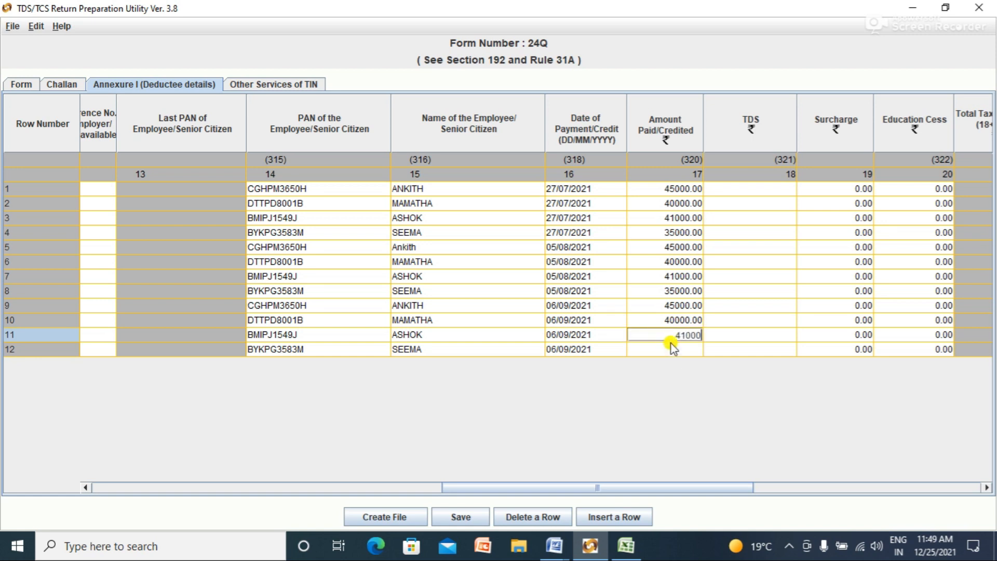
pyautogui.click(671, 345)
pyautogui.write('35000')
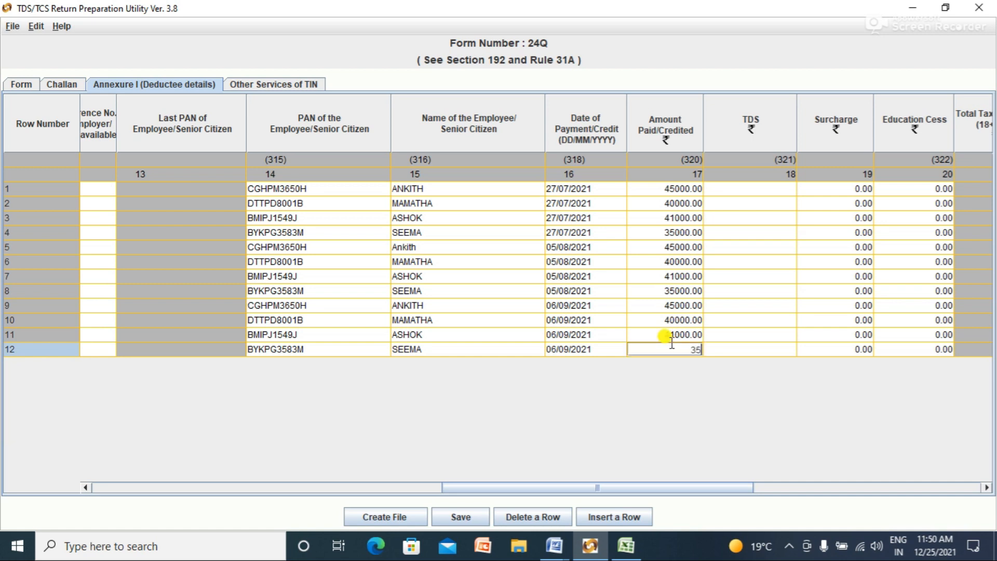
pyautogui.click(761, 193)
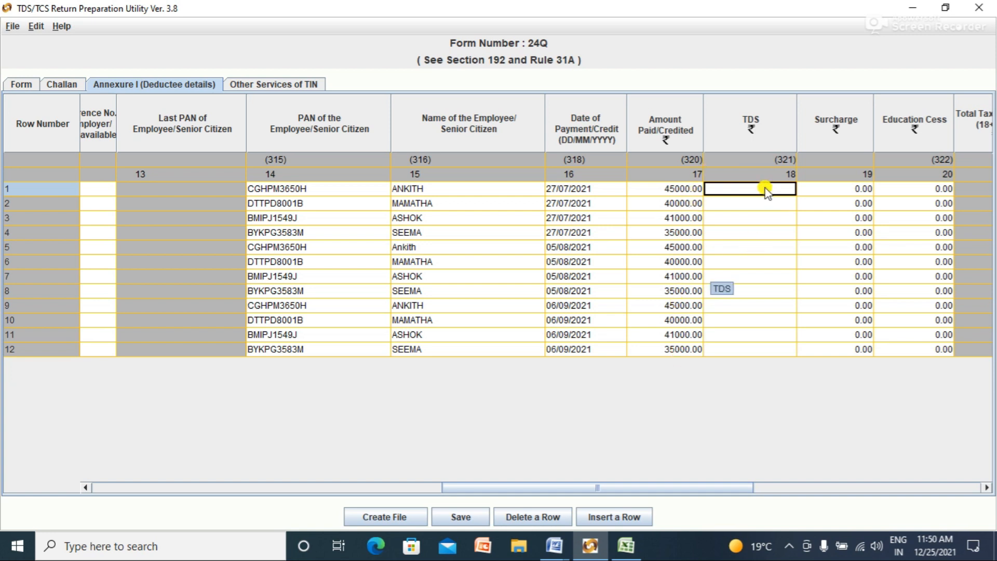
# Step: Enter TDS of 1000, 750, 800 and 500 for rows 1–4, checking figures in Excel
pyautogui.hotkey('alt', 'Tab')
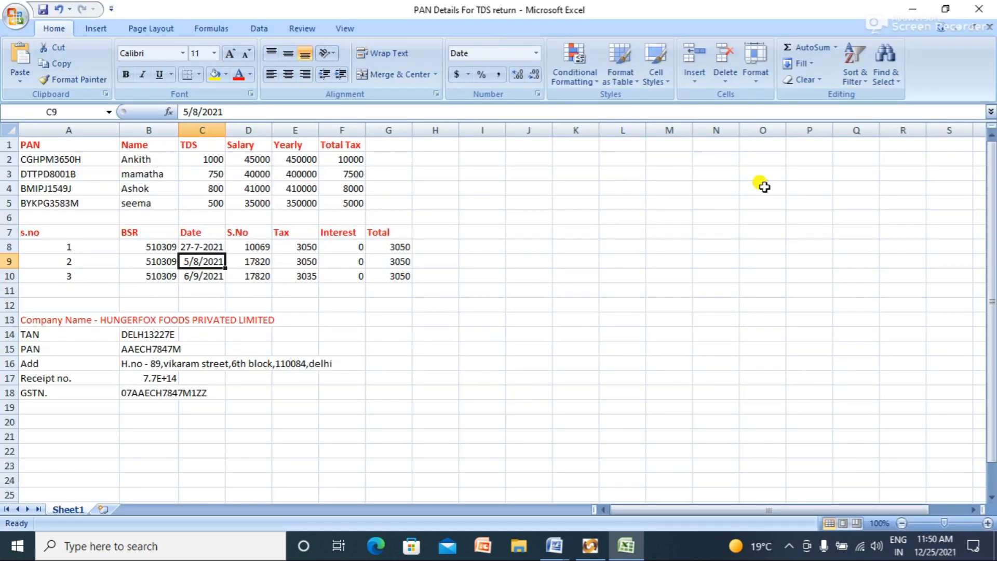
pyautogui.hotkey('alt', 'Tab')
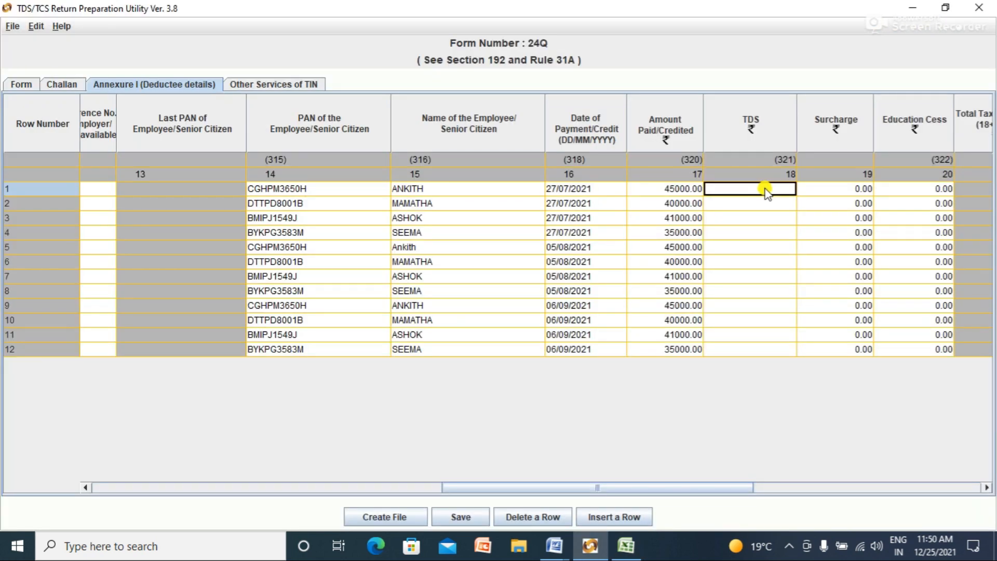
pyautogui.write('1000')
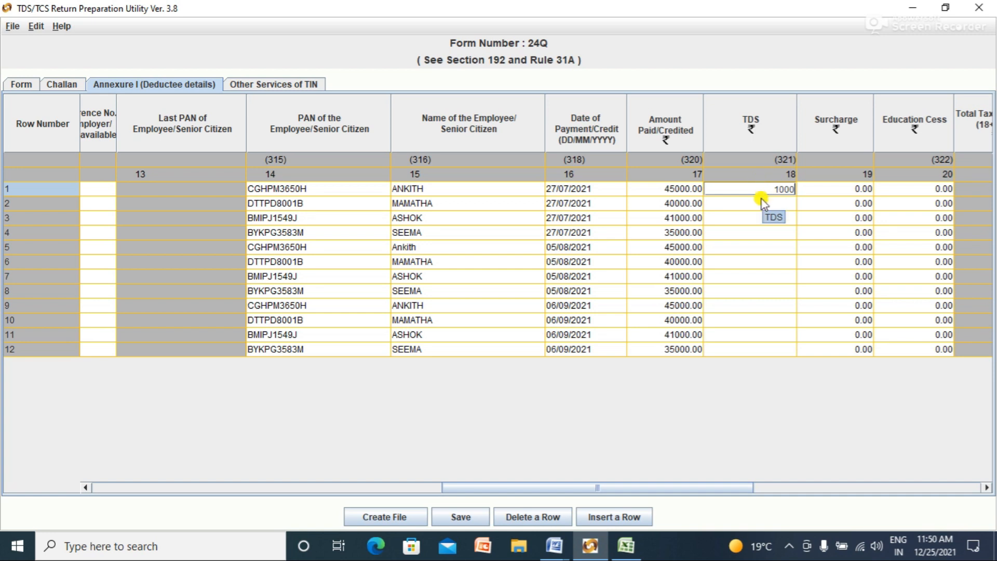
pyautogui.click(762, 202)
pyautogui.hotkey('alt', 'Tab')
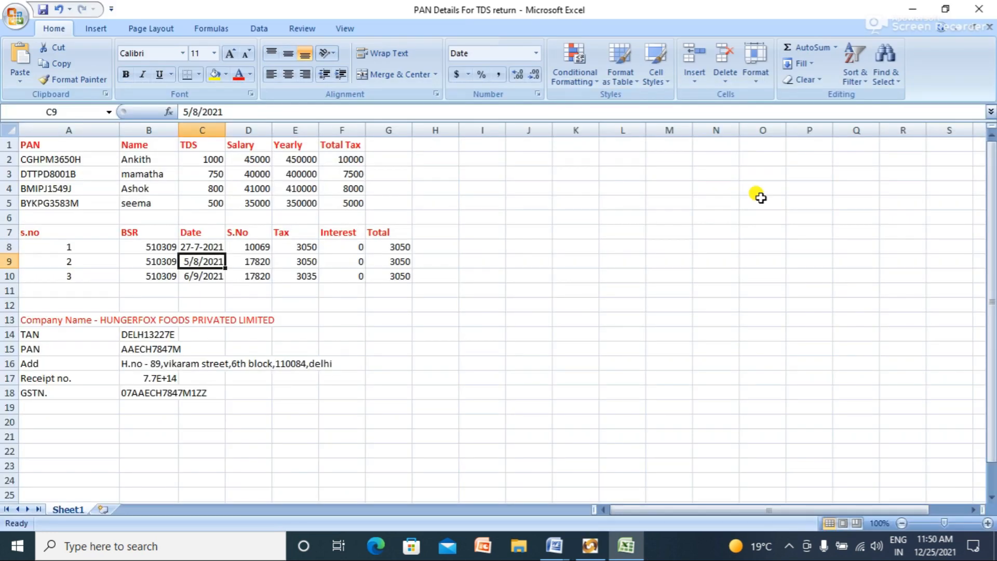
pyautogui.hotkey('alt', 'Tab')
pyautogui.write('750')
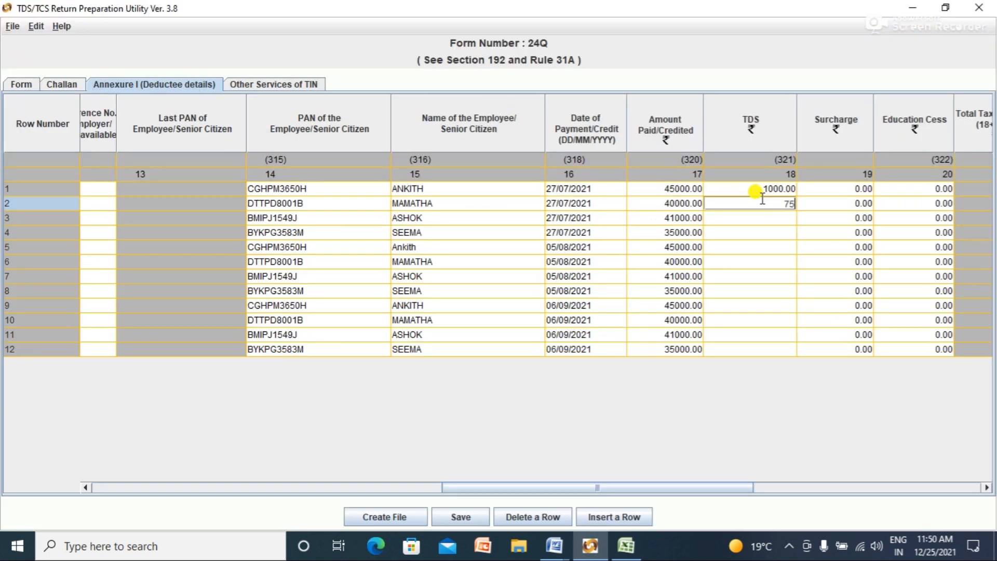
pyautogui.click(755, 218)
pyautogui.hotkey('alt', 'Tab')
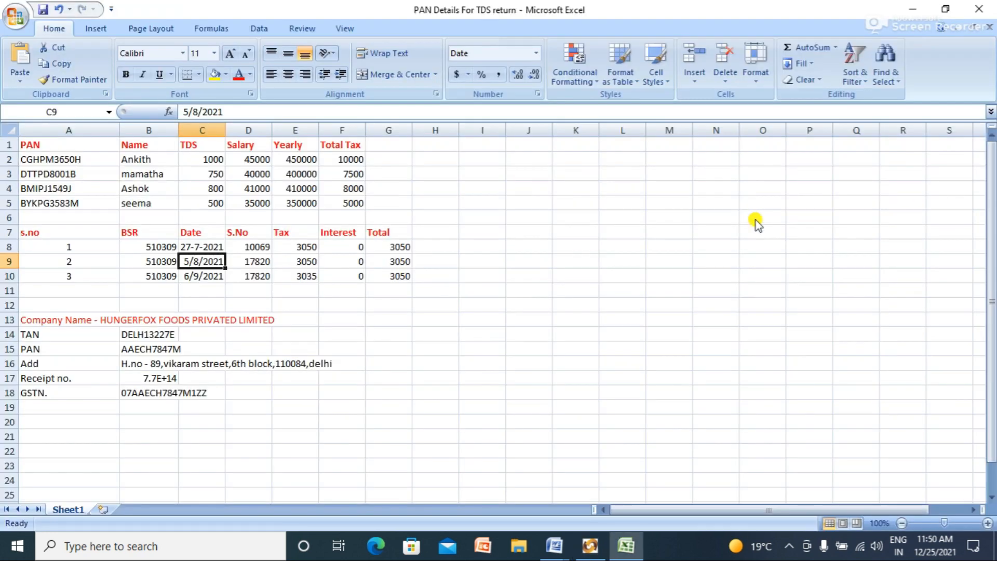
pyautogui.hotkey('alt', 'Tab')
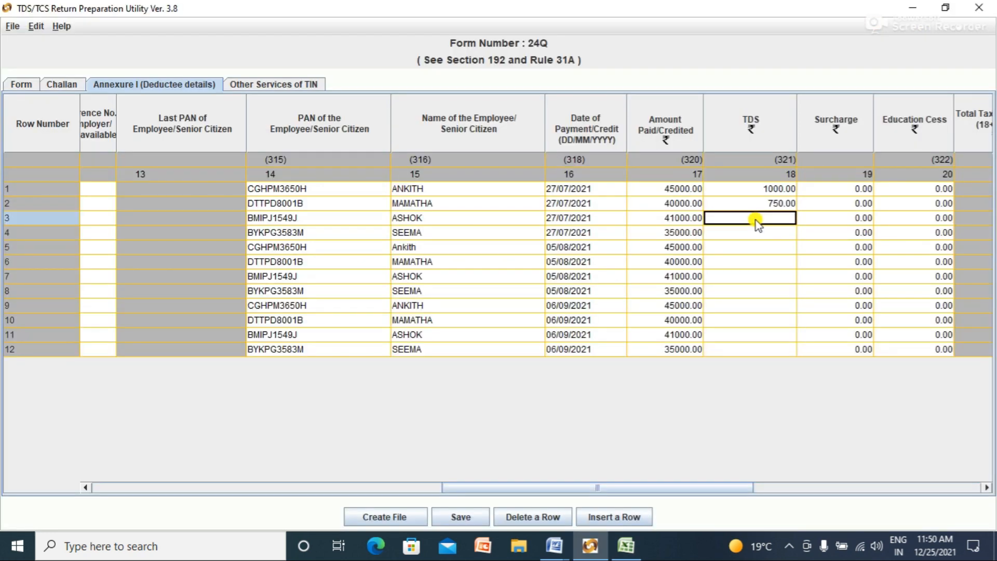
pyautogui.write('800')
pyautogui.press('Return')
pyautogui.write('500')
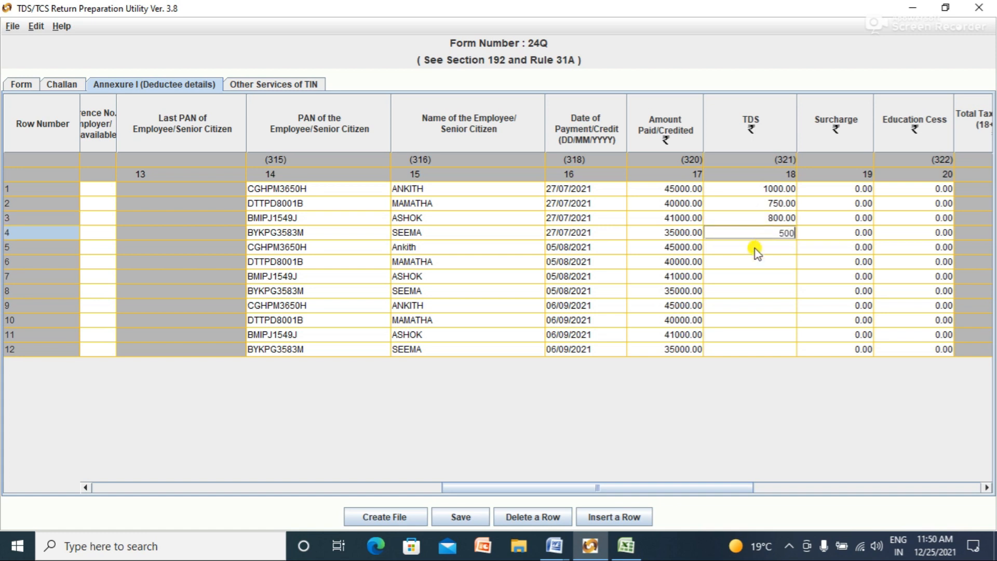
pyautogui.click(754, 248)
# Step: Enter TDS of 1000, 750, 800 and 500 repeating for rows 5–12
pyautogui.write('1000')
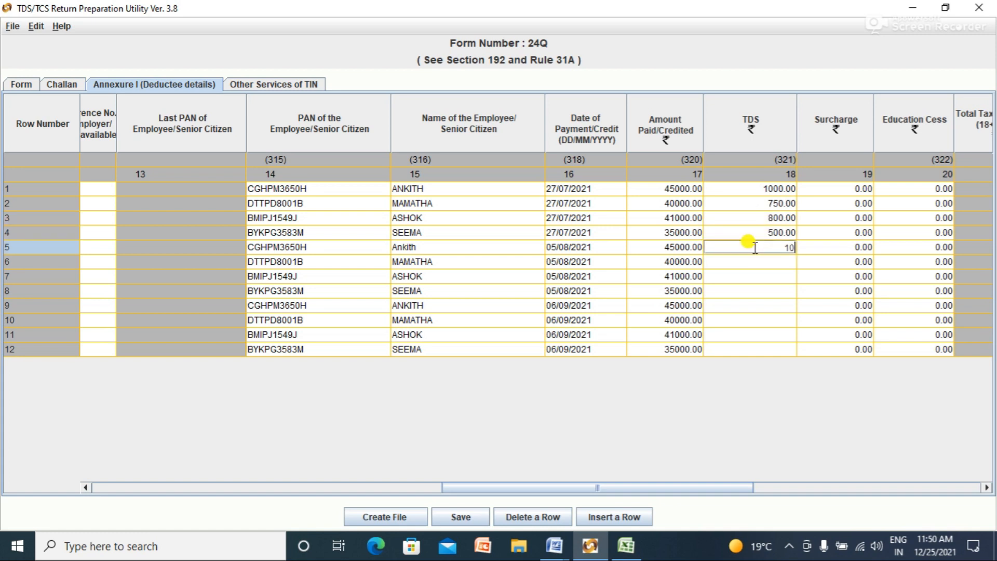
pyautogui.click(758, 265)
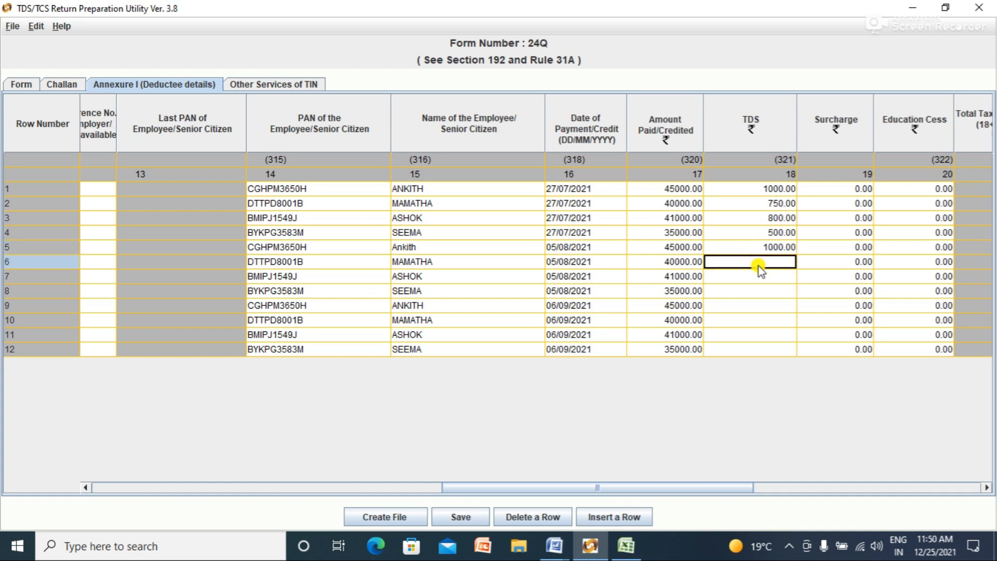
pyautogui.write('750')
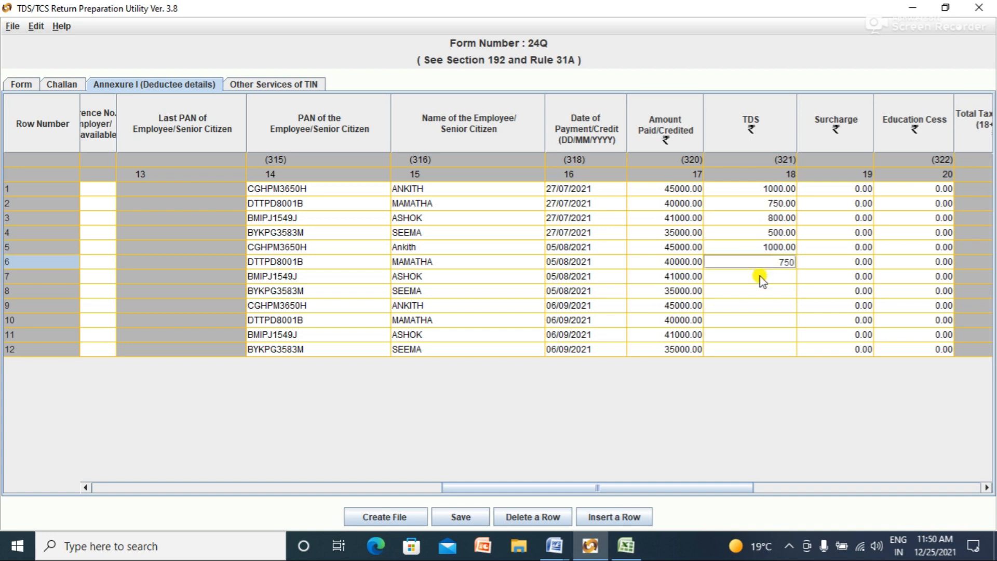
pyautogui.click(760, 276)
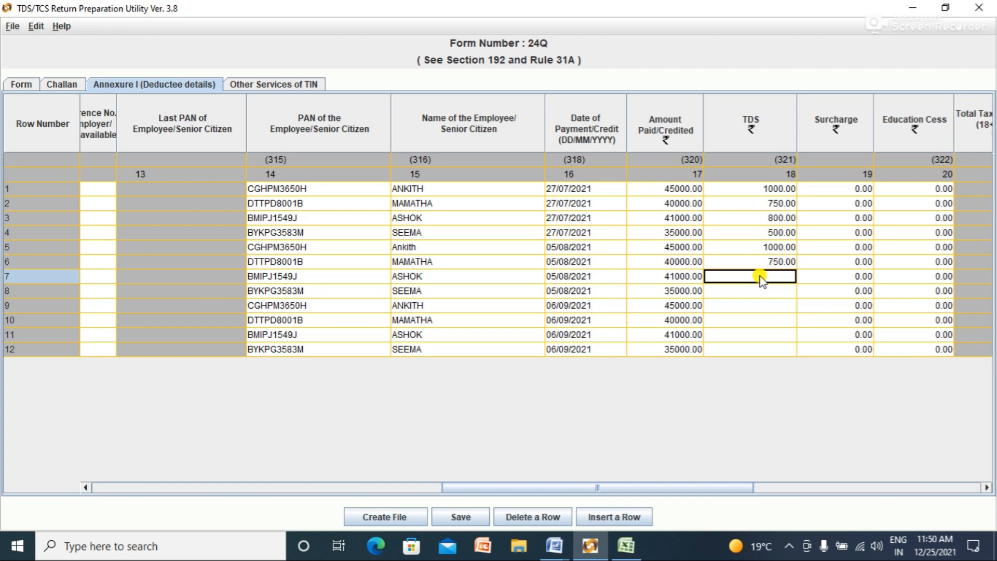
pyautogui.write('800')
pyautogui.click(765, 294)
pyautogui.write('500')
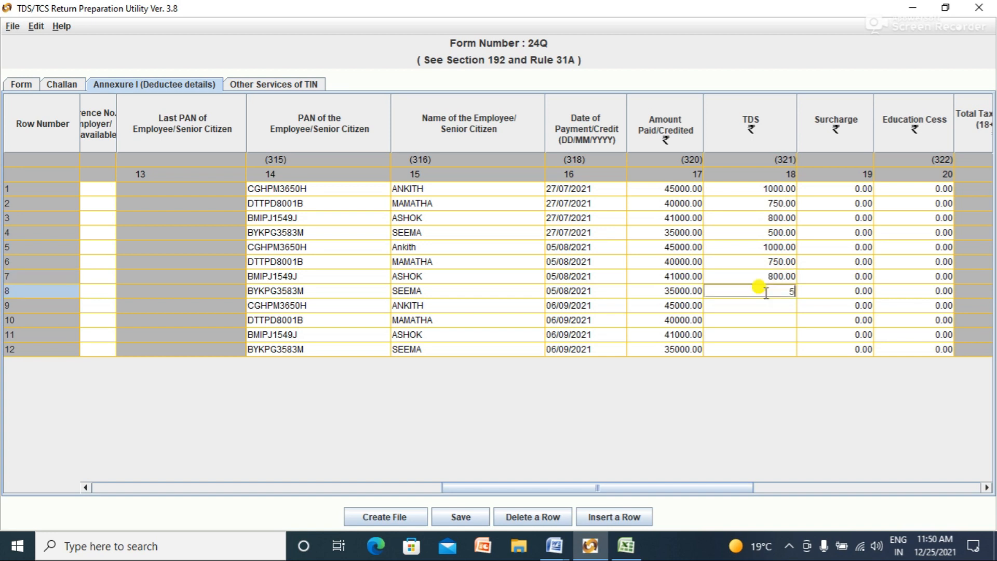
pyautogui.click(766, 305)
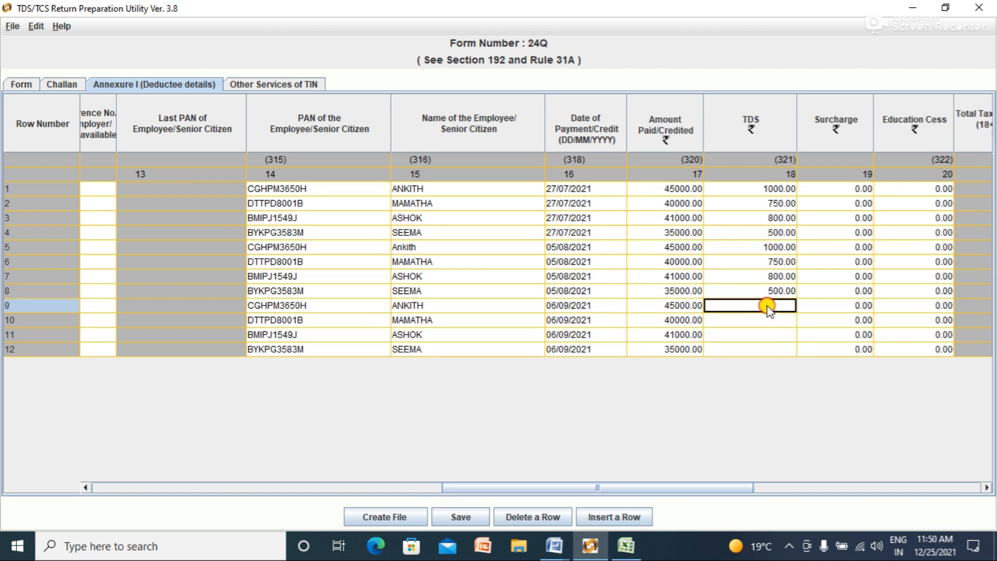
pyautogui.write('1000')
pyautogui.click(777, 321)
pyautogui.write('750')
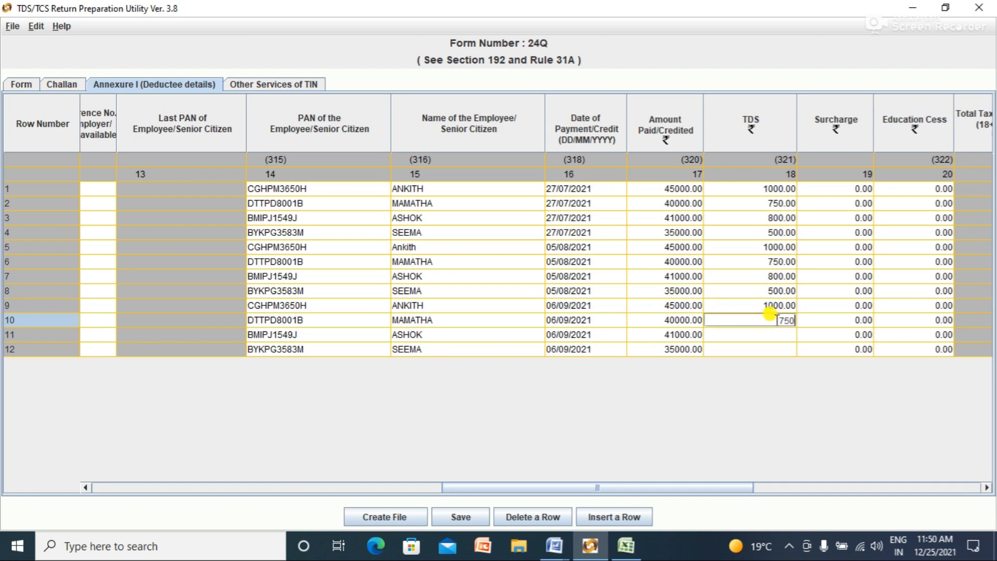
pyautogui.click(777, 337)
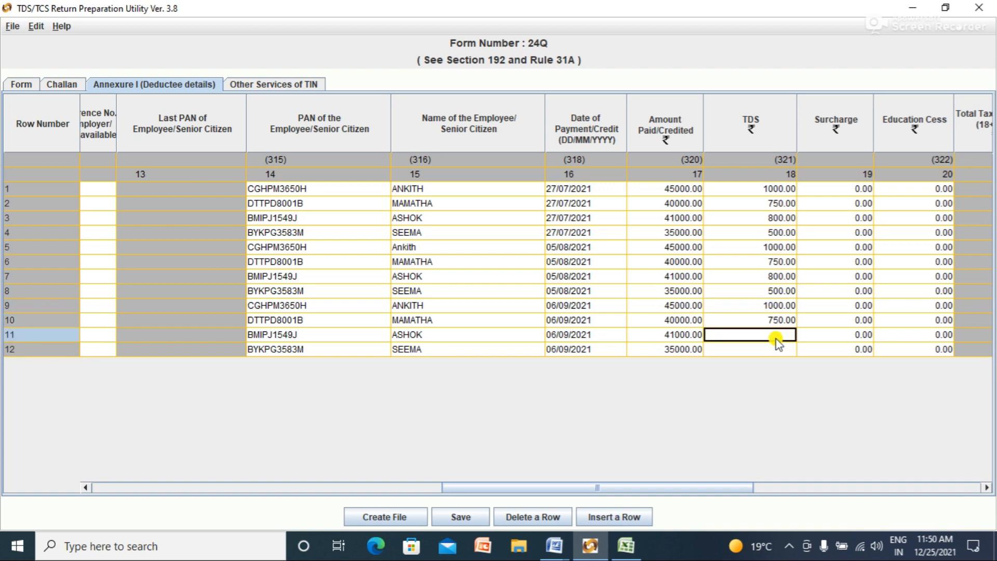
pyautogui.write('800')
pyautogui.click(787, 353)
pyautogui.write('500')
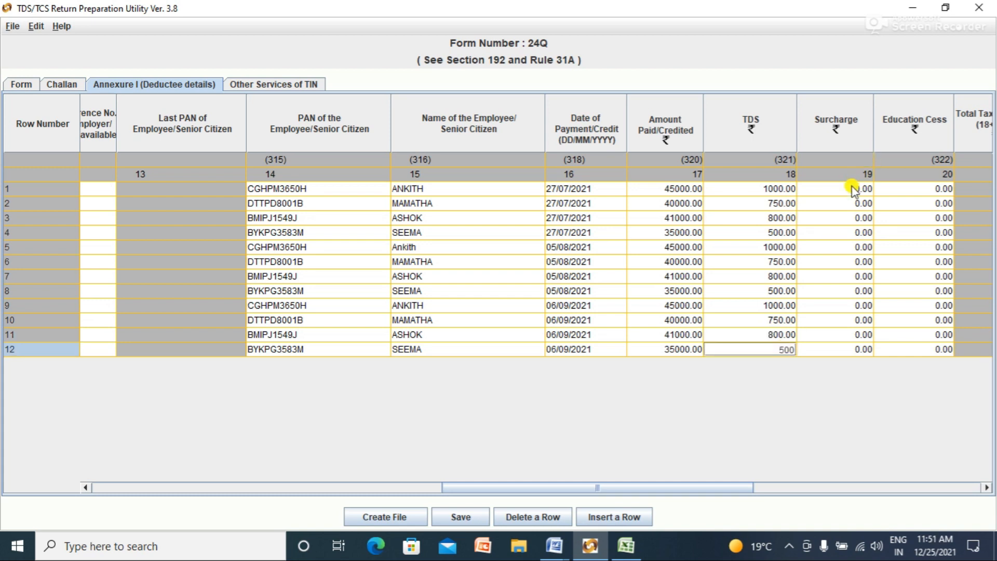
# Step: Scroll the grid to review the tax deducted and deposited totals, then select row 1's Date of Deduction cell
pyautogui.moveTo(743, 489); pyautogui.dragTo(980, 496)
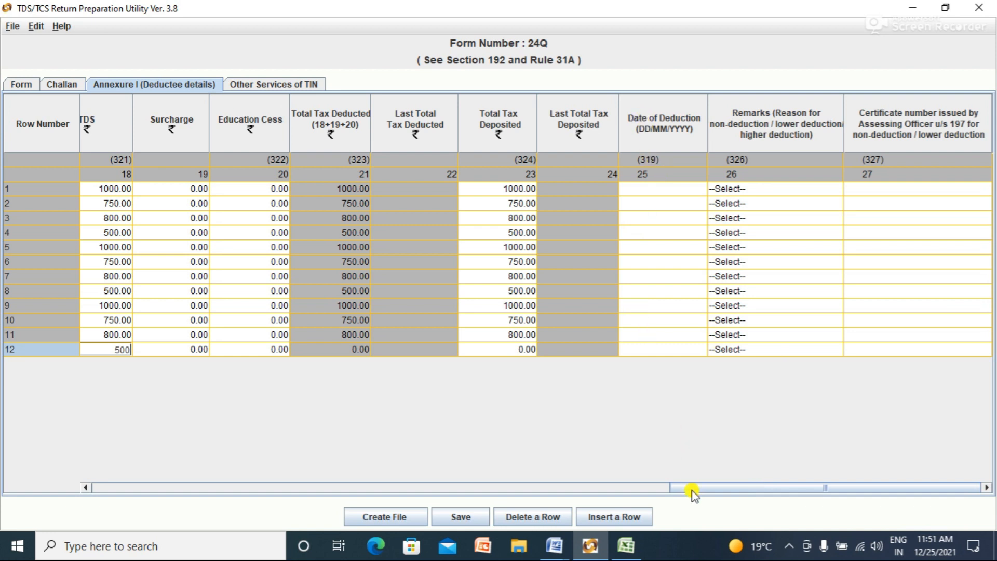
pyautogui.moveTo(693, 487); pyautogui.dragTo(536, 489)
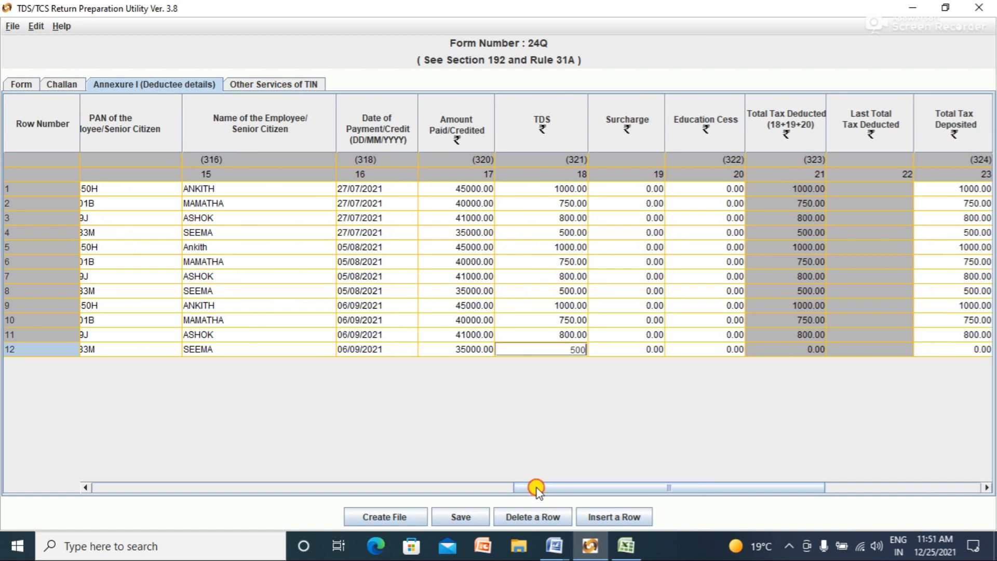
pyautogui.moveTo(536, 488); pyautogui.dragTo(692, 477)
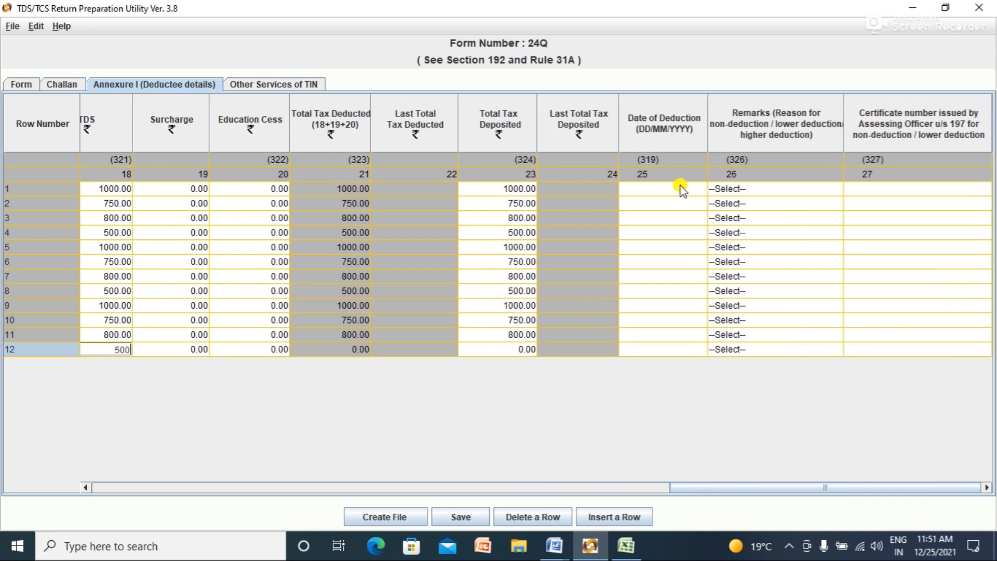
pyautogui.click(682, 190)
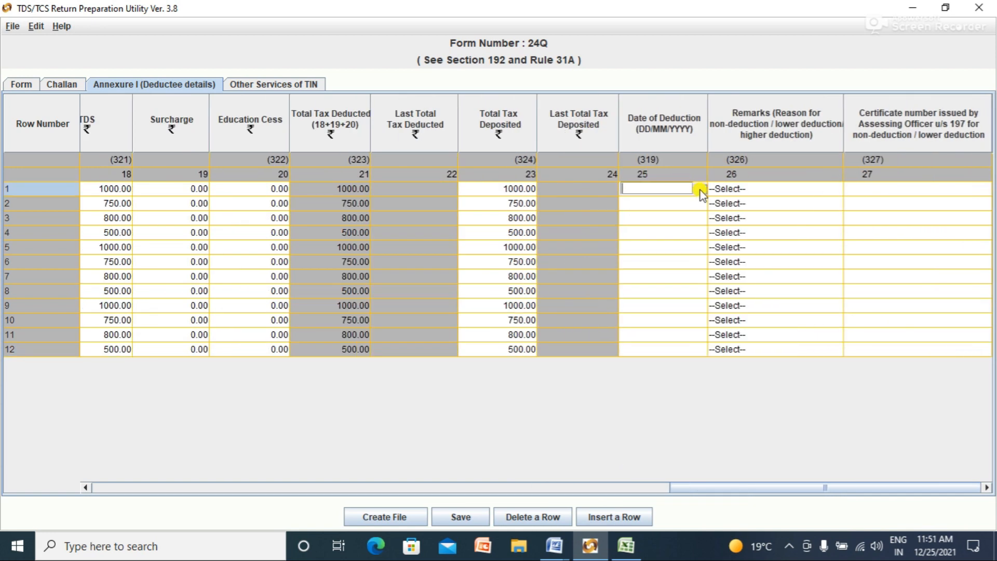
# Step: Set the Date of Deduction for rows 1 and 2 to 26/07/2021
pyautogui.click(699, 189)
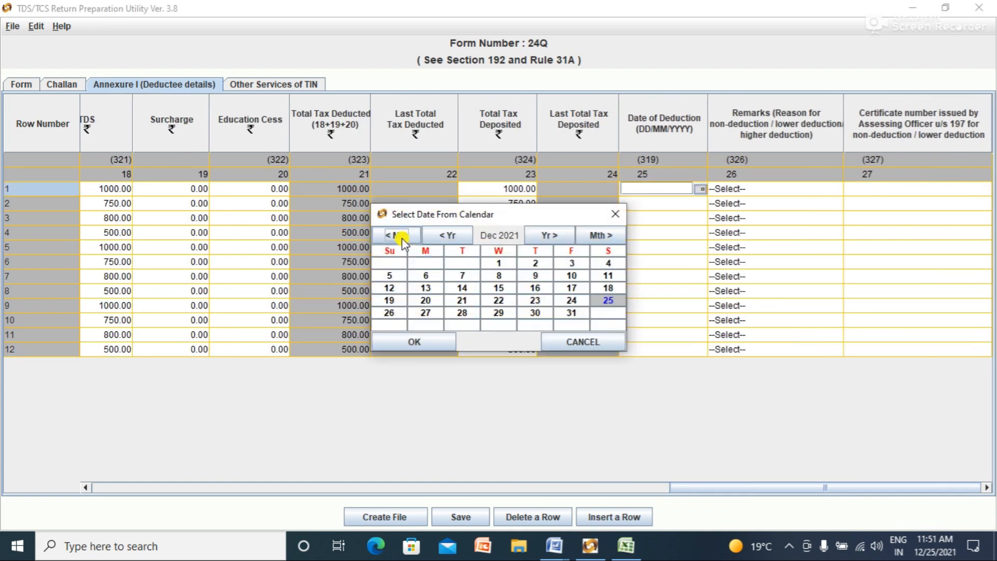
pyautogui.click(400, 236)
pyautogui.click(400, 236)
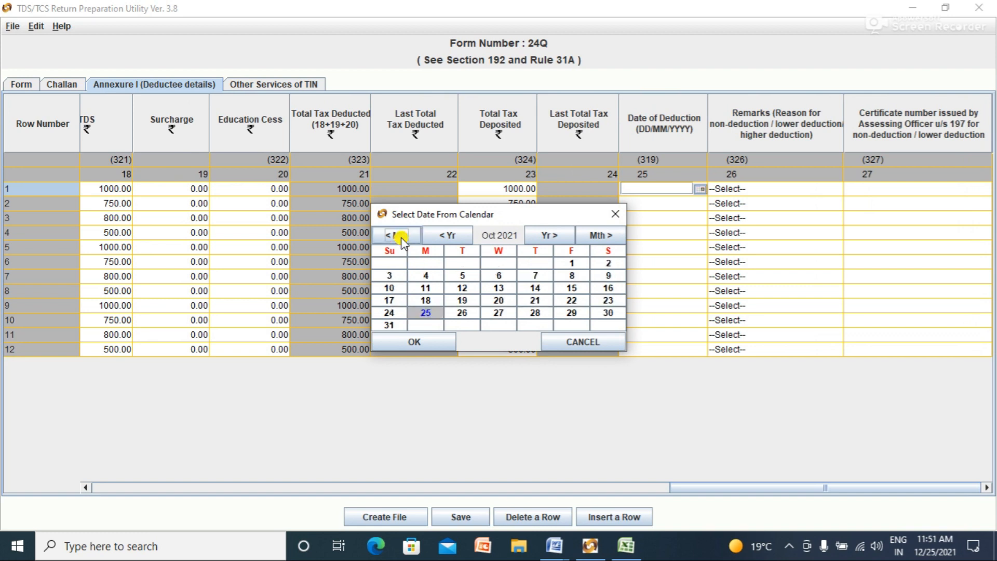
pyautogui.click(399, 236)
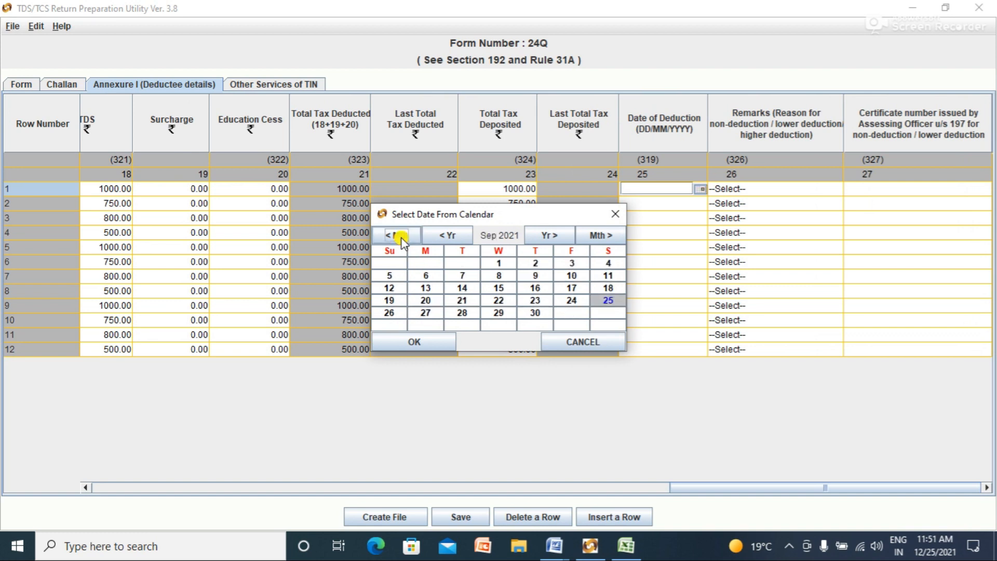
pyautogui.click(400, 236)
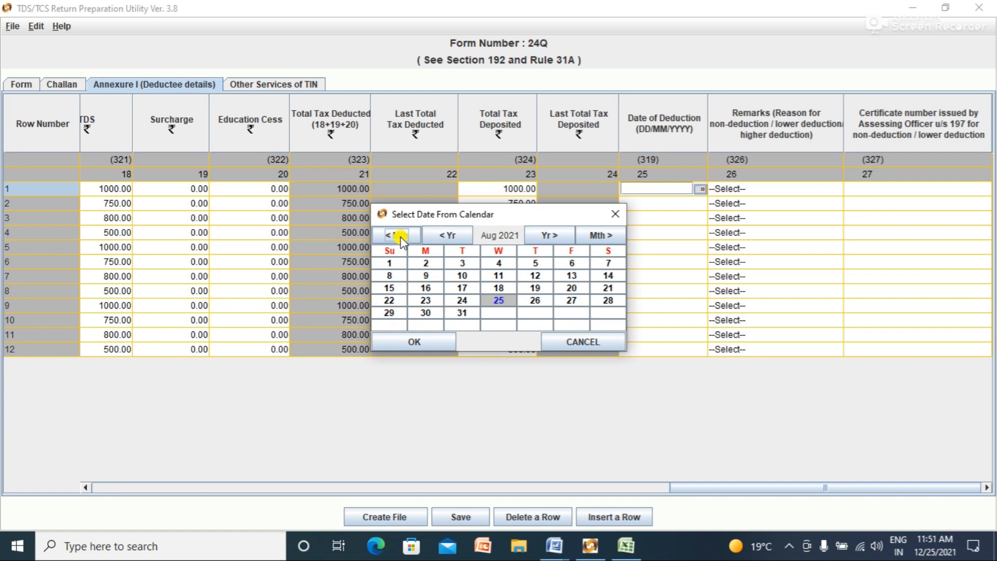
pyautogui.click(400, 236)
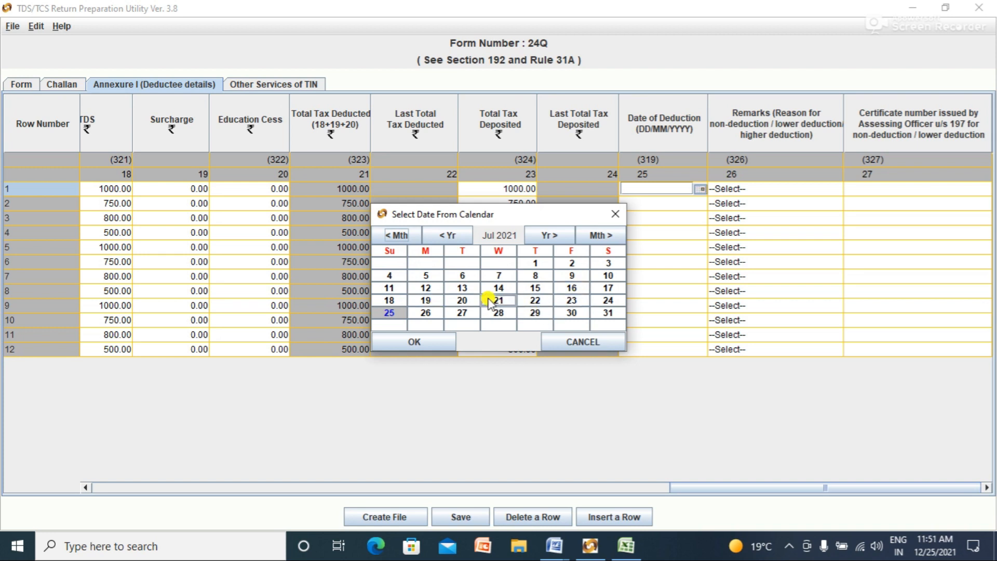
pyautogui.click(423, 313)
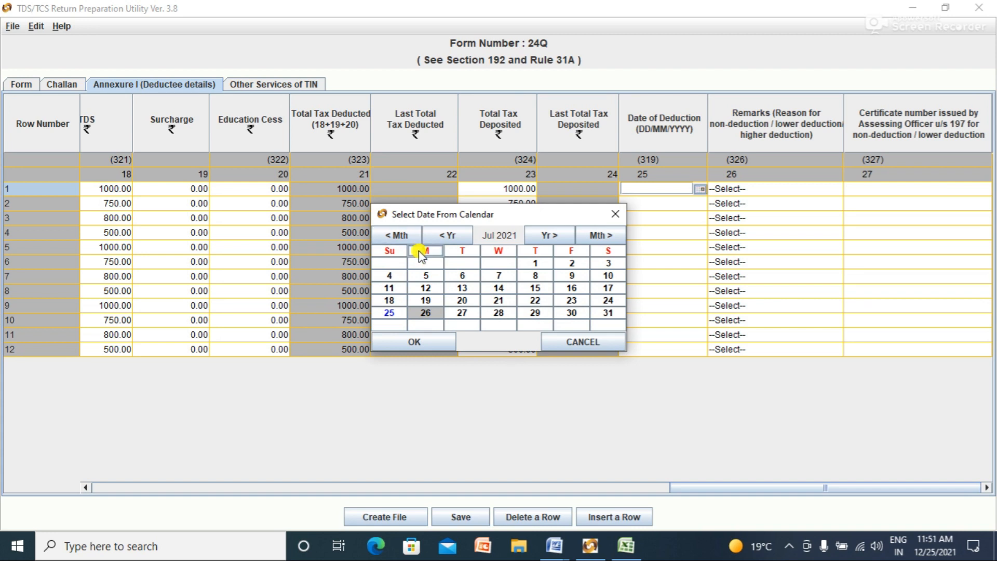
pyautogui.click(430, 343)
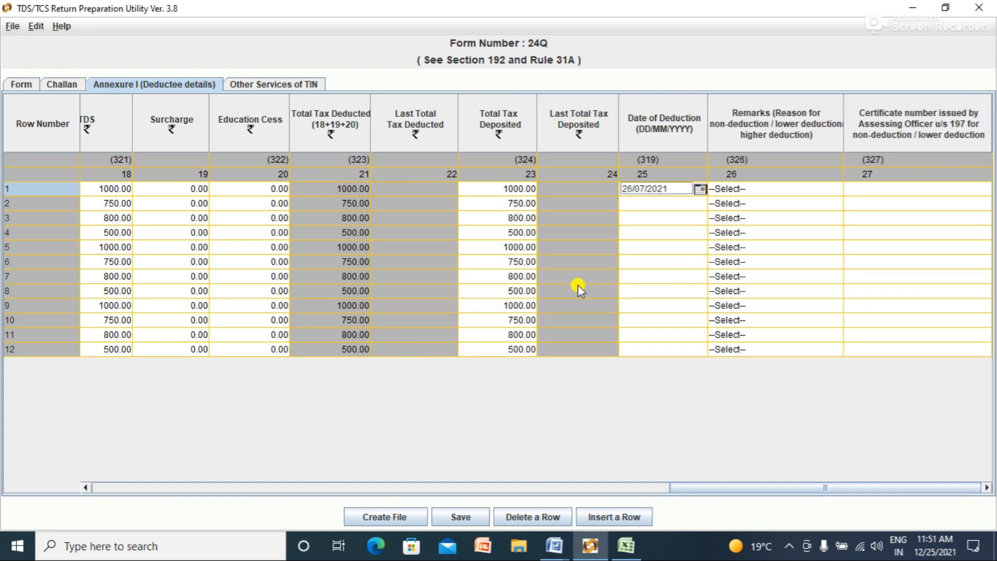
pyautogui.click(696, 205)
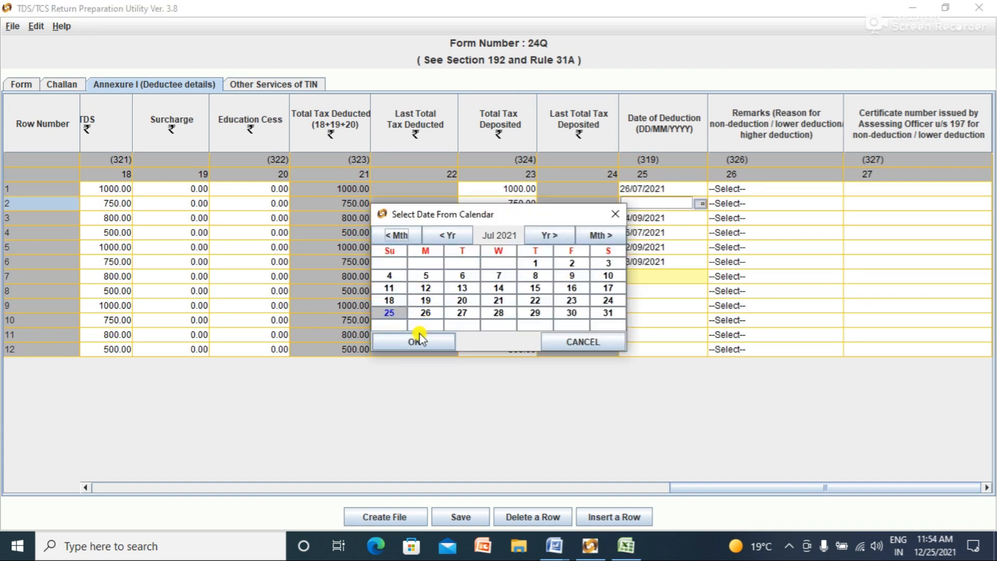
pyautogui.click(434, 314)
pyautogui.click(433, 343)
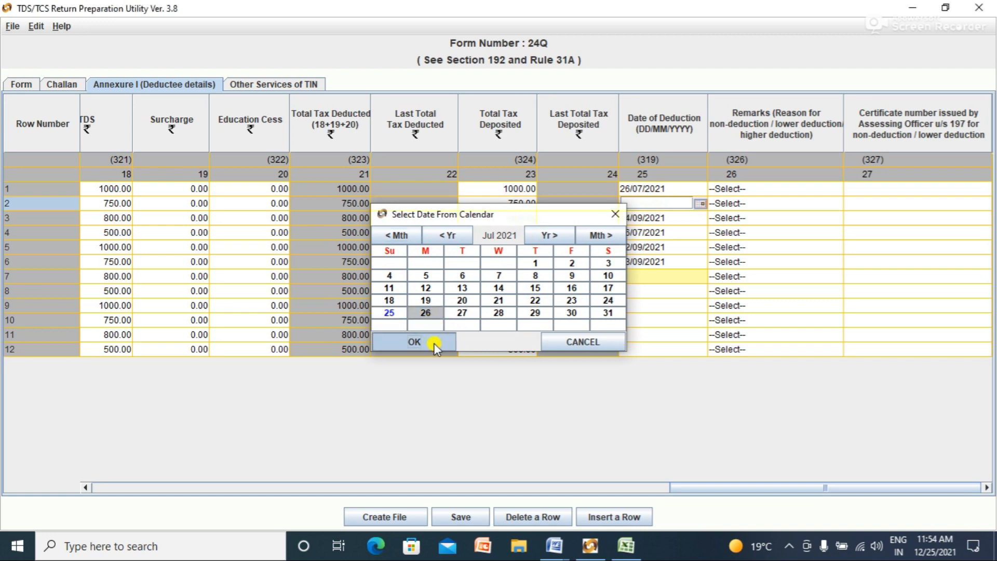
# Step: Set row 3's Date of Deduction to 26/07/2021
pyautogui.click(671, 217)
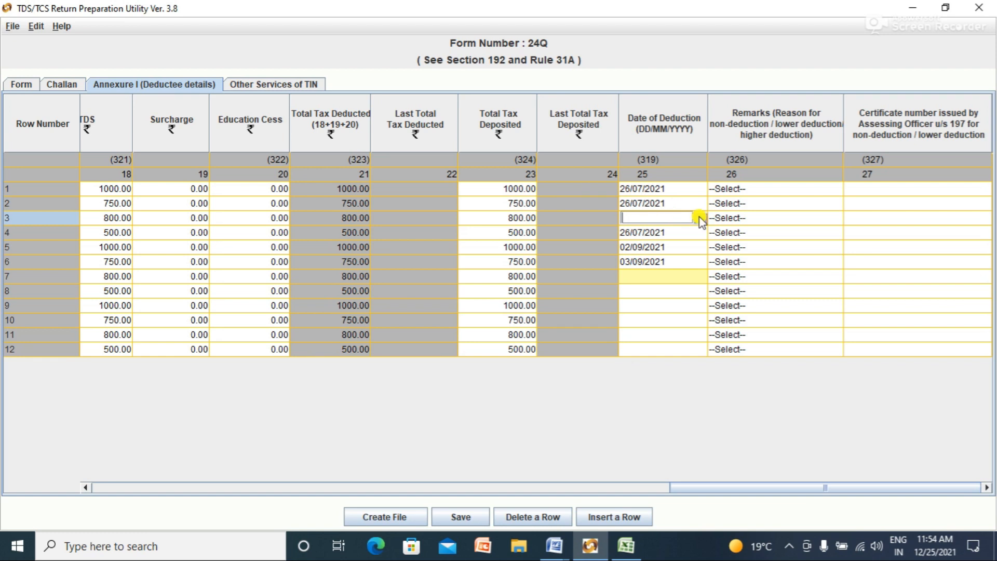
pyautogui.click(699, 217)
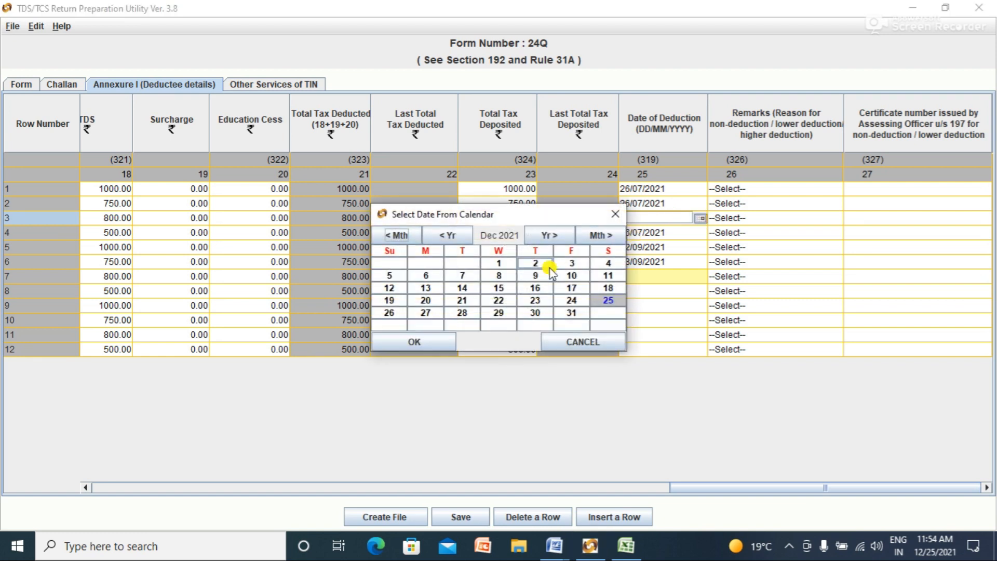
pyautogui.click(397, 235)
pyautogui.click(397, 235)
pyautogui.click(399, 236)
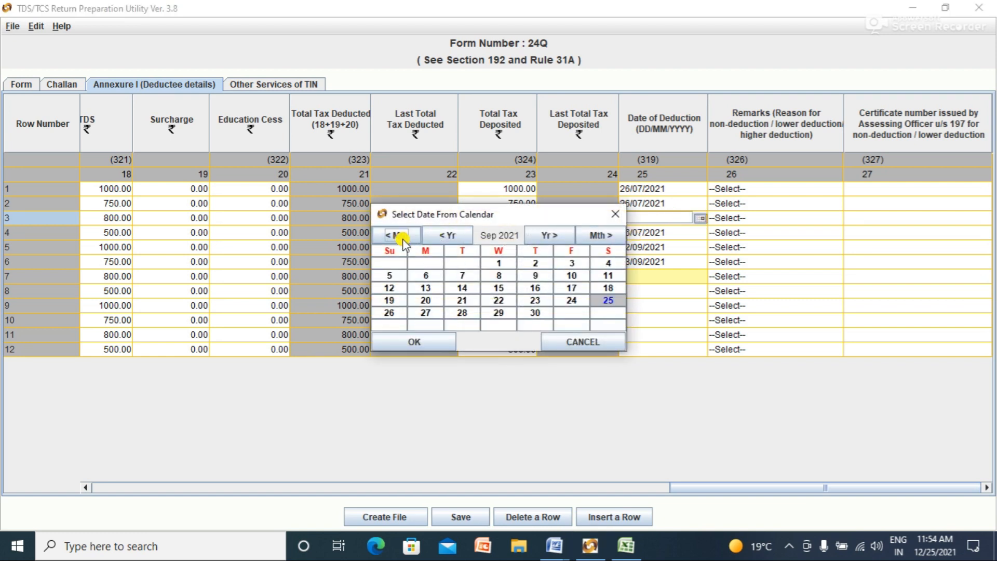
pyautogui.click(398, 236)
pyautogui.click(397, 236)
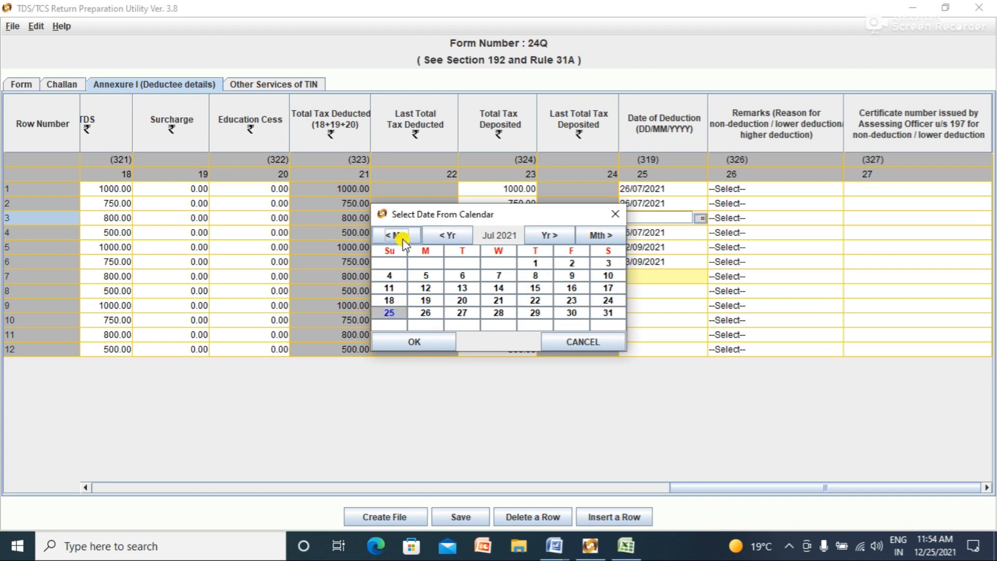
pyautogui.doubleClick(427, 312)
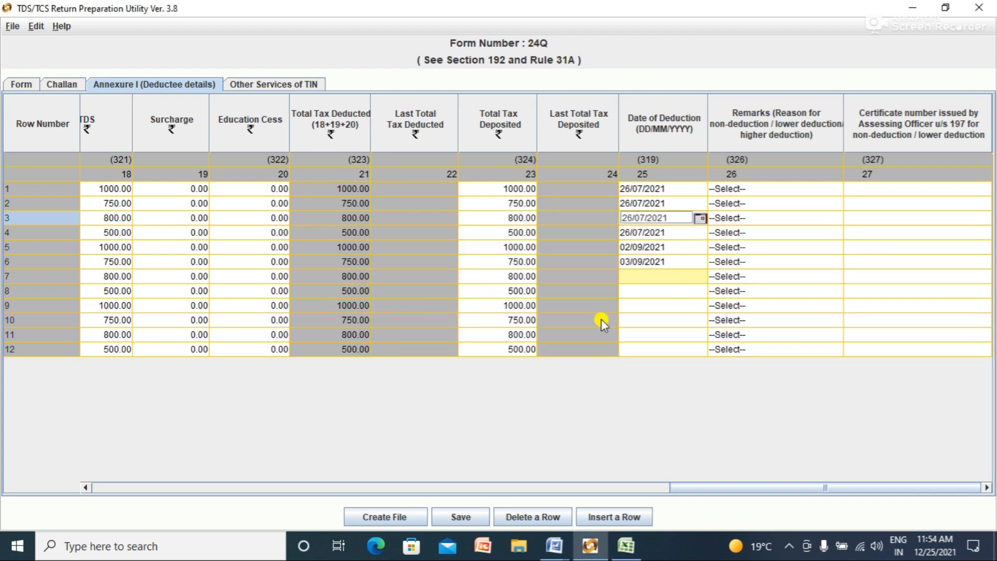
# Step: Bring row 4's Date of Deduction calendar to July 2021
pyautogui.click(697, 234)
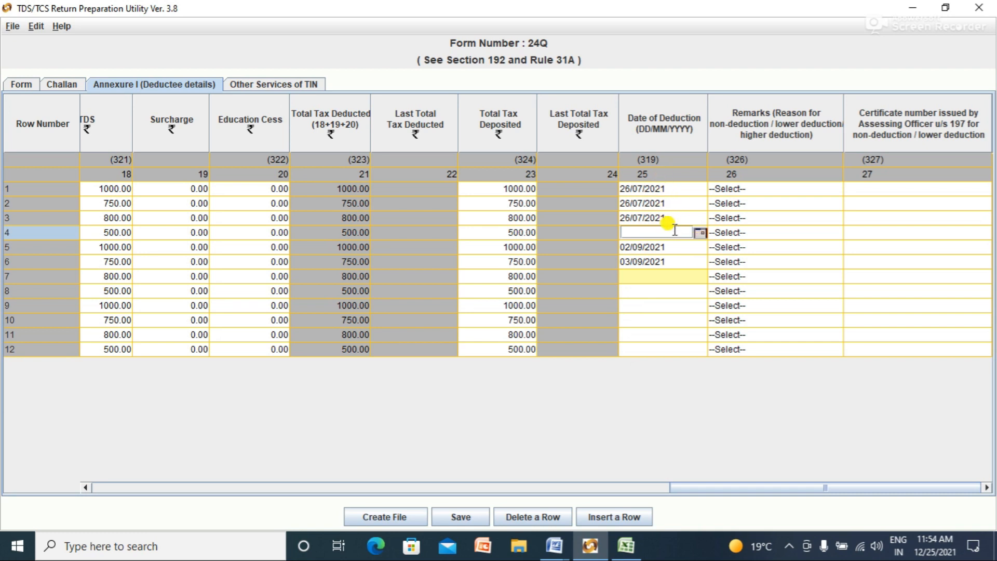
pyautogui.click(699, 234)
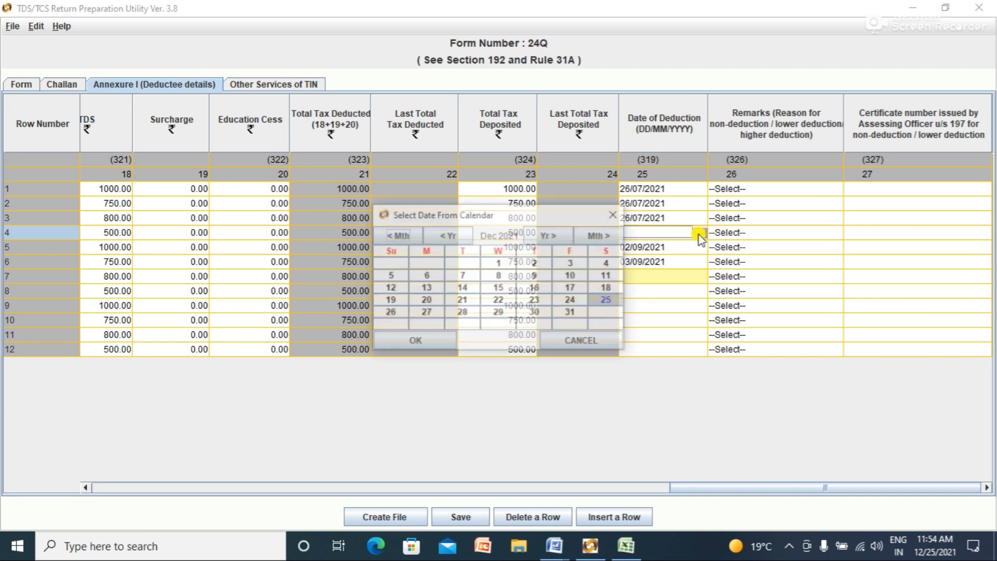
pyautogui.click(397, 236)
pyautogui.click(398, 236)
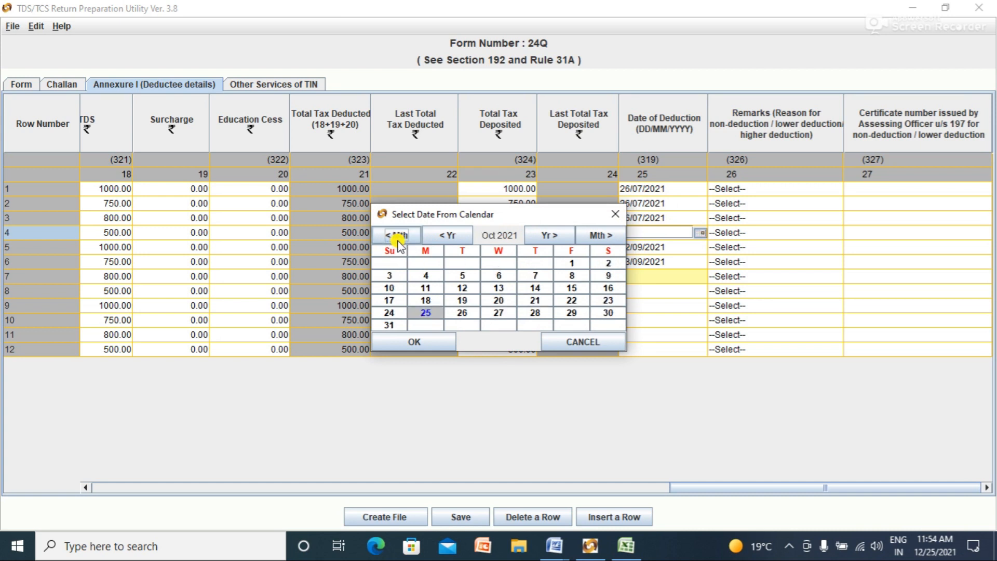
pyautogui.click(397, 236)
pyautogui.click(398, 237)
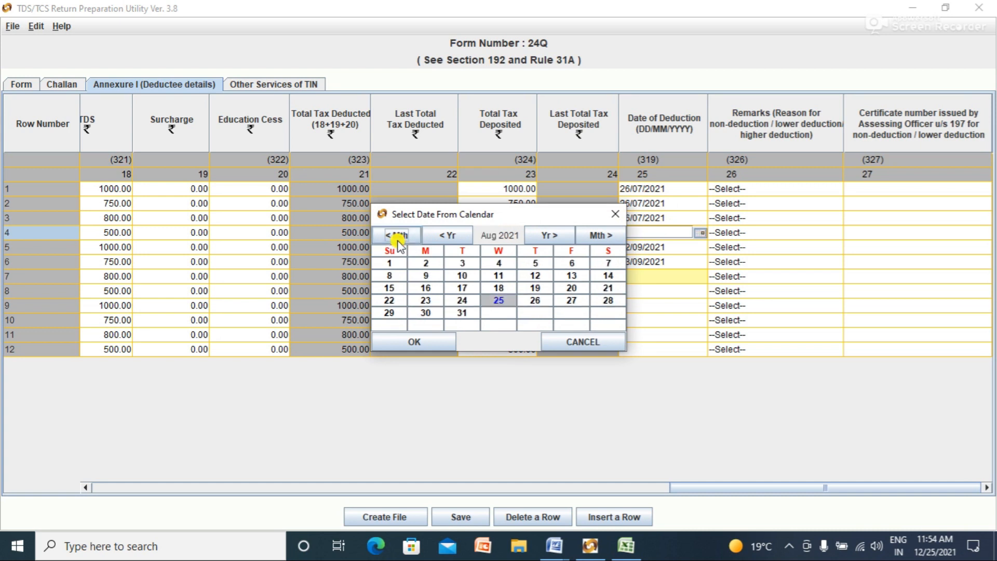
pyautogui.click(398, 237)
pyautogui.click(397, 236)
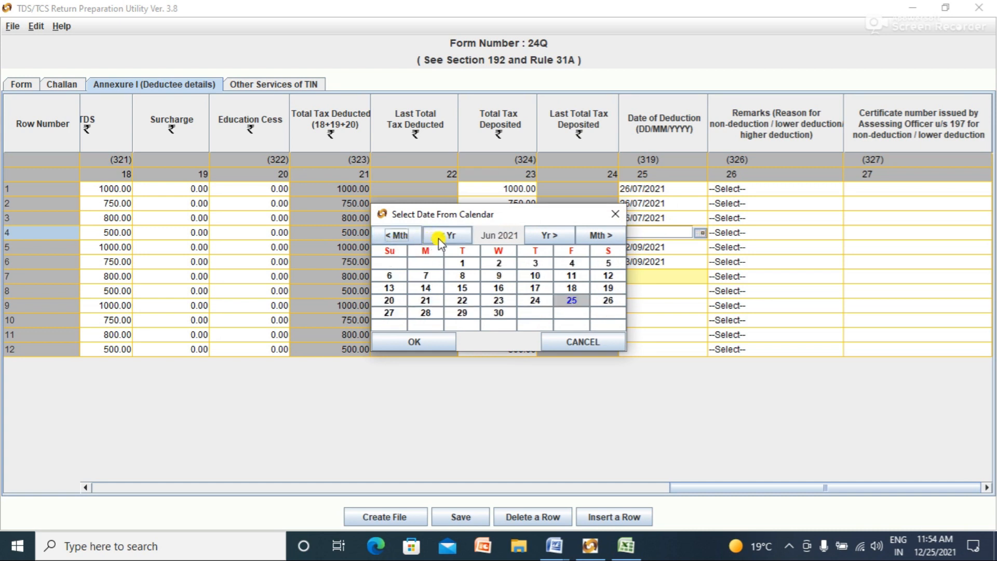
pyautogui.click(543, 236)
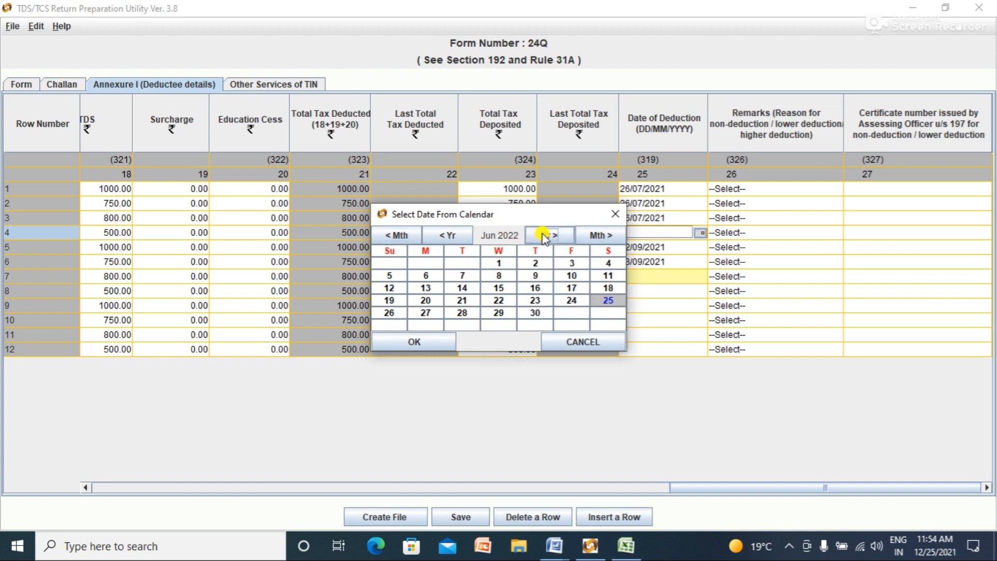
pyautogui.click(600, 236)
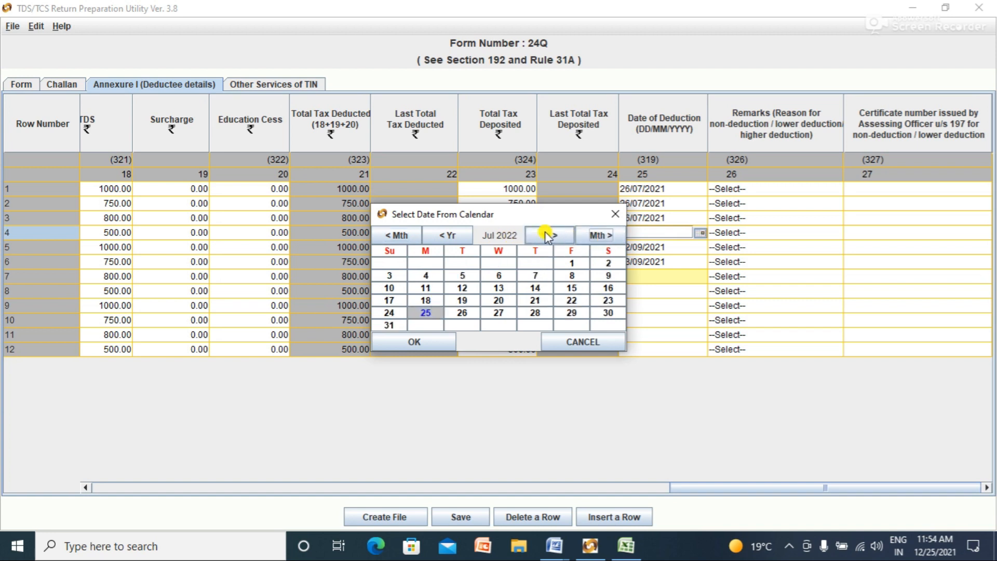
pyautogui.click(543, 234)
pyautogui.click(450, 238)
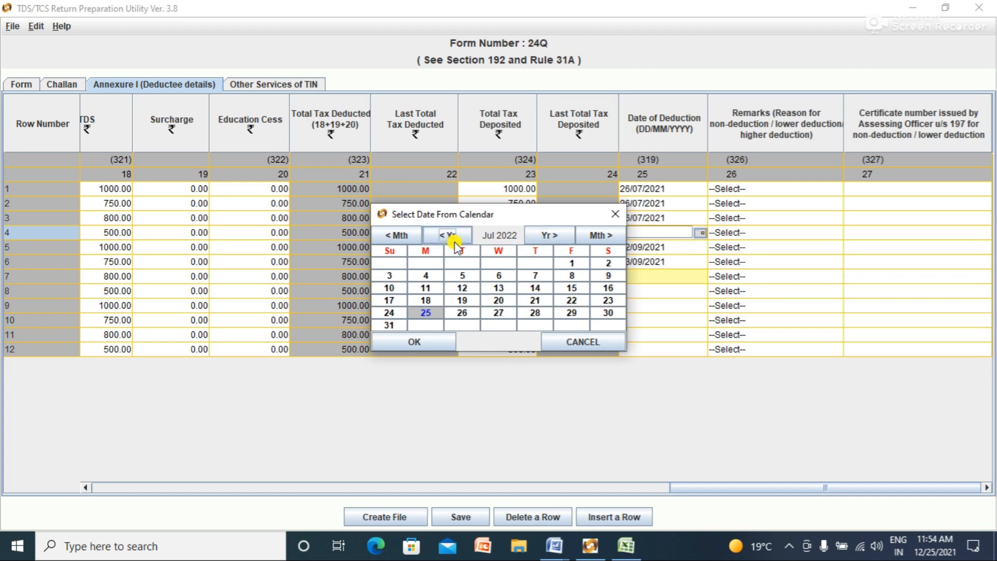
pyautogui.click(455, 244)
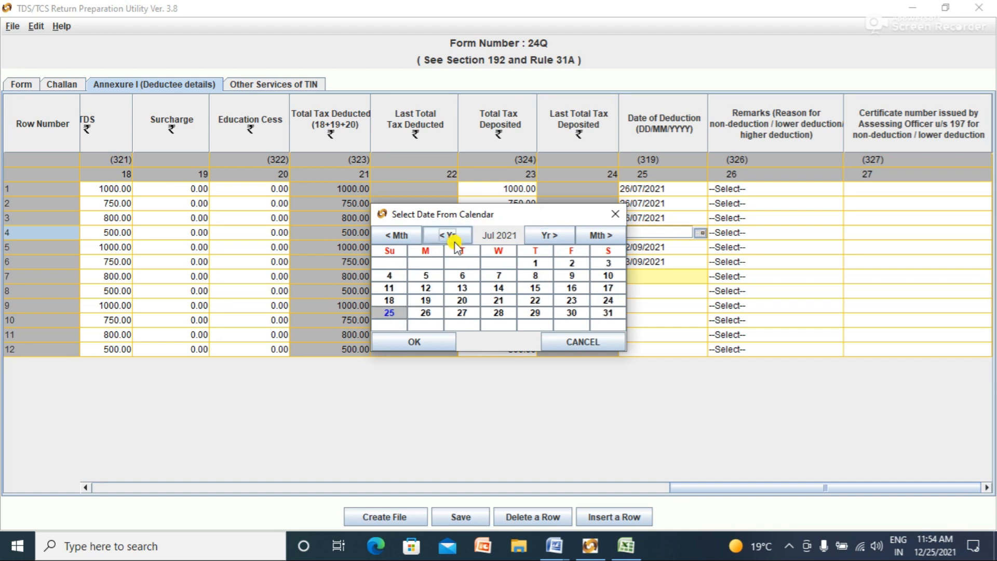
# Step: Set deduction dates to 26/07/2021 for row 4, 05/08/2021 for row 5, and 03/09/2021
pyautogui.click(425, 312)
pyautogui.click(427, 341)
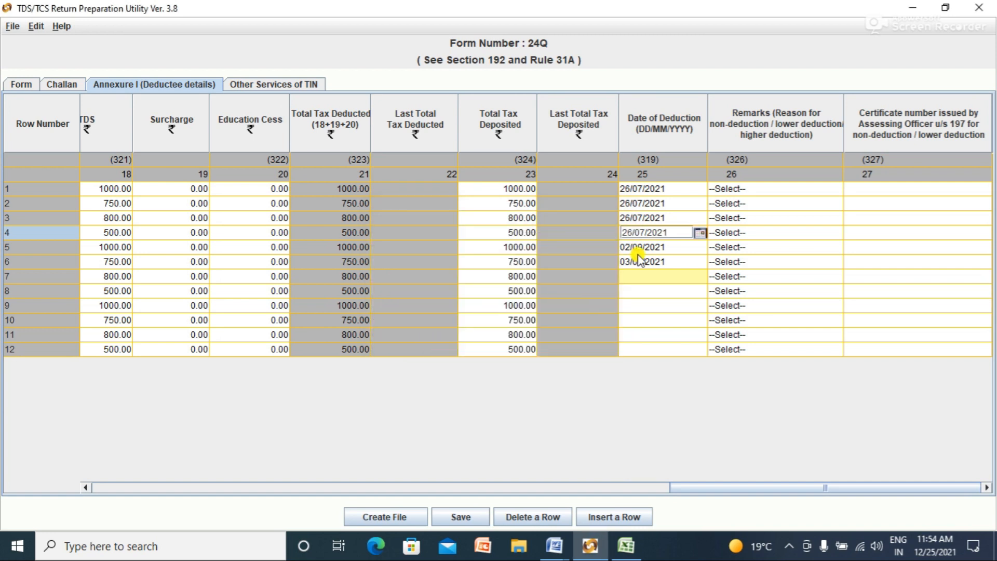
pyautogui.click(656, 247)
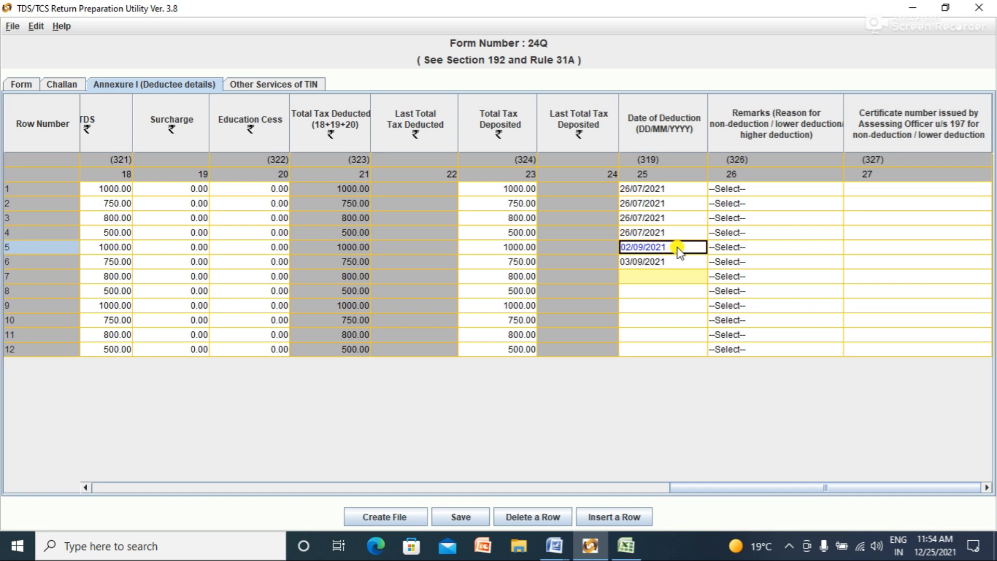
pyautogui.press('BackSpace')
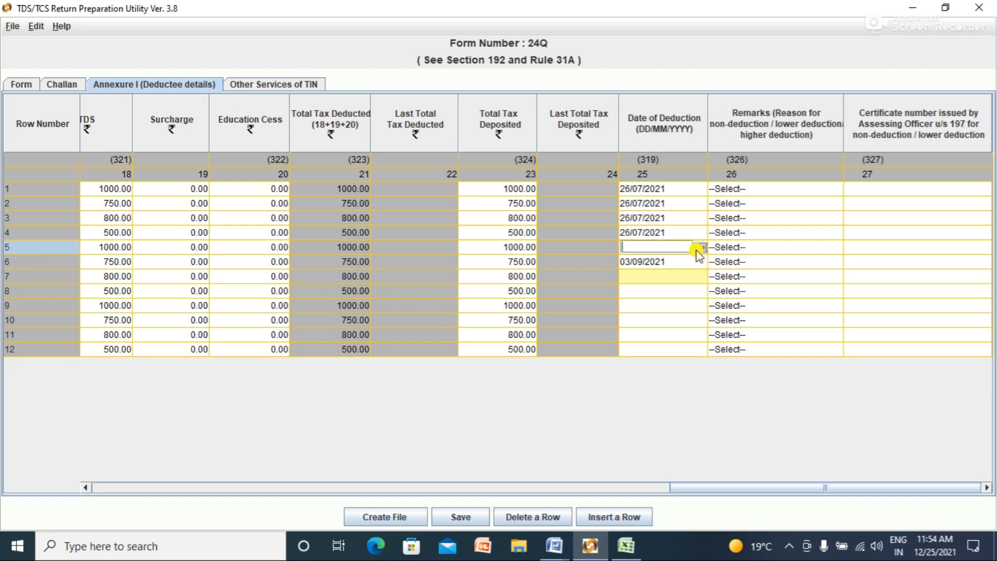
pyautogui.click(700, 248)
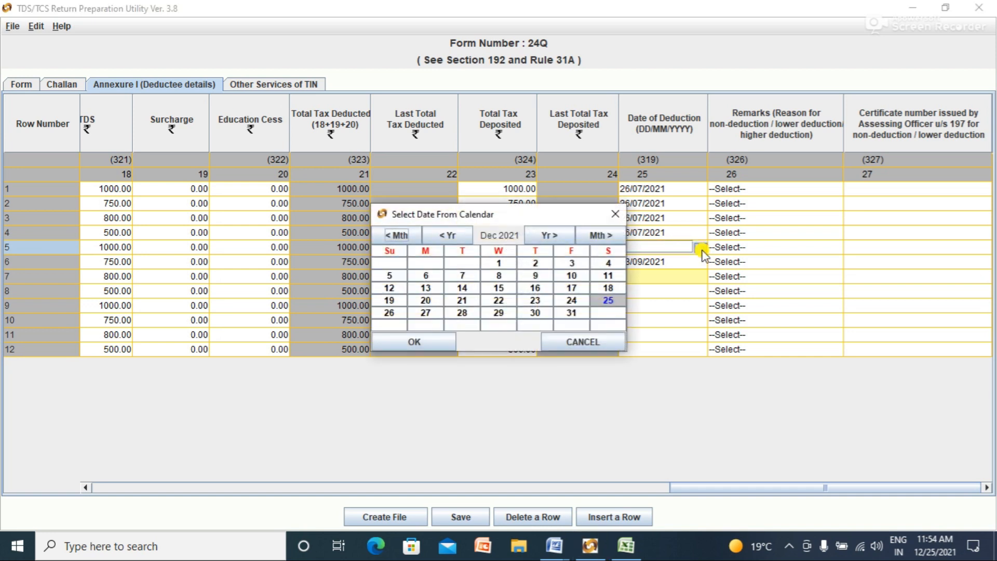
pyautogui.click(403, 236)
pyautogui.click(405, 236)
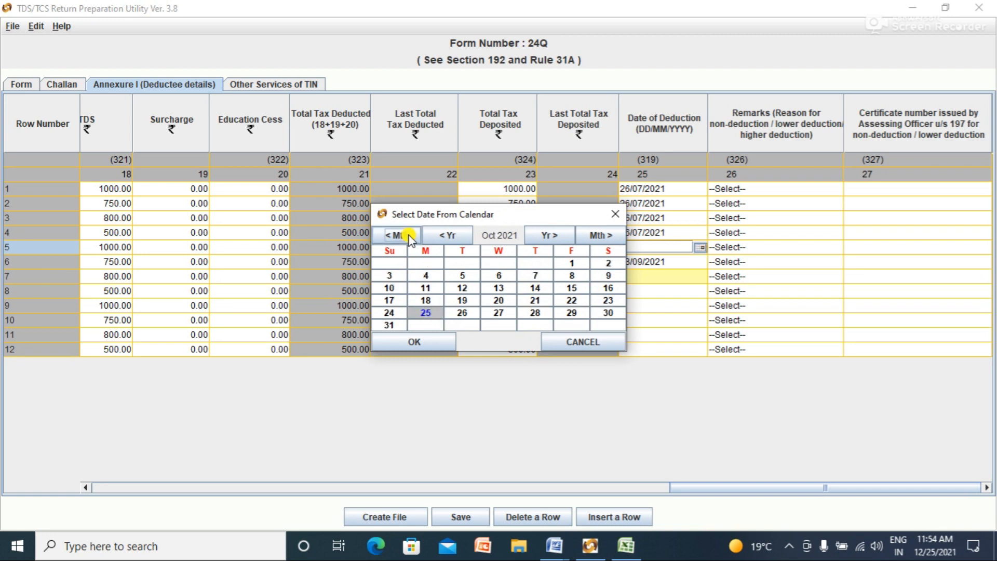
pyautogui.click(410, 239)
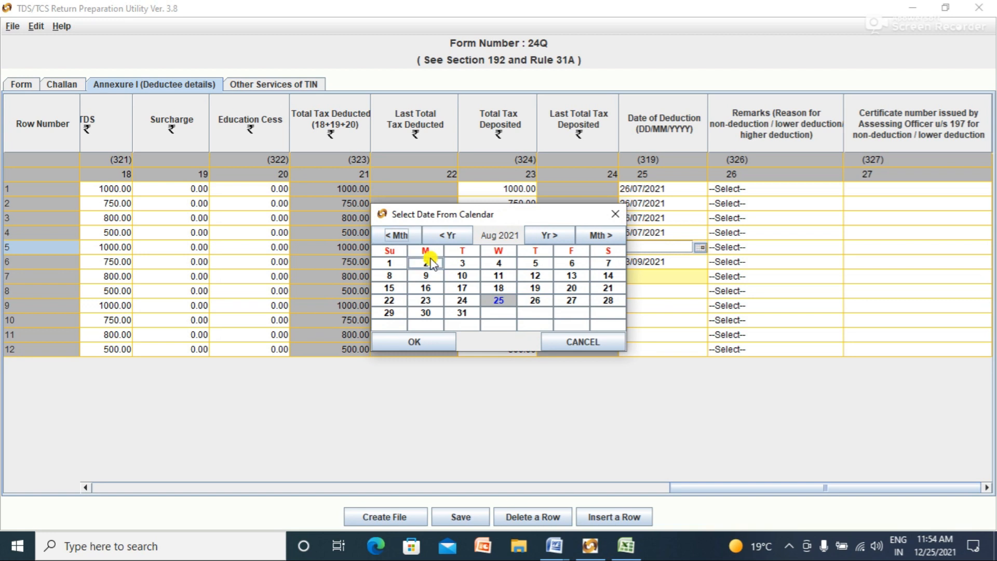
pyautogui.click(534, 263)
pyautogui.click(423, 347)
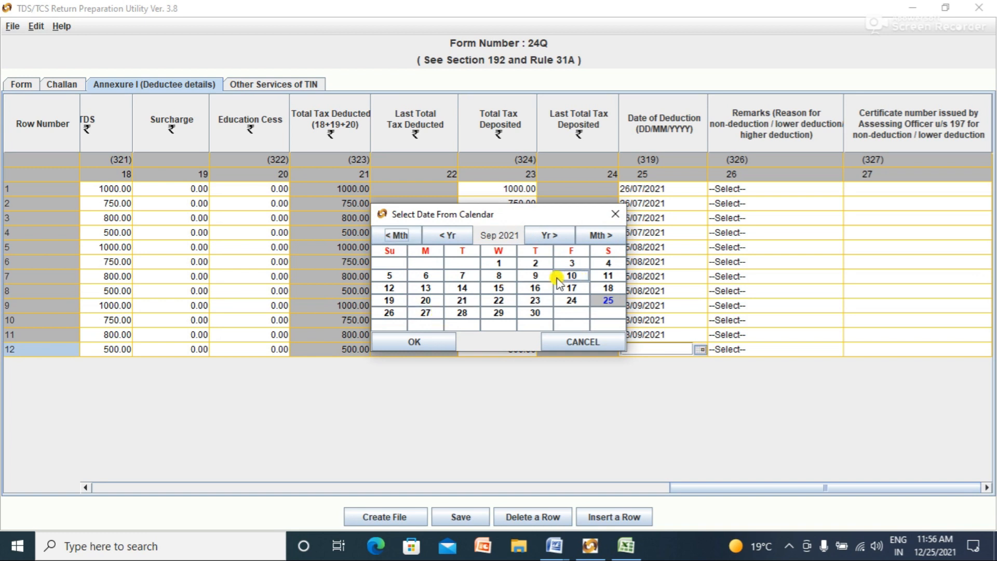
pyautogui.click(572, 263)
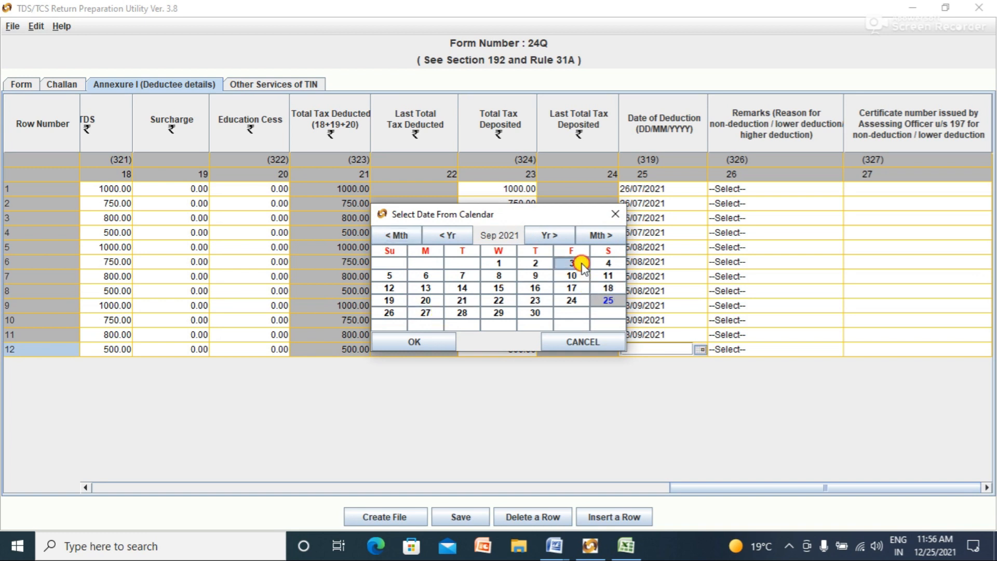
pyautogui.click(437, 344)
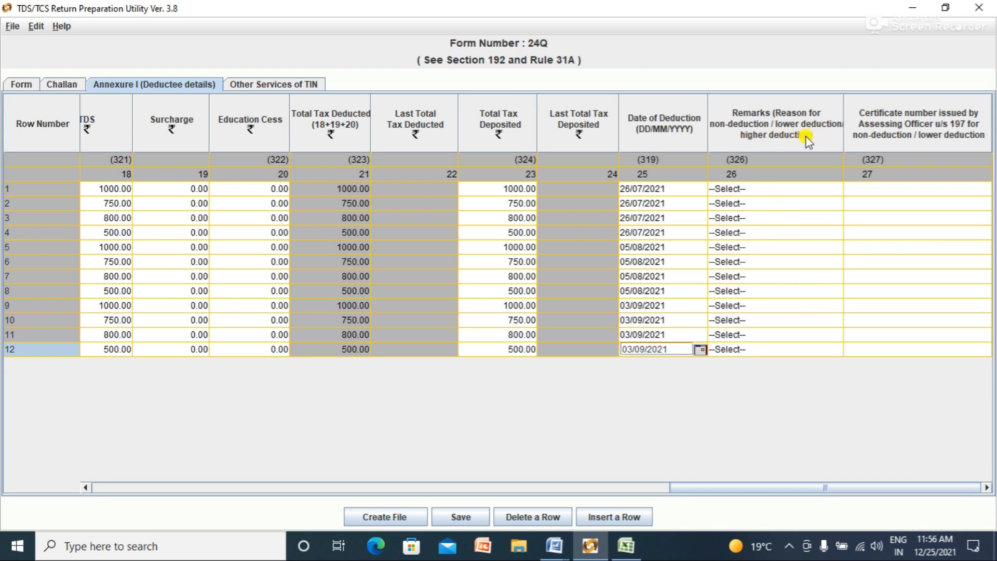
# Step: Set the Remarks reason to B for deductee rows 1 and 2
pyautogui.click(786, 186)
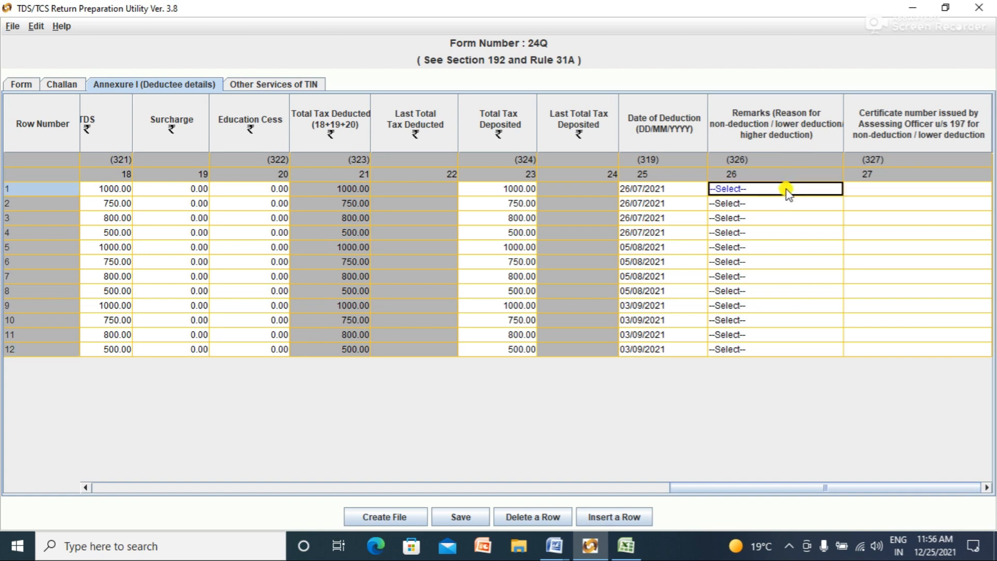
pyautogui.click(777, 175)
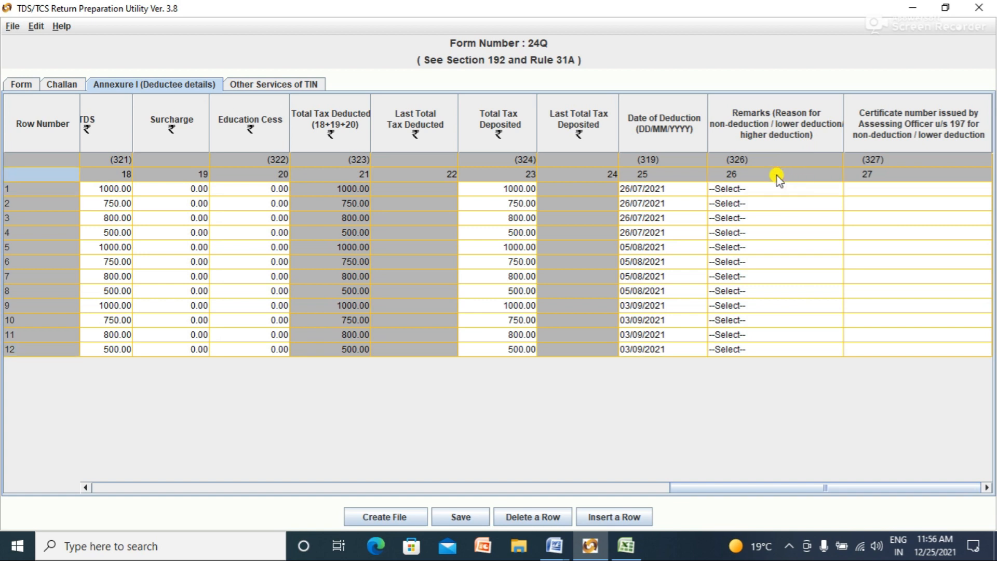
pyautogui.click(784, 191)
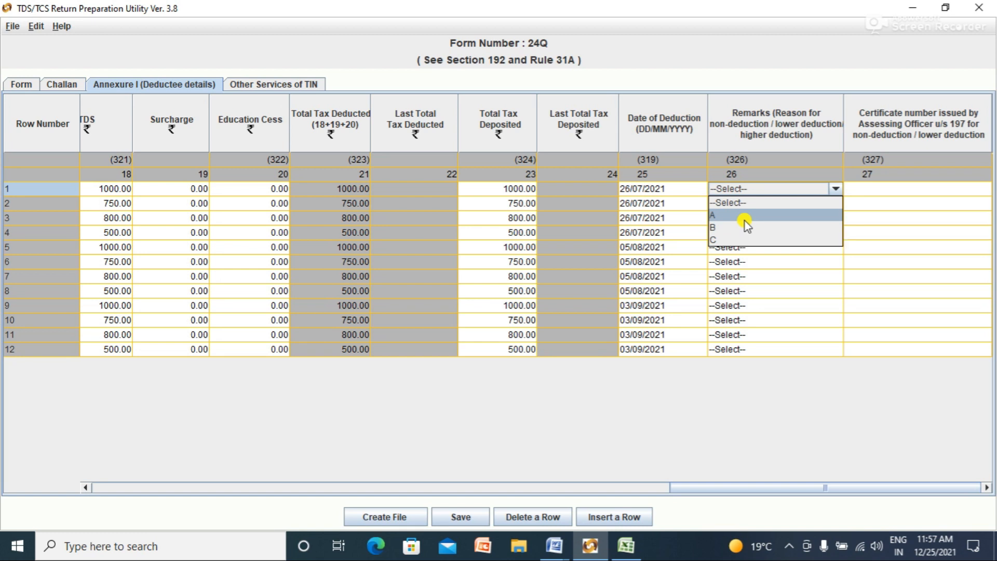
pyautogui.click(716, 229)
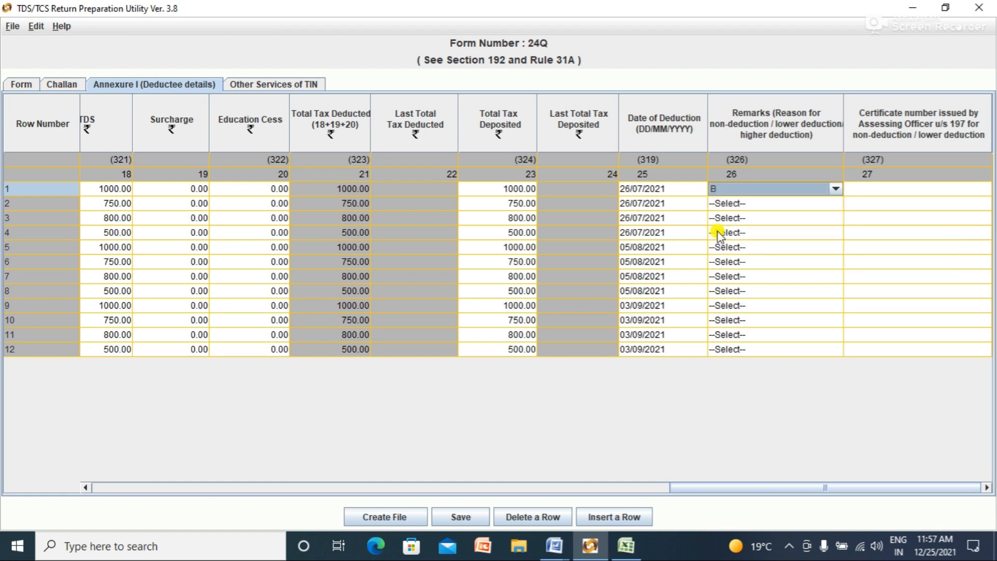
pyautogui.click(818, 202)
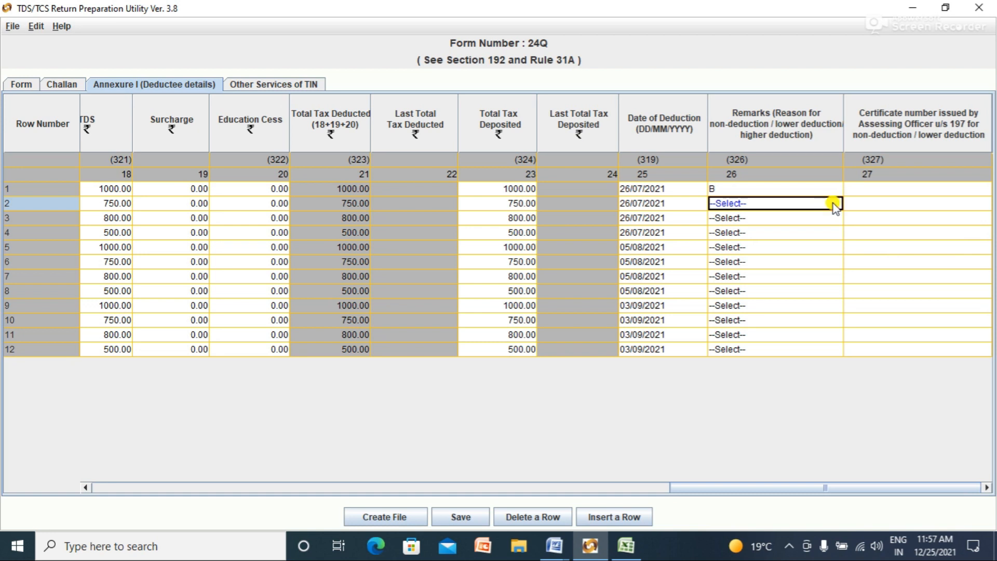
pyautogui.click(789, 188)
pyautogui.click(799, 205)
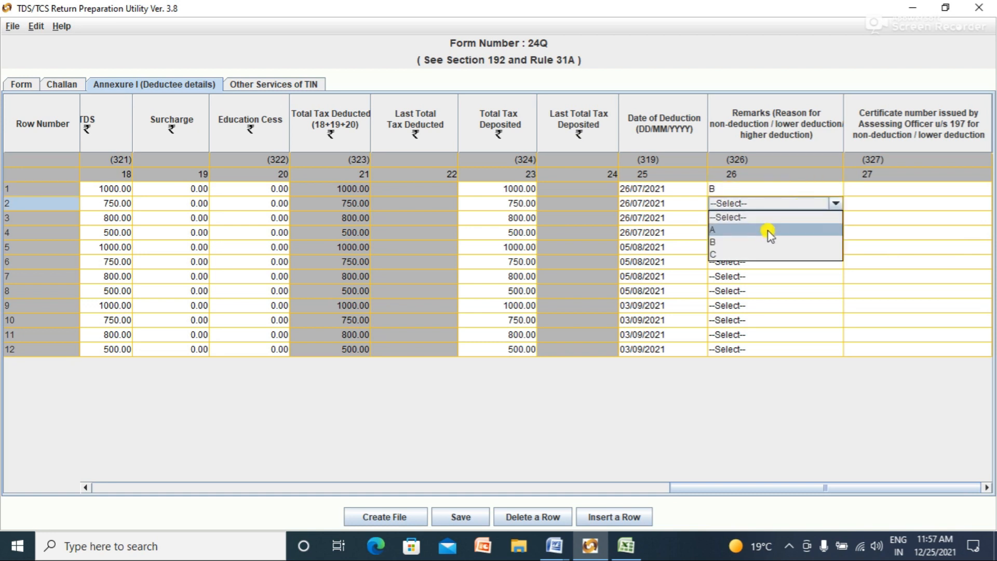
pyautogui.click(762, 241)
# Step: Set the Remarks reason to B for deductee rows 3 and 4
pyautogui.click(813, 220)
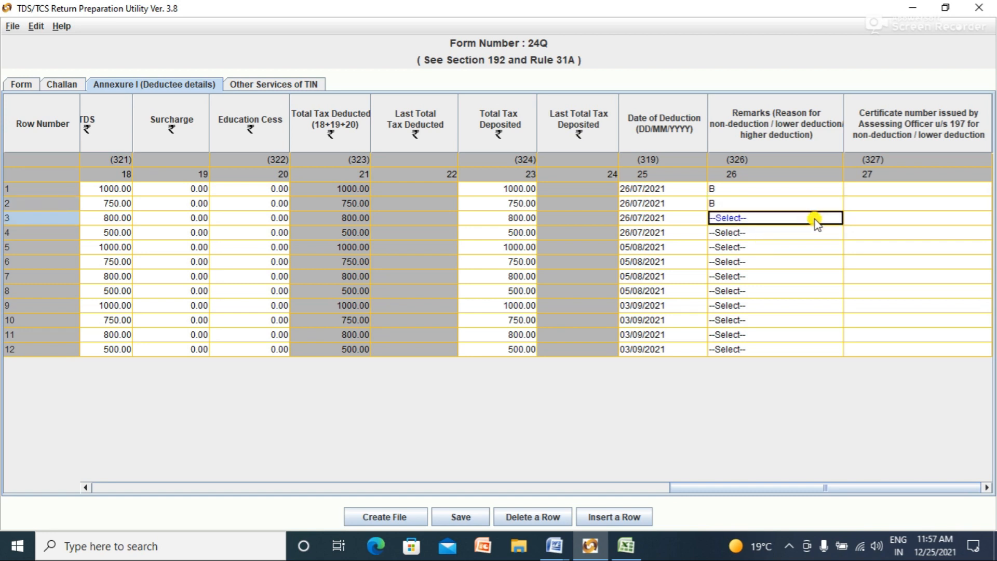
pyautogui.click(755, 254)
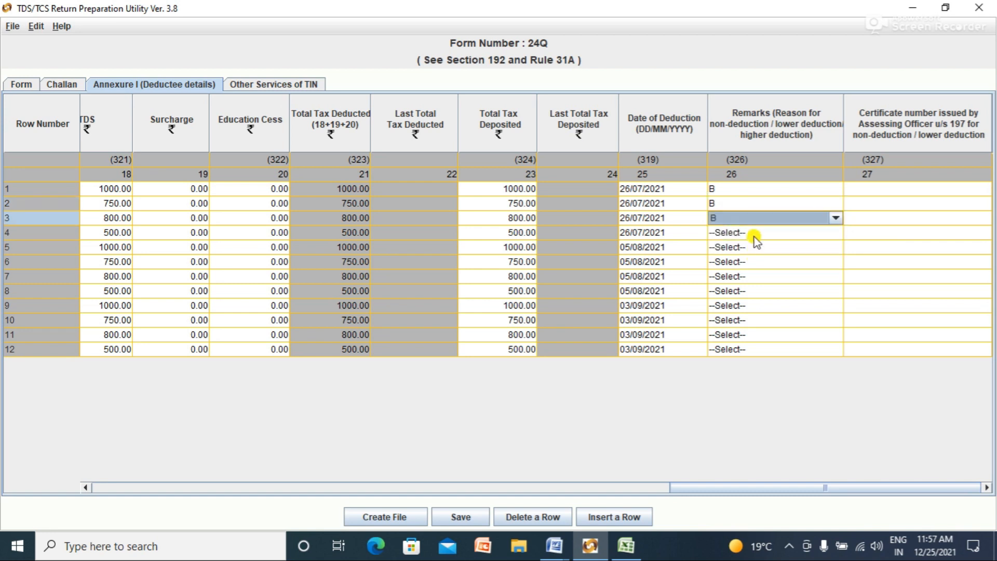
pyautogui.click(755, 232)
pyautogui.click(818, 232)
pyautogui.click(777, 267)
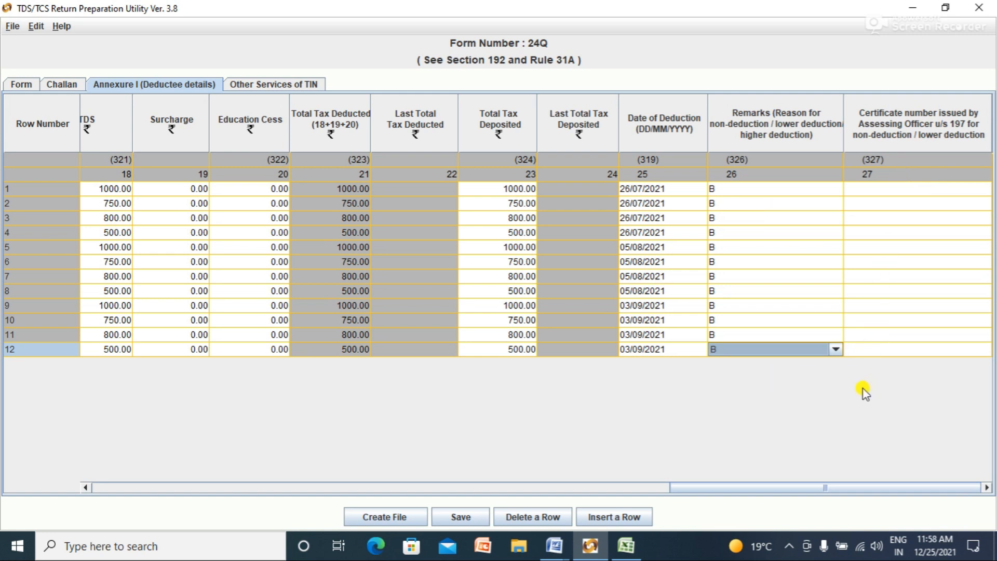
# Step: Scroll the Annexure table back to its first columns and run Create File, which raises the 7-digit BSR code error
pyautogui.click(265, 482)
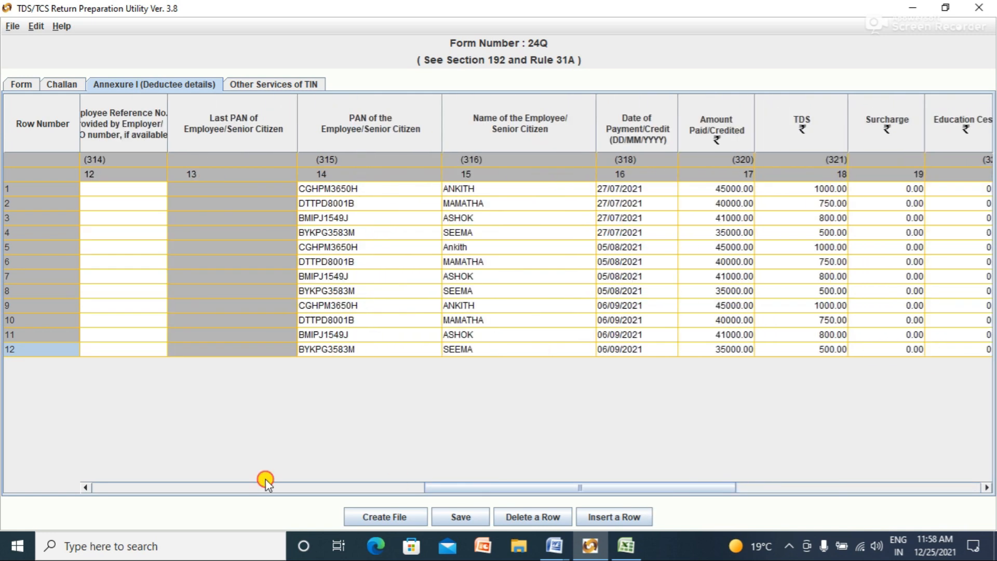
pyautogui.click(266, 483)
pyautogui.click(85, 487)
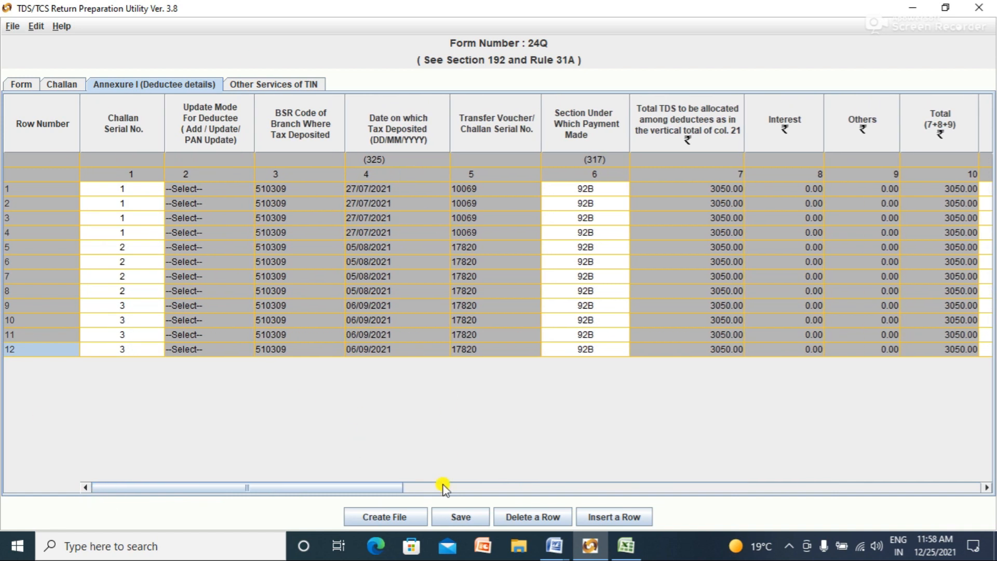
pyautogui.click(403, 517)
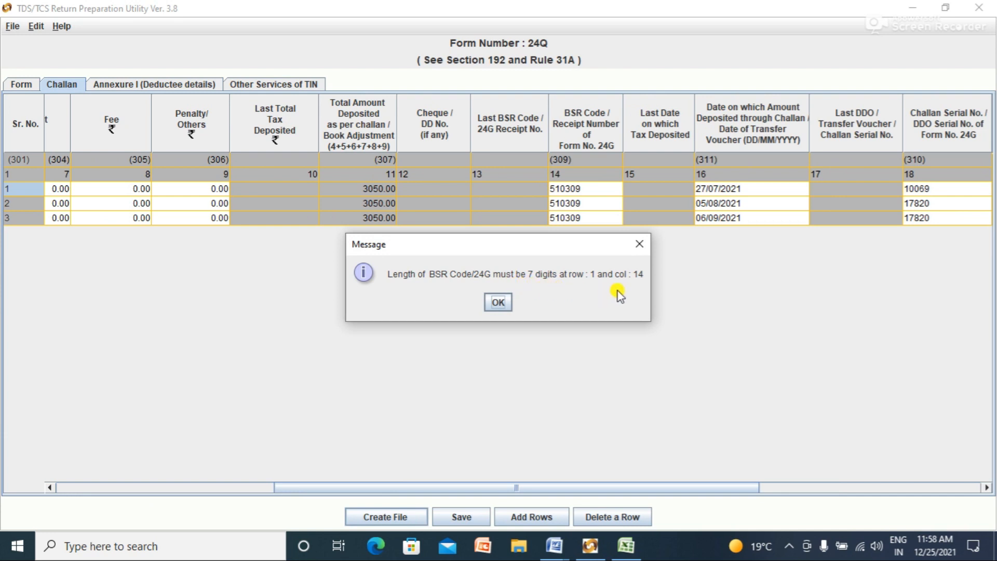
# Step: Dismiss the BSR code warning and check the challan data in the Excel sheet
pyautogui.click(502, 303)
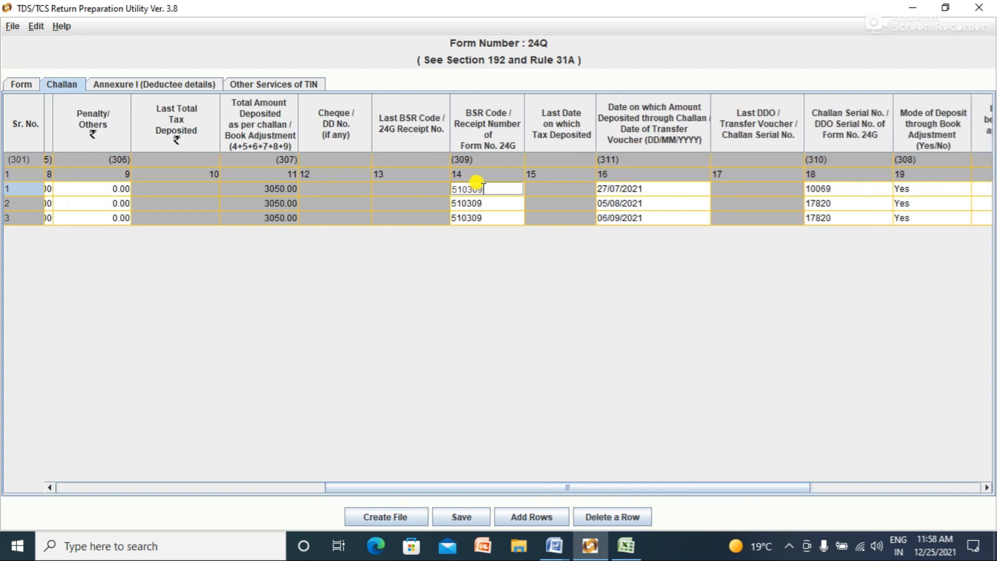
pyautogui.hotkey('alt', 'Tab')
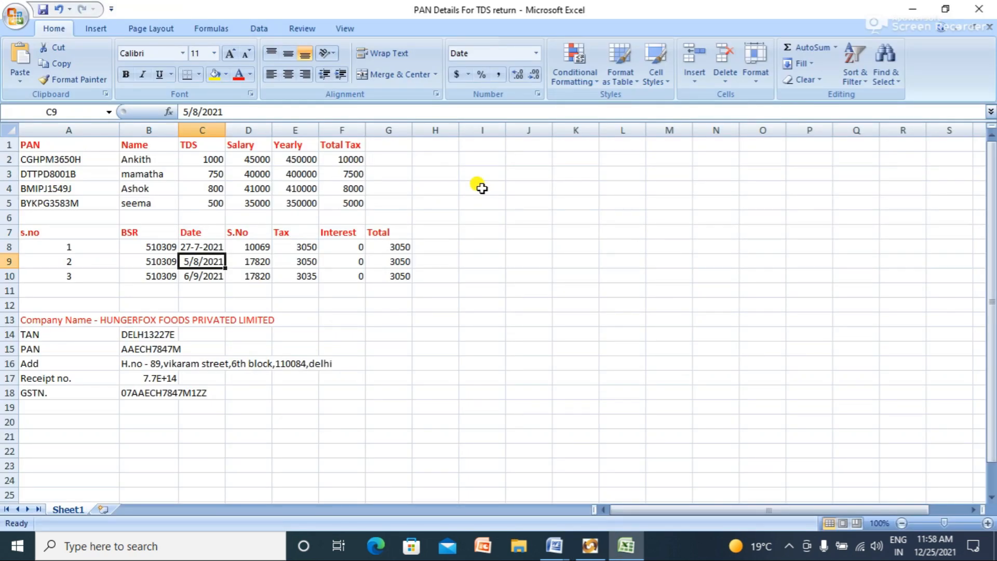
pyautogui.hotkey('alt', 'Tab')
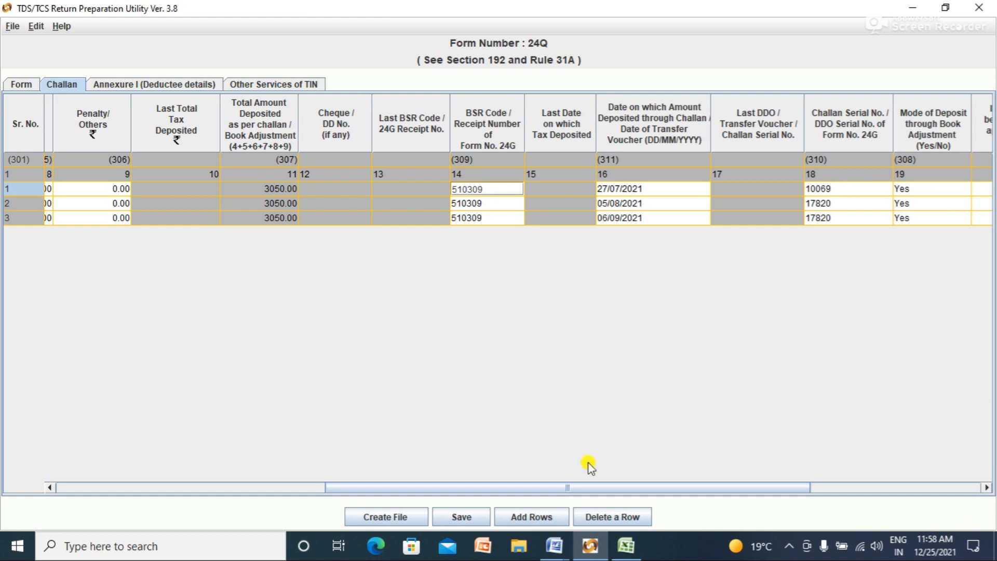
# Step: Paste BSR code 5103098 into challan rows 2 and 3, then create the file again
pyautogui.doubleClick(482, 202)
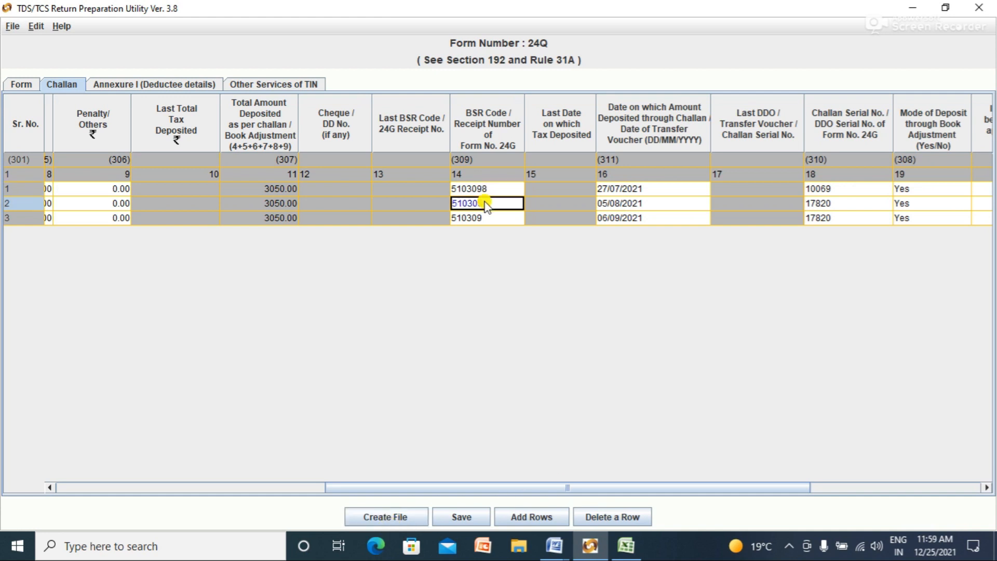
pyautogui.write('5103098')
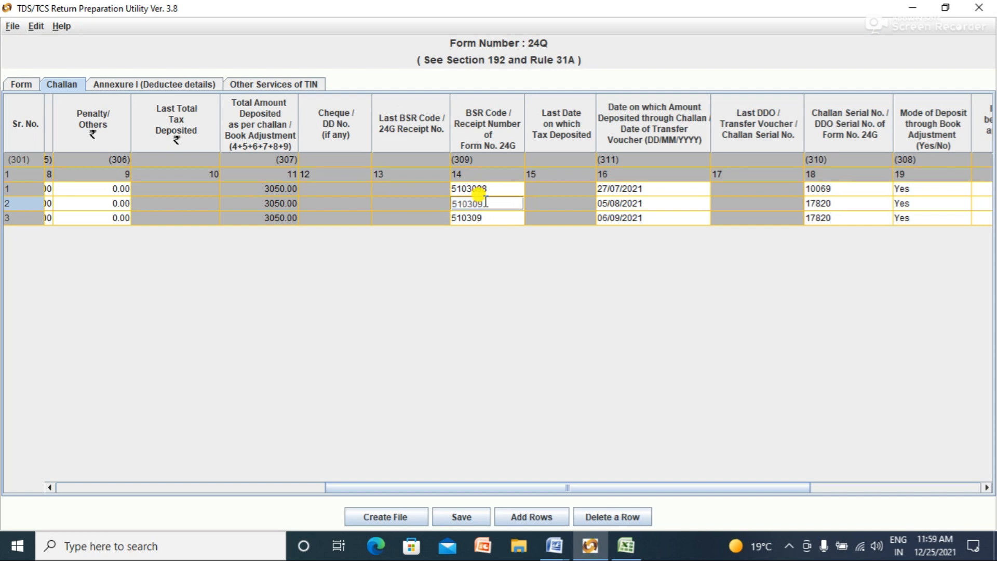
pyautogui.doubleClick(486, 218)
pyautogui.write('5103098')
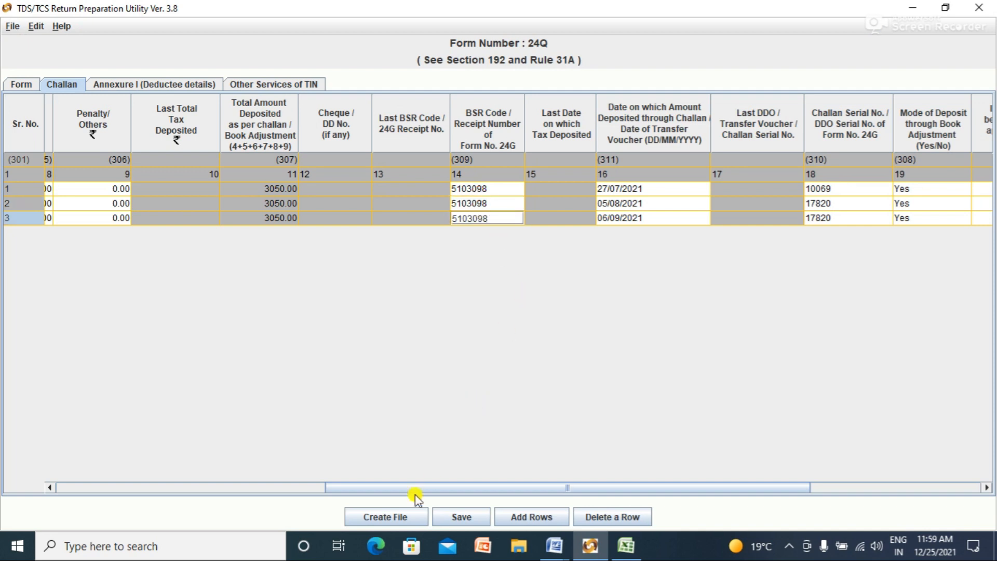
pyautogui.click(404, 523)
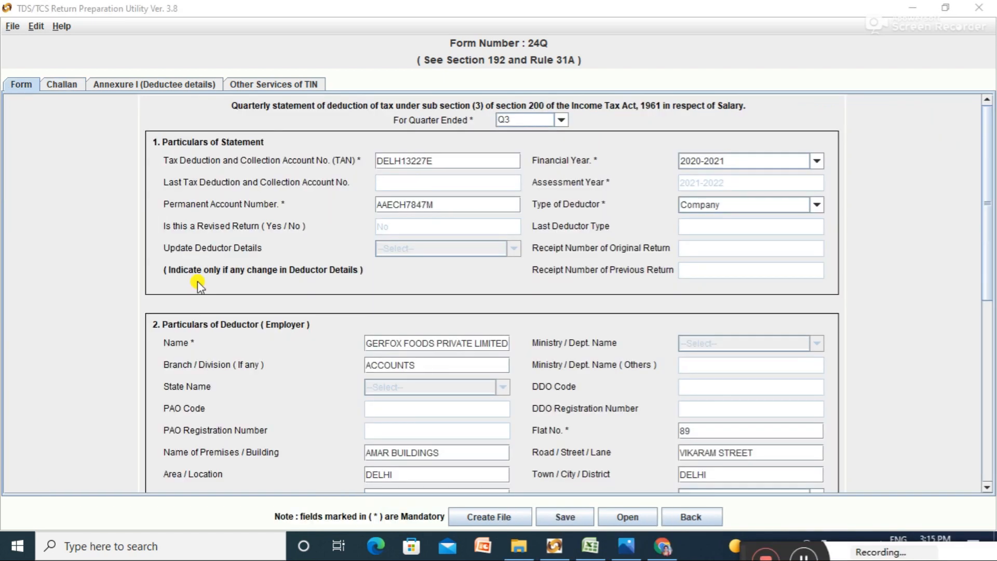
# Step: Look through the Challan and Annexure I tabs, then return to the statement Form
pyautogui.click(29, 83)
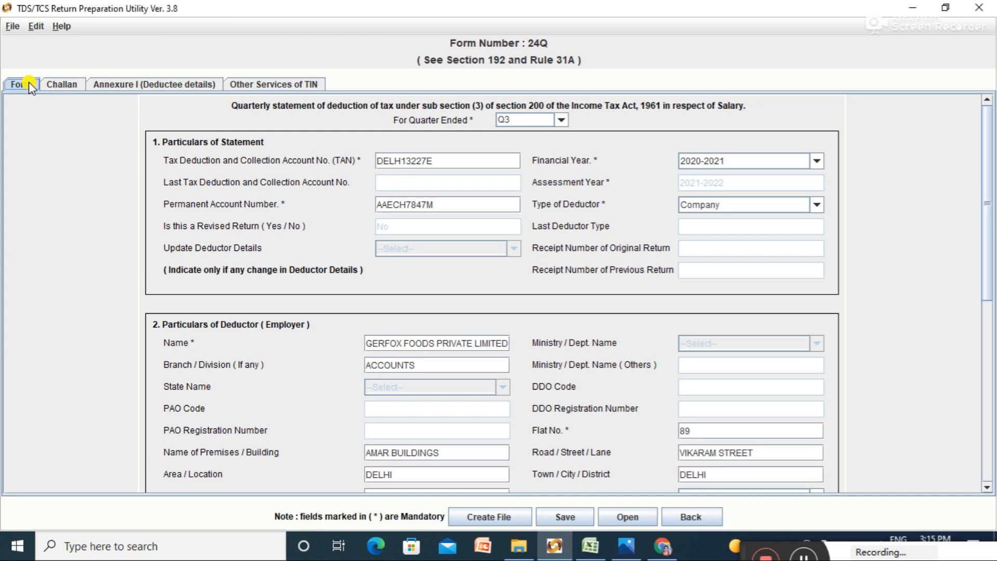
pyautogui.click(64, 83)
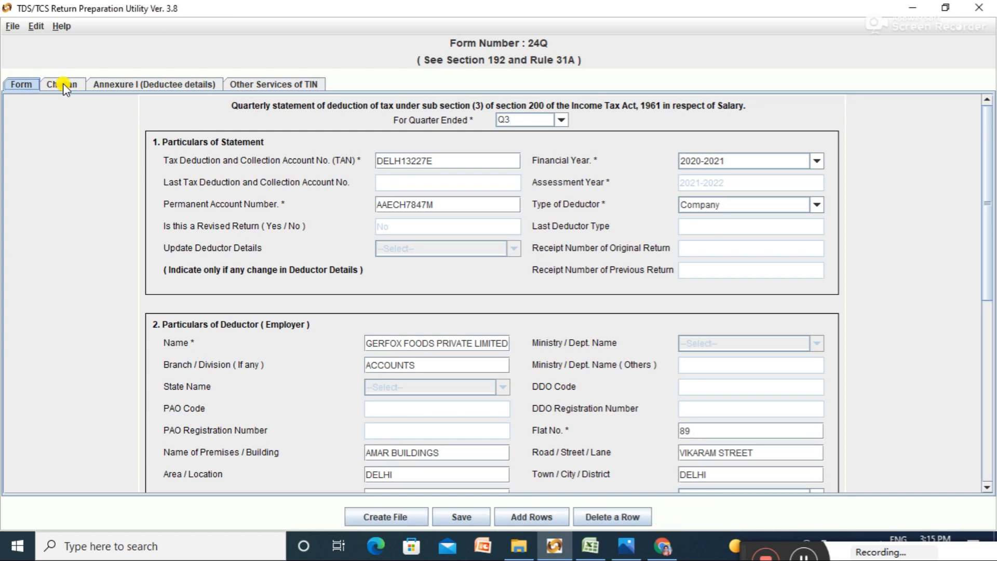
pyautogui.click(129, 84)
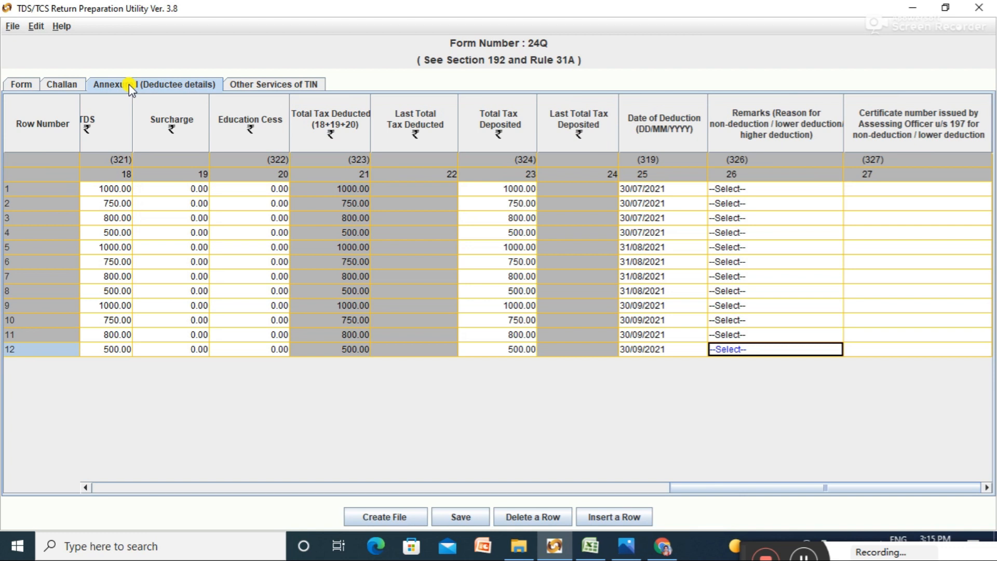
pyautogui.click(20, 83)
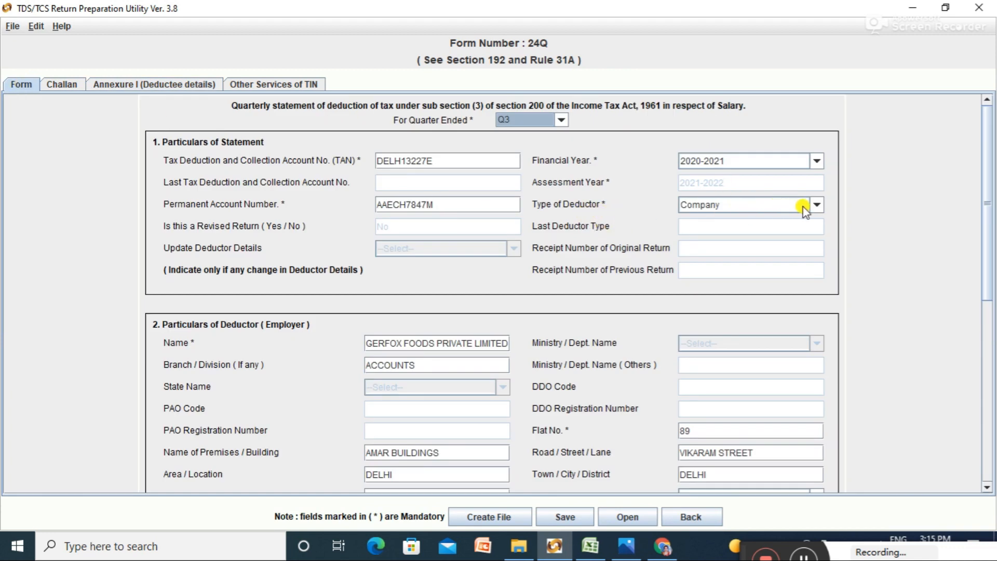
# Step: Keep Company as the deductor type, scroll down the form, and go to the Challan details
pyautogui.click(816, 206)
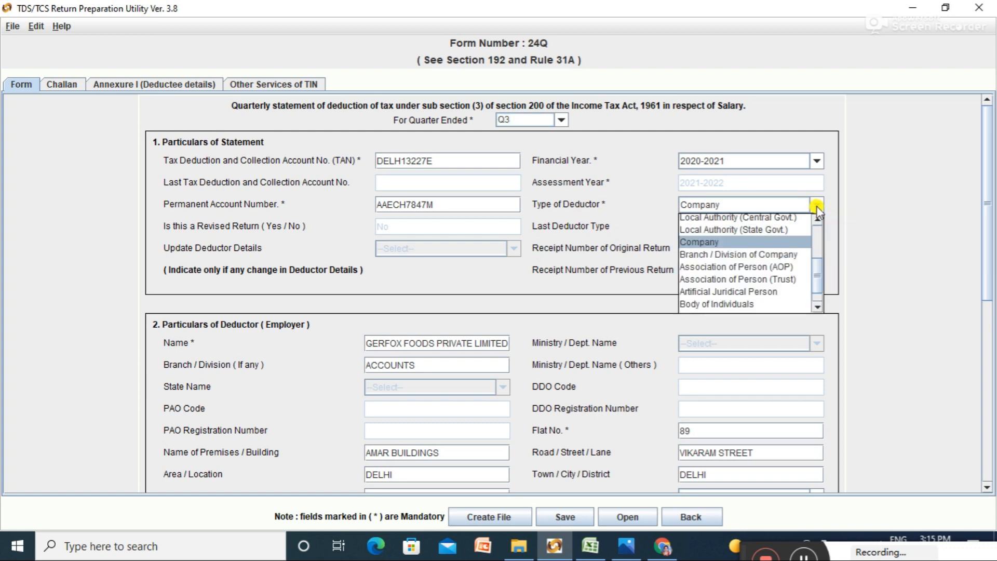
pyautogui.click(786, 242)
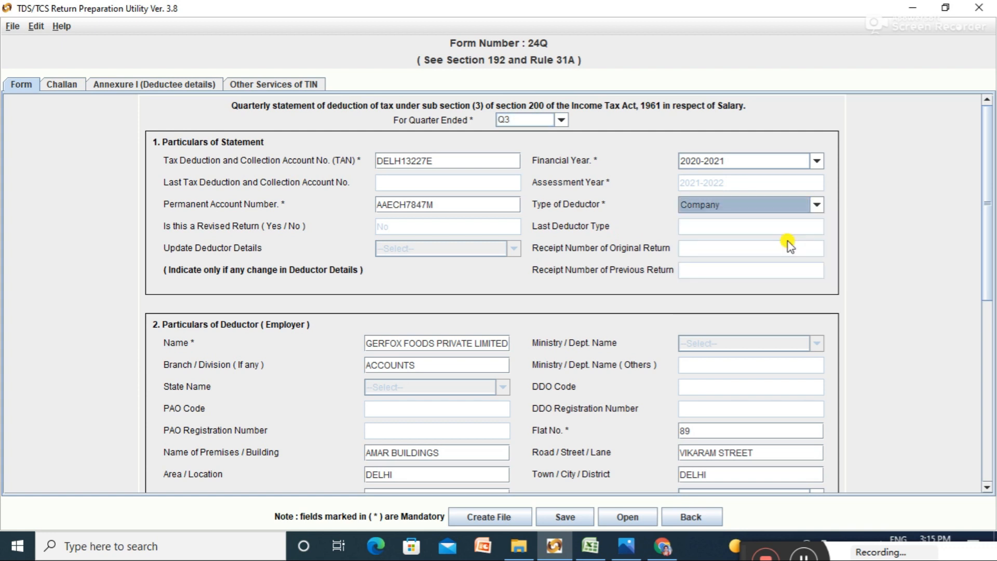
pyautogui.moveTo(984, 152); pyautogui.dragTo(992, 358)
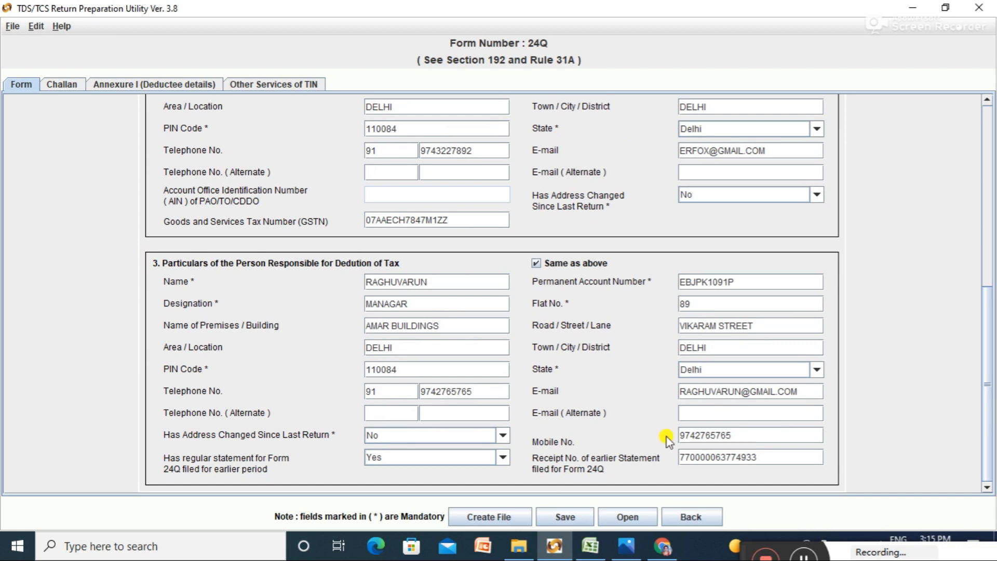
pyautogui.click(61, 86)
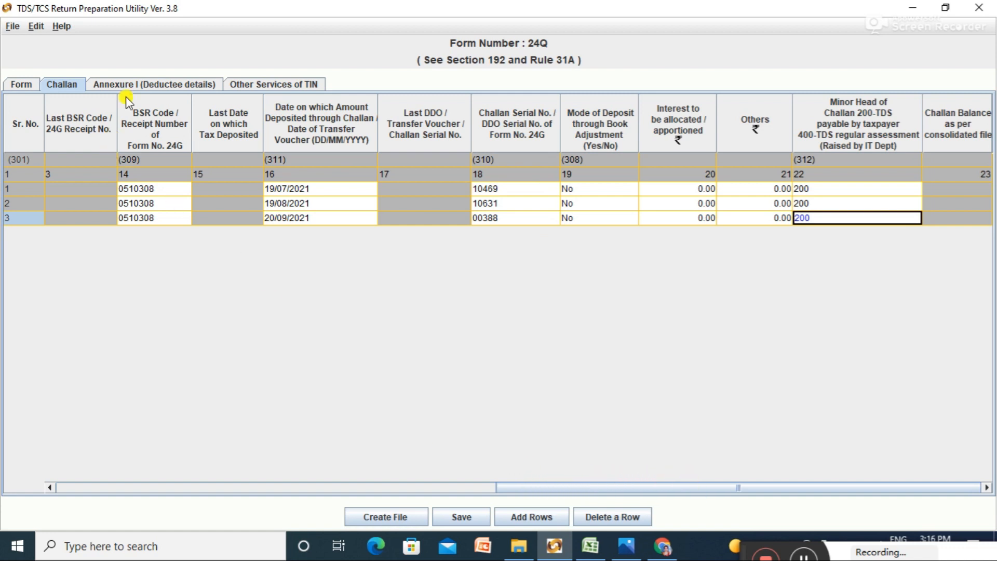
# Step: Scroll Annexure I across all deductee columns and back, then run Create File
pyautogui.click(132, 83)
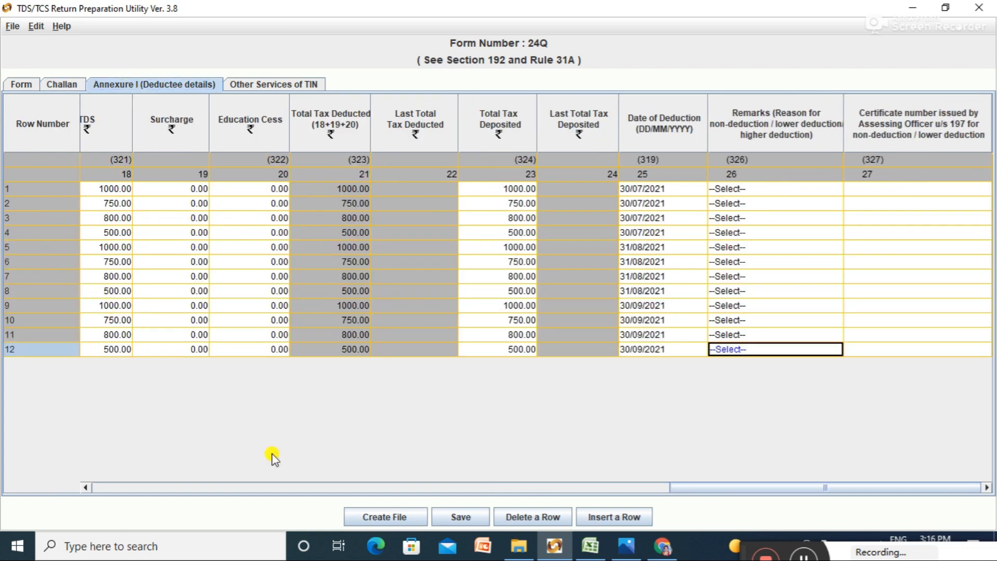
pyautogui.click(192, 487)
pyautogui.click(192, 487)
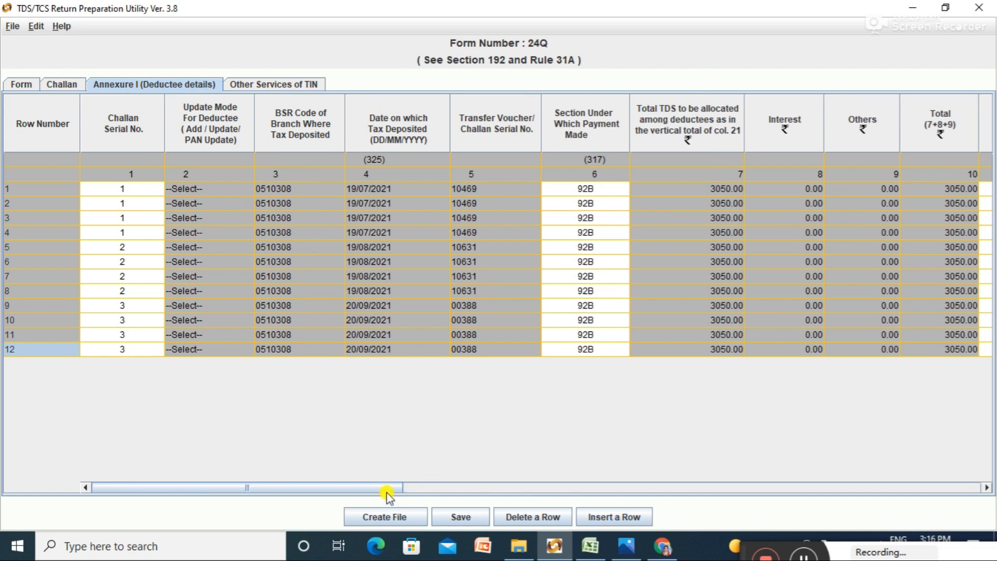
pyautogui.moveTo(387, 487); pyautogui.dragTo(805, 452)
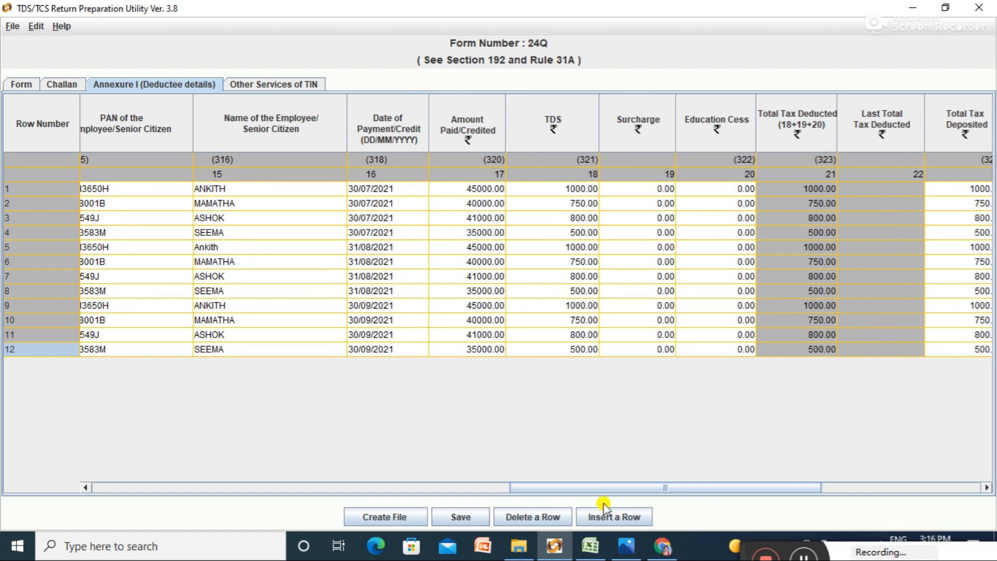
pyautogui.moveTo(601, 488); pyautogui.dragTo(652, 484)
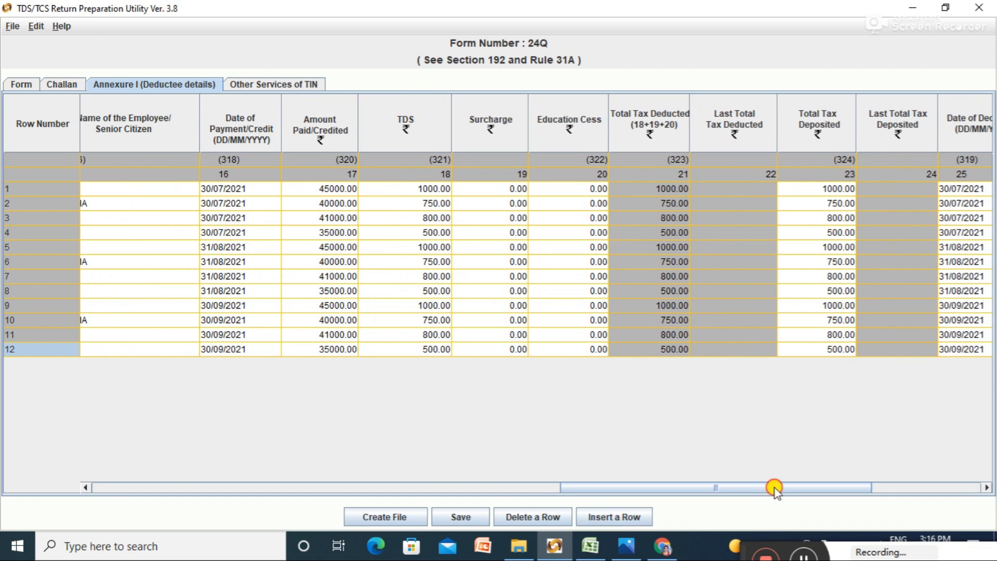
pyautogui.moveTo(772, 485); pyautogui.dragTo(783, 485)
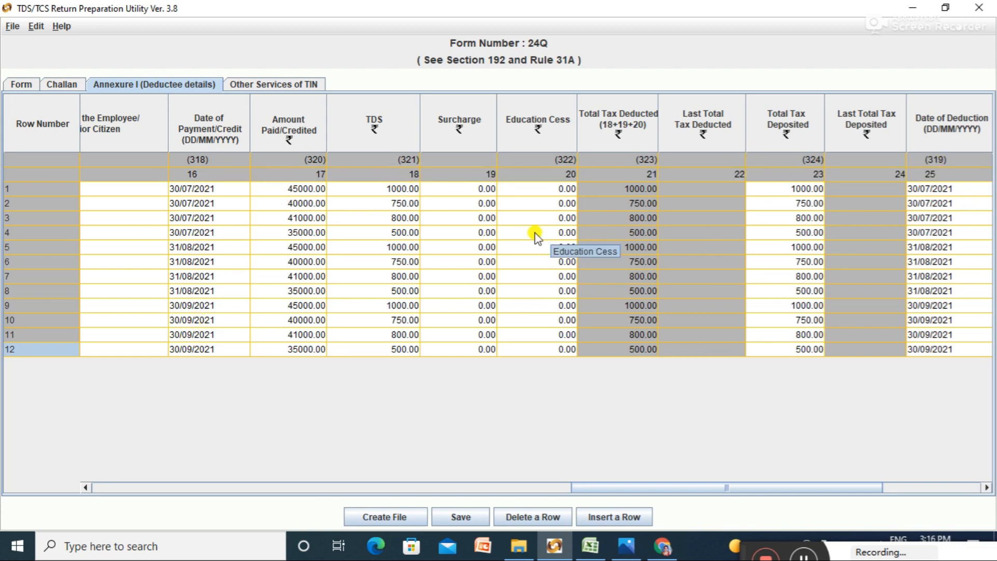
pyautogui.moveTo(659, 480); pyautogui.dragTo(771, 471)
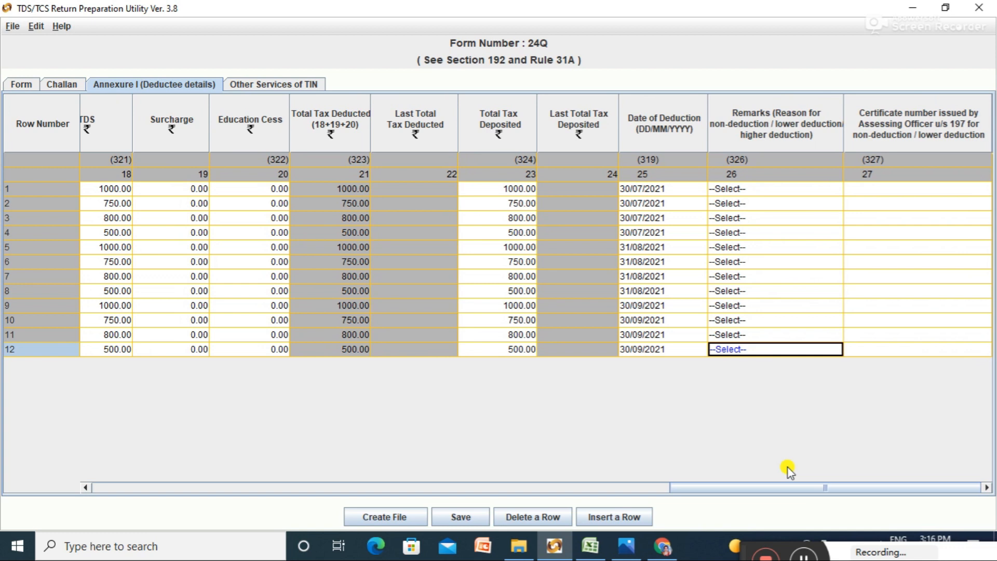
pyautogui.moveTo(777, 488); pyautogui.dragTo(138, 516)
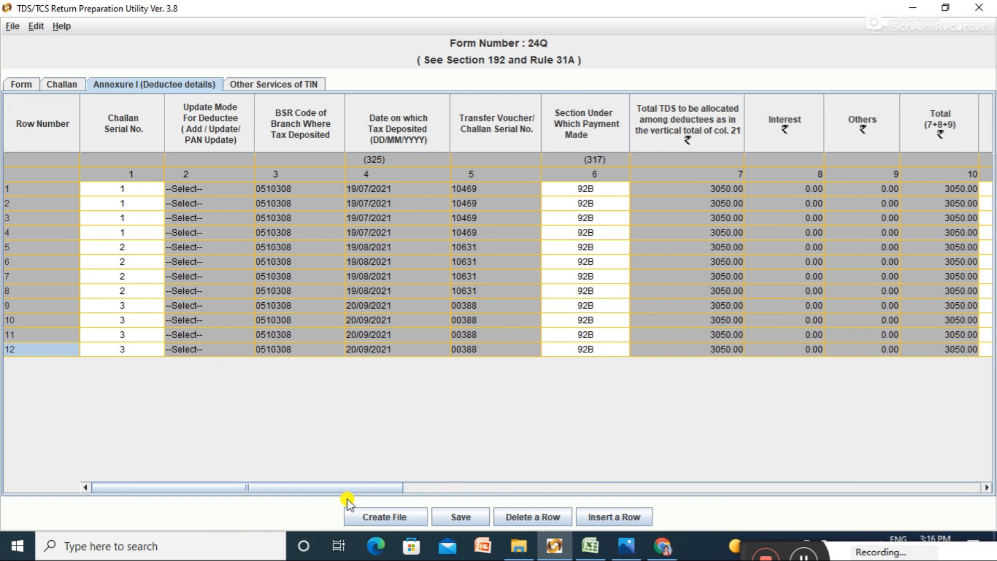
pyautogui.click(399, 518)
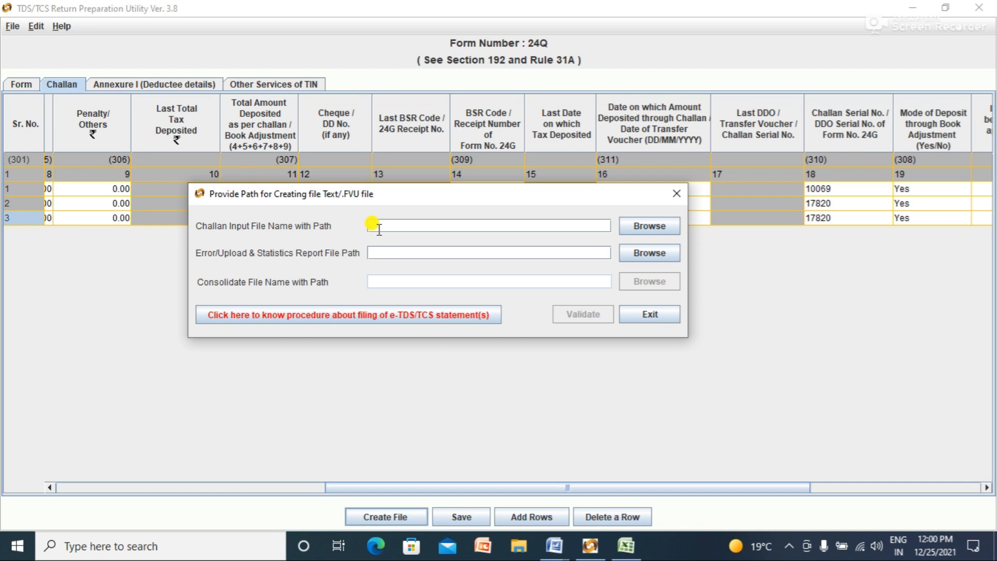
# Step: Browse for the challan input file, checking the D: drive and Desktop locations
pyautogui.click(650, 226)
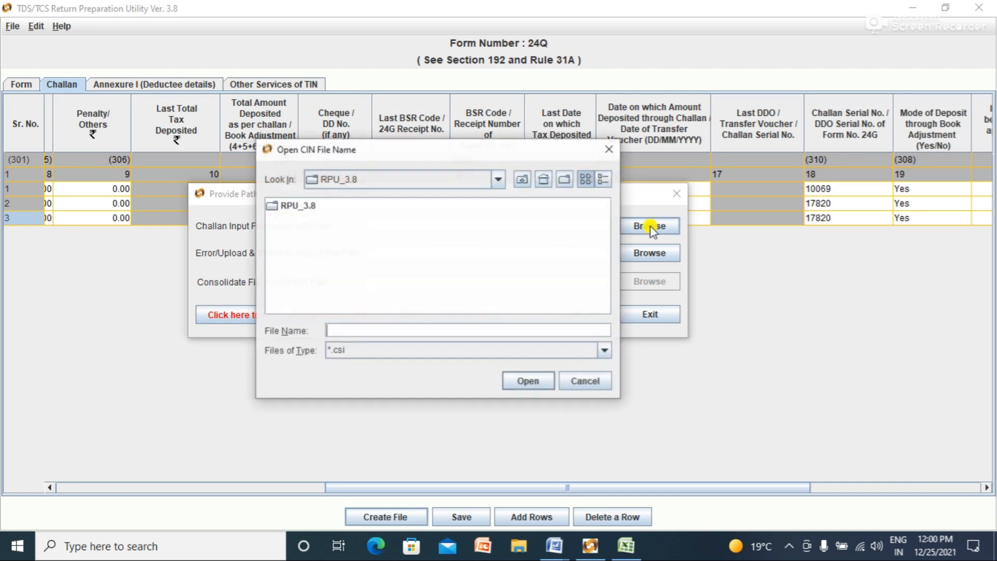
pyautogui.click(498, 178)
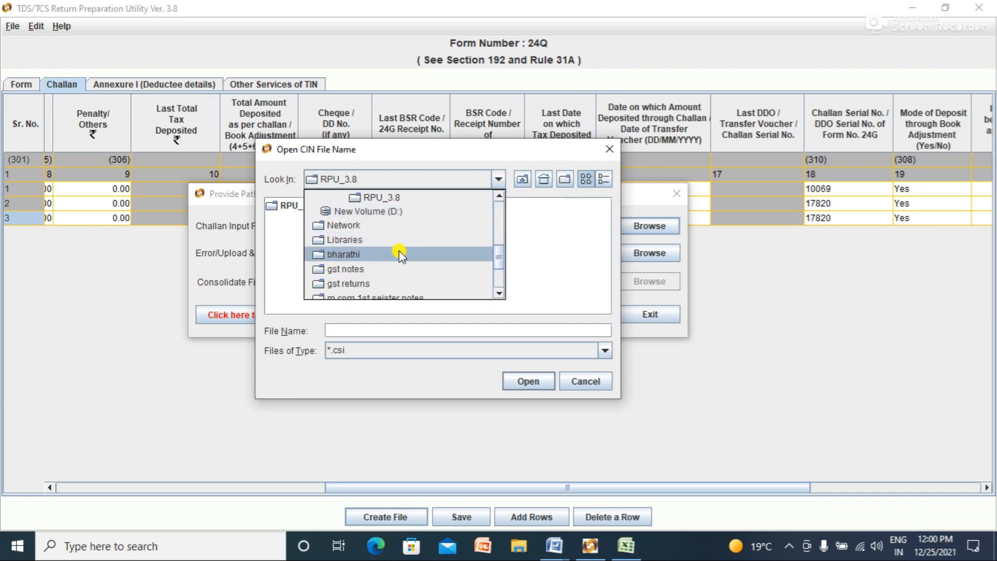
pyautogui.moveTo(500, 249); pyautogui.dragTo(506, 268)
pyautogui.click(506, 267)
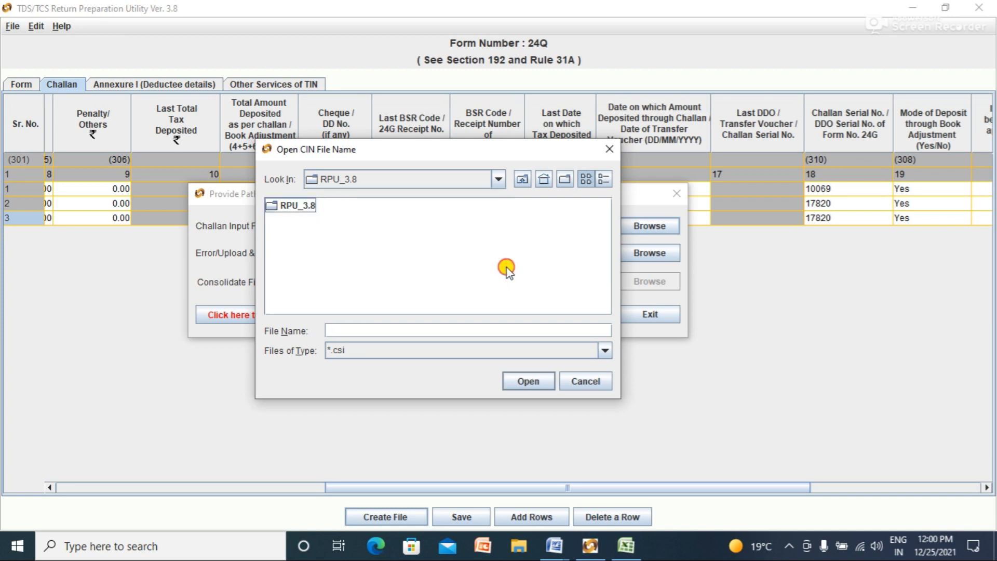
pyautogui.click(496, 179)
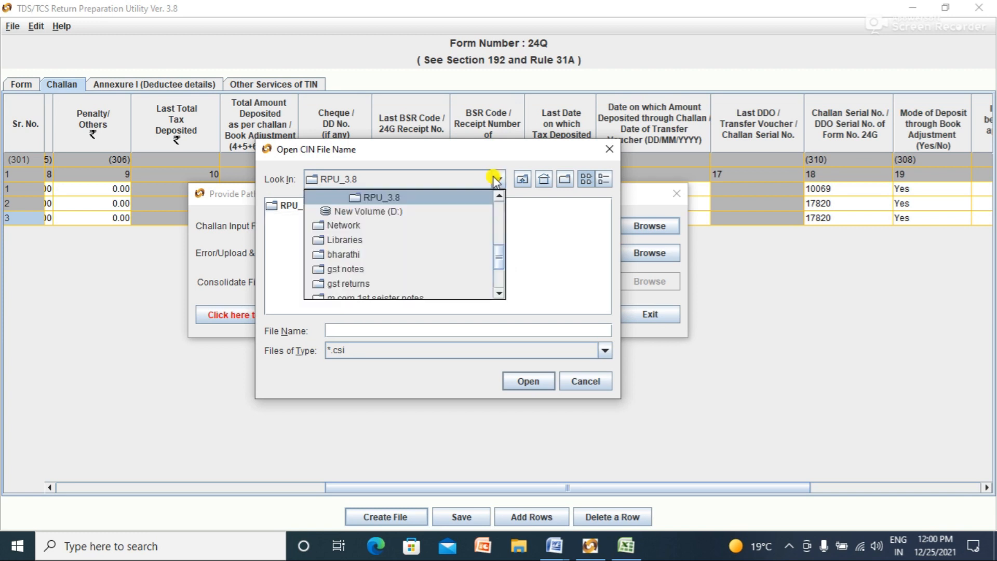
pyautogui.click(567, 226)
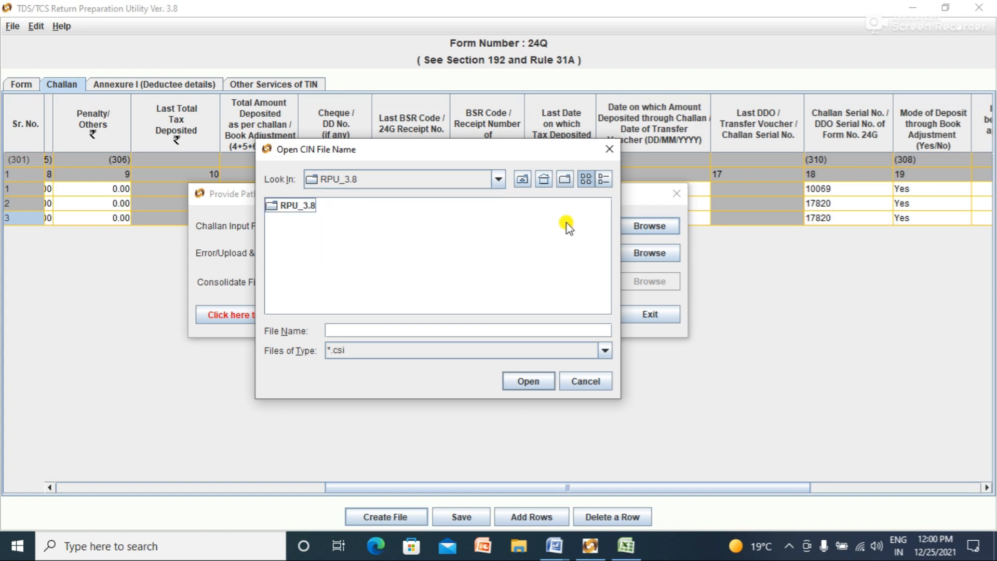
pyautogui.click(498, 179)
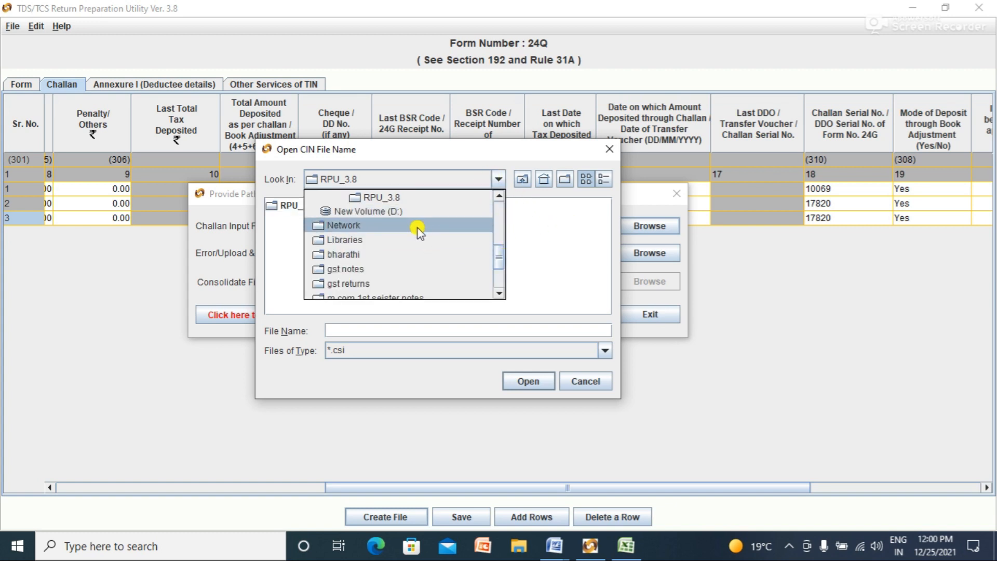
pyautogui.click(409, 212)
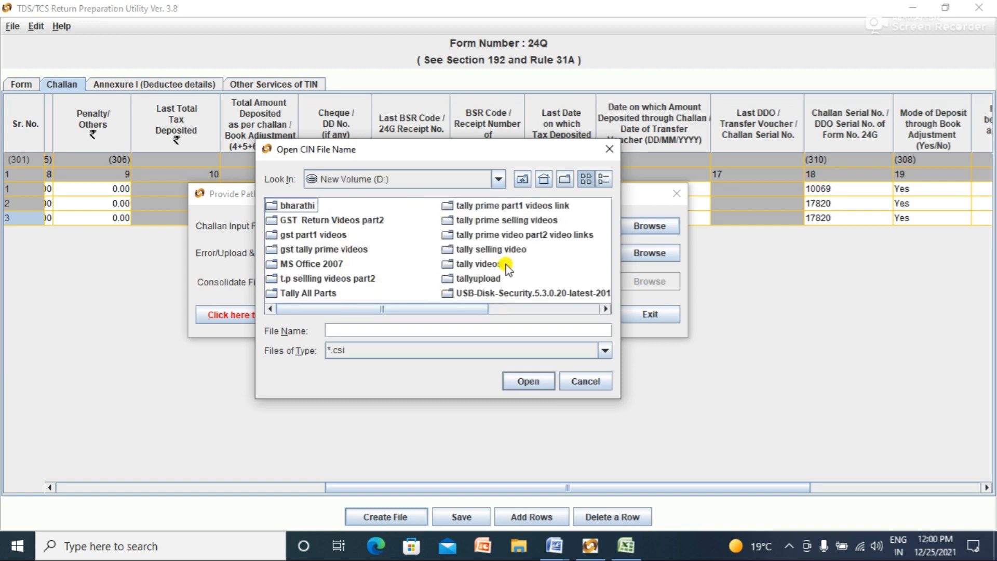
pyautogui.click(498, 179)
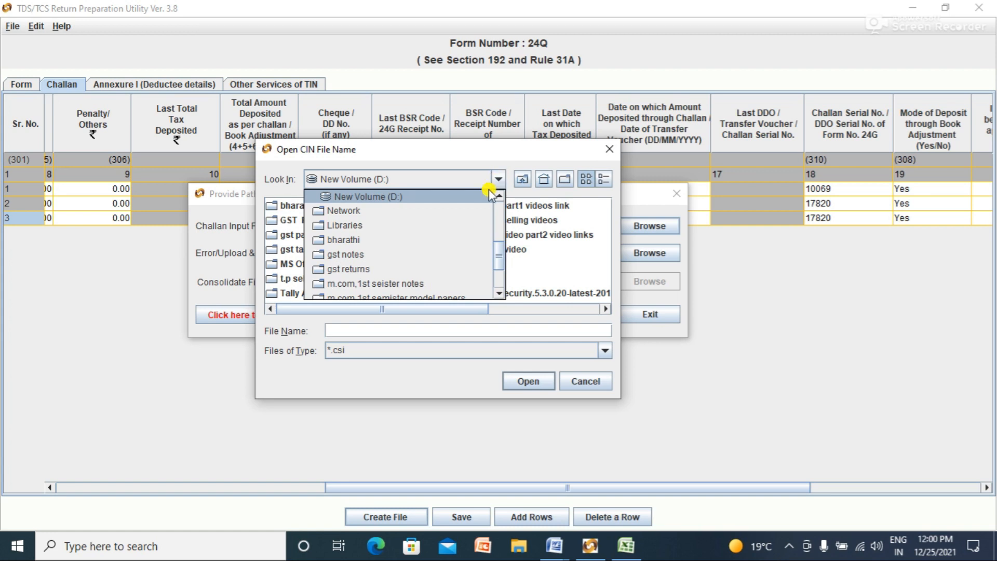
pyautogui.moveTo(501, 249); pyautogui.dragTo(494, 212)
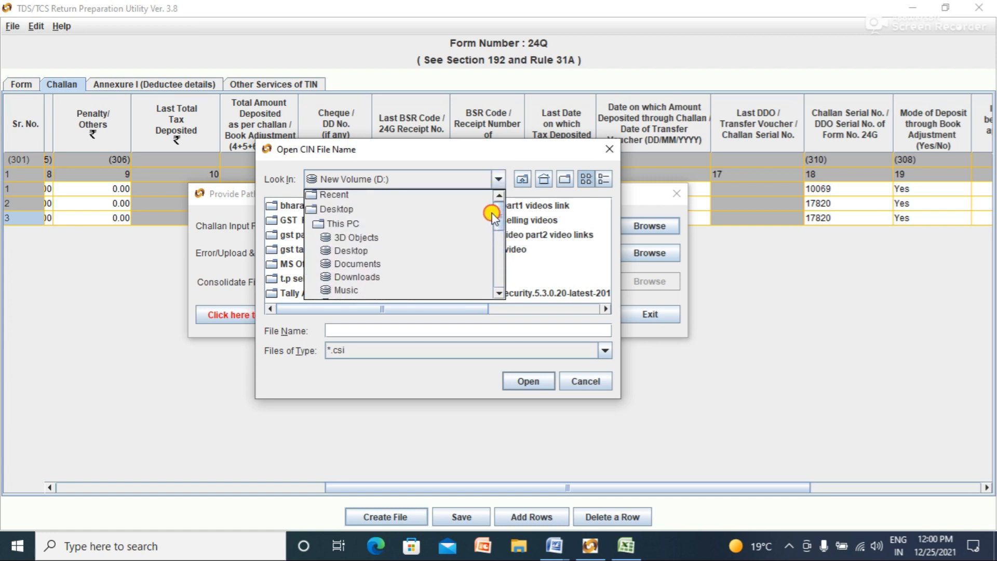
pyautogui.click(359, 210)
# Step: Go to This PC > Local Disk (C:) > tds return and open the .csi challan file
pyautogui.doubleClick(304, 235)
pyautogui.doubleClick(337, 297)
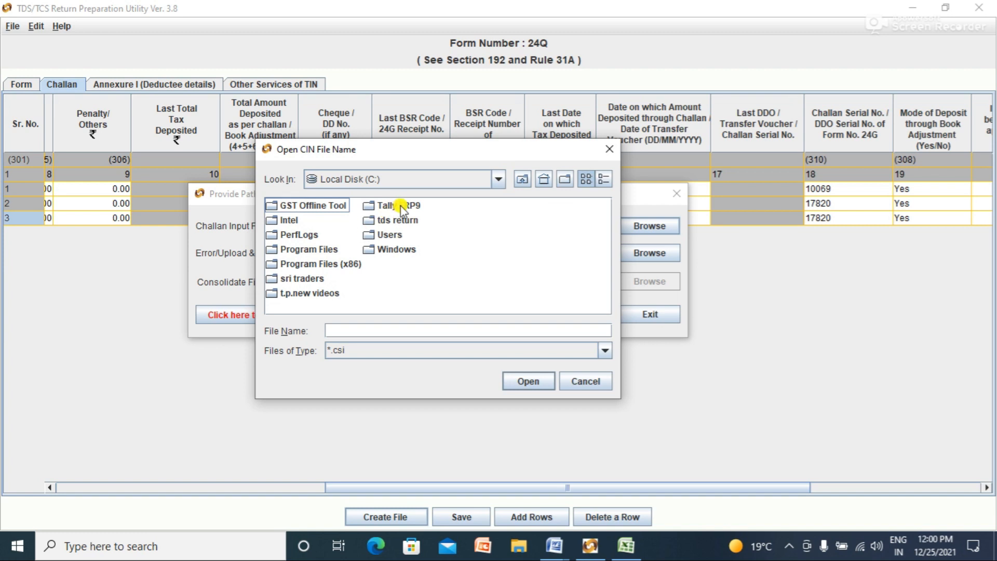
pyautogui.click(405, 226)
pyautogui.click(405, 227)
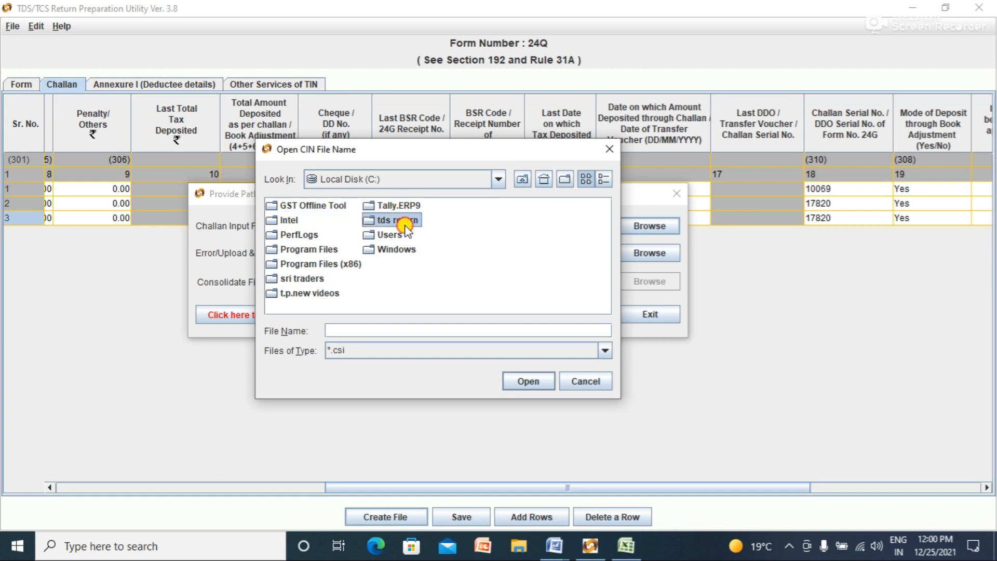
pyautogui.doubleClick(371, 224)
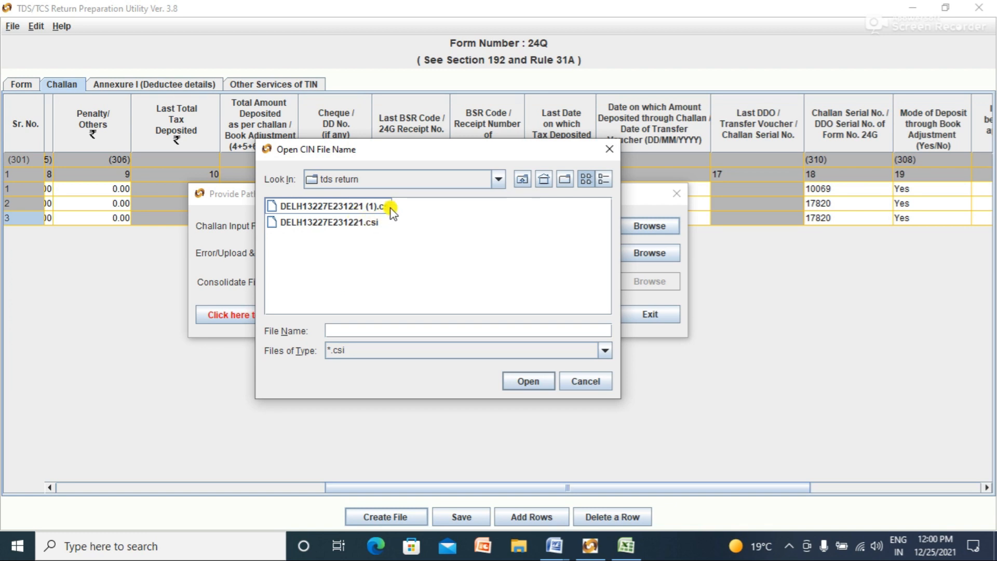
pyautogui.click(378, 224)
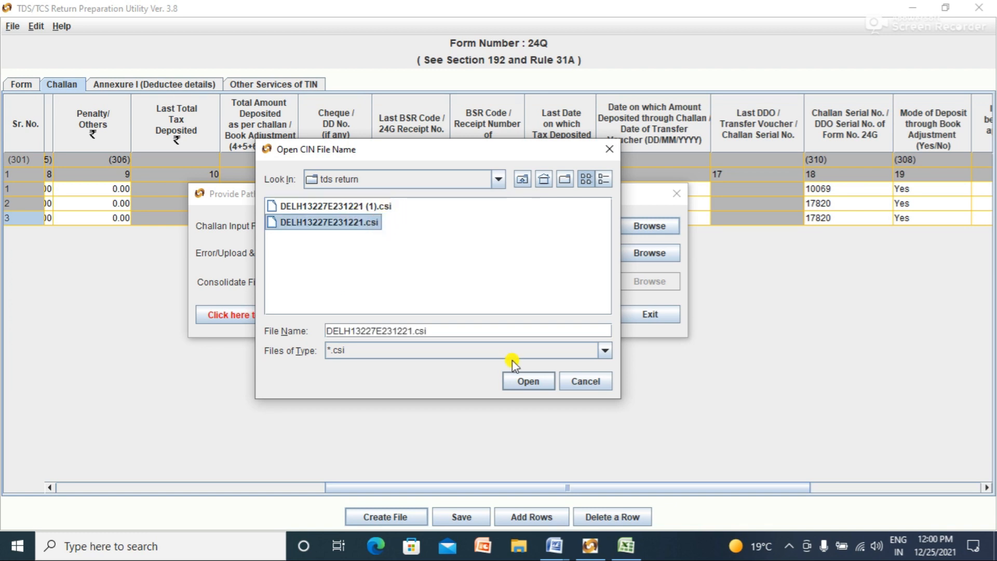
pyautogui.click(514, 383)
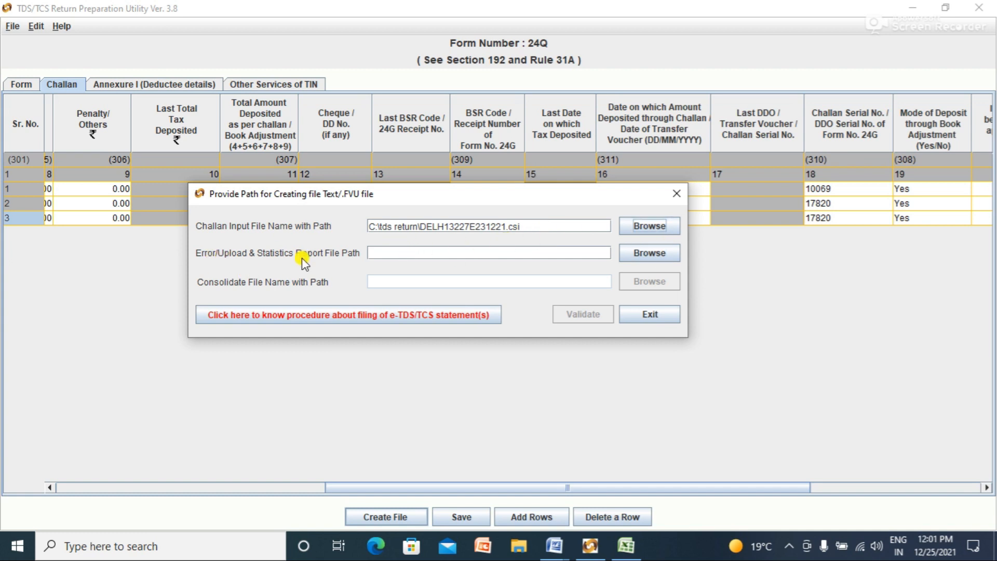
# Step: Save the error report as 24QRQ3 in C:\tds return, validate, and acknowledge the errors message
pyautogui.click(643, 256)
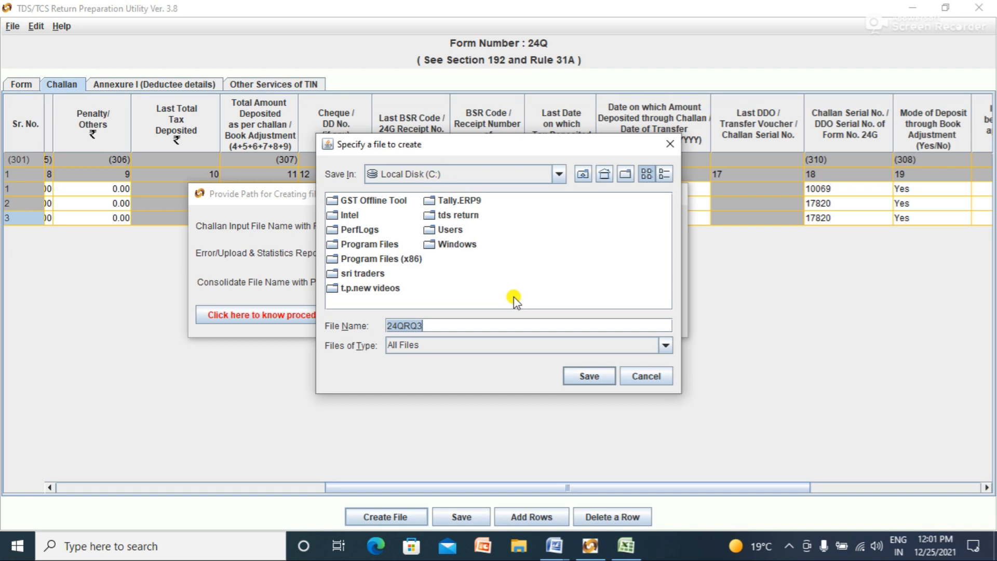
pyautogui.doubleClick(458, 215)
pyautogui.click(580, 377)
pyautogui.click(575, 315)
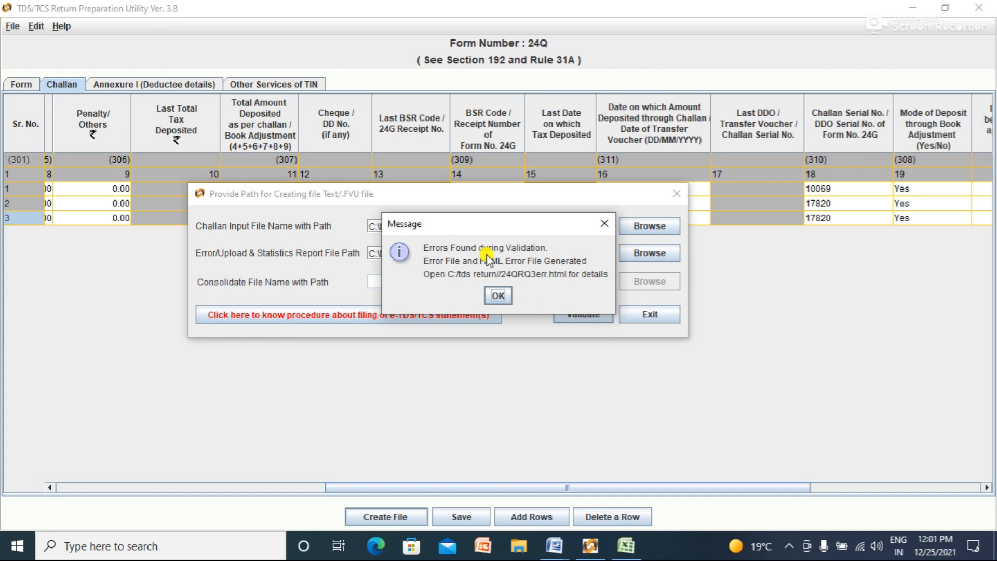
pyautogui.click(497, 295)
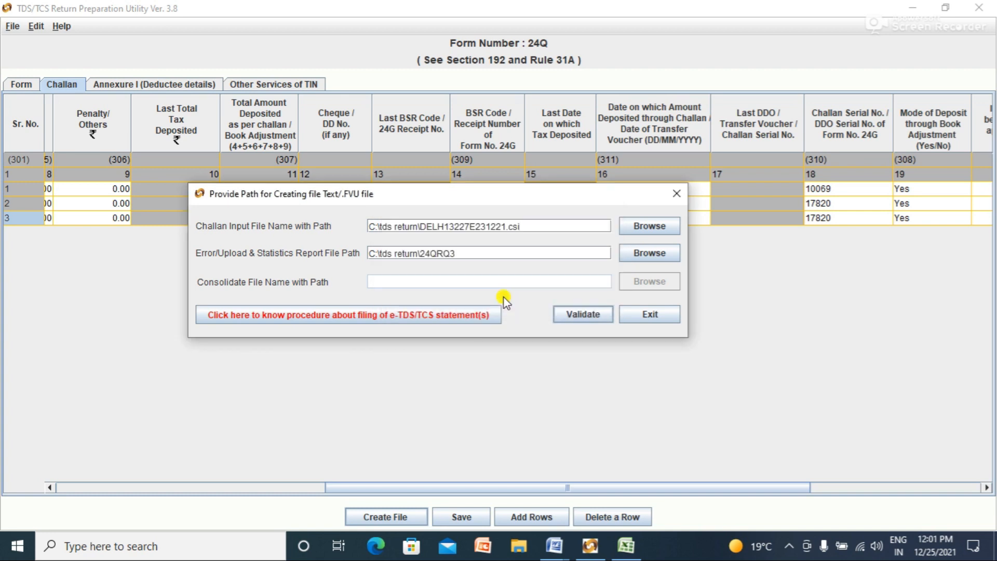
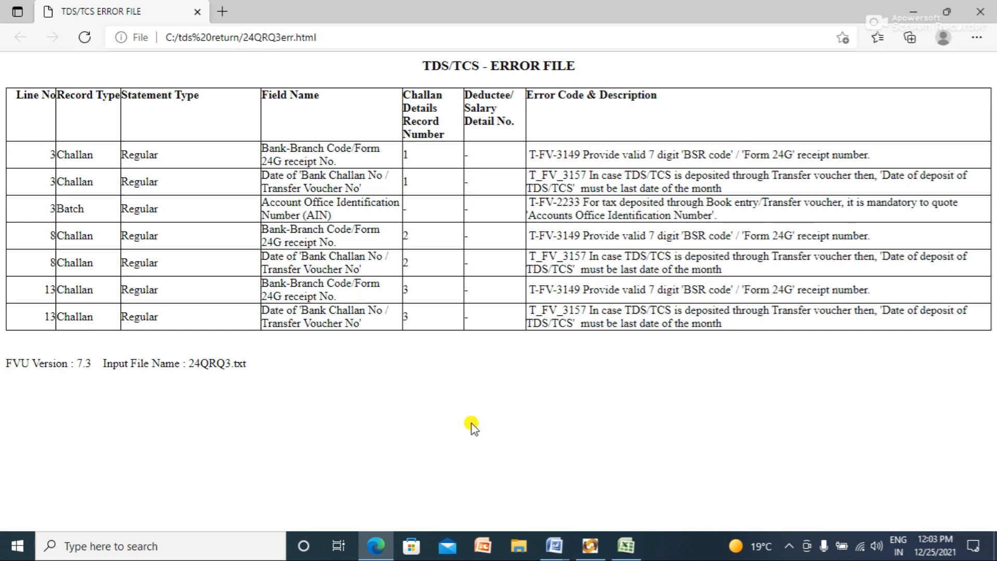
# Step: Save the error report page as TDS_TCS ERROR FILE in tds return, replacing the old copy
pyautogui.hotkey('ctrl', 's')
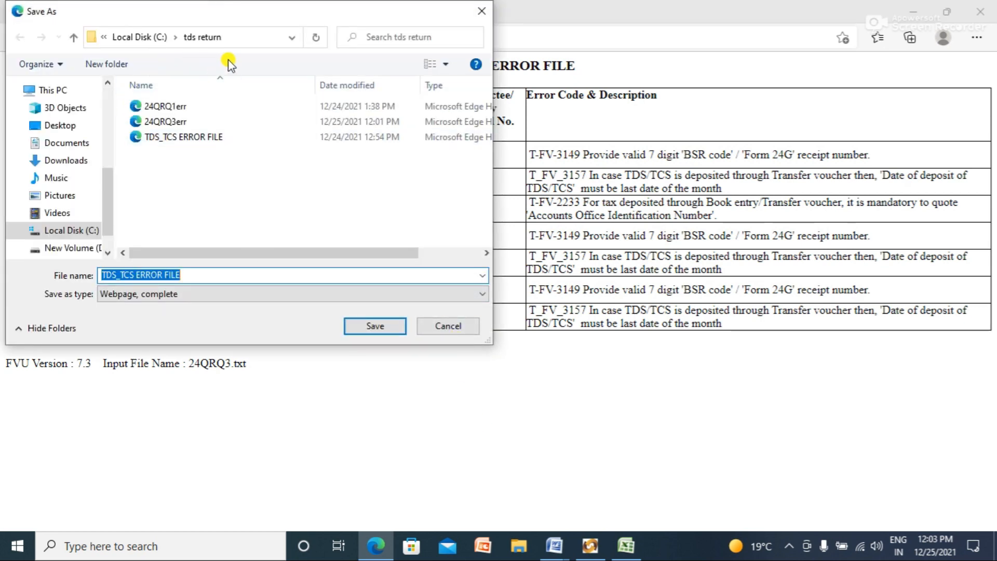
pyautogui.click(374, 325)
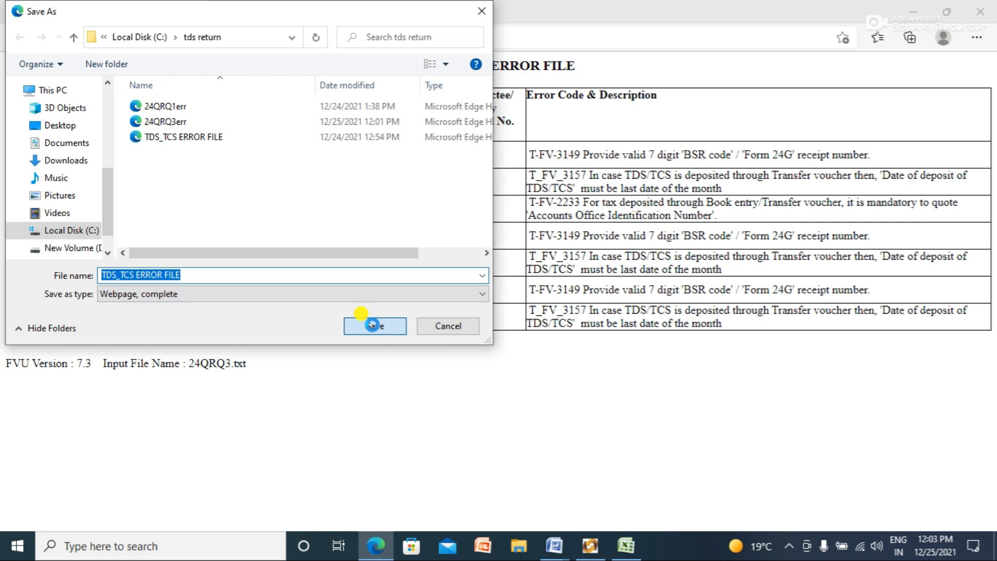
pyautogui.click(542, 275)
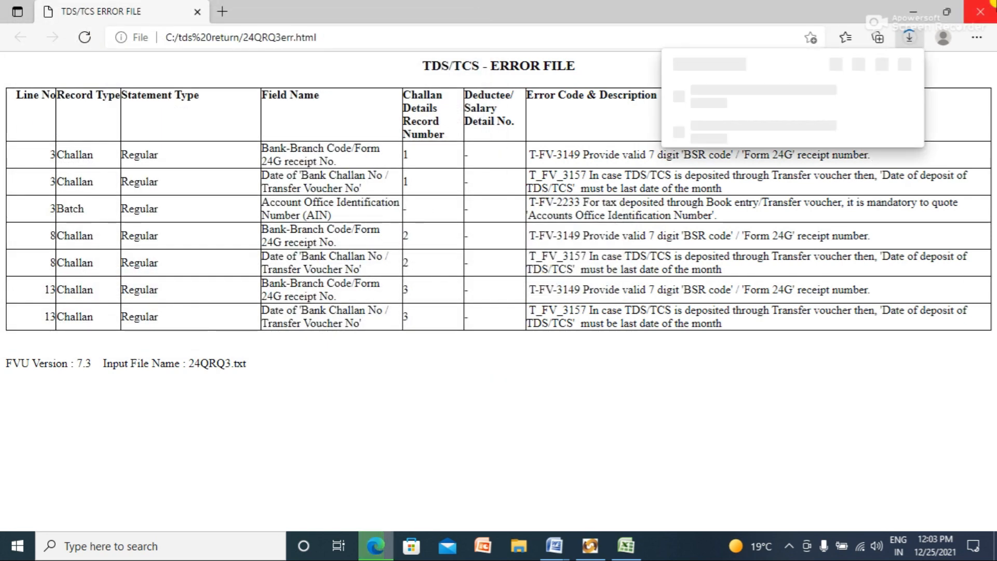
# Step: Back in the return utility, check challan 1's BSR code and start generating the 24Q return file
pyautogui.click(918, 15)
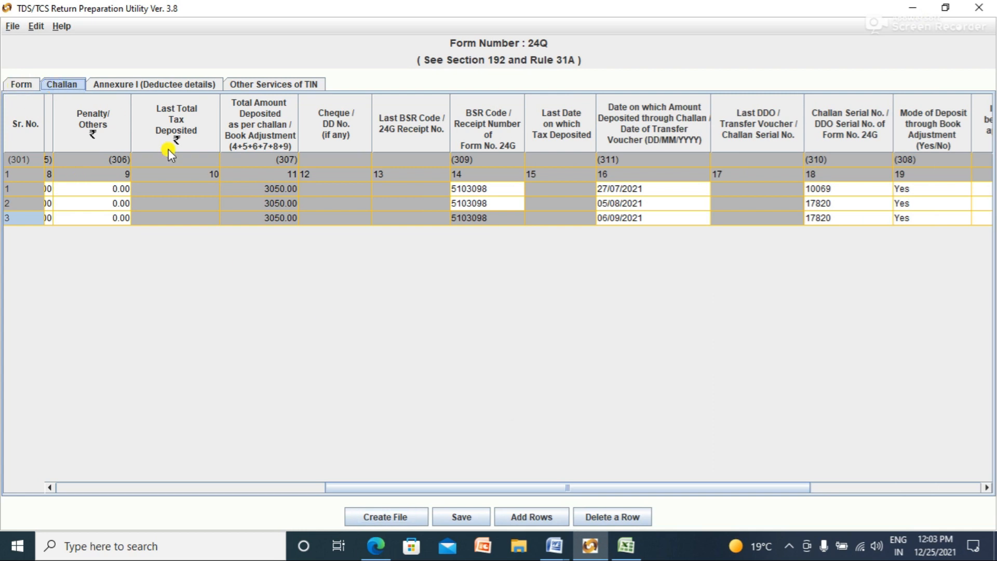
pyautogui.doubleClick(488, 188)
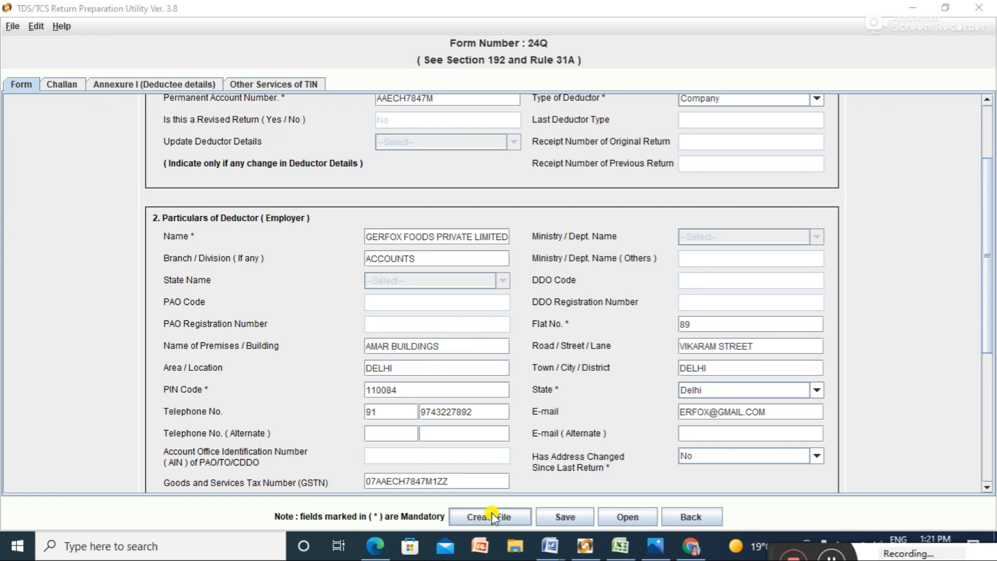
pyautogui.click(492, 516)
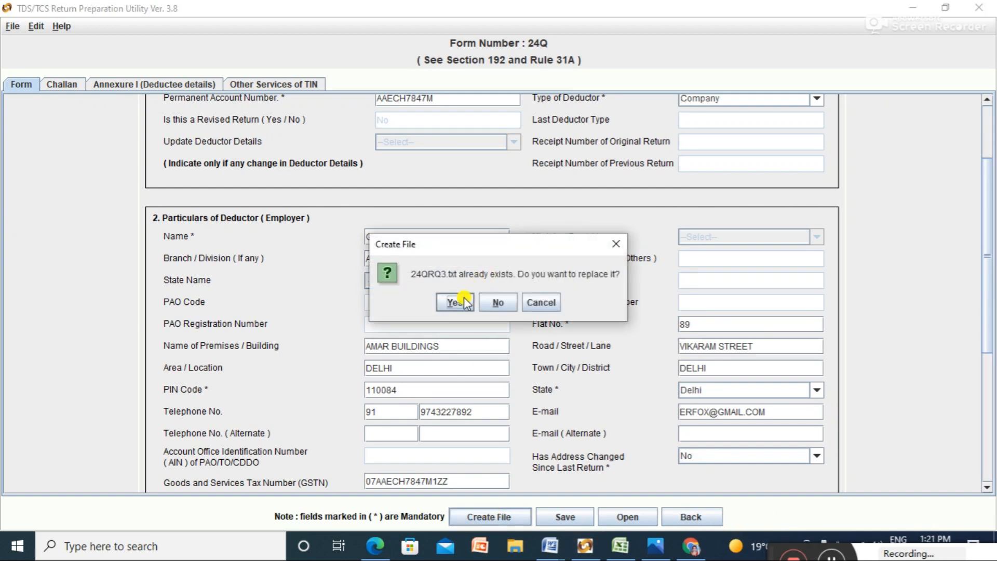
# Step: Replace 24QRQ3.txt and acknowledge the validation messages to produce 24QRQ3.fvu and the Form 27A PDF
pyautogui.click(464, 303)
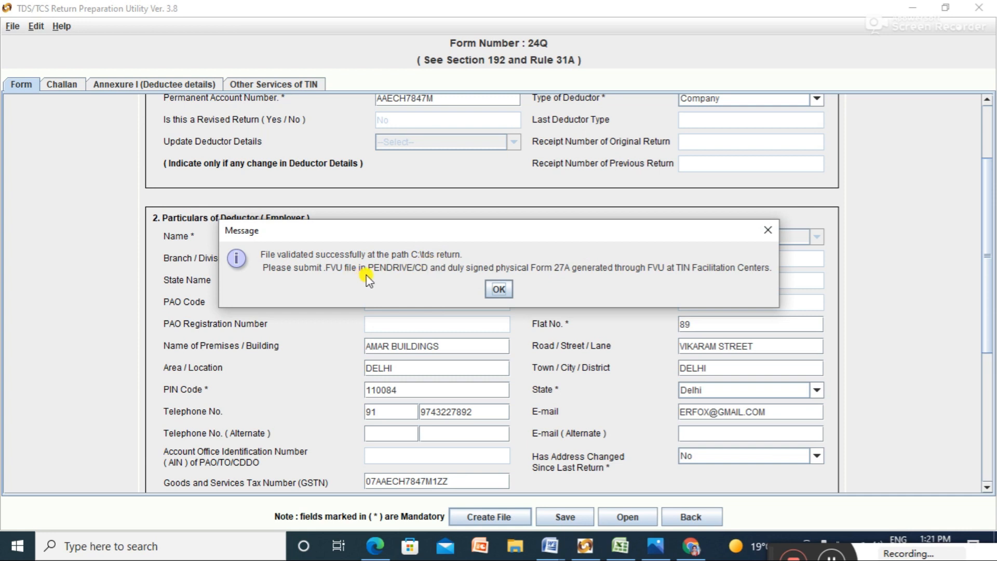
pyautogui.click(497, 290)
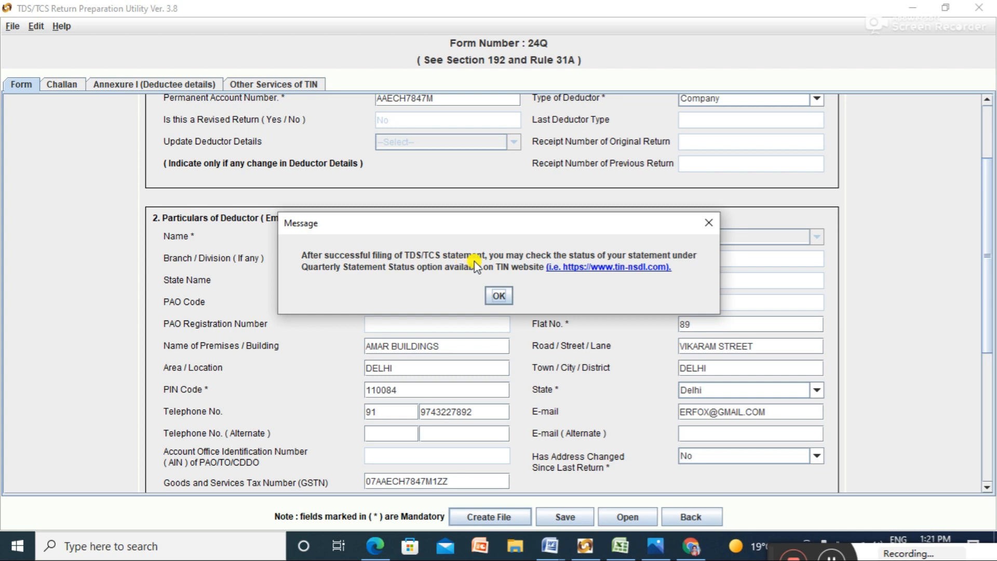
pyautogui.click(497, 295)
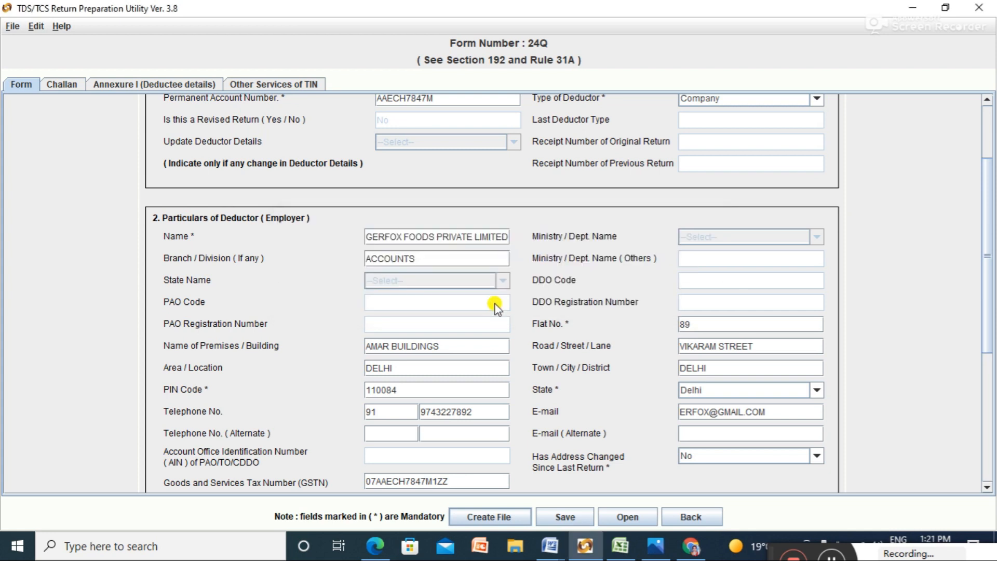
pyautogui.hotkey('alt', 'Tab')
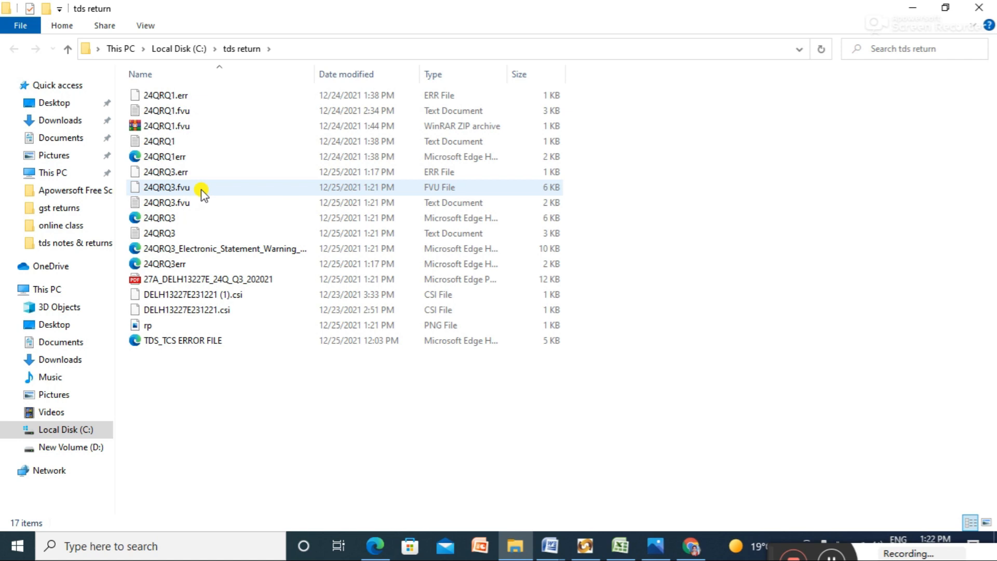
# Step: Send 24QRQ3.fvu to a Compressed (zipped) folder in the tds return folder
pyautogui.click(201, 187)
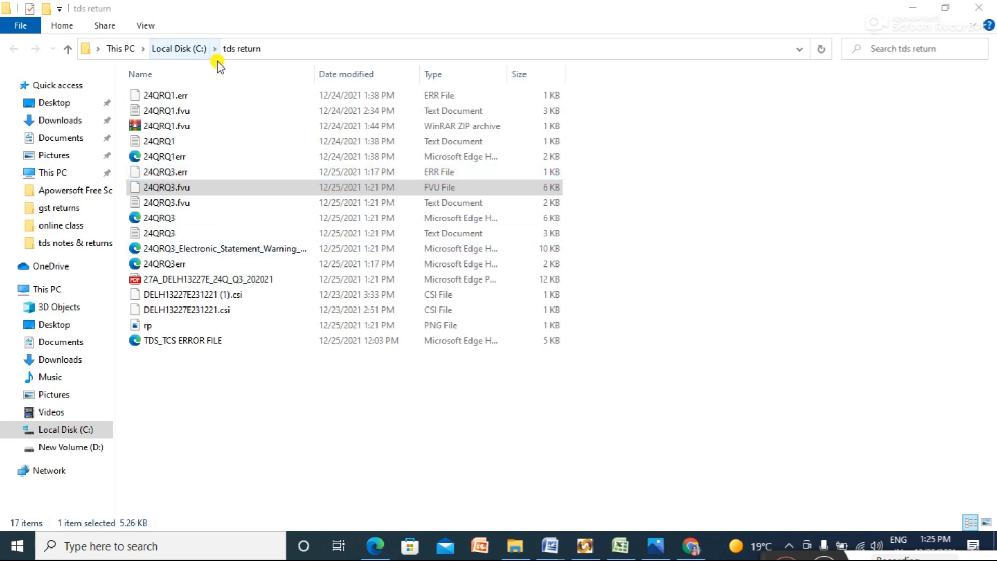
pyautogui.click(218, 194)
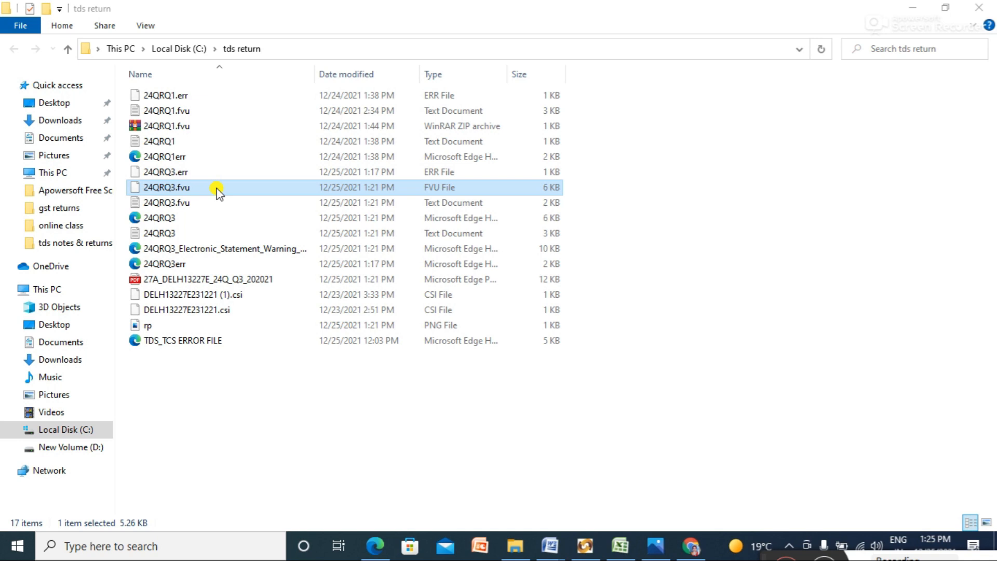
pyautogui.rightClick(217, 192)
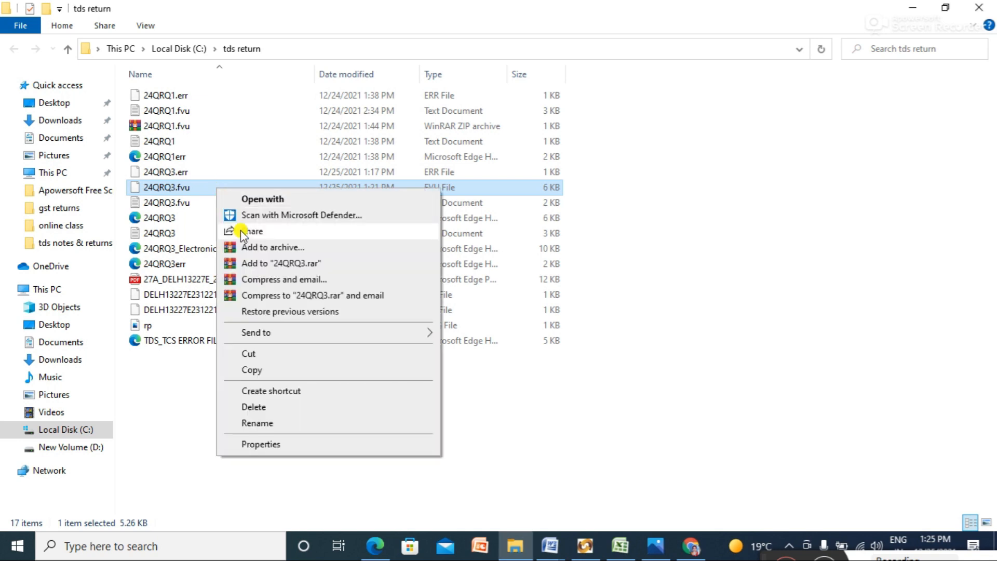
pyautogui.moveTo(278, 336)
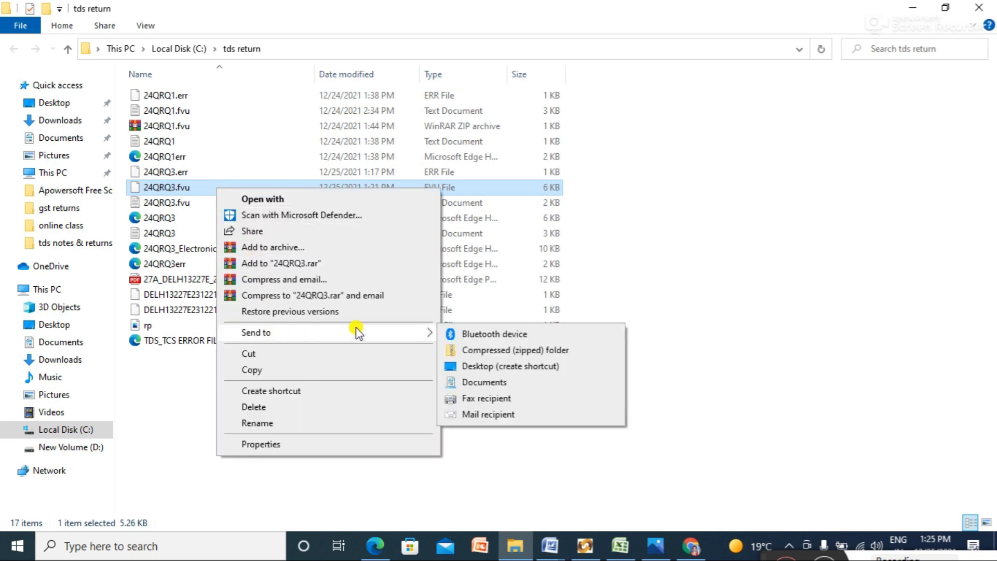
pyautogui.click(497, 353)
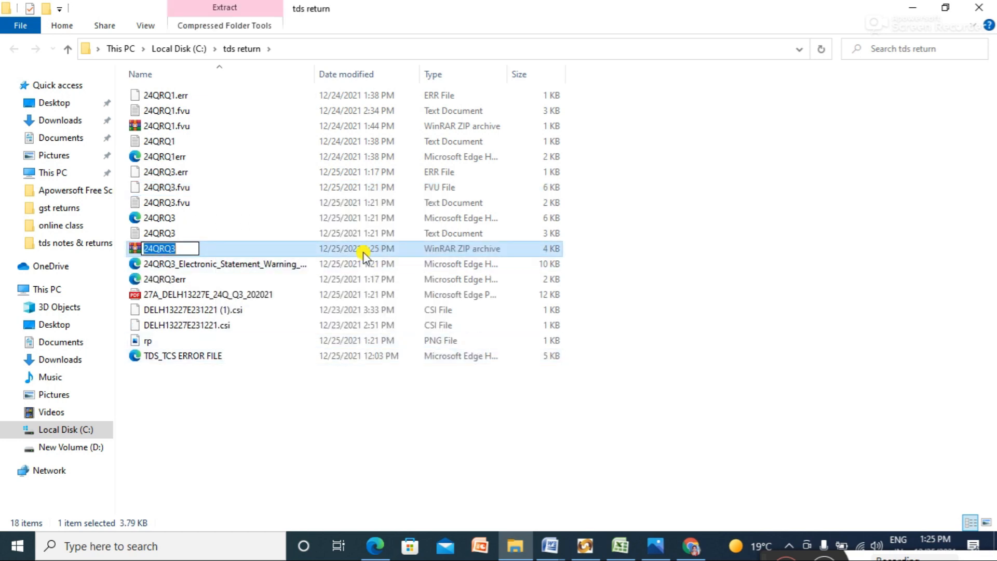
# Step: Accept the zip name 24QRQ3 and return to the TDS/TCS Return Preparation Utility
pyautogui.click(838, 485)
pyautogui.moveTo(762, 552); pyautogui.dragTo(751, 554)
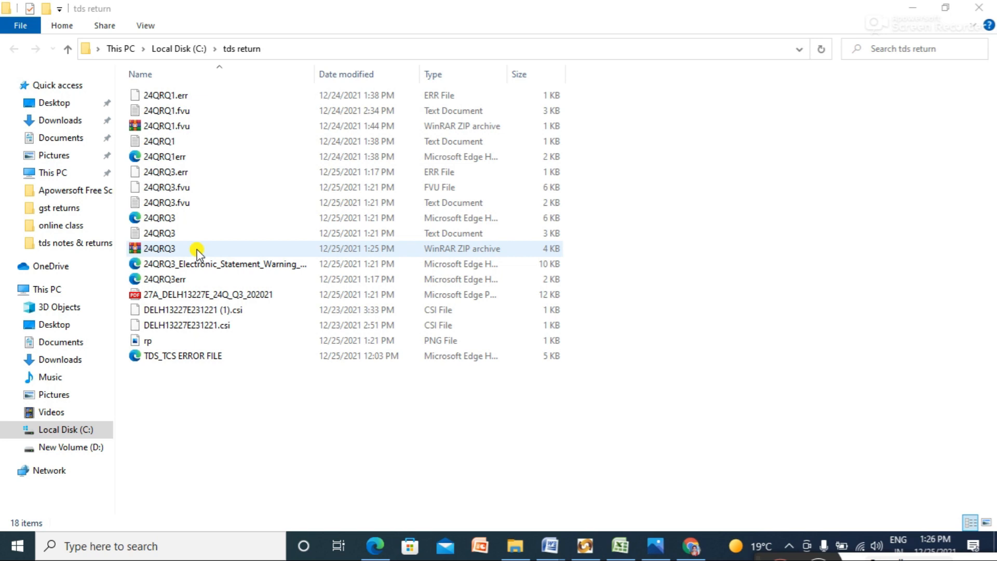
pyautogui.hotkey('alt', 'Tab')
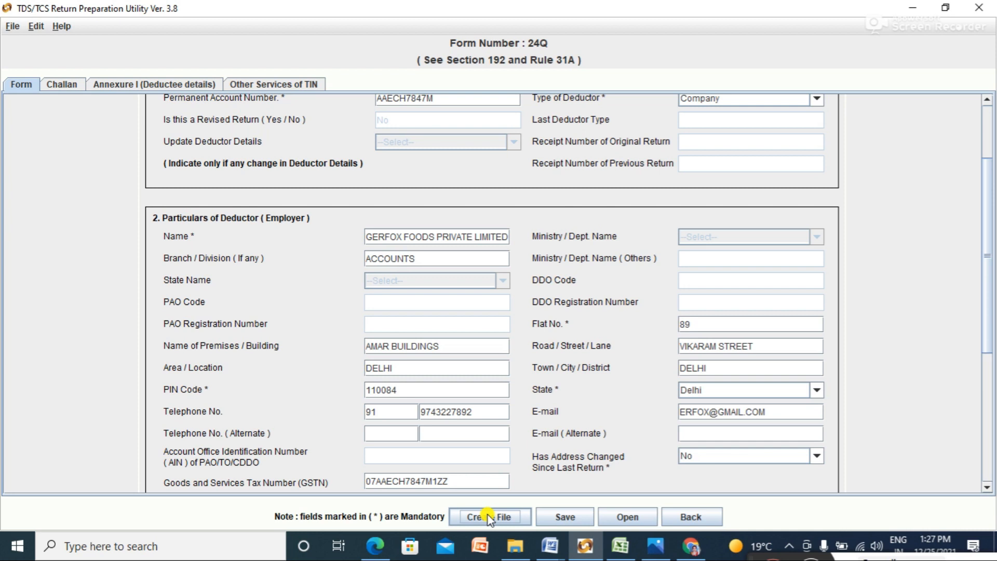
# Step: Go to incometax.gov.in in Chrome, open the e-filing Login page, and select the User ID field
pyautogui.hotkey('alt', 'Tab')
pyautogui.click(229, 39)
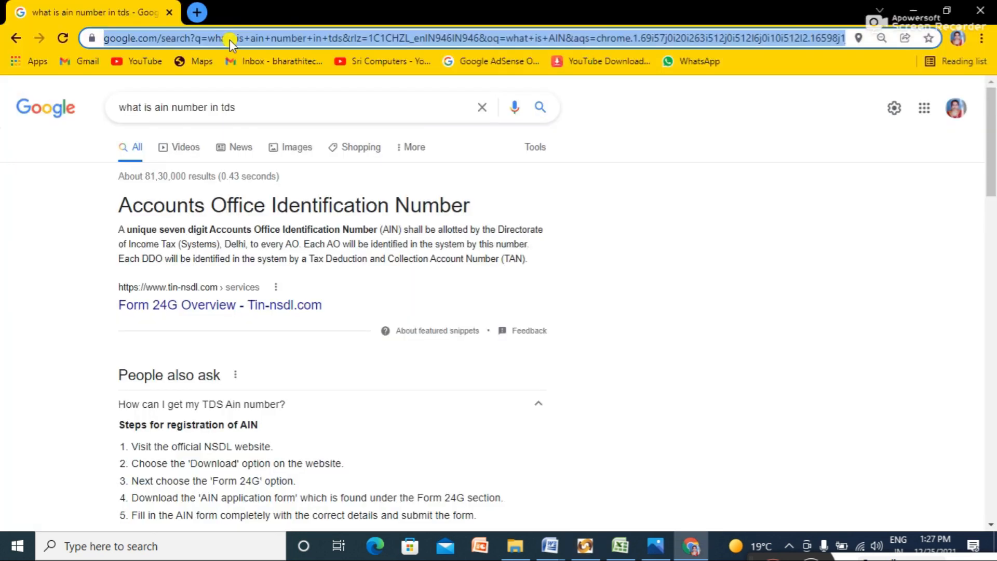
pyautogui.press('BackSpace')
pyautogui.write('WWW')
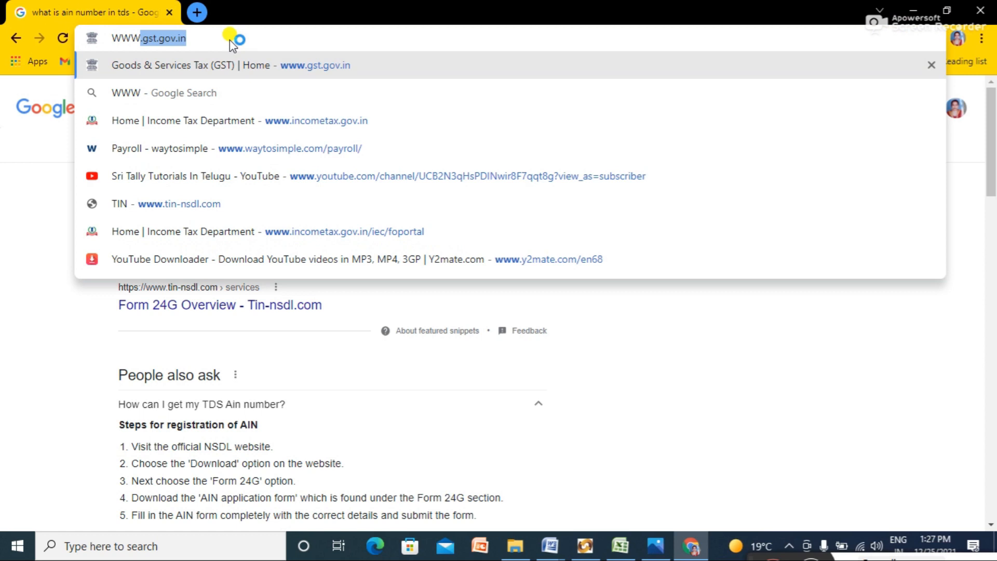
pyautogui.click(164, 124)
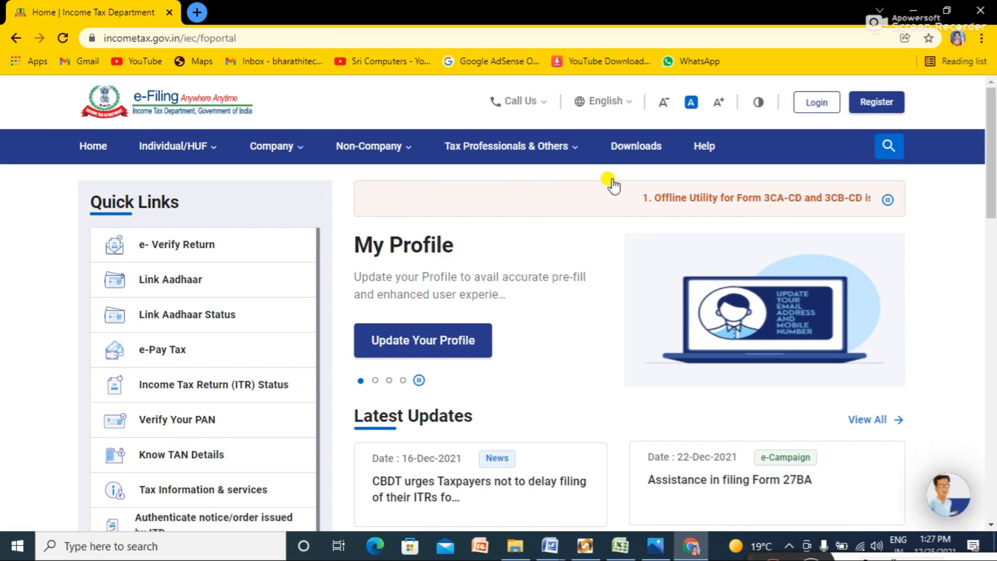
pyautogui.click(817, 104)
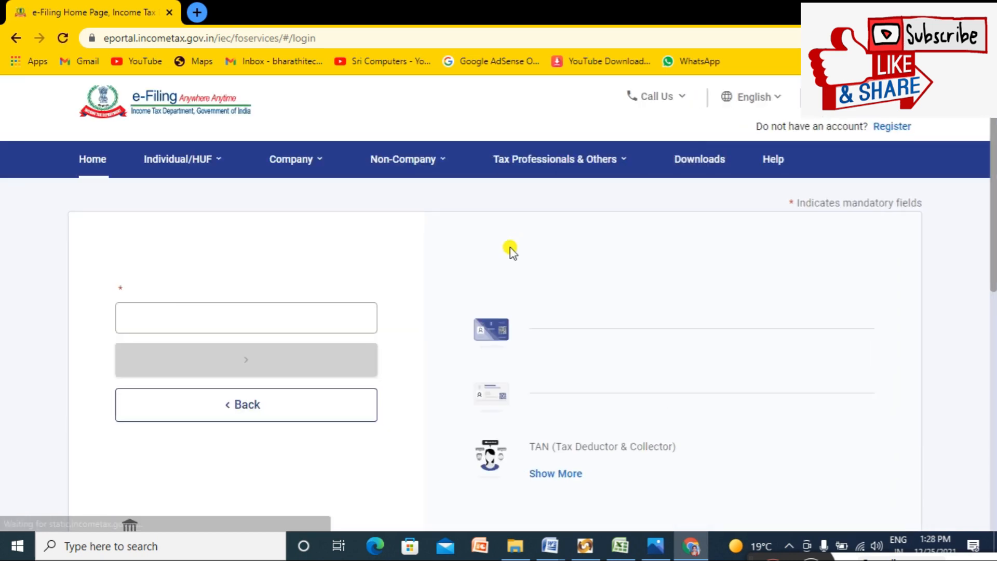
pyautogui.click(301, 342)
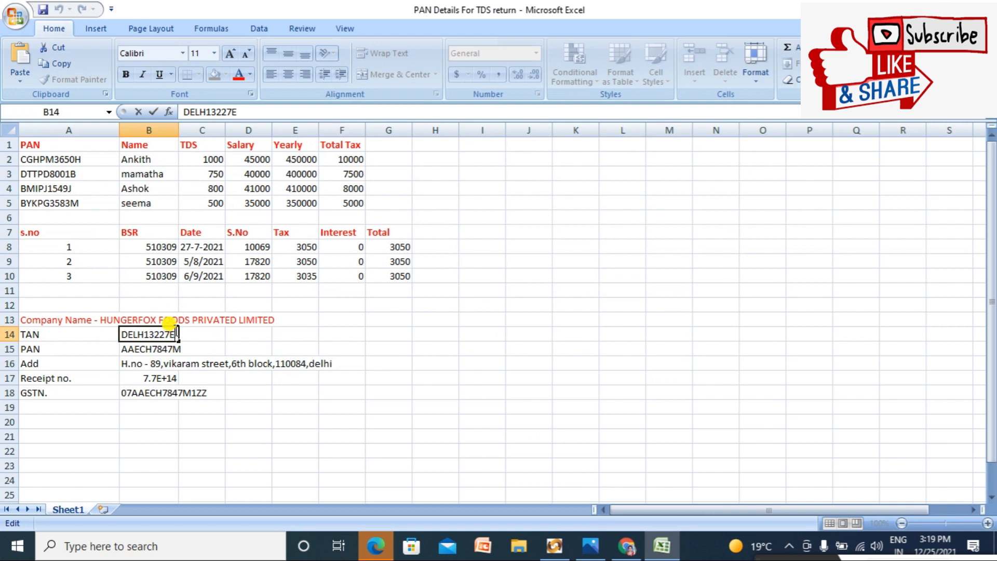
# Step: Select the company's TAN in Excel cell B14 to use as the user ID
pyautogui.hotkey('shift', 'Left')
pyautogui.hotkey('shift', 'Left')
pyautogui.hotkey('shift', 'Left')
pyautogui.hotkey('shift', 'Left')
pyautogui.hotkey('shift', 'Left')
pyautogui.hotkey('shift', 'Left')
pyautogui.hotkey('shift', 'Left')
pyautogui.hotkey('shift', 'Left')
pyautogui.hotkey('shift', 'Left')
pyautogui.hotkey('shift', 'Left')
pyautogui.hotkey('ctrl', 'c')
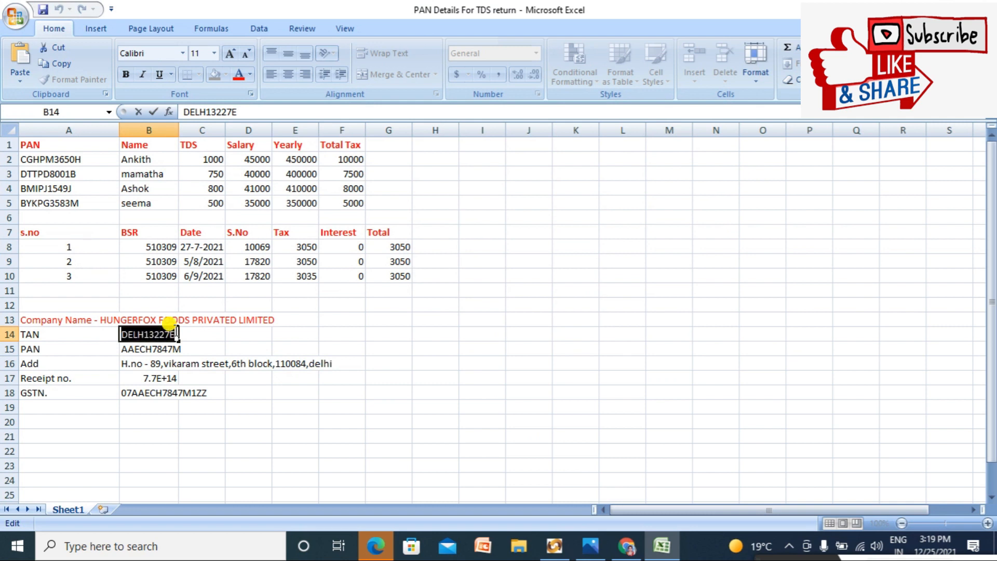
pyautogui.click(554, 546)
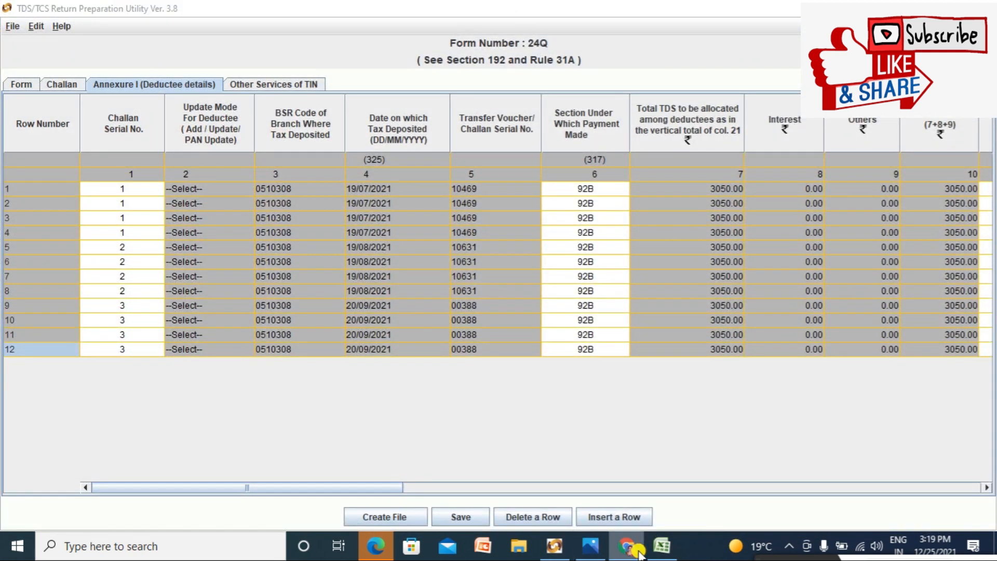
# Step: Paste the company's TAN as the e-filing User ID and continue to the password page
pyautogui.click(638, 551)
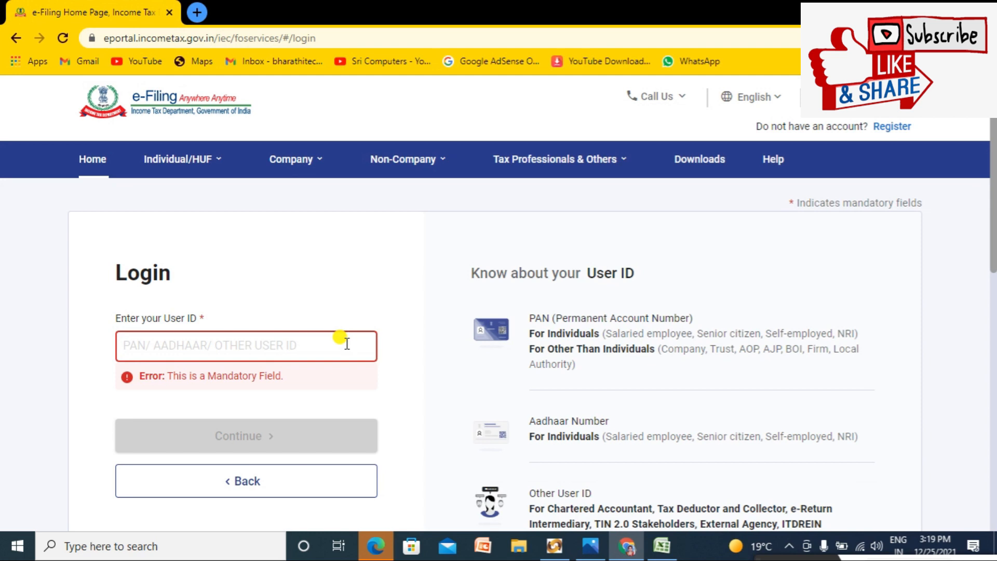
pyautogui.hotkey('ctrl', 'v')
pyautogui.click(262, 386)
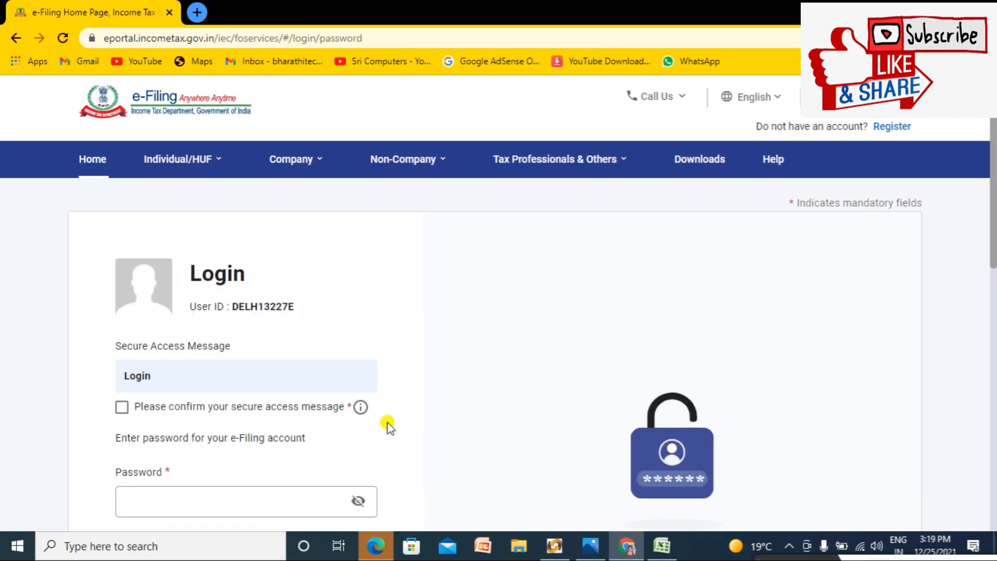
pyautogui.moveTo(992, 123); pyautogui.dragTo(992, 203)
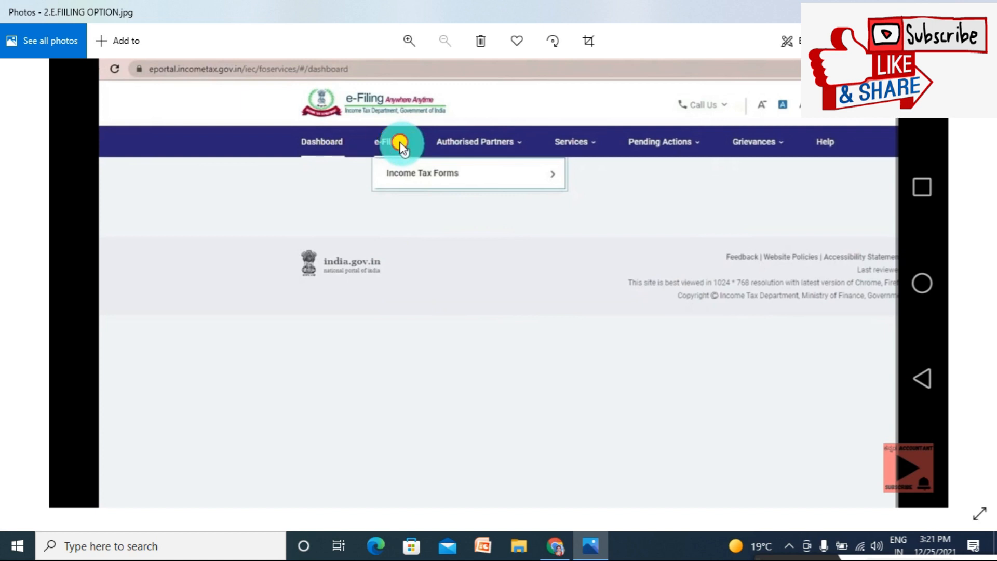
pyautogui.scroll(2, 400, 143)
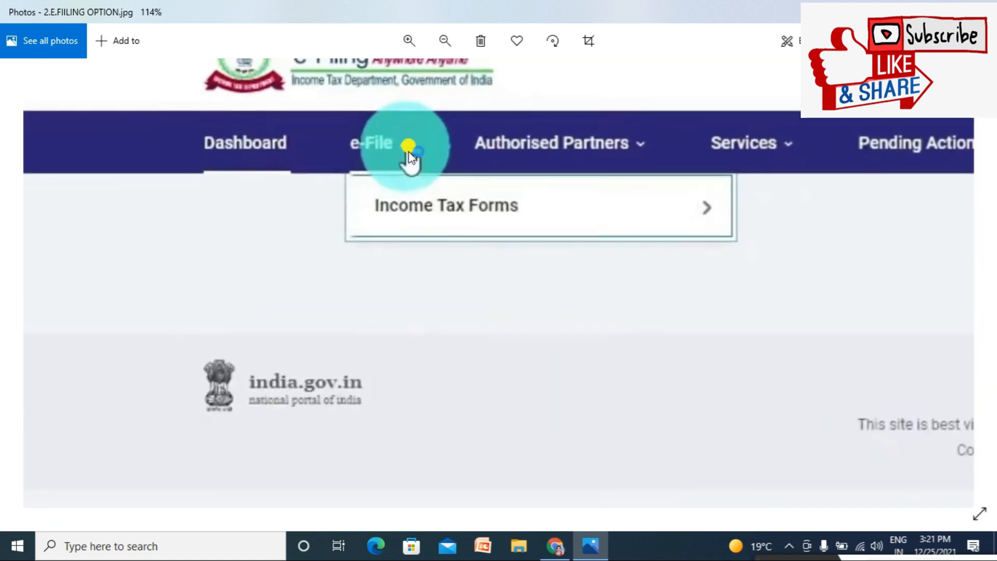